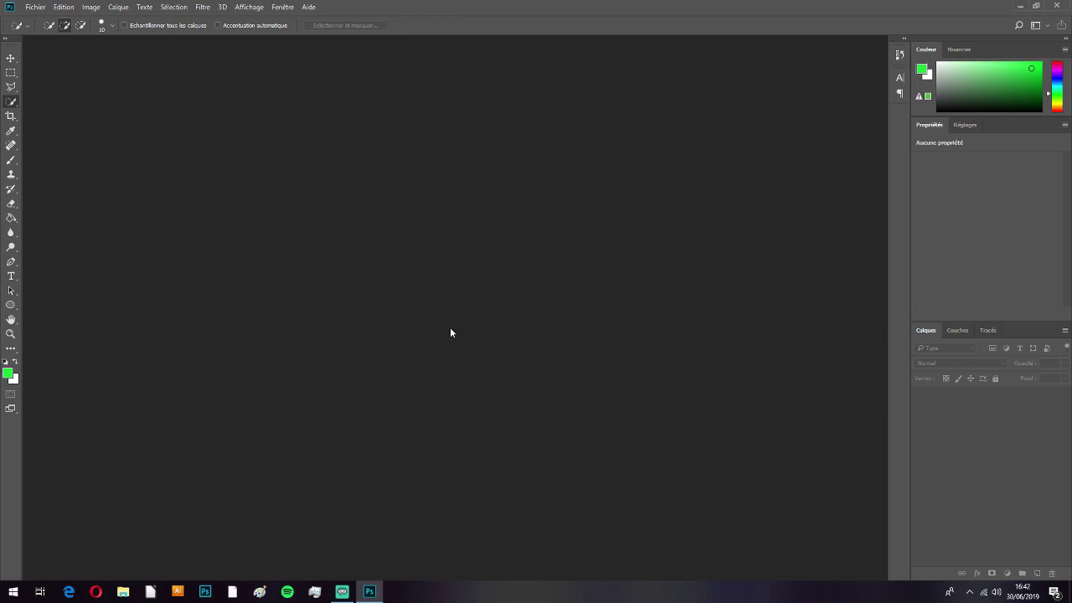
Step: Open the banner template file GFX Bannière Termplate from the Bannière Hunter X Hunter folder
{"action": "key", "text": "ctrl+o"}
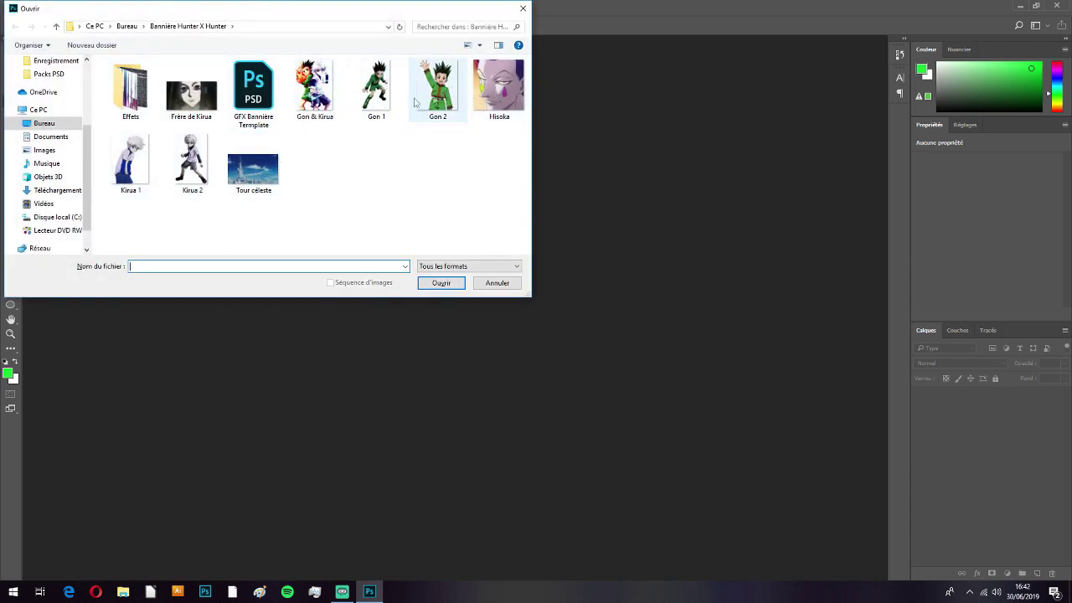
{"action": "left_click", "coordinate": [255, 90]}
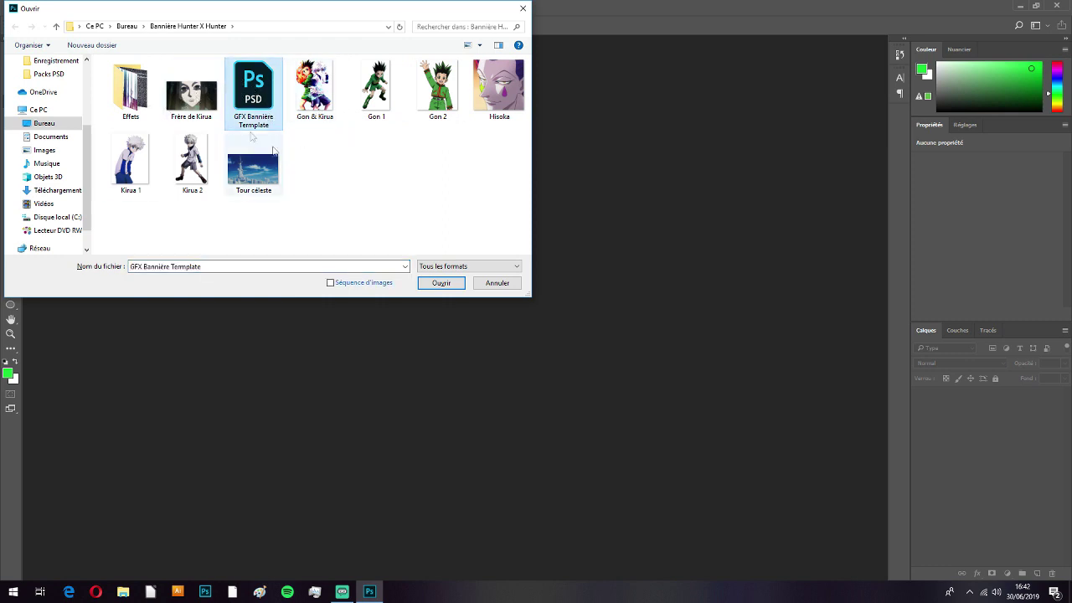
{"action": "left_click", "coordinate": [452, 284]}
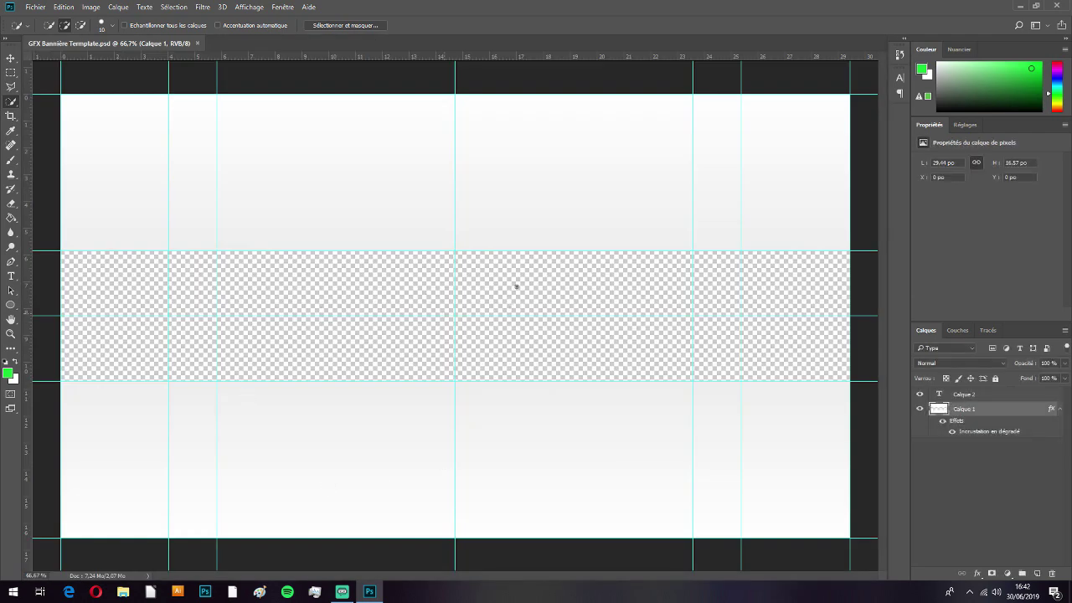
Step: Delete the text layer Calque 2 and collapse the effects list of Calque 1
{"action": "left_click", "coordinate": [998, 395]}
{"action": "key", "text": "Delete"}
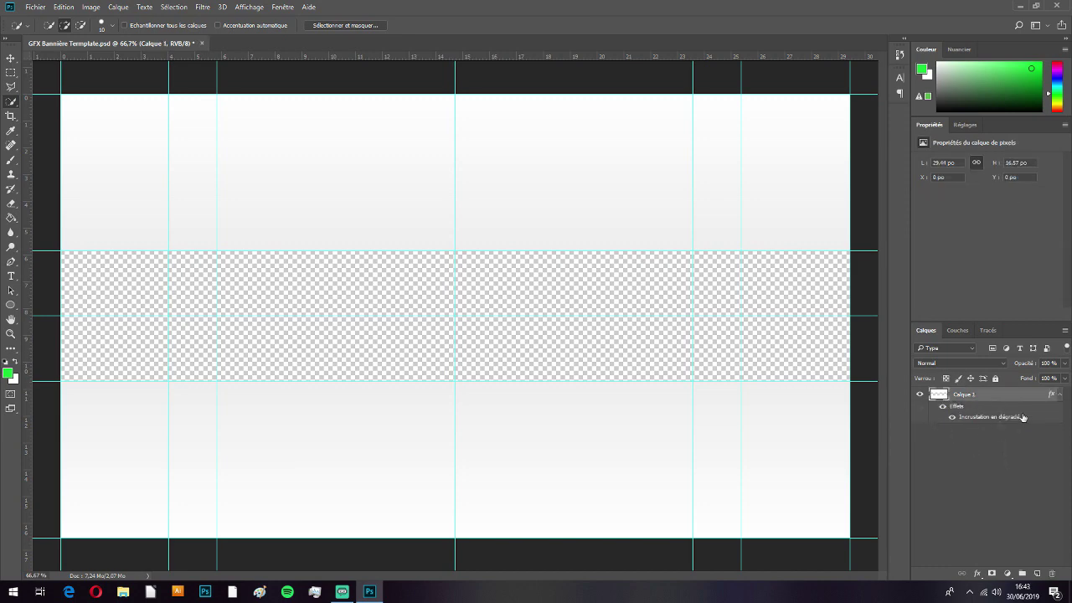
{"action": "left_click", "coordinate": [1062, 395]}
Step: Import and embed the Gon & Kirua image into the banner template
{"action": "left_click", "coordinate": [35, 7]}
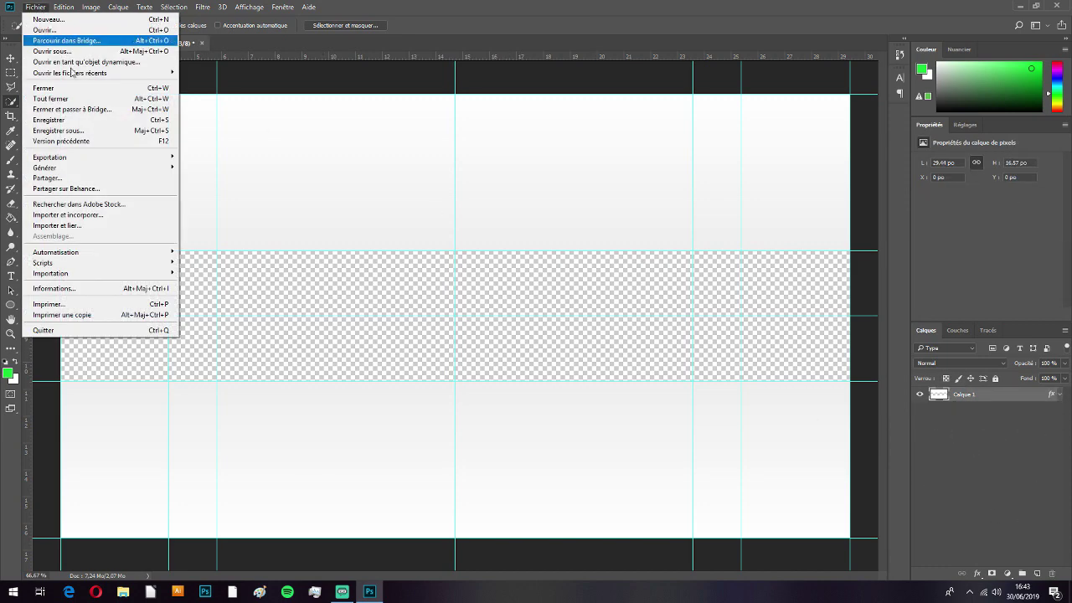
{"action": "left_click", "coordinate": [112, 215]}
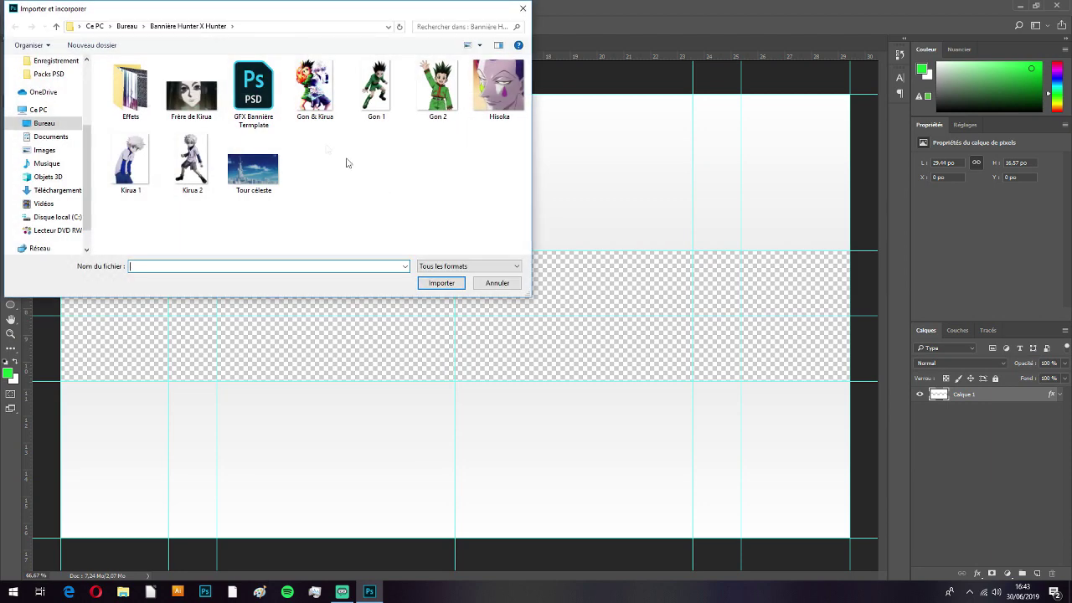
{"action": "left_click", "coordinate": [314, 99]}
{"action": "left_click", "coordinate": [437, 284]}
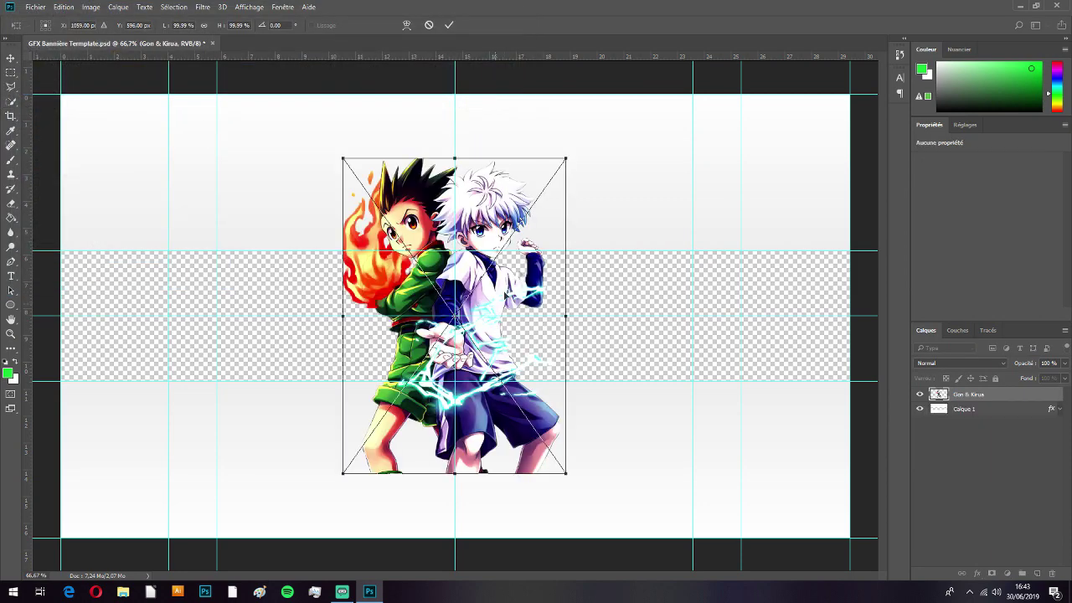
{"action": "left_click_drag", "start_coordinate": [566, 158], "coordinate": [522, 301]}
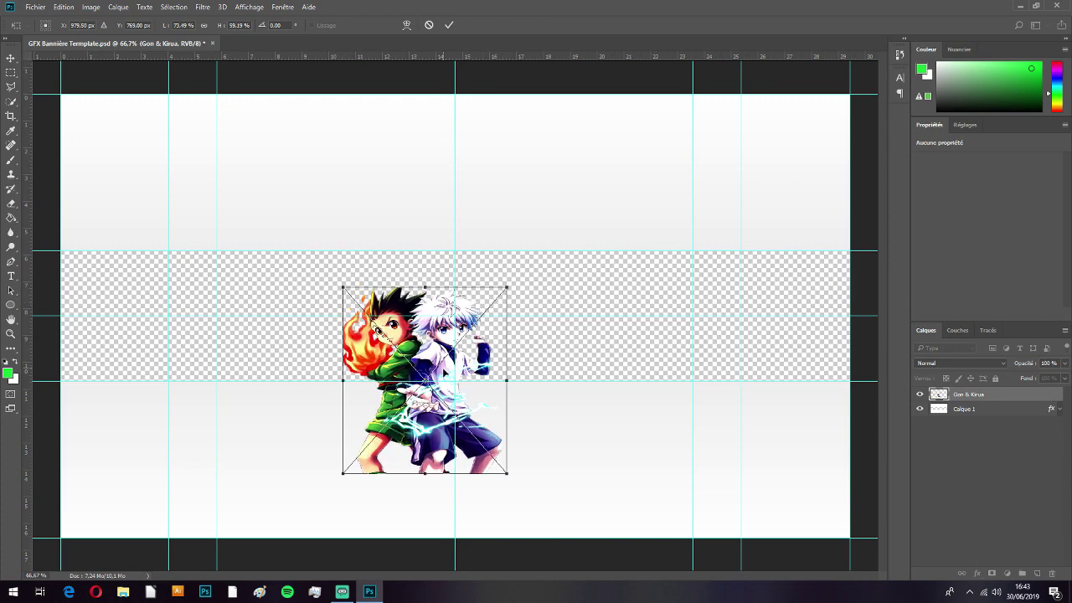
{"action": "key", "text": "ctrl+z"}
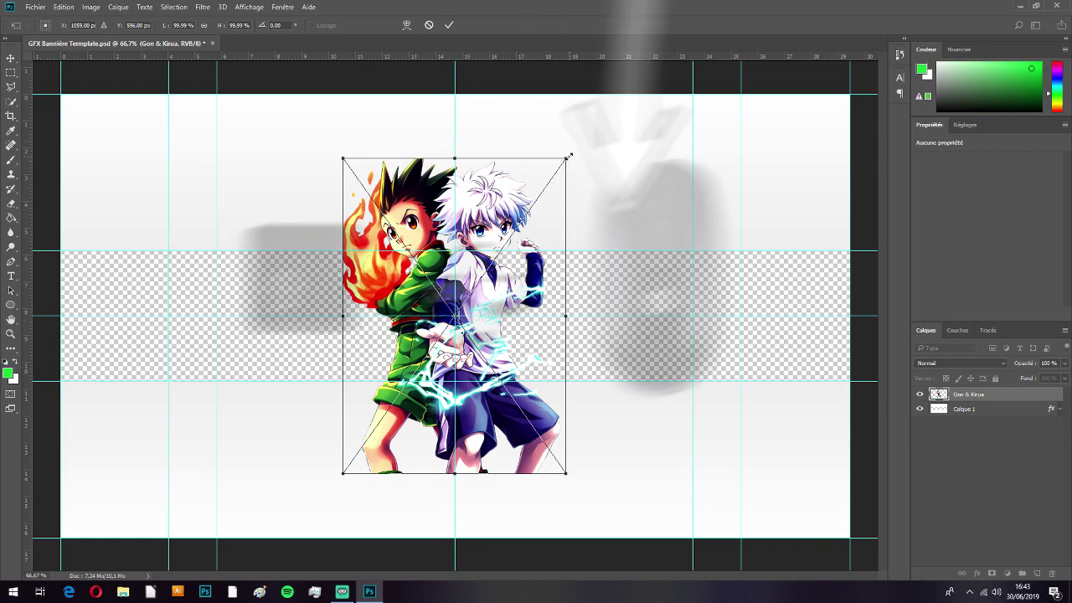
{"action": "left_click_drag", "start_coordinate": [567, 157], "coordinate": [460, 316]}
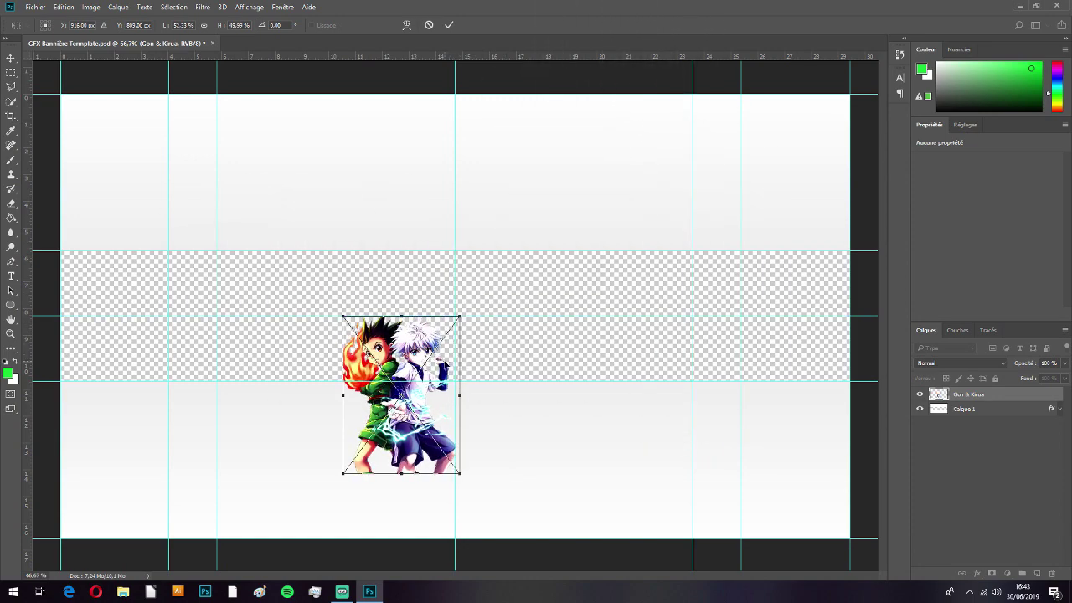
{"action": "key", "text": "ctrl+z"}
Step: Scale the Gon & Kirua image proportionally to about 4.18 po wide and centre it over the transparent banner band
{"action": "left_click_drag", "start_coordinate": [569, 157], "coordinate": [461, 308]}
{"action": "left_click_drag", "start_coordinate": [421, 348], "coordinate": [474, 272]}
{"action": "mouse_move", "coordinate": [514, 235]}
{"action": "left_mouse_down"}
{"action": "mouse_move", "coordinate": [512, 219]}
{"action": "mouse_move", "coordinate": [510, 239]}
{"action": "left_mouse_up"}
{"action": "left_click_drag", "start_coordinate": [473, 333], "coordinate": [490, 313]}
{"action": "key", "text": "Return"}
{"action": "key", "text": "w"}
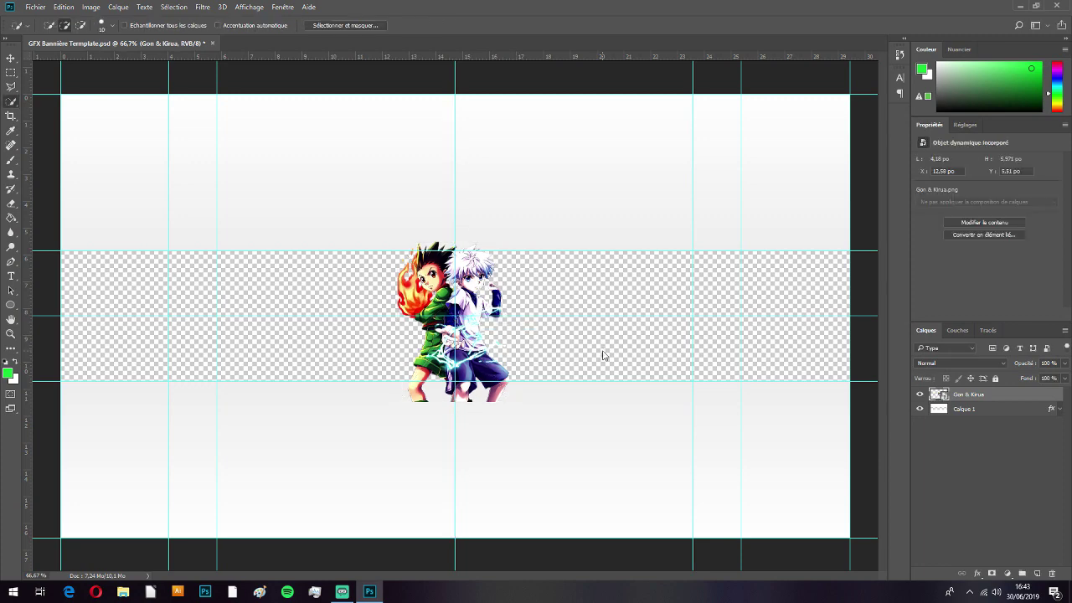
Step: Hide the Gon & Kirua layer and add a new empty layer above it
{"action": "left_click", "coordinate": [919, 395]}
{"action": "left_click", "coordinate": [1037, 574]}
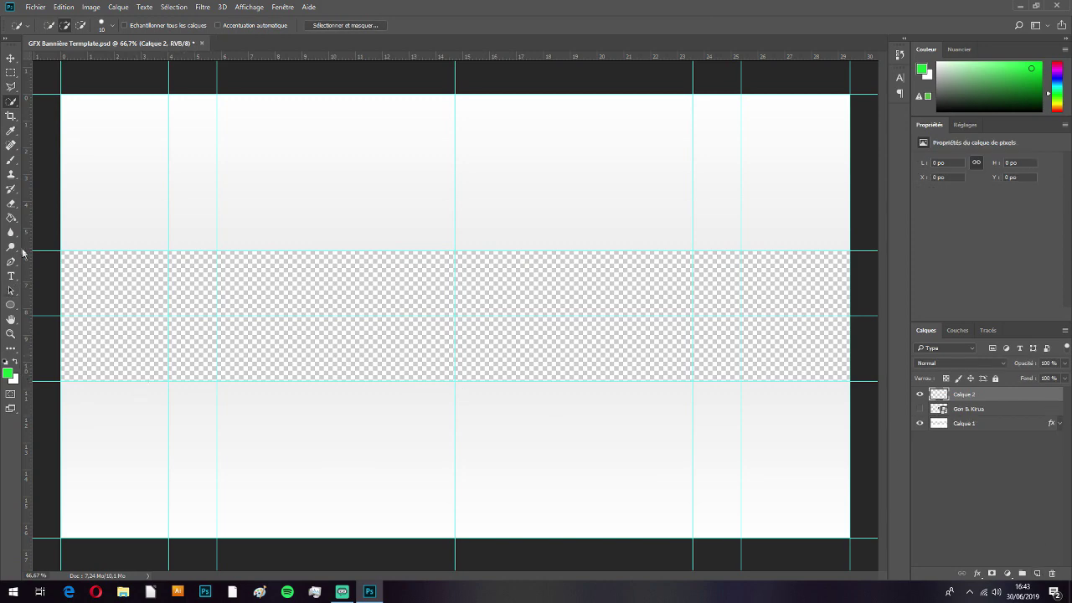
Step: Set the foreground colour to black (000000)
{"action": "left_click", "coordinate": [9, 372]}
{"action": "left_click", "coordinate": [647, 369]}
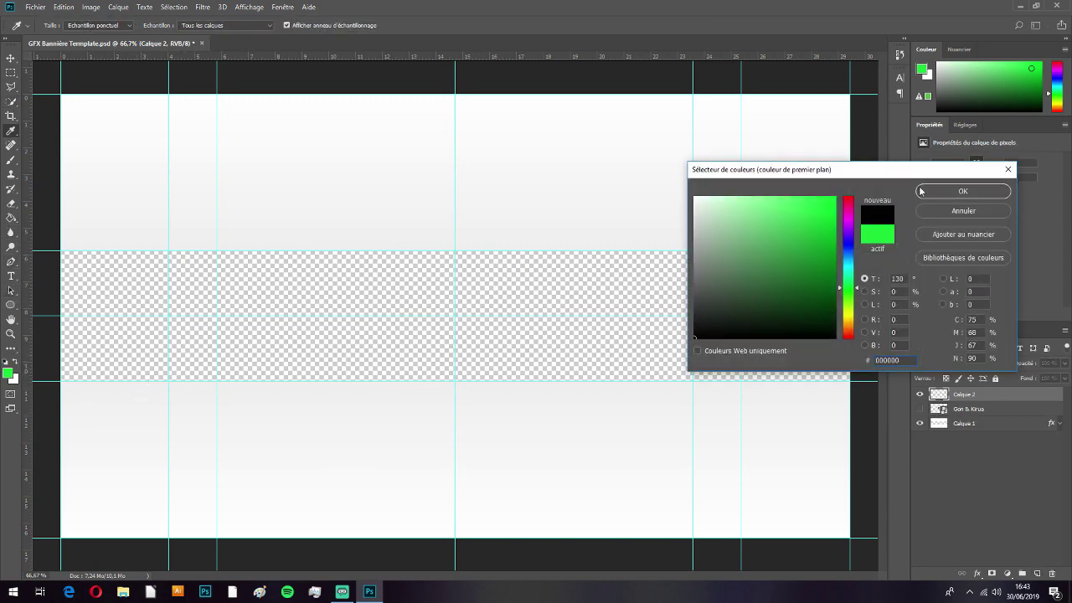
{"action": "left_click", "coordinate": [962, 192]}
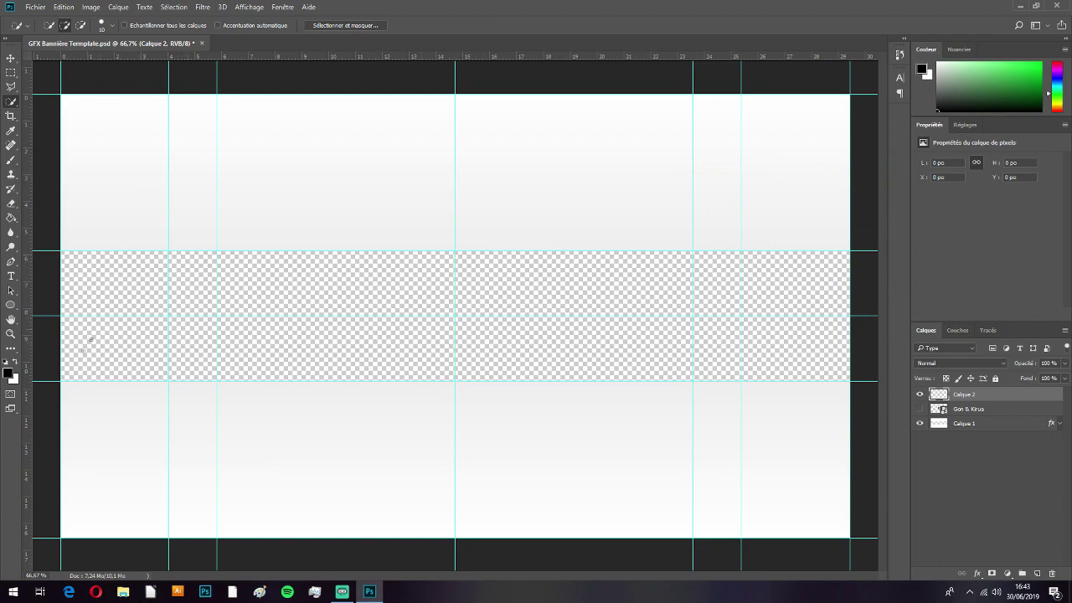
Step: Outline a selection over the left end of the transparent band with the Polygonal Lasso, giving it a jagged right edge
{"action": "scroll", "coordinate": [47, 343], "scroll_direction": "up", "scroll_amount": 5}
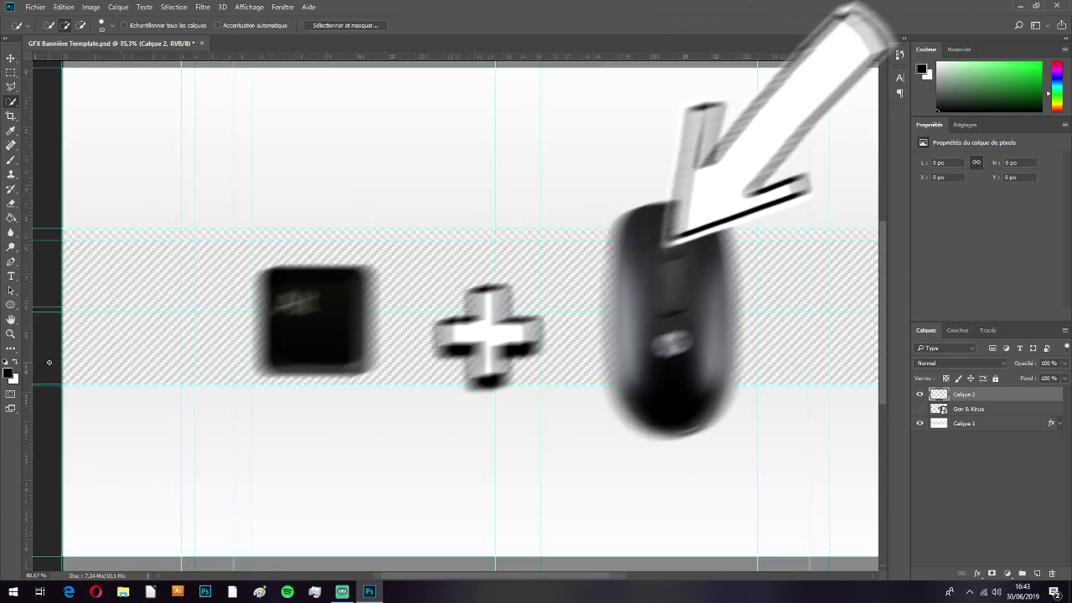
{"action": "scroll", "coordinate": [46, 329], "scroll_direction": "up", "scroll_amount": 1}
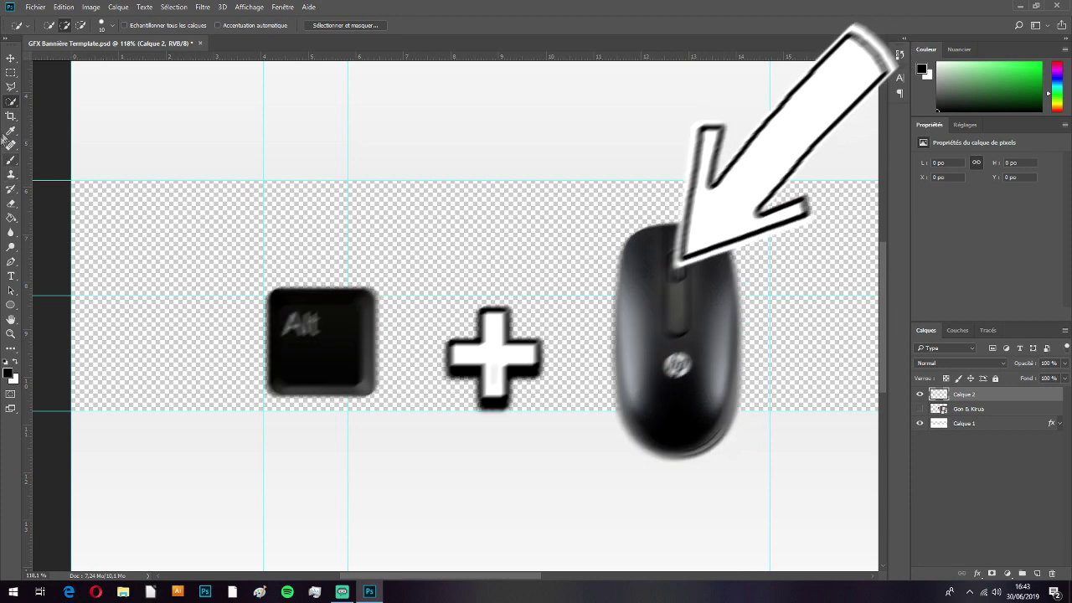
{"action": "key", "text": "l"}
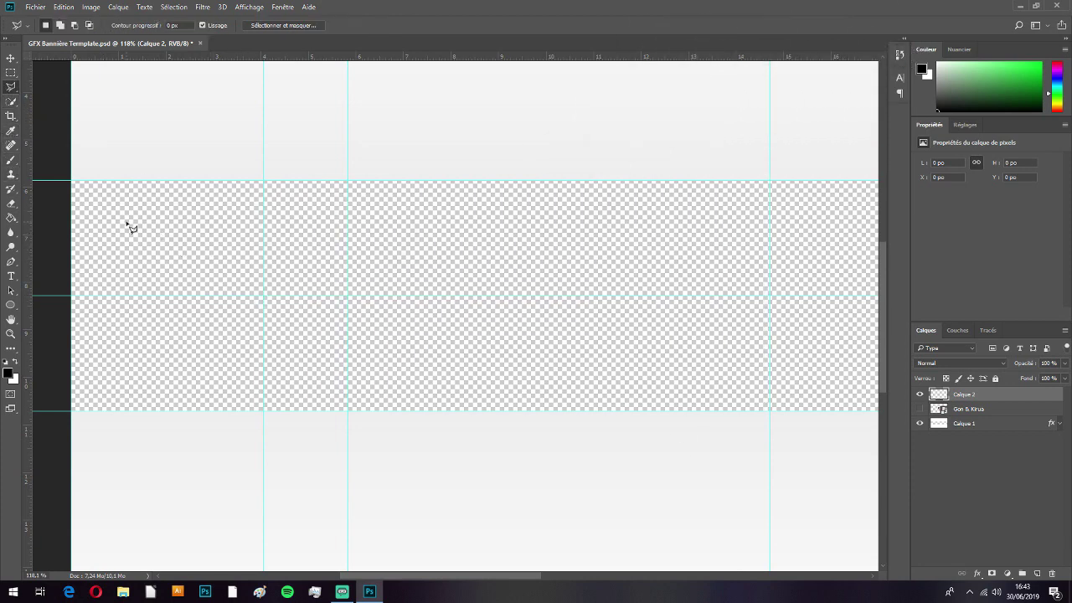
{"action": "right_click", "coordinate": [10, 87]}
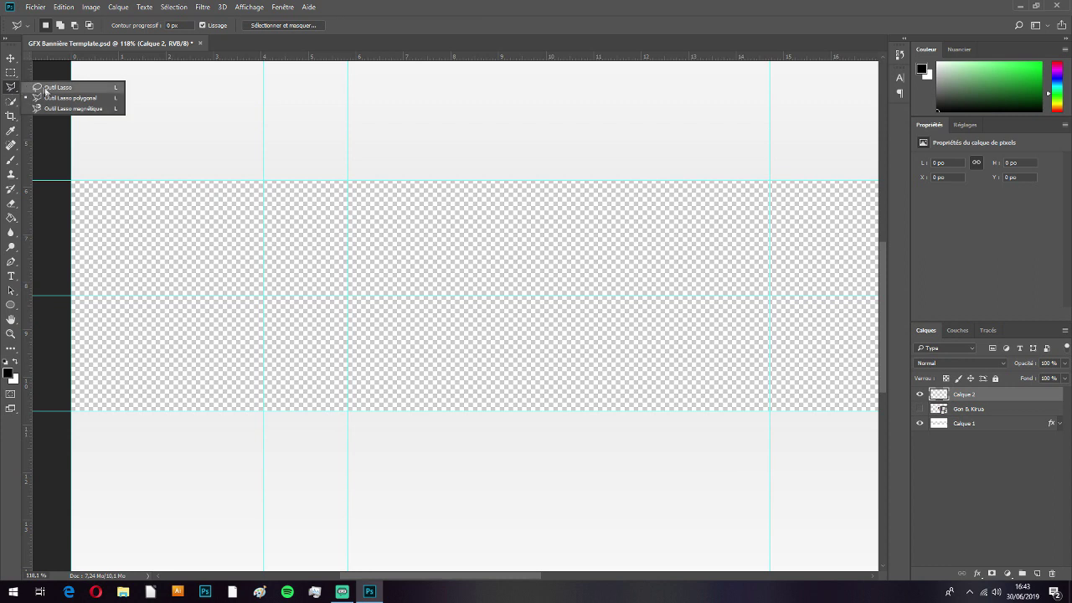
{"action": "left_click", "coordinate": [59, 98]}
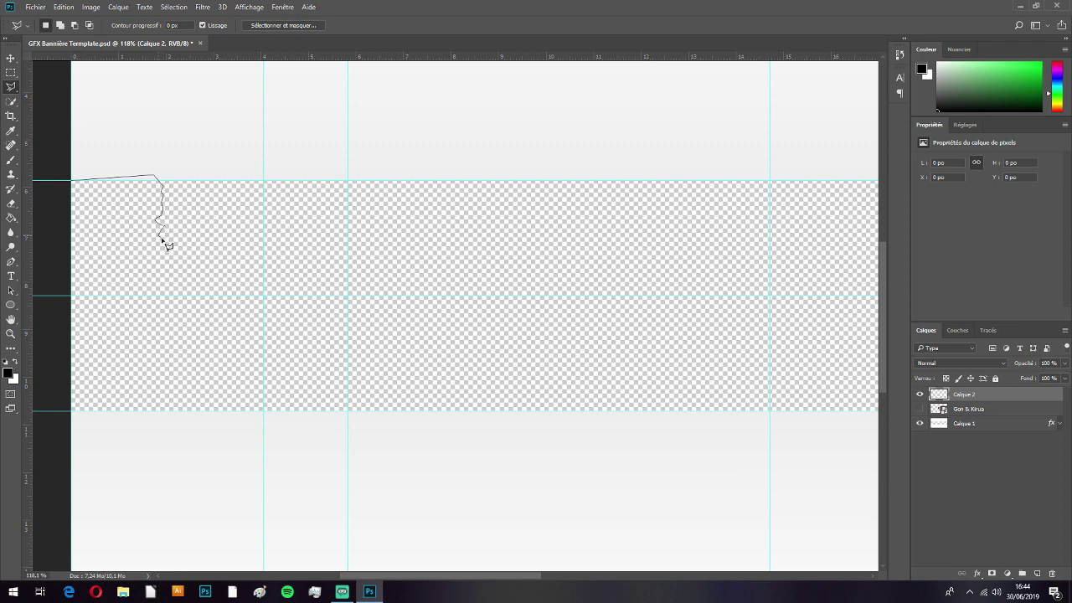
{"action": "mouse_move", "coordinate": [172, 263]}
{"action": "left_mouse_down"}
{"action": "mouse_move", "coordinate": [160, 391]}
{"action": "mouse_move", "coordinate": [171, 417]}
{"action": "mouse_move", "coordinate": [51, 420]}
{"action": "left_mouse_up"}
Step: Fill the jagged selection with black using the Paint Bucket, and deselect it
{"action": "key", "text": "g"}
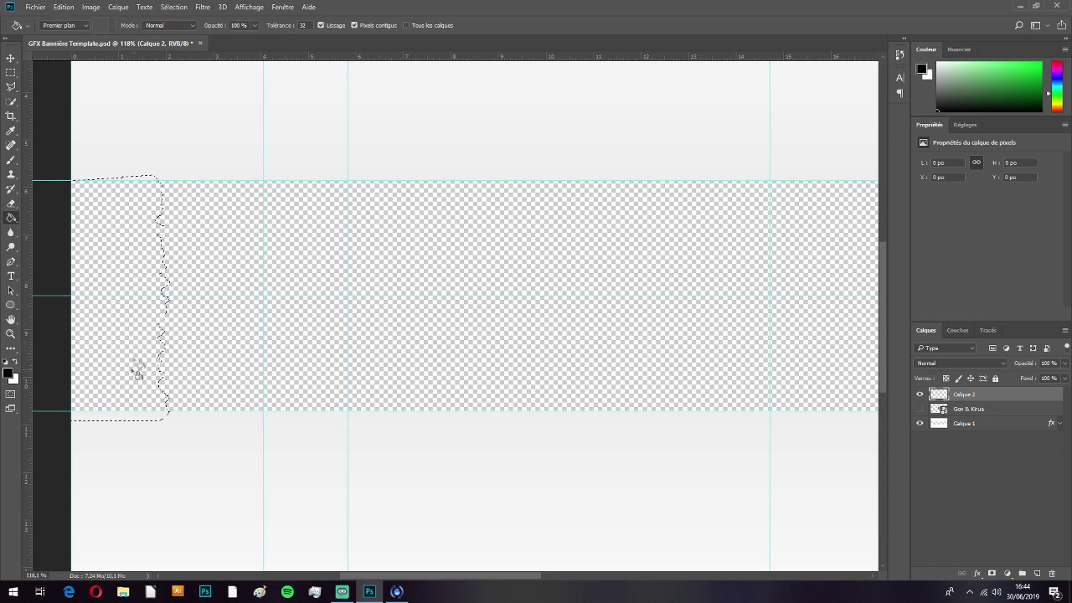
{"action": "right_click", "coordinate": [12, 219]}
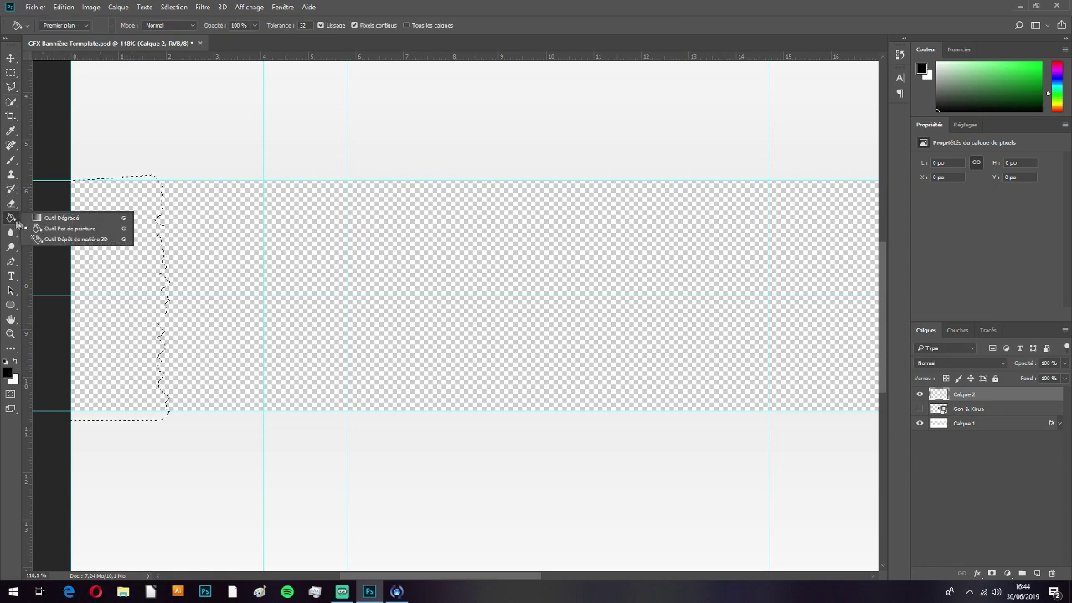
{"action": "left_click", "coordinate": [62, 233]}
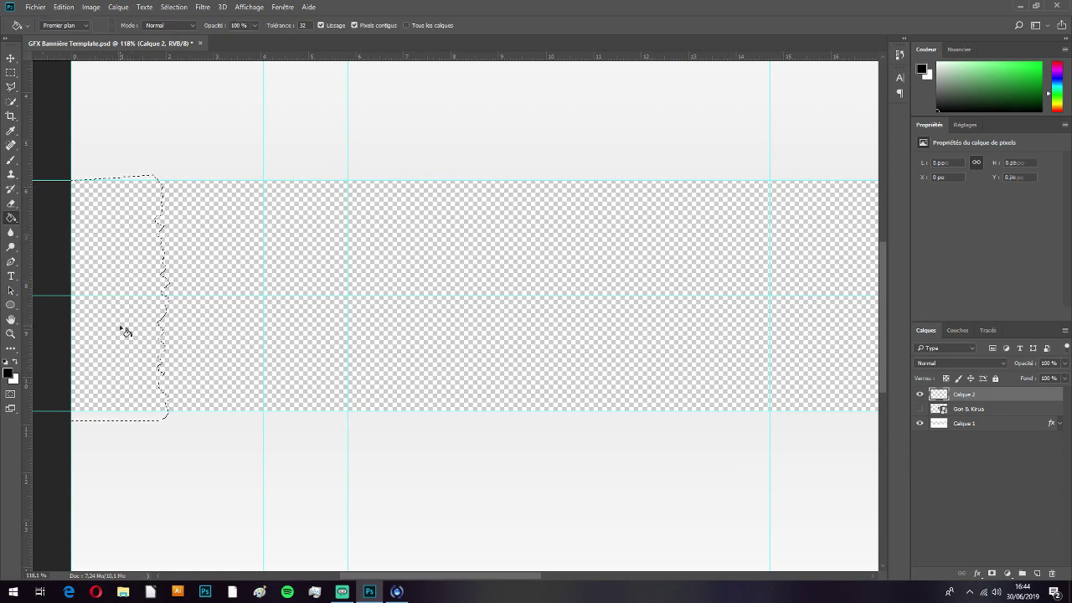
{"action": "left_click", "coordinate": [125, 325]}
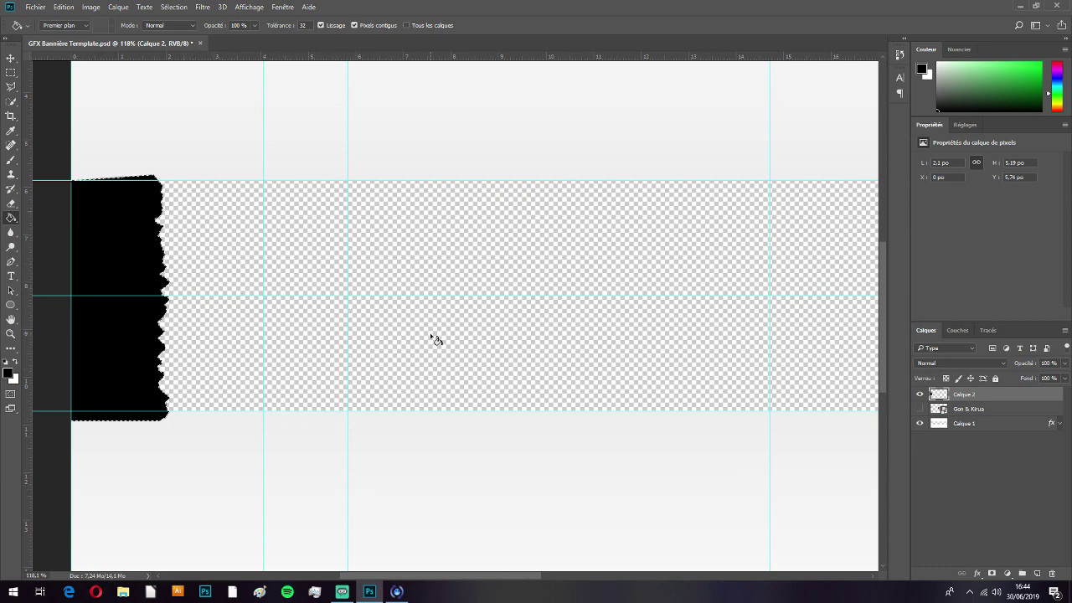
{"action": "key", "text": "ctrl+d"}
Step: Stretch the black jagged shape rightward to about 4.62 po wide, keeping its left edge on the canvas border
{"action": "scroll", "coordinate": [531, 355], "scroll_direction": "down", "scroll_amount": 3}
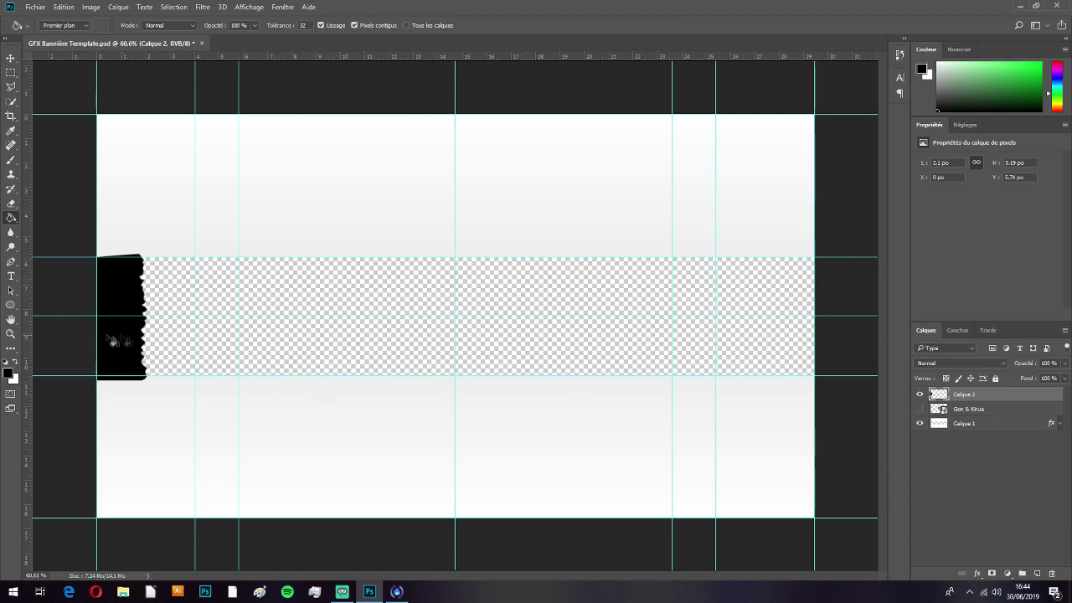
{"action": "scroll", "coordinate": [127, 342], "scroll_direction": "up", "scroll_amount": 2}
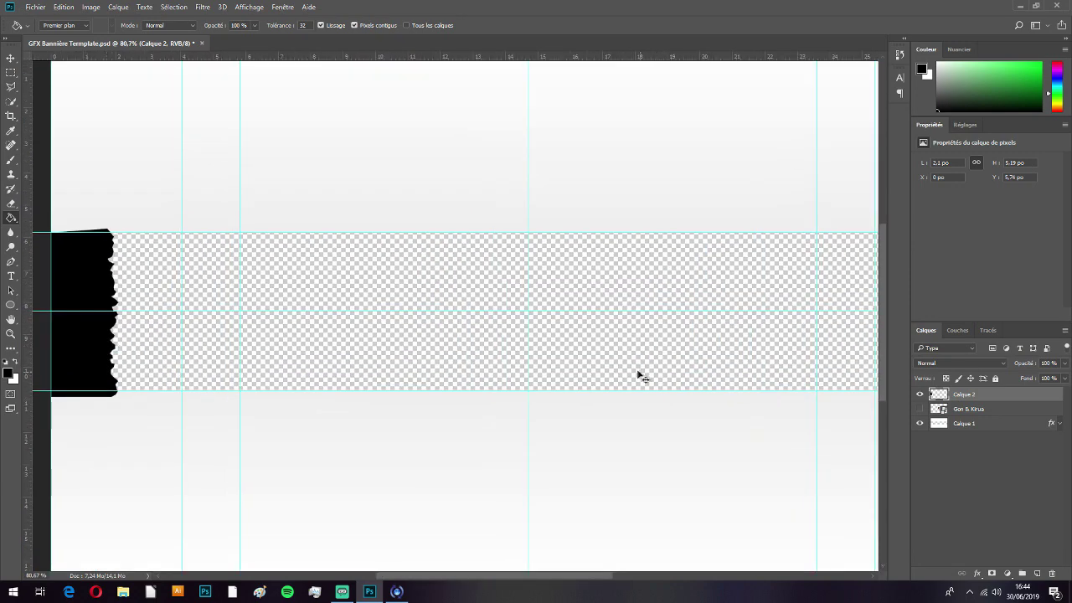
{"action": "key", "text": "ctrl+t"}
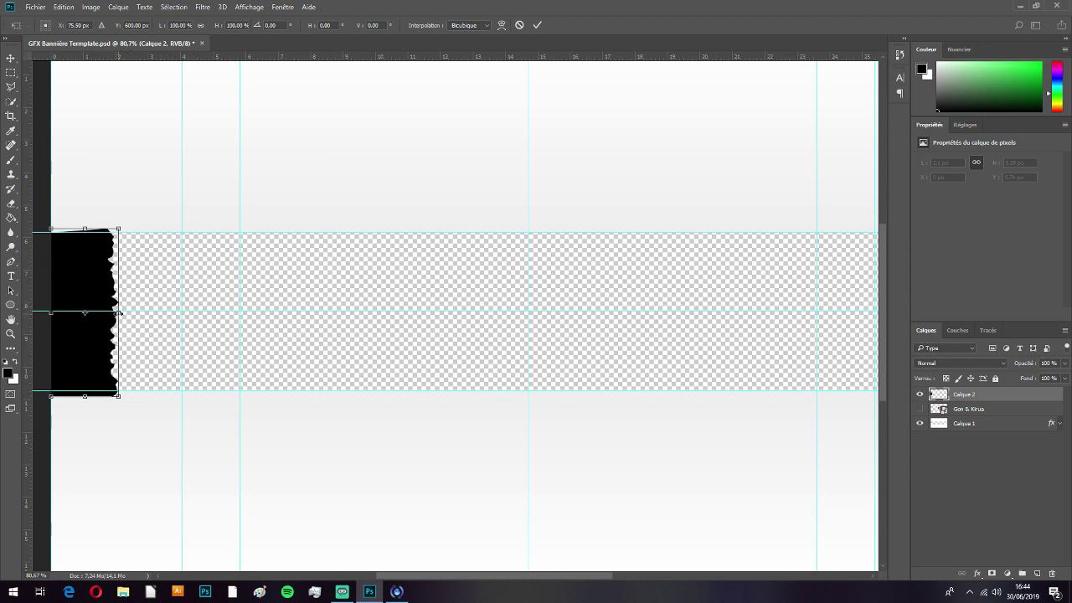
{"action": "left_click_drag", "start_coordinate": [121, 312], "coordinate": [194, 314]}
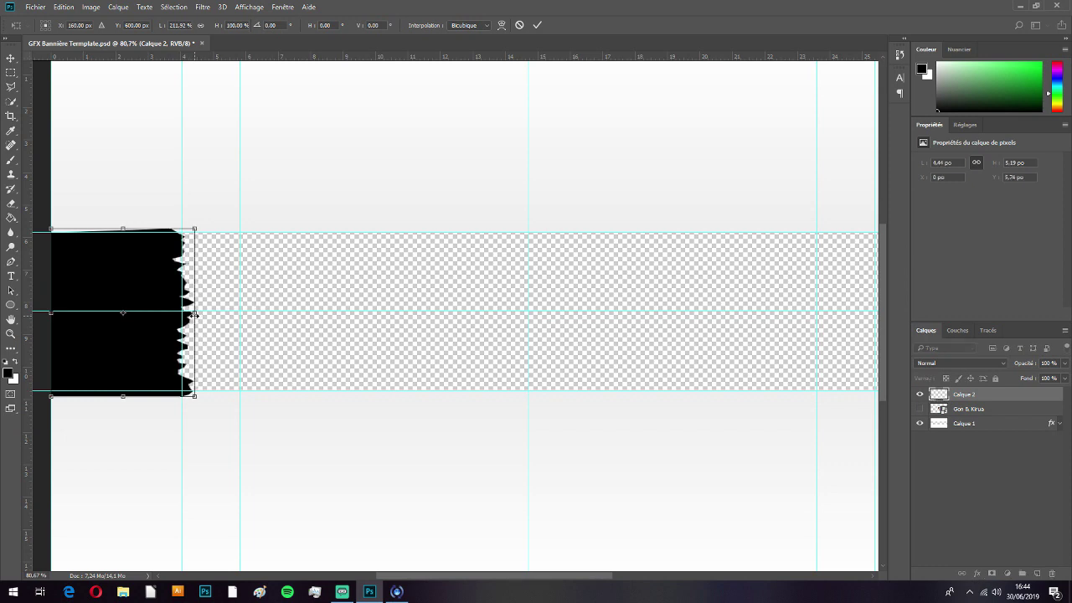
{"action": "mouse_move", "coordinate": [197, 227]}
{"action": "left_mouse_down"}
{"action": "mouse_move", "coordinate": [204, 234]}
{"action": "mouse_move", "coordinate": [195, 228]}
{"action": "left_mouse_up"}
{"action": "left_click_drag", "start_coordinate": [195, 309], "coordinate": [201, 310]}
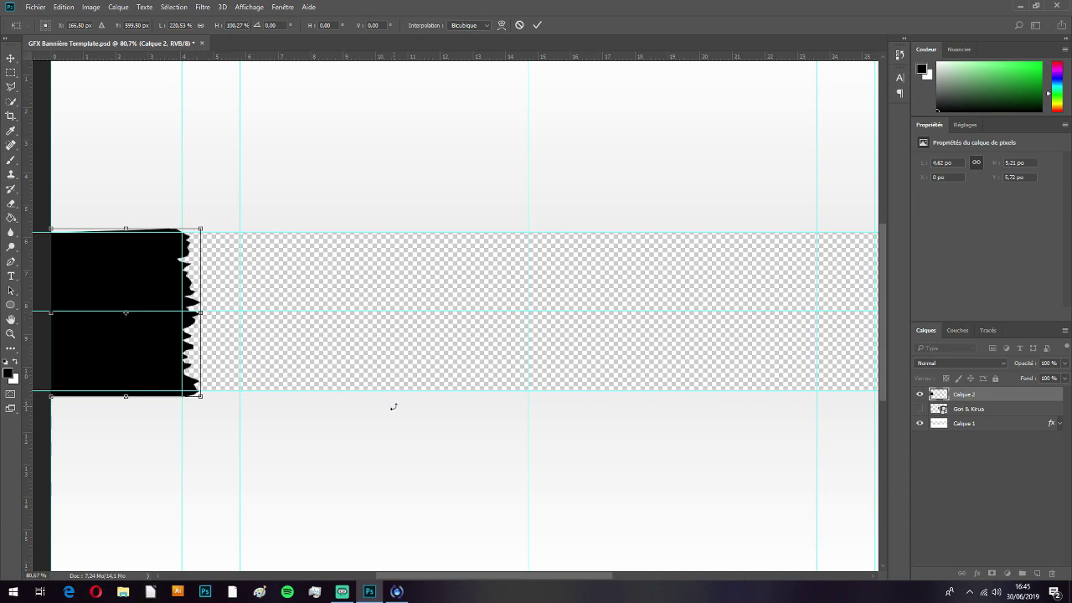
{"action": "key", "text": "Return"}
{"action": "key", "text": "g"}
Step: Widen the black shape further to about 6.36 po so its jagged edge extends past the second inner vertical guide
{"action": "scroll", "coordinate": [552, 246], "scroll_direction": "down", "scroll_amount": 2}
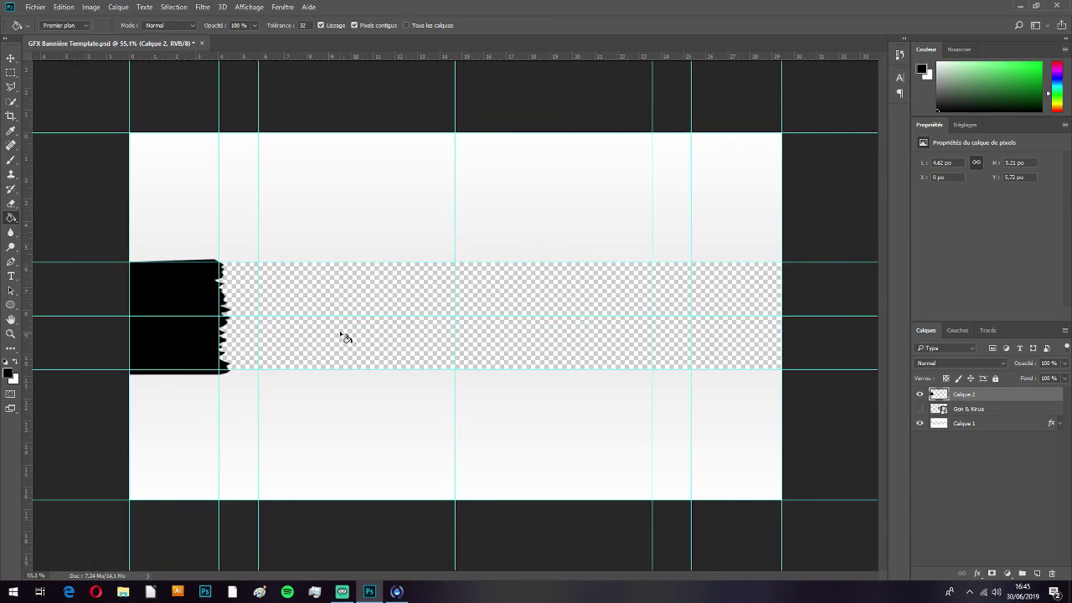
{"action": "key", "text": "ctrl+t"}
{"action": "left_click_drag", "start_coordinate": [232, 317], "coordinate": [256, 317]}
{"action": "key", "text": "Return"}
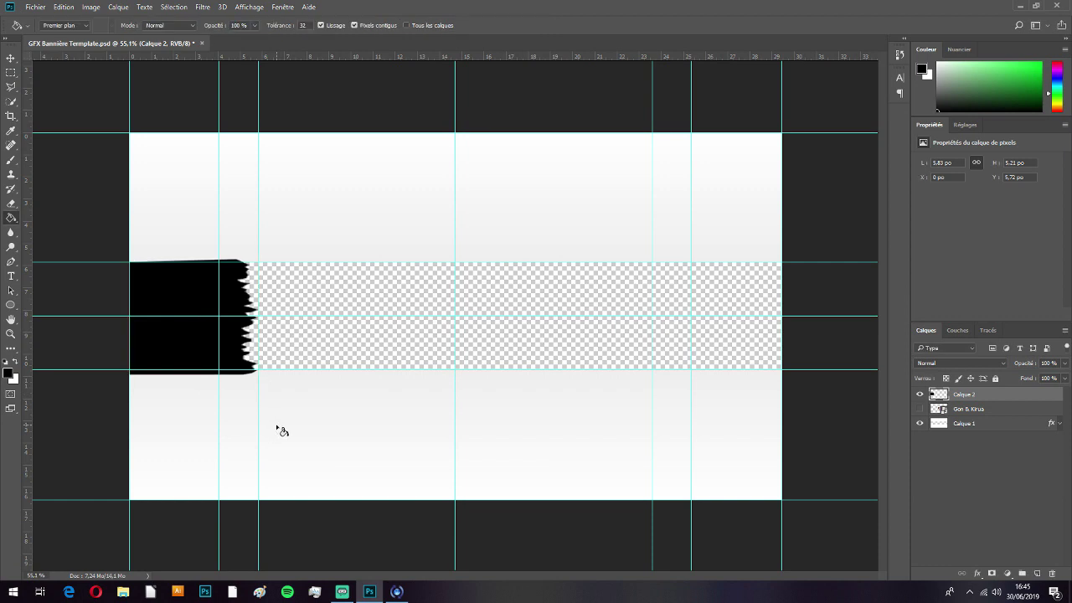
{"action": "key", "text": "ctrl+t"}
{"action": "left_click_drag", "start_coordinate": [256, 317], "coordinate": [270, 318]}
{"action": "key", "text": "Return"}
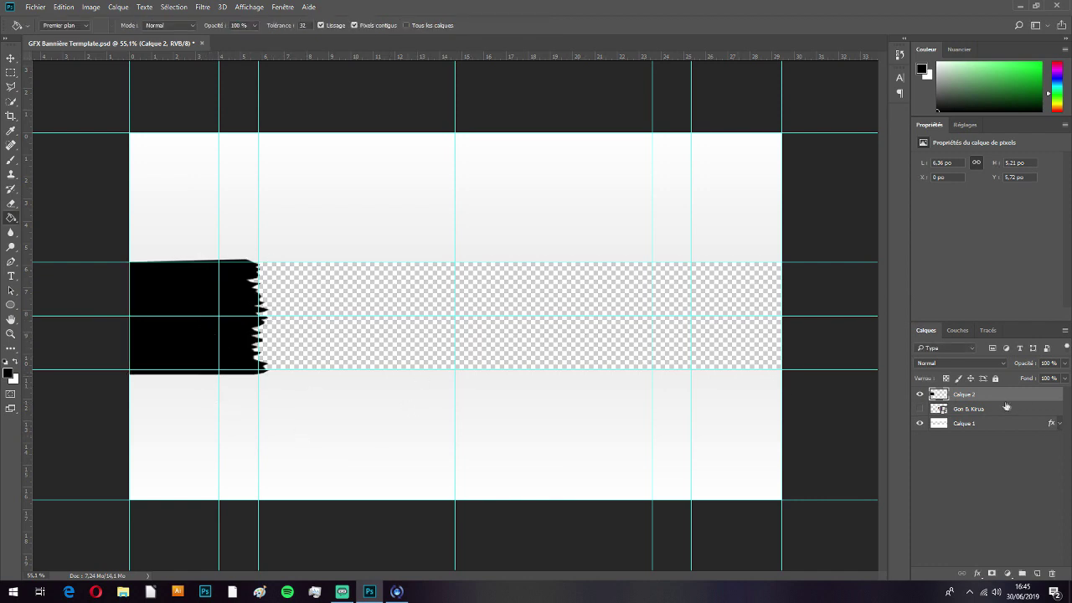
Step: Duplicate the black jagged shape's layer and flip the copy horizontally
{"action": "key", "text": "ctrl+t"}
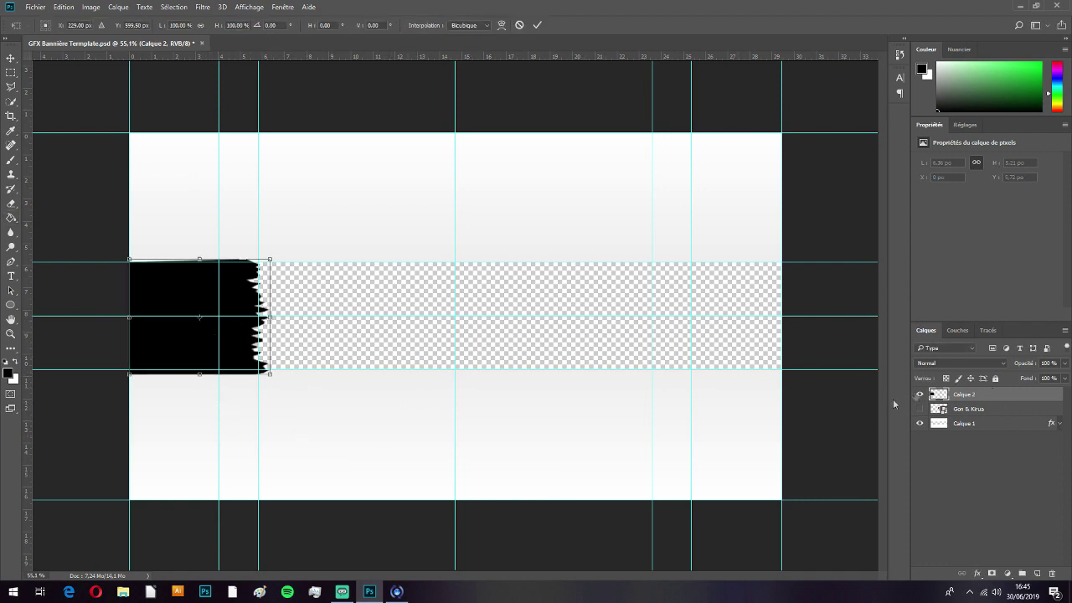
{"action": "key", "text": "Escape"}
{"action": "key", "text": "ctrl+j"}
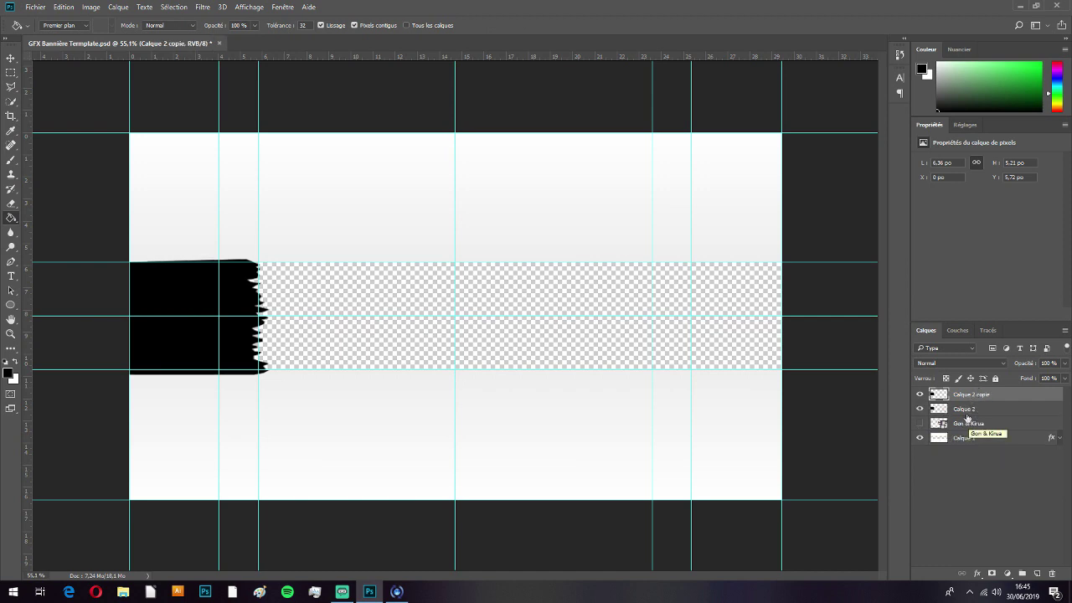
{"action": "key", "text": "ctrl+t"}
{"action": "right_click", "coordinate": [208, 355]}
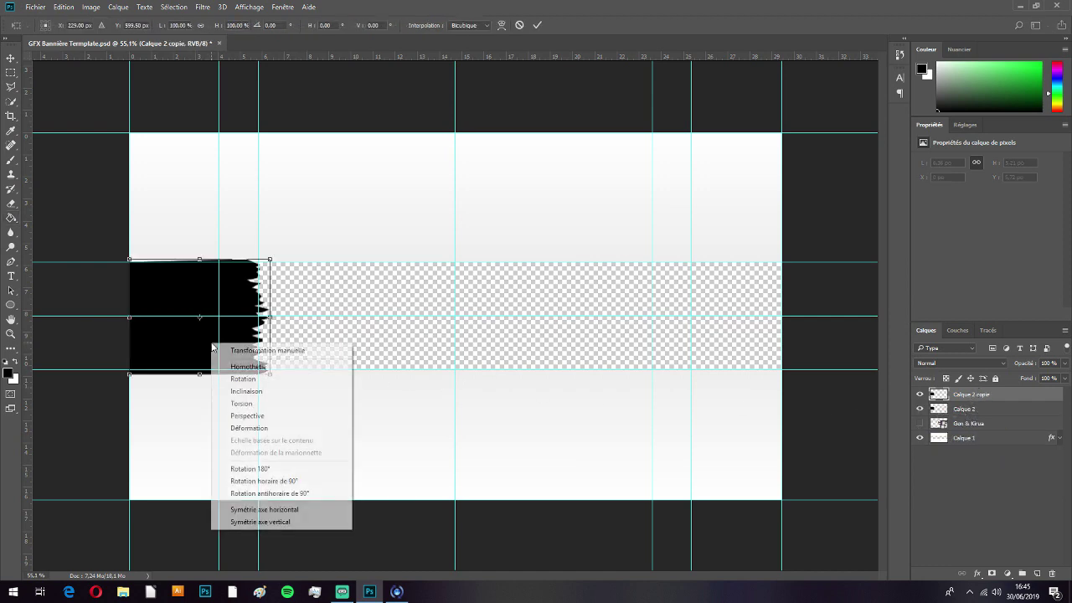
{"action": "left_click", "coordinate": [310, 509]}
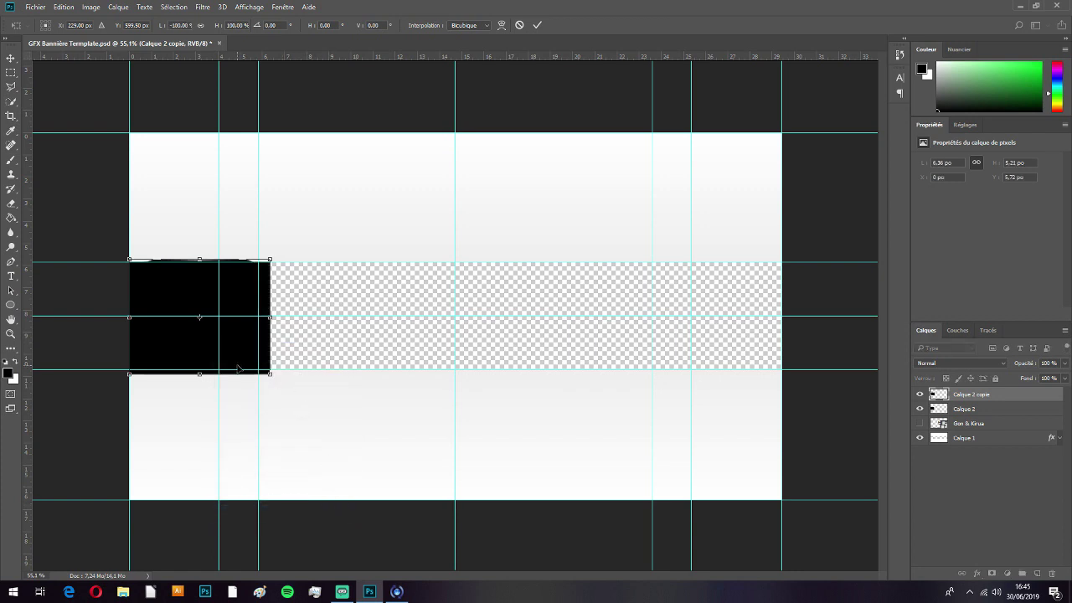
{"action": "key", "text": "Return"}
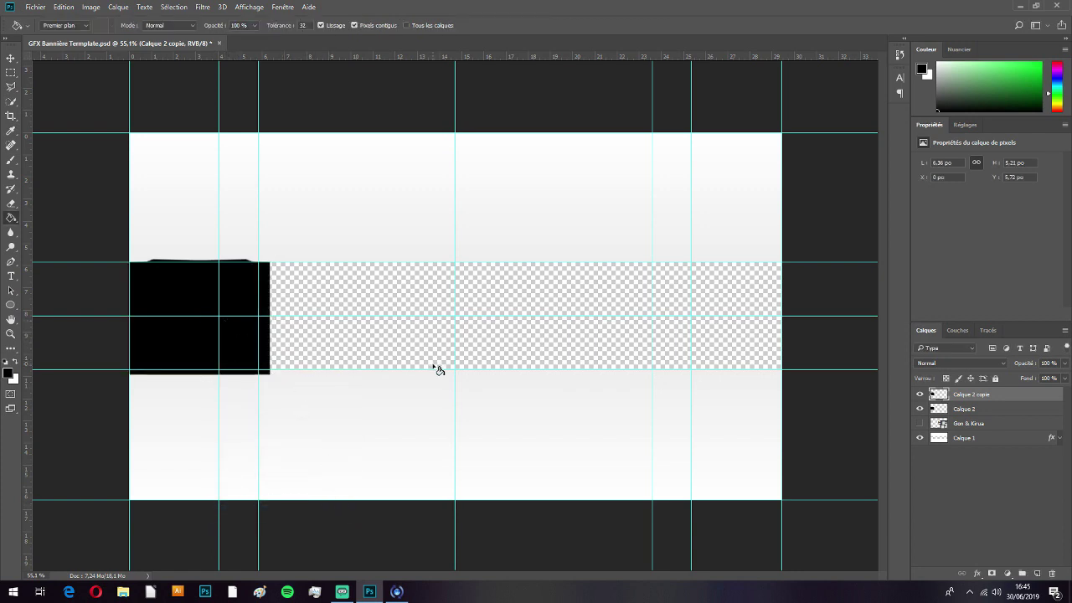
Step: Move the flipped copy horizontally to the opposite end of the band, aligning its straight side with the canvas's right border
{"action": "key", "text": "ctrl+t"}
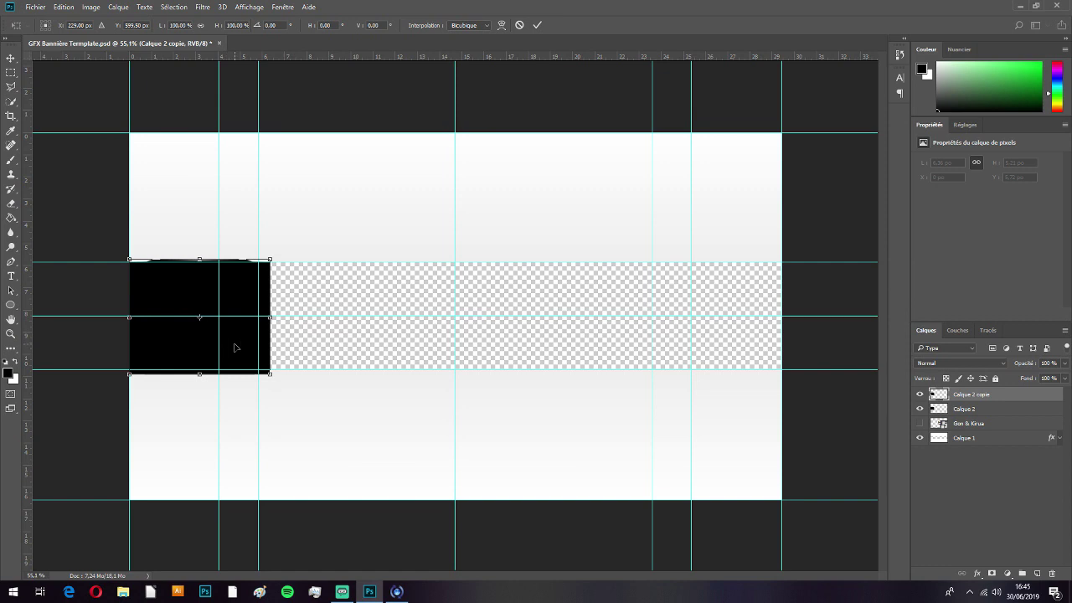
{"action": "left_click_drag", "start_coordinate": [235, 348], "coordinate": [744, 351]}
{"action": "left_click_drag", "start_coordinate": [743, 351], "coordinate": [748, 348]}
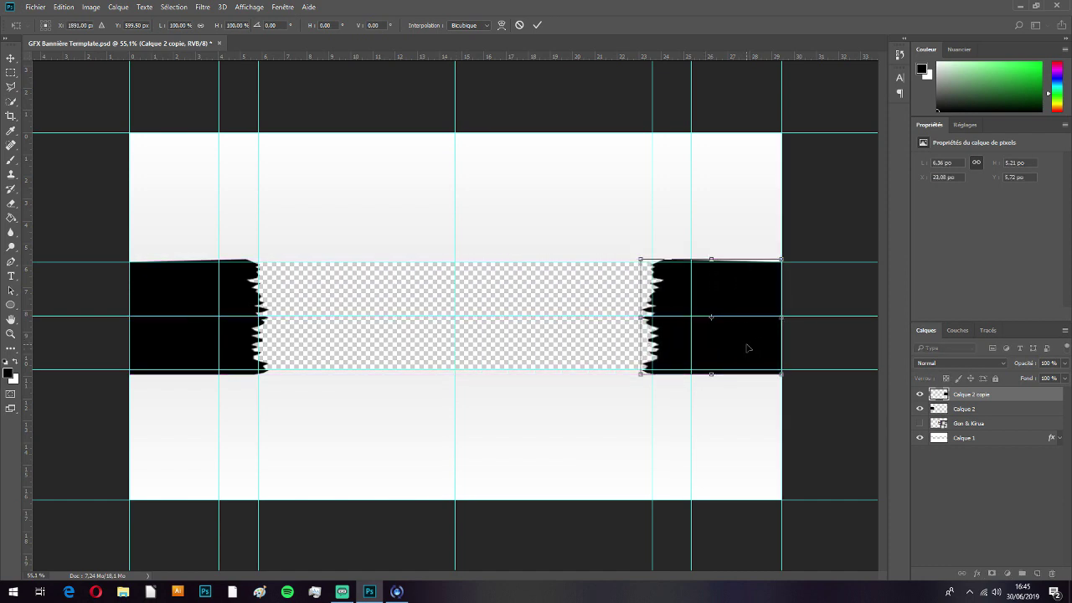
{"action": "key", "text": "Return"}
{"action": "key", "text": "g"}
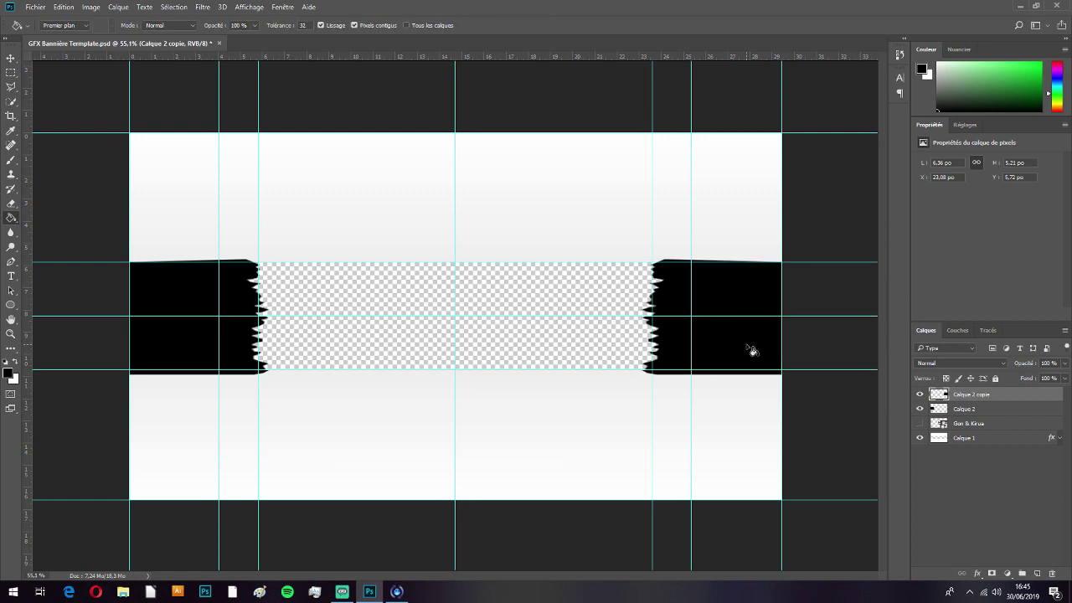
Step: Flip the black shape at the right end of the band vertically
{"action": "key", "text": "ctrl+t"}
{"action": "right_click", "coordinate": [747, 345]}
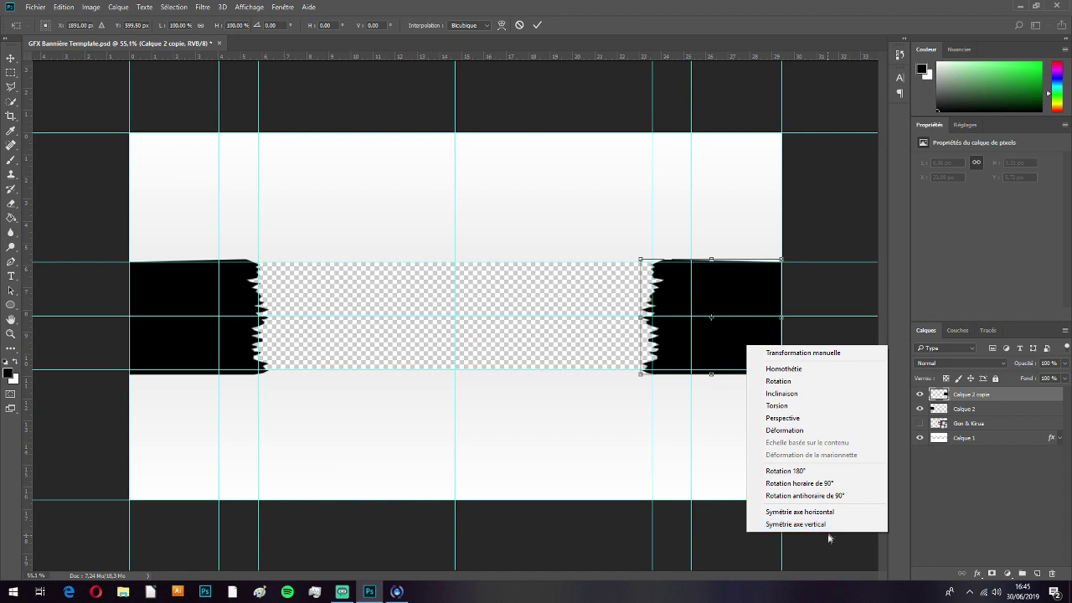
{"action": "left_click", "coordinate": [796, 524]}
{"action": "key", "text": "Return"}
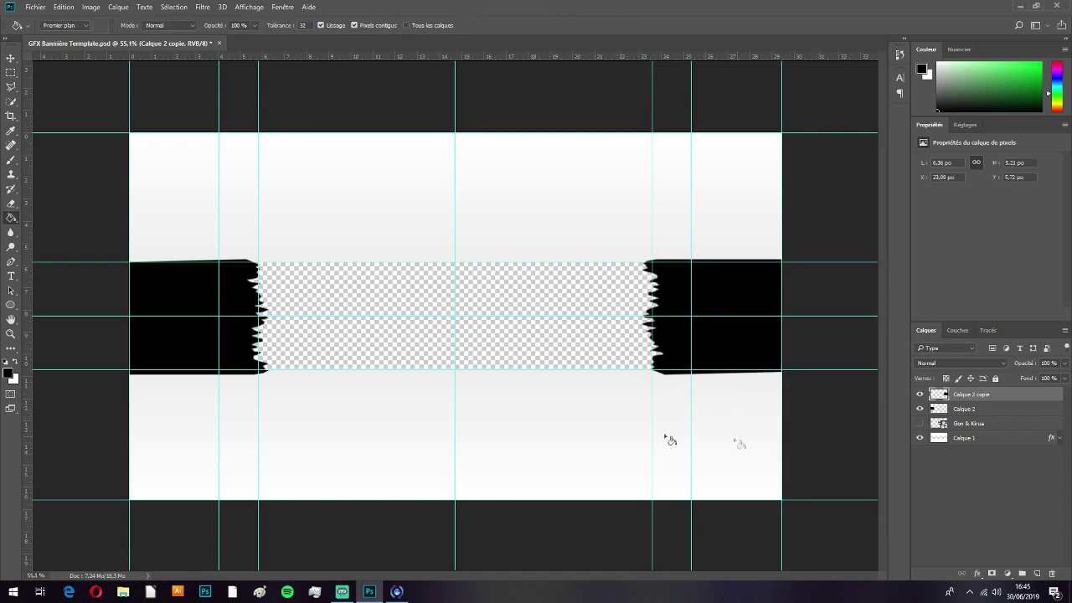
Step: Rename the right shape's layer to Forme droite and the left shape's layer to Forme gauche
{"action": "double_click", "coordinate": [972, 395]}
{"action": "type", "text": "Forme droite"}
{"action": "key", "text": "Return"}
{"action": "double_click", "coordinate": [962, 410]}
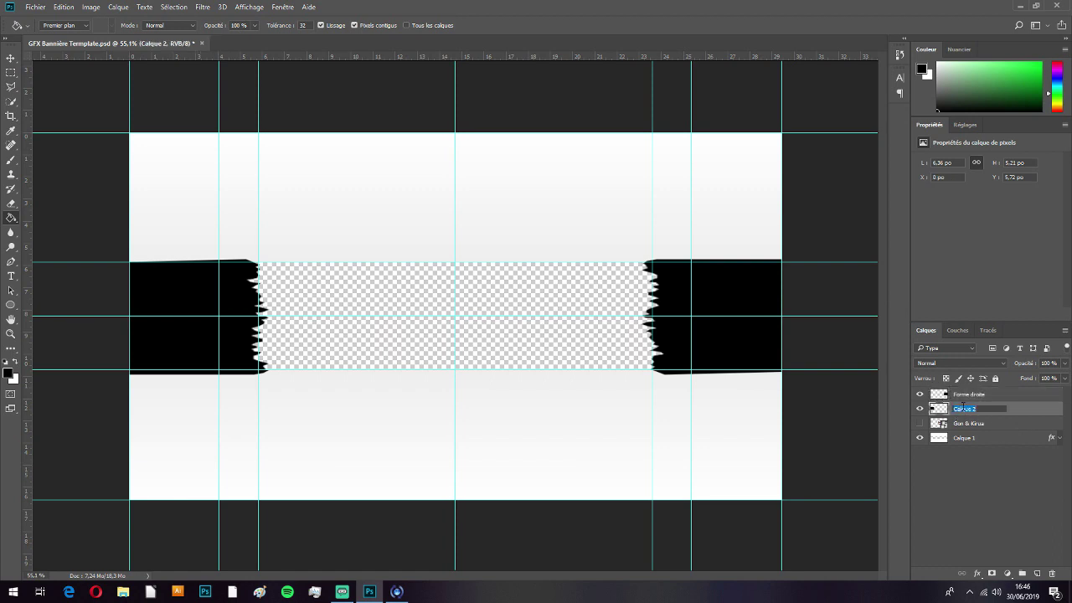
{"action": "type", "text": "Forme gauche"}
{"action": "key", "text": "Return"}
{"action": "right_click", "coordinate": [964, 410]}
{"action": "left_click", "coordinate": [989, 446]}
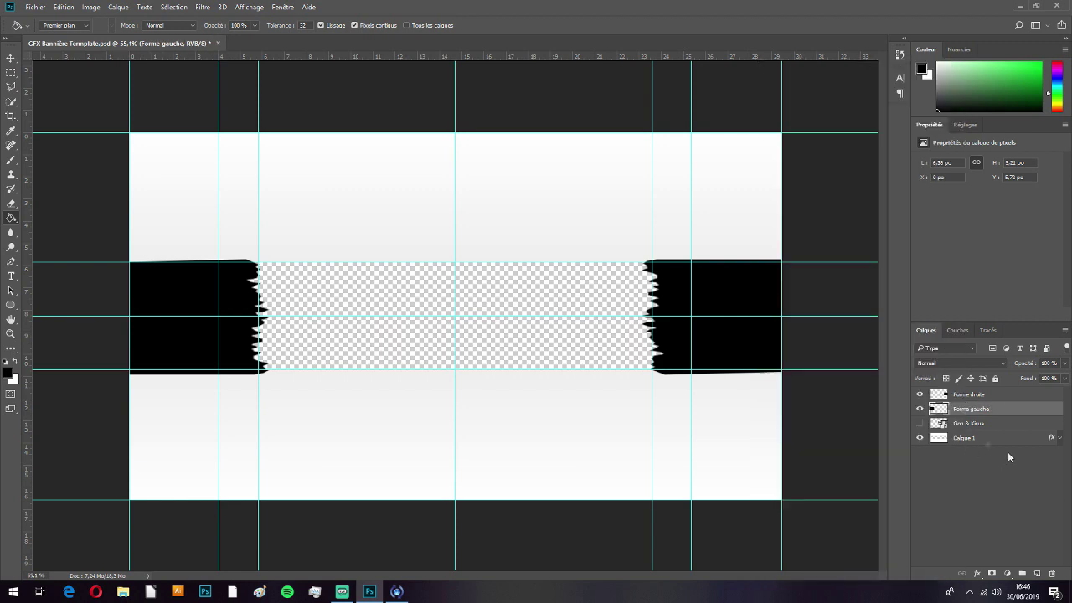
{"action": "left_click", "coordinate": [921, 424]}
{"action": "left_click", "coordinate": [920, 424]}
Step: Swap the foreground and background colours, and place the Hisoka image as an embedded object above the Forme droite layer
{"action": "left_click", "coordinate": [969, 394]}
{"action": "key", "text": "x"}
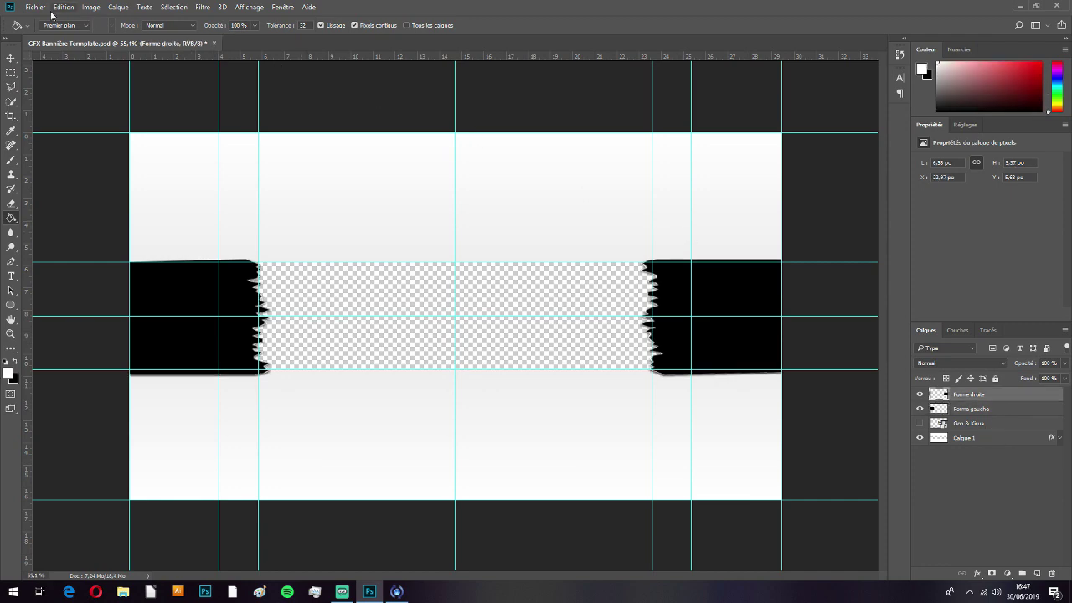
{"action": "left_click", "coordinate": [35, 7]}
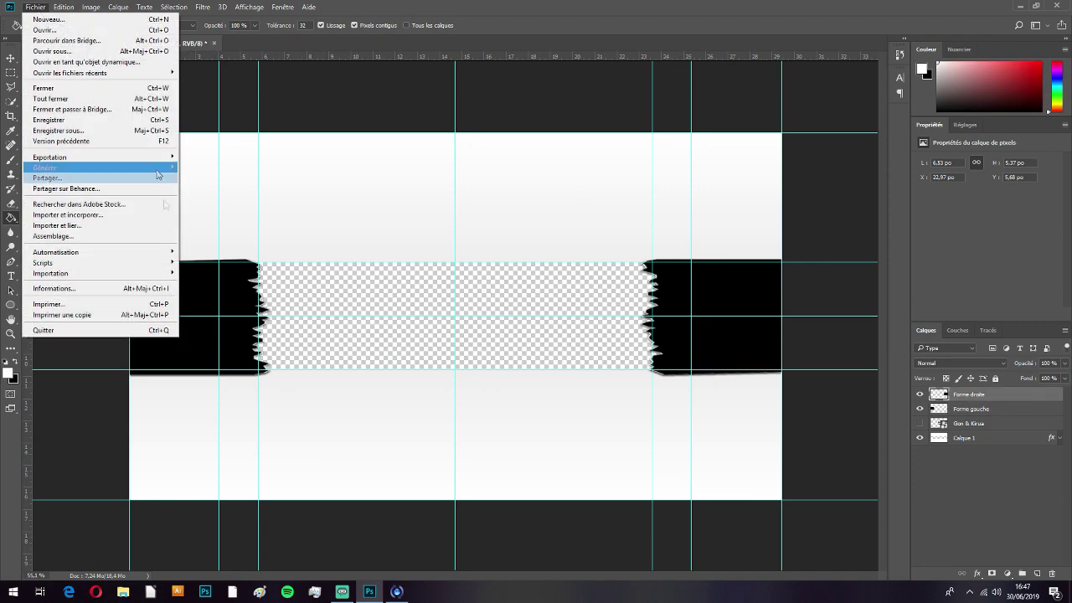
{"action": "left_click", "coordinate": [115, 215]}
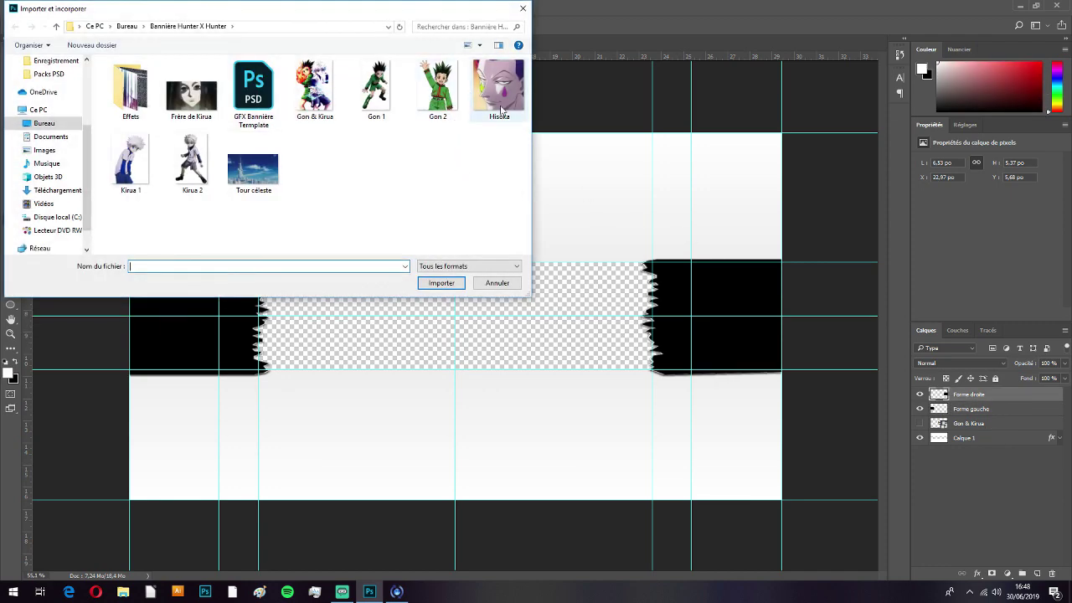
{"action": "left_click", "coordinate": [501, 108]}
{"action": "left_click", "coordinate": [442, 282]}
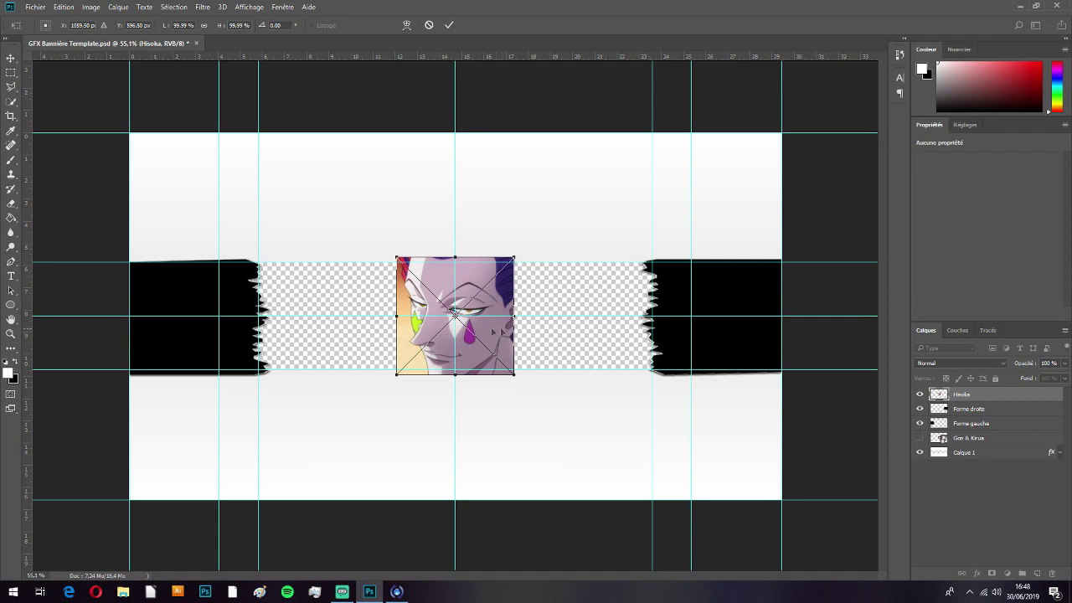
{"action": "key", "text": "Return"}
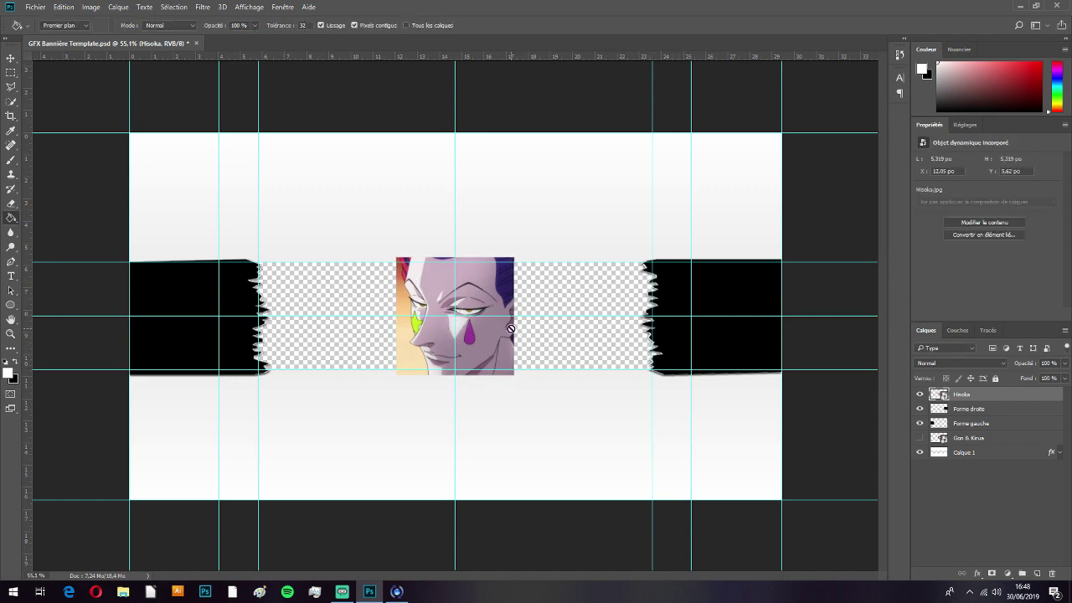
Step: Move the Hisoka image onto the left black shape and make the Gon & Kirua layer visible
{"action": "key", "text": "ctrl+t"}
{"action": "left_click_drag", "start_coordinate": [491, 336], "coordinate": [234, 330]}
{"action": "key", "text": "Return"}
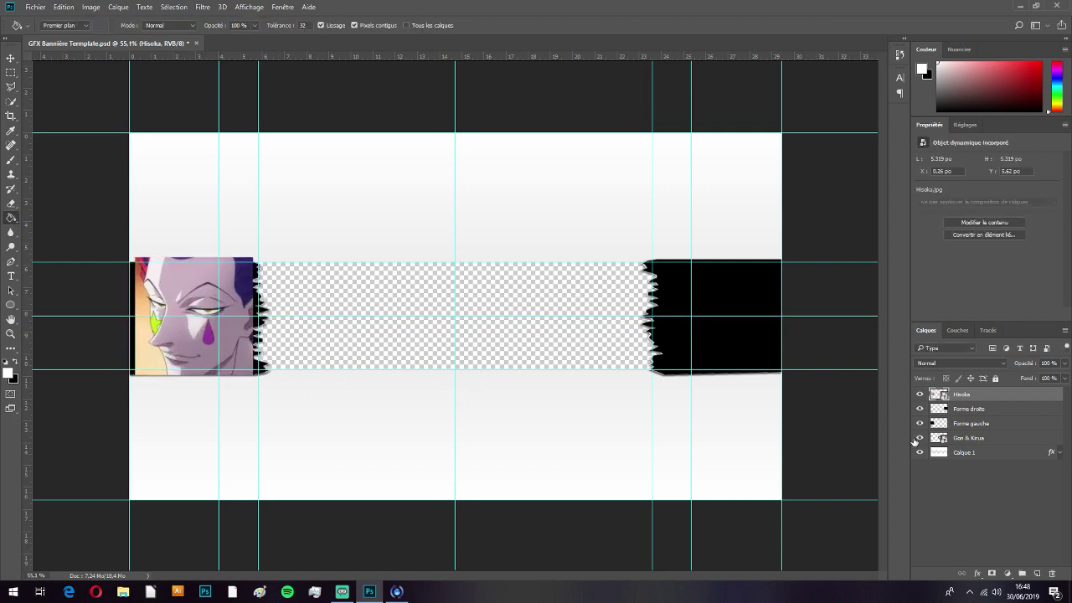
{"action": "left_click", "coordinate": [920, 437]}
{"action": "key", "text": "ctrl+t"}
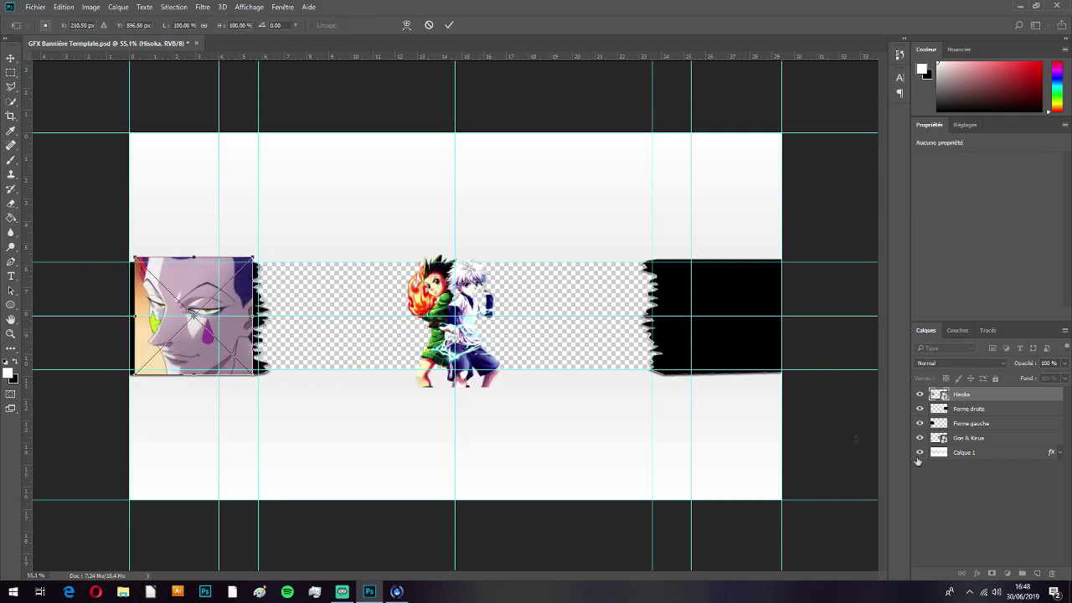
{"action": "key", "text": "Return"}
Step: Try flipping the Gon & Kirua image horizontally, and flip it back to its original orientation
{"action": "left_click", "coordinate": [971, 438]}
{"action": "key", "text": "ctrl+t"}
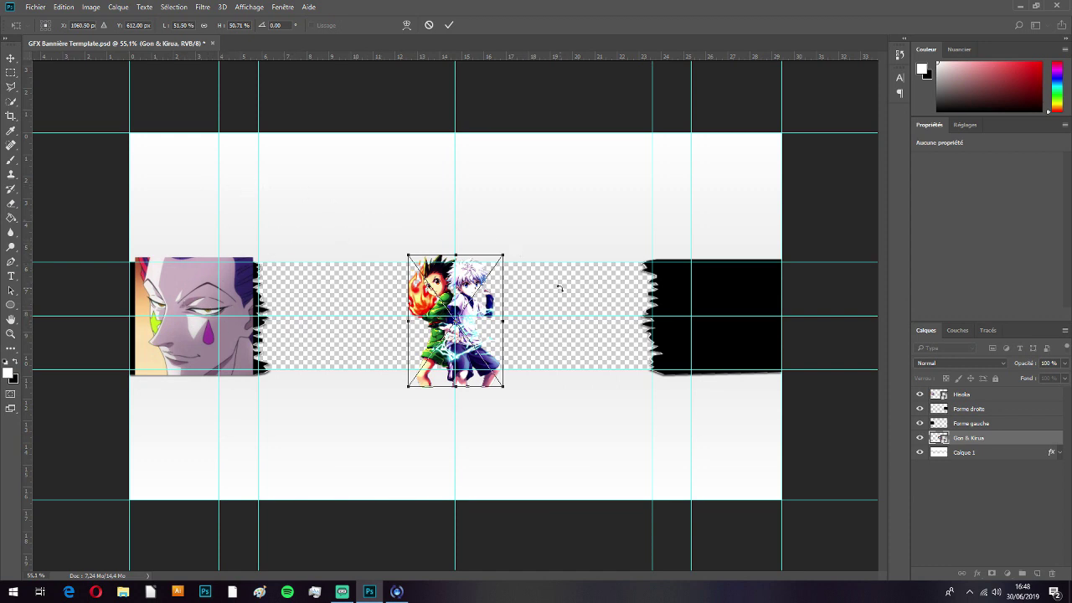
{"action": "key", "text": "Return"}
{"action": "right_click", "coordinate": [990, 440]}
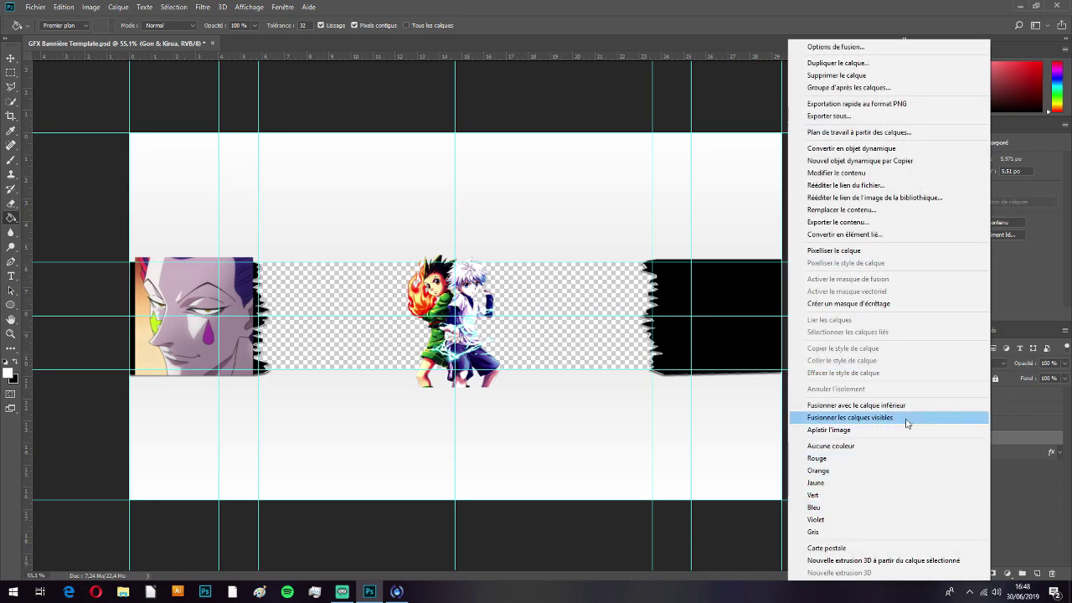
{"action": "left_click", "coordinate": [1019, 443]}
{"action": "key", "text": "ctrl+t"}
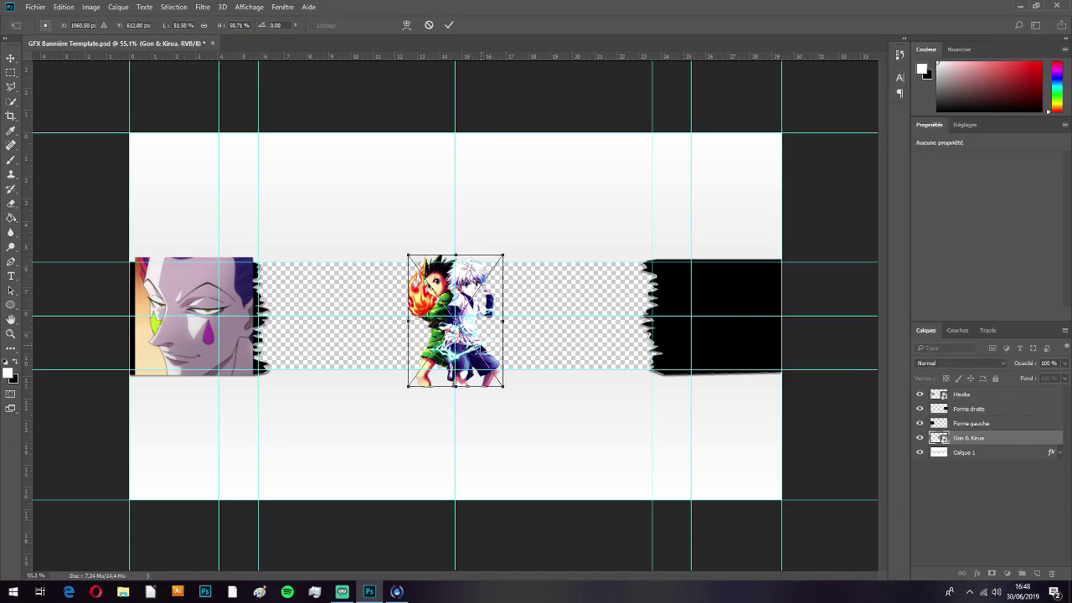
{"action": "right_click", "coordinate": [480, 346]}
{"action": "left_click", "coordinate": [578, 500]}
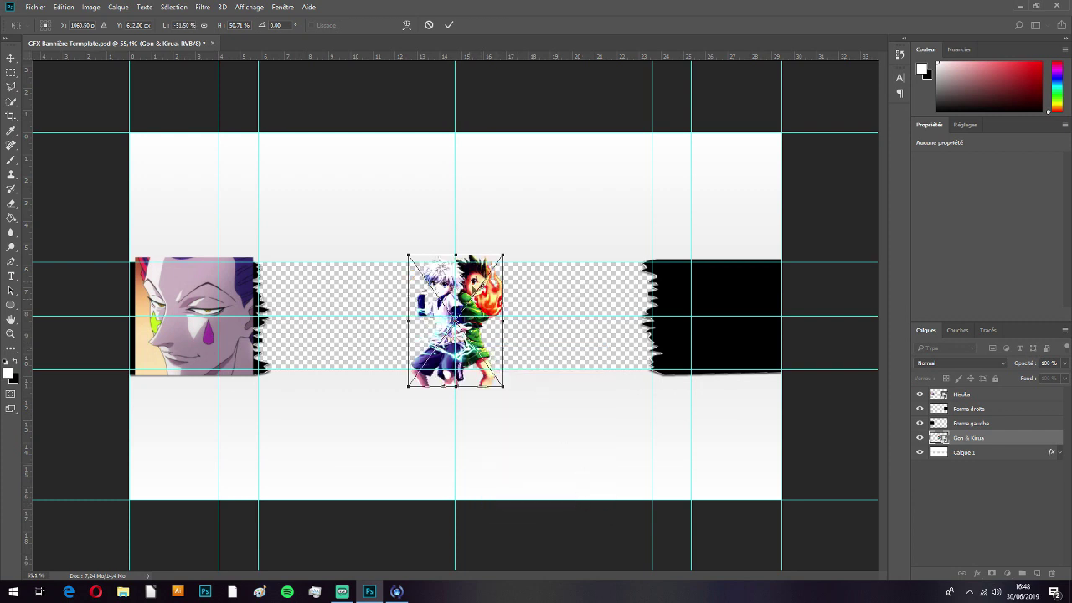
{"action": "right_click", "coordinate": [462, 327]}
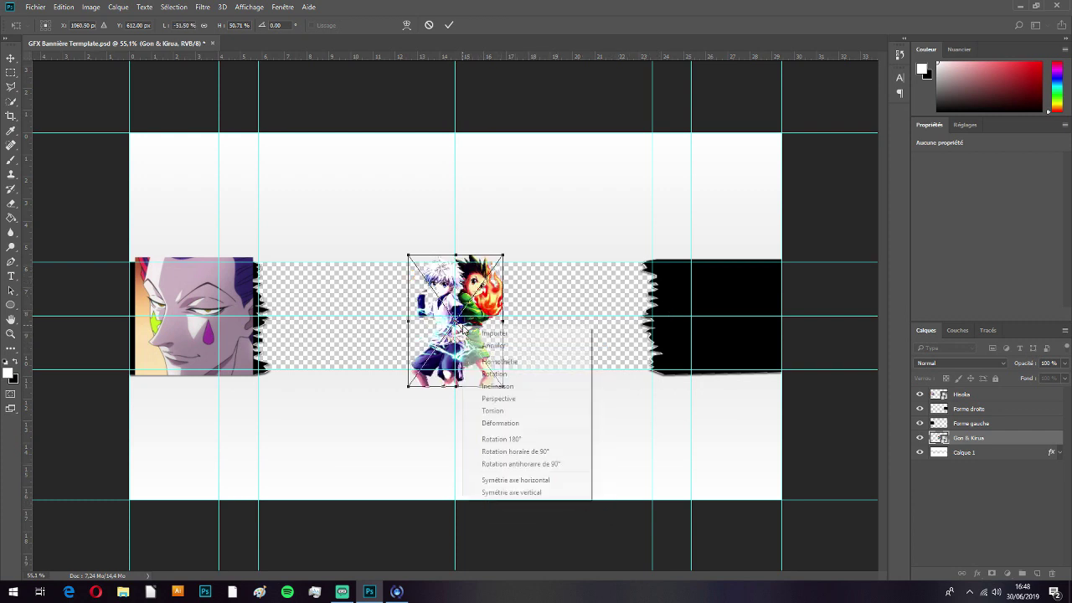
{"action": "left_click", "coordinate": [557, 481]}
{"action": "key", "text": "Return"}
{"action": "key", "text": "g"}
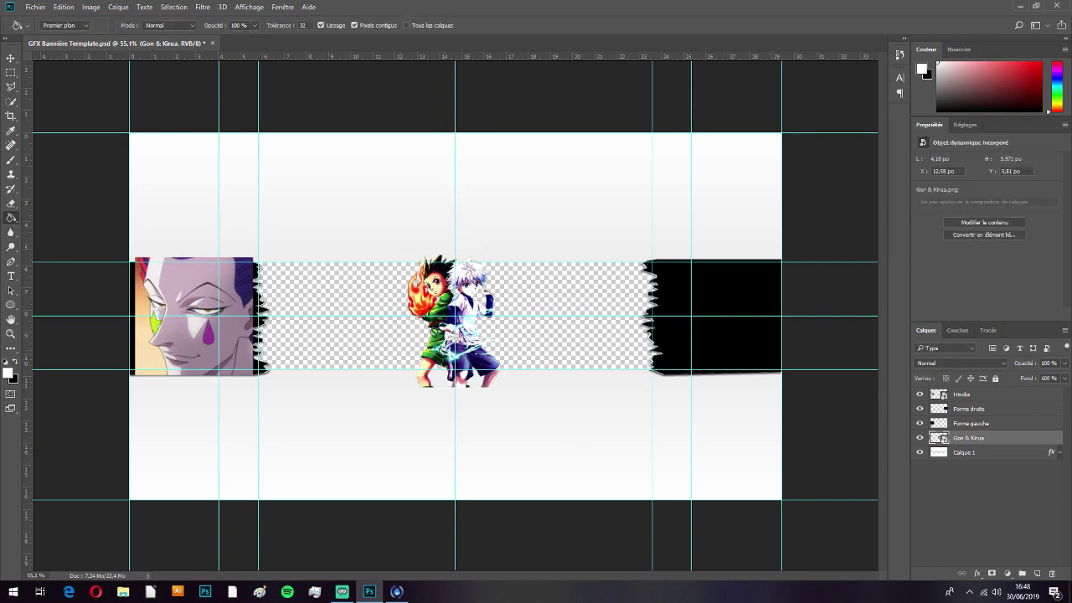
Step: Scale the Hisoka image proportionally to about 126.37 % and position it so it completely covers the left black shape
{"action": "left_click", "coordinate": [1014, 397]}
{"action": "scroll", "coordinate": [73, 344], "scroll_direction": "up", "scroll_amount": 3}
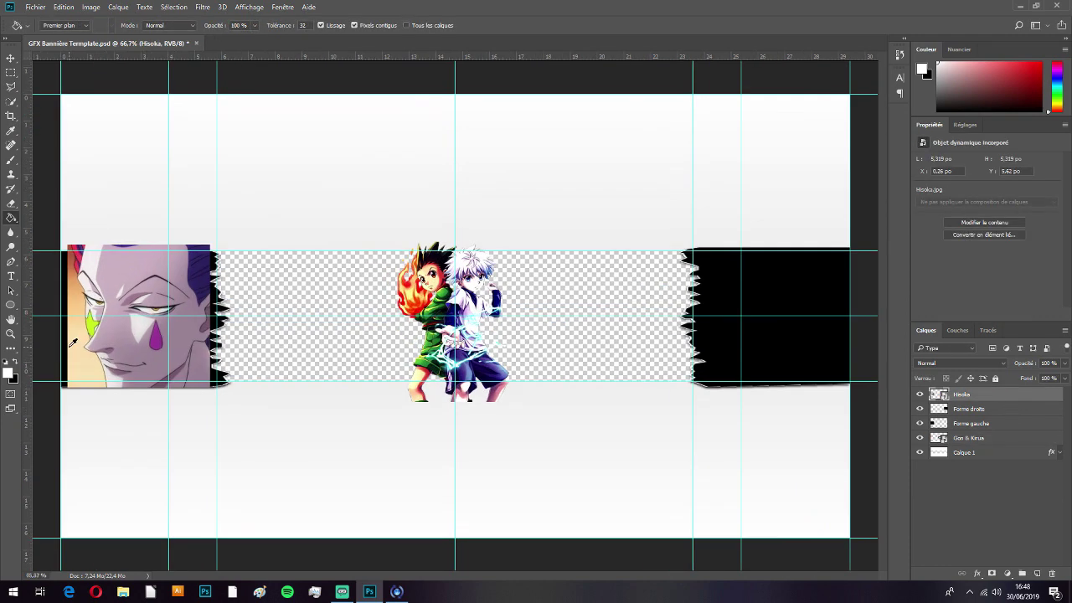
{"action": "scroll", "coordinate": [402, 519], "scroll_direction": "up", "scroll_amount": 1}
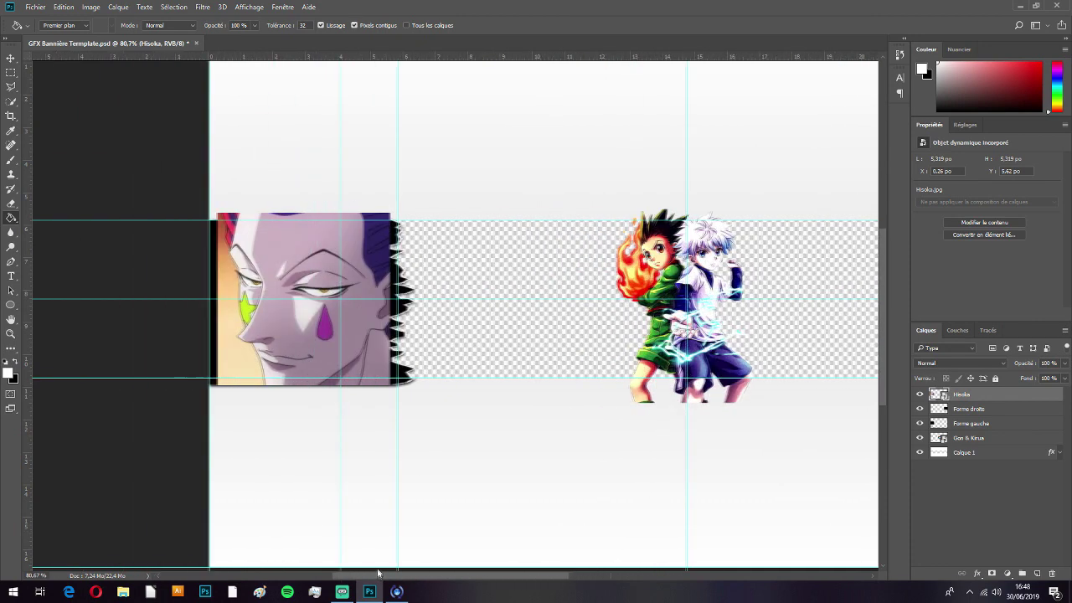
{"action": "key", "text": "ctrl+t"}
{"action": "mouse_move", "coordinate": [352, 293]}
{"action": "left_mouse_down"}
{"action": "mouse_move", "coordinate": [348, 316]}
{"action": "mouse_move", "coordinate": [348, 299]}
{"action": "left_mouse_up"}
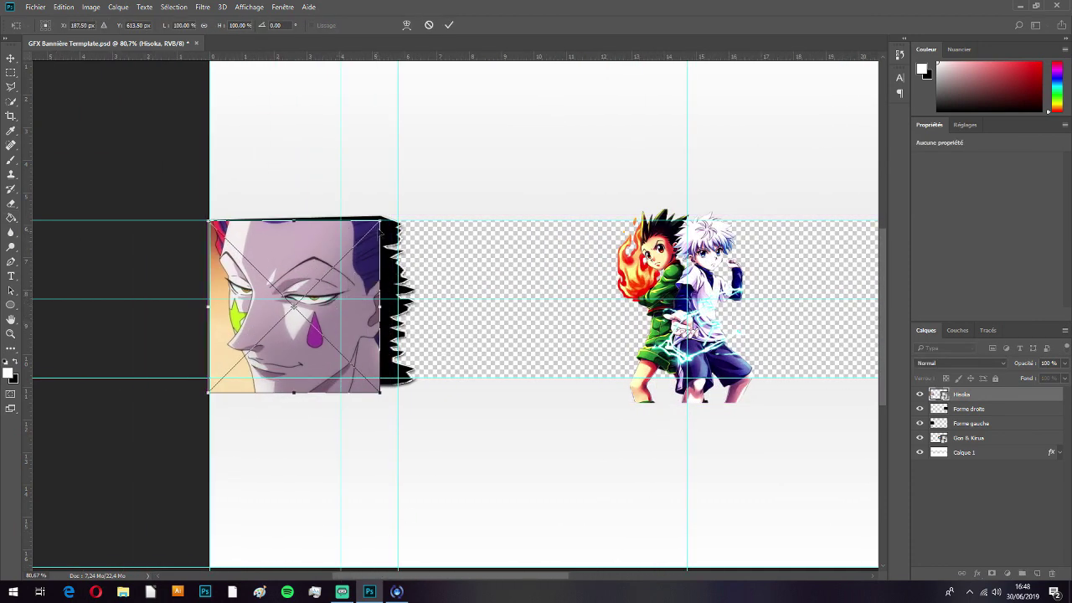
{"action": "left_click_drag", "start_coordinate": [381, 221], "coordinate": [452, 204]}
{"action": "left_click_drag", "start_coordinate": [368, 317], "coordinate": [367, 339]}
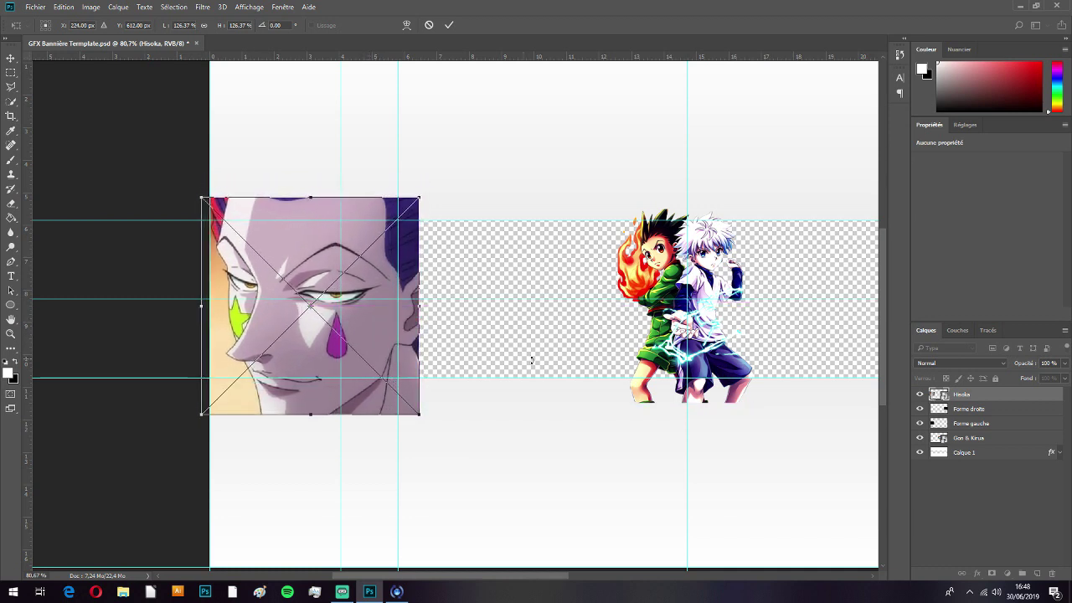
{"action": "key", "text": "Return"}
{"action": "key", "text": "g"}
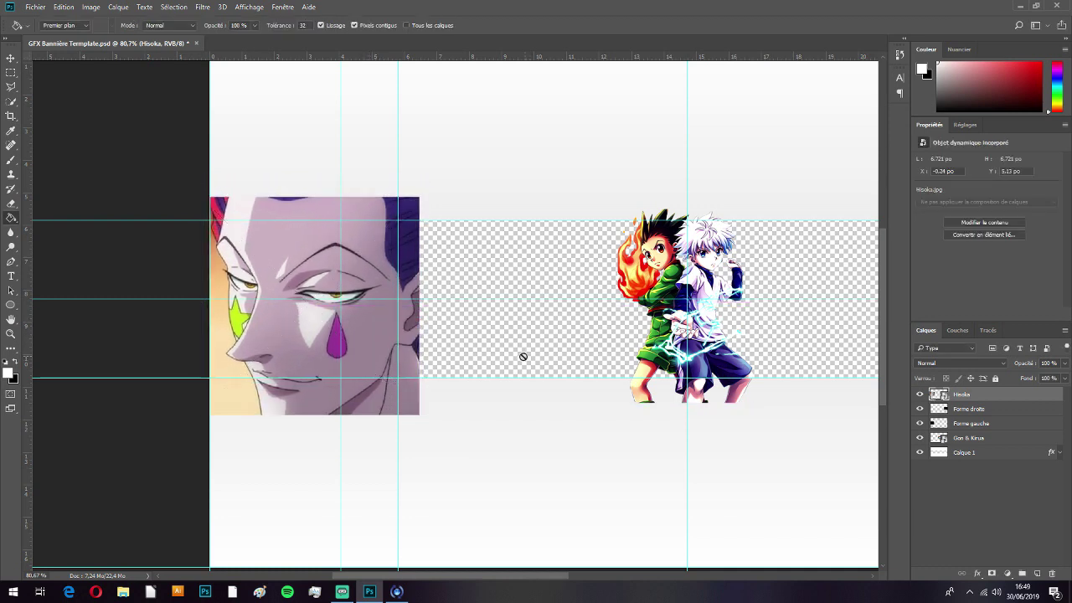
Step: Place the Forme gauche layer directly beneath Hisoka and clip the Hisoka image to it with a clipping mask
{"action": "left_click", "coordinate": [989, 425]}
{"action": "left_click_drag", "start_coordinate": [990, 423], "coordinate": [994, 409]}
{"action": "right_click", "coordinate": [980, 394]}
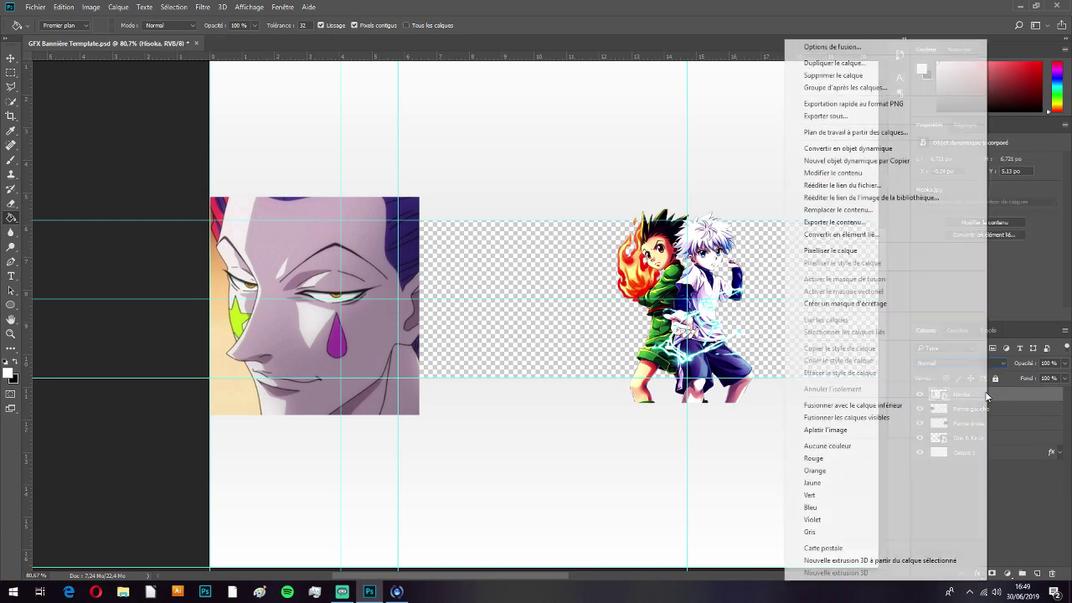
{"action": "left_click", "coordinate": [845, 303]}
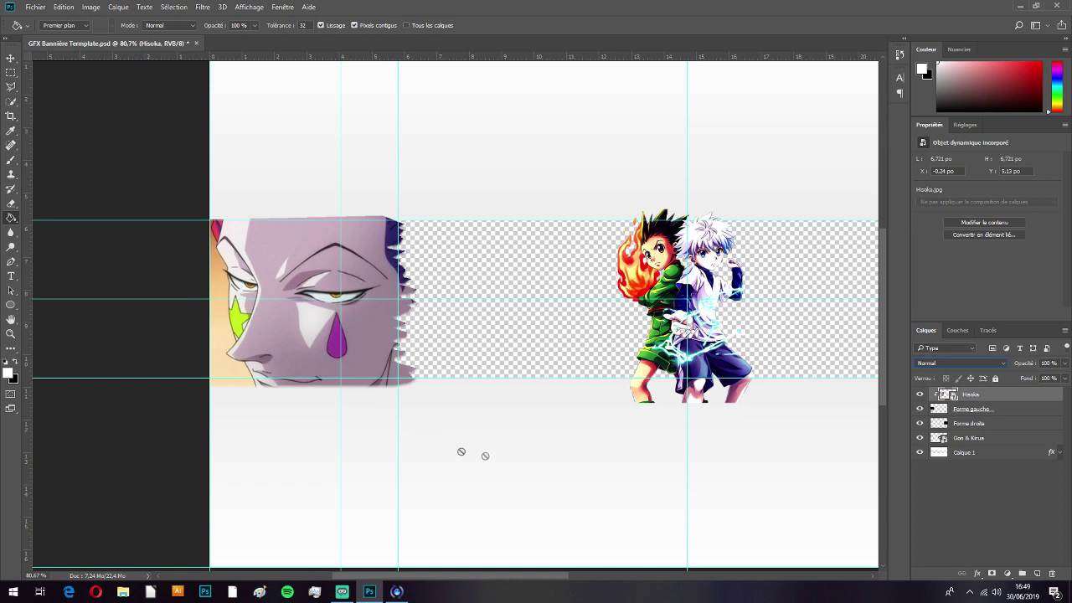
Step: Enlarge the clipped Hisoka image proportionally to about 7.28 inches wide and shift it left inside the left shape
{"action": "left_click", "coordinate": [1017, 410]}
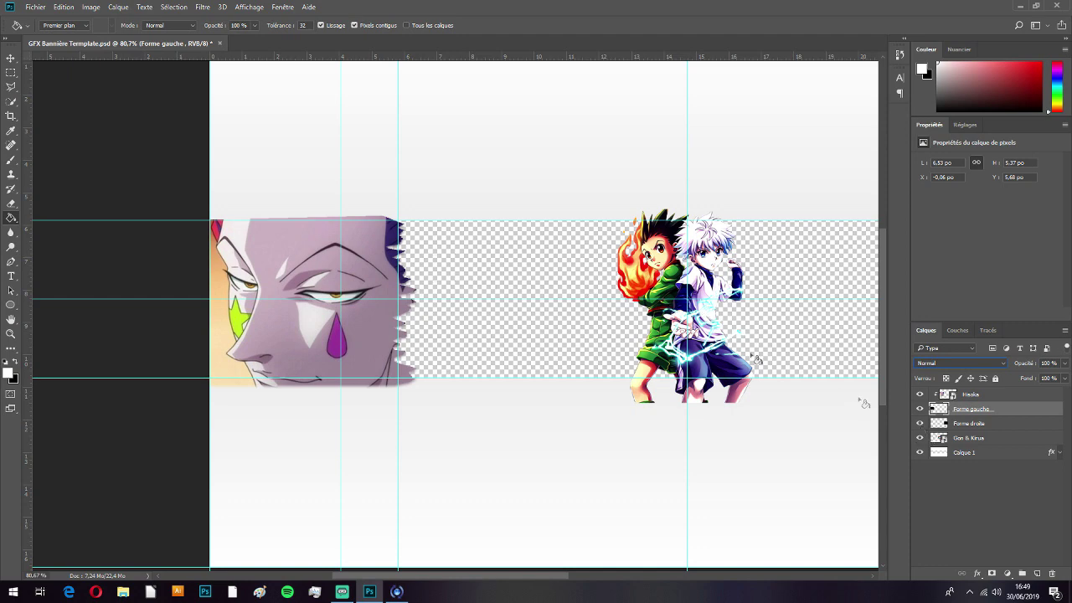
{"action": "key", "text": "v"}
{"action": "scroll", "coordinate": [578, 243], "scroll_direction": "down", "scroll_amount": 3}
{"action": "scroll", "coordinate": [578, 250], "scroll_direction": "up", "scroll_amount": 1}
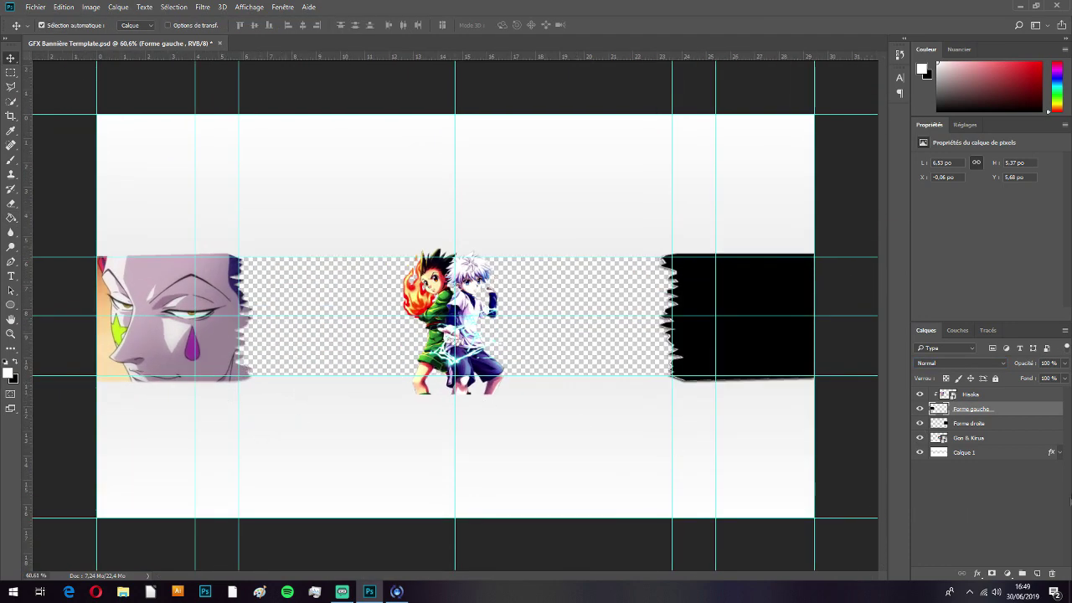
{"action": "left_click", "coordinate": [980, 394]}
{"action": "key", "text": "ctrl+t"}
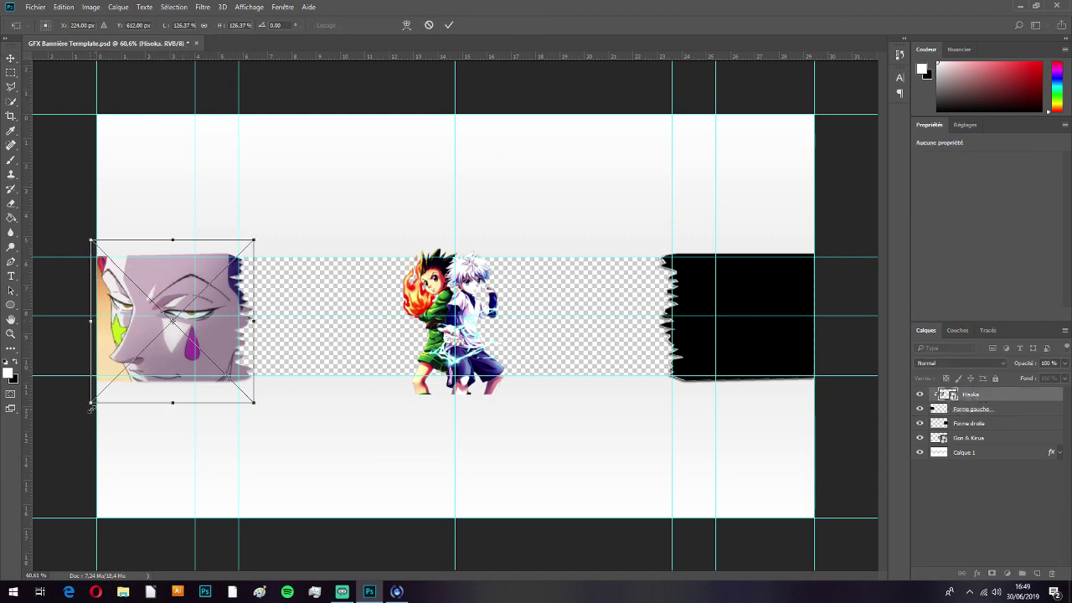
{"action": "left_click_drag", "start_coordinate": [91, 407], "coordinate": [88, 410]}
{"action": "left_click_drag", "start_coordinate": [194, 363], "coordinate": [187, 362]}
{"action": "left_click_drag", "start_coordinate": [245, 240], "coordinate": [256, 229]}
{"action": "left_click_drag", "start_coordinate": [192, 337], "coordinate": [189, 340]}
{"action": "key", "text": "Return"}
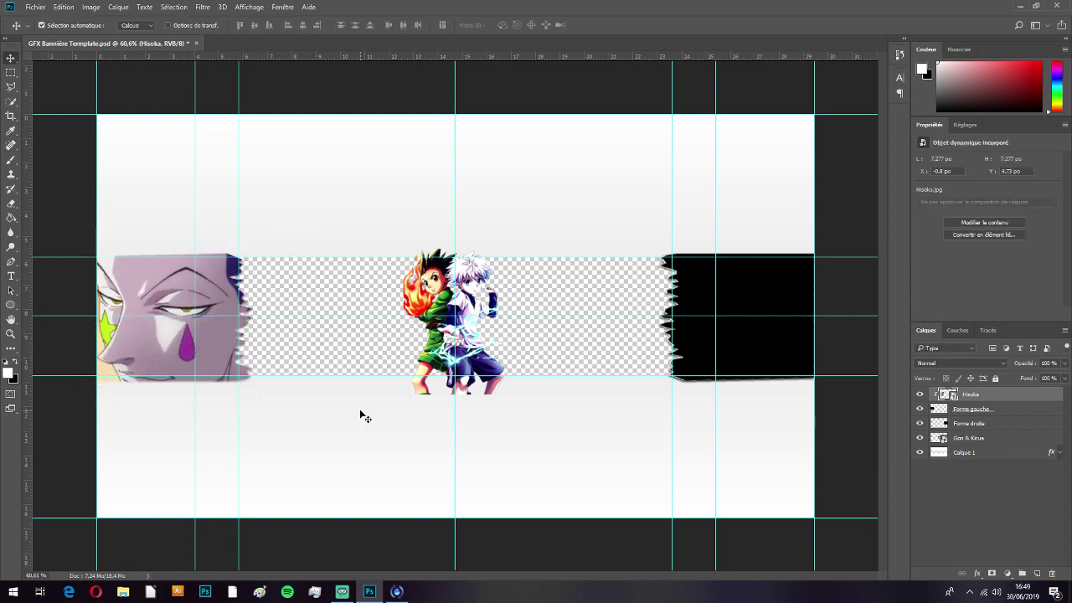
Step: Place the Frère de Kirua image as a linked file directly above the Forme droite layer
{"action": "left_click", "coordinate": [1041, 427]}
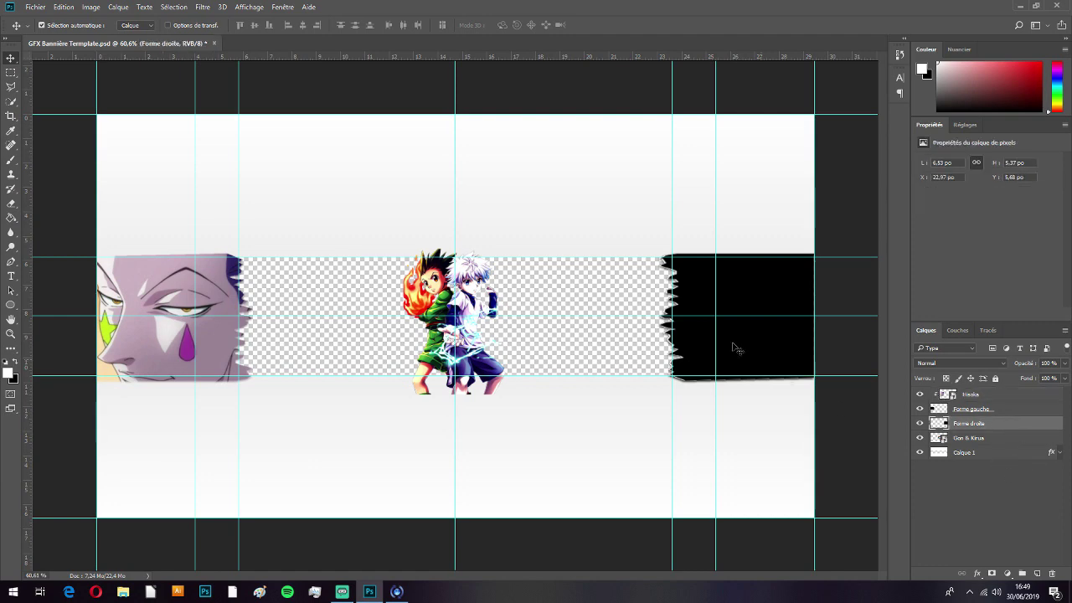
{"action": "left_click", "coordinate": [32, 7]}
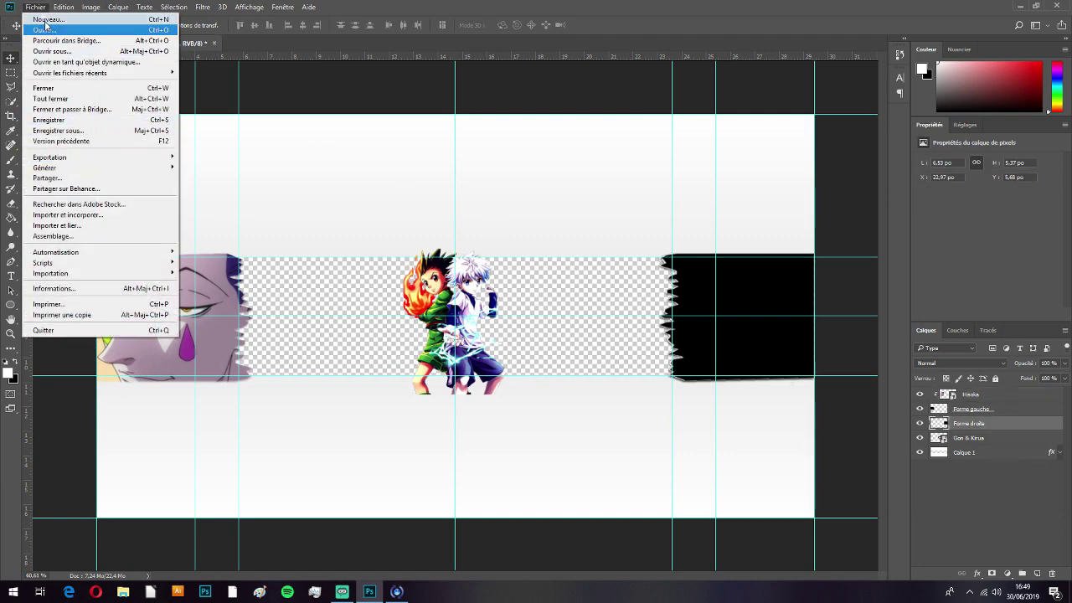
{"action": "left_click", "coordinate": [39, 10]}
{"action": "left_click", "coordinate": [41, 10]}
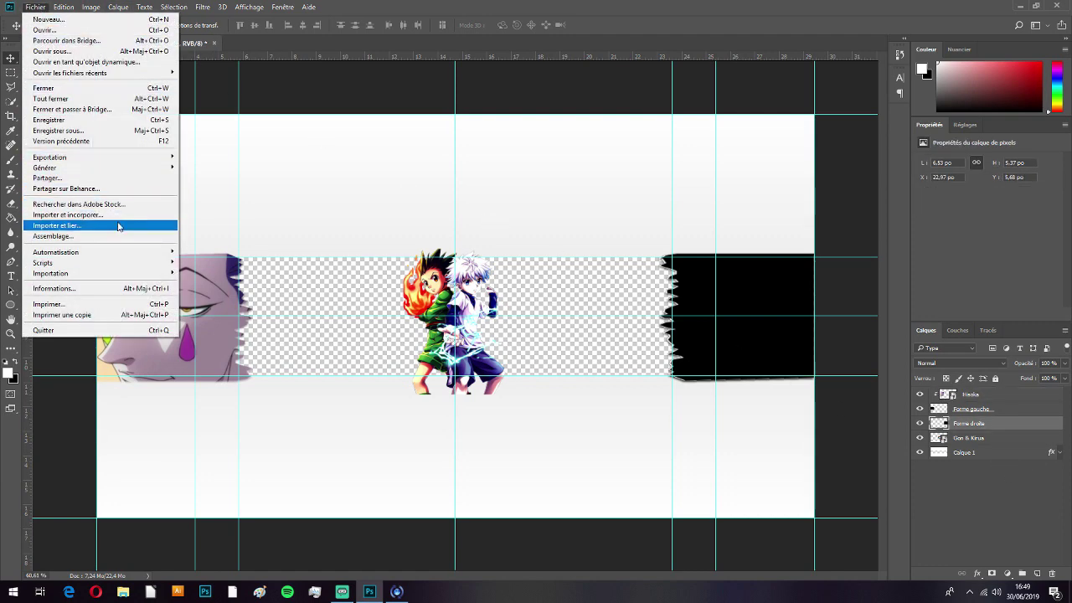
{"action": "left_click", "coordinate": [119, 223]}
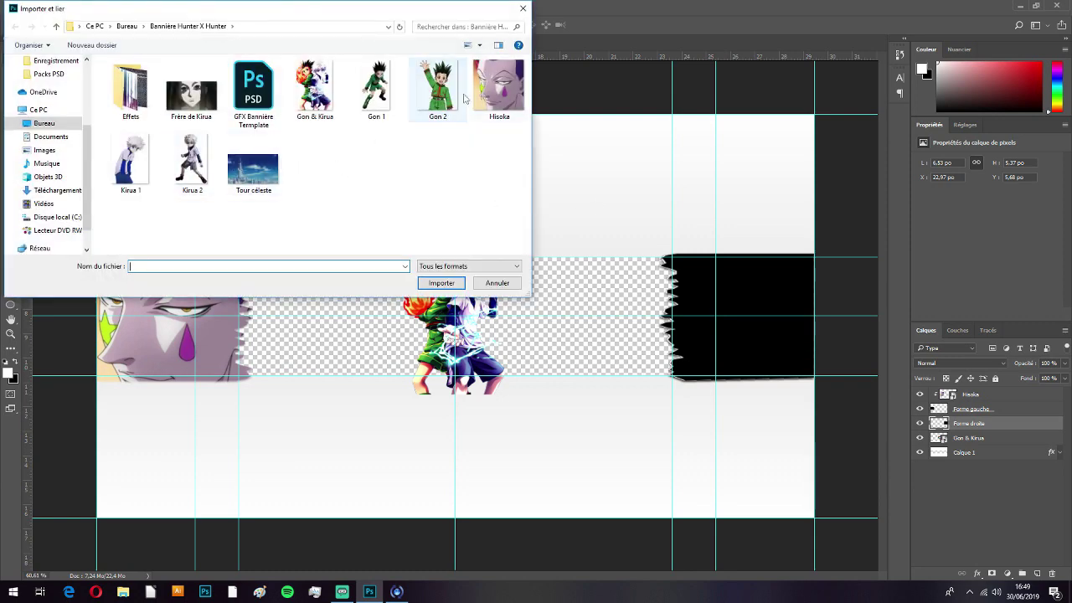
{"action": "left_click", "coordinate": [191, 92]}
{"action": "left_click", "coordinate": [439, 282]}
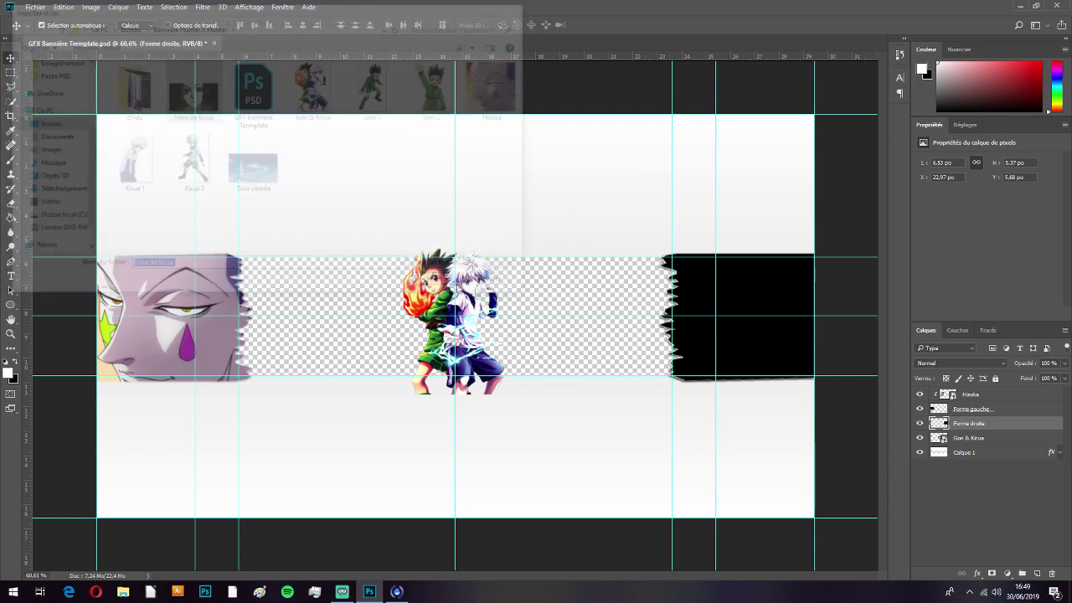
Step: Scale the Frère de Kirua image to about 10.69 by 6.04 inches and position it over the right black shape
{"action": "left_click_drag", "start_coordinate": [577, 260], "coordinate": [625, 253]}
{"action": "left_click_drag", "start_coordinate": [566, 309], "coordinate": [807, 343]}
{"action": "key", "text": "Return"}
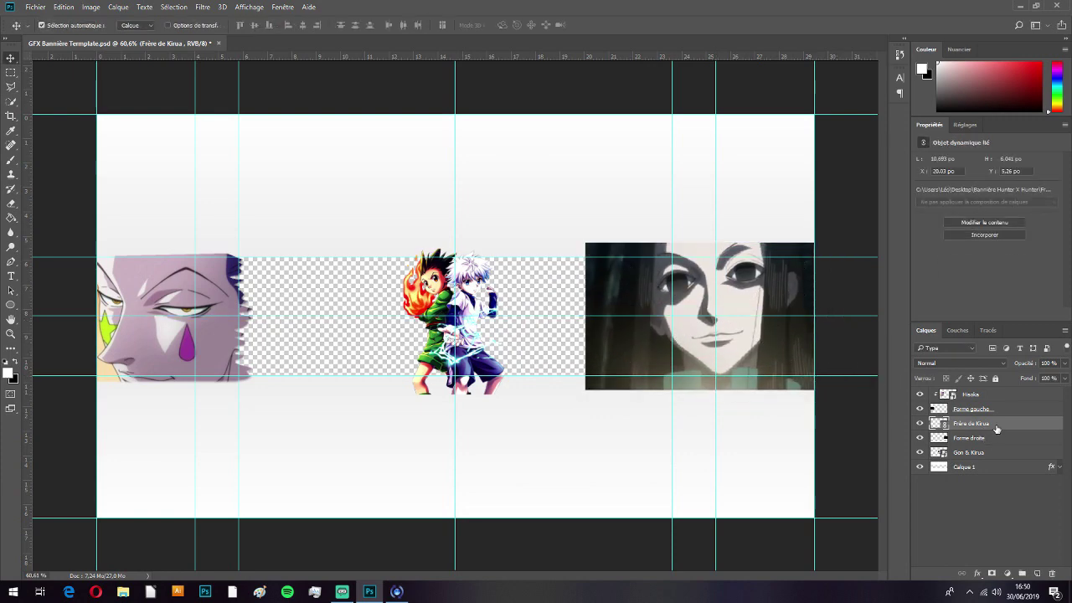
Step: Clip the Frère de Kirua image to Forme droite and shift it right so the face sits inside the shape
{"action": "right_click", "coordinate": [997, 429]}
{"action": "left_click", "coordinate": [864, 305]}
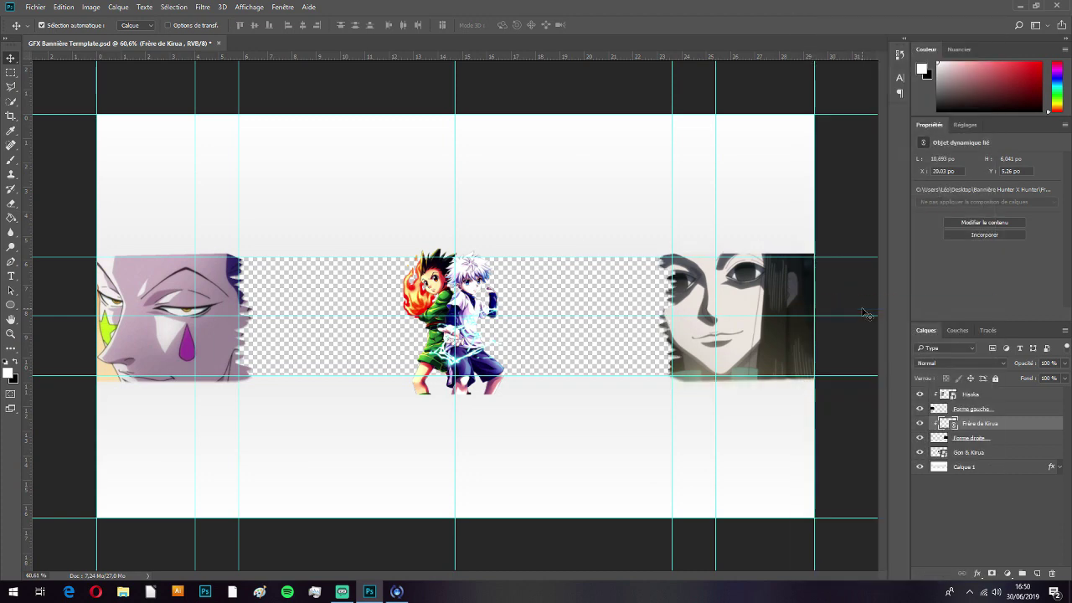
{"action": "key", "text": "ctrl+t"}
{"action": "left_click_drag", "start_coordinate": [790, 364], "coordinate": [812, 371]}
{"action": "key", "text": "Return"}
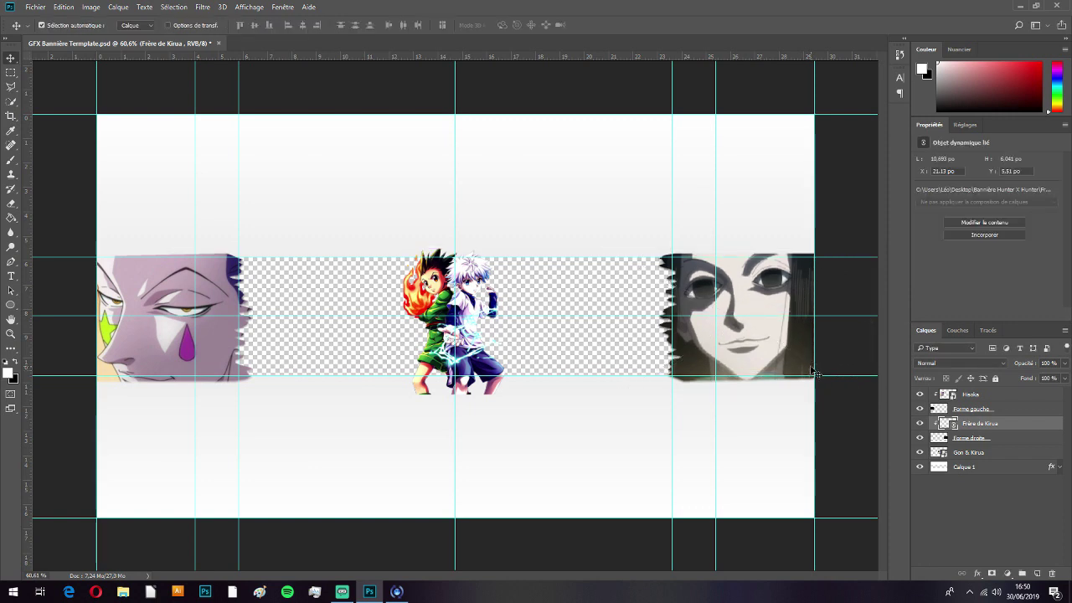
Step: Duplicate the Forme droite layer and fill the lower, unclipped one with white to form an edge behind the right image
{"action": "left_click", "coordinate": [1005, 441]}
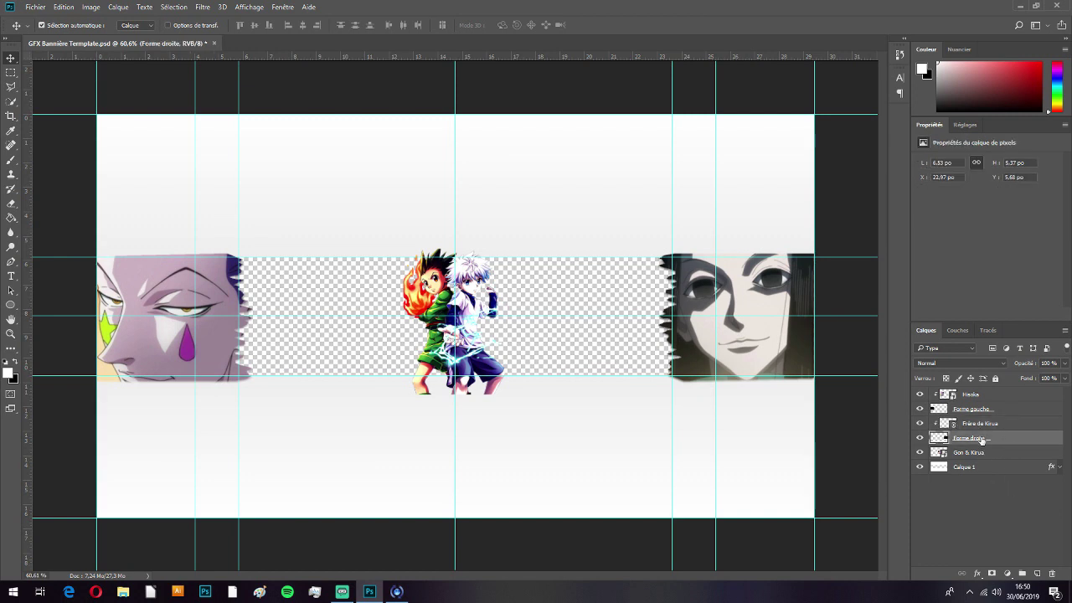
{"action": "left_click_drag", "start_coordinate": [982, 440], "coordinate": [1004, 462]}
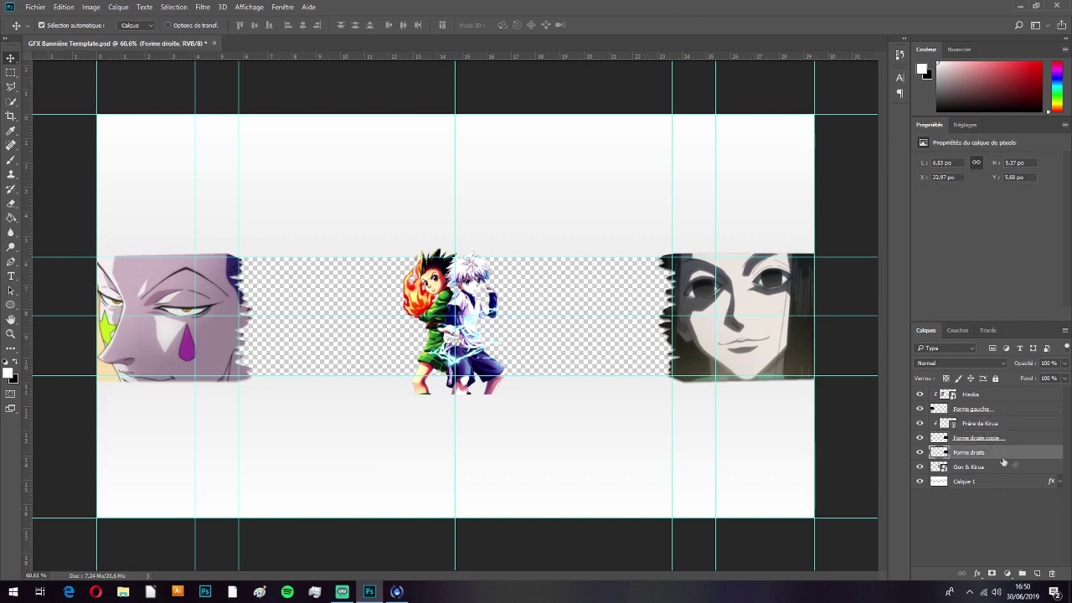
{"action": "key", "text": "g"}
{"action": "left_click", "coordinate": [696, 352]}
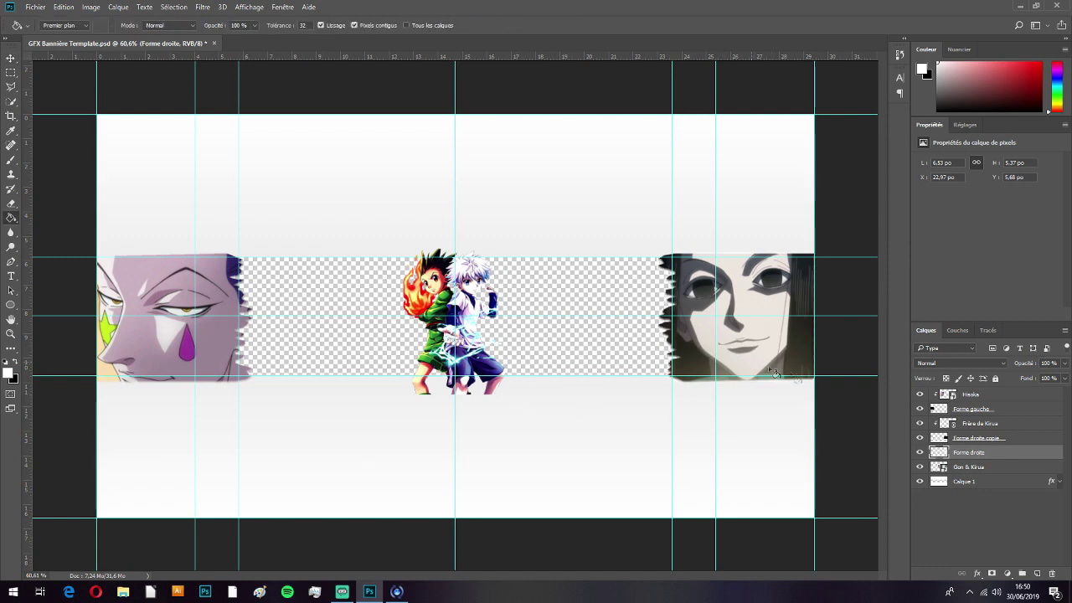
{"action": "key", "text": "ctrl+t"}
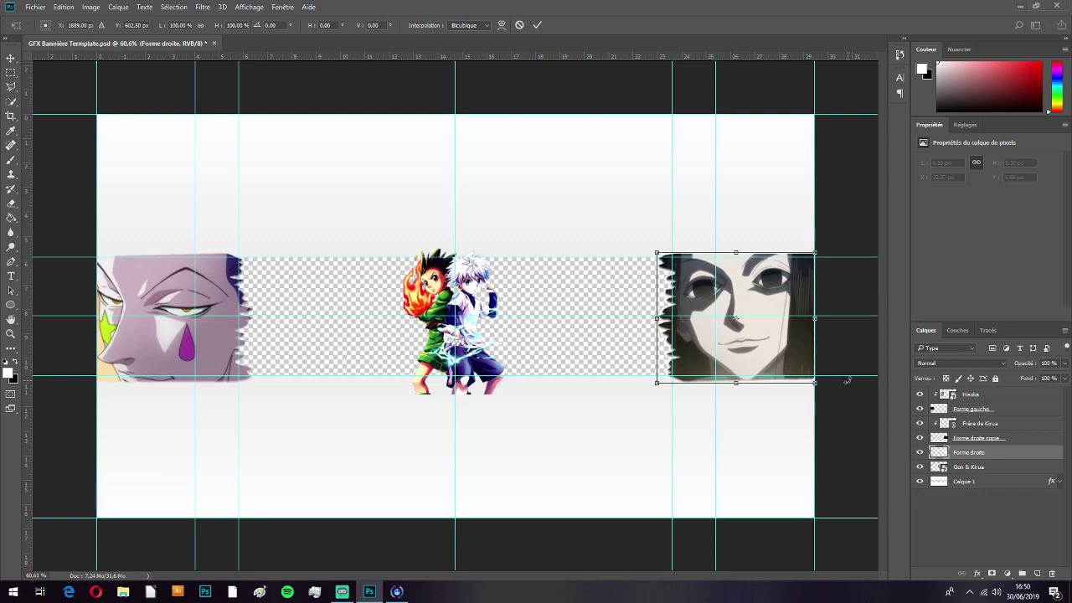
{"action": "key", "text": "Return"}
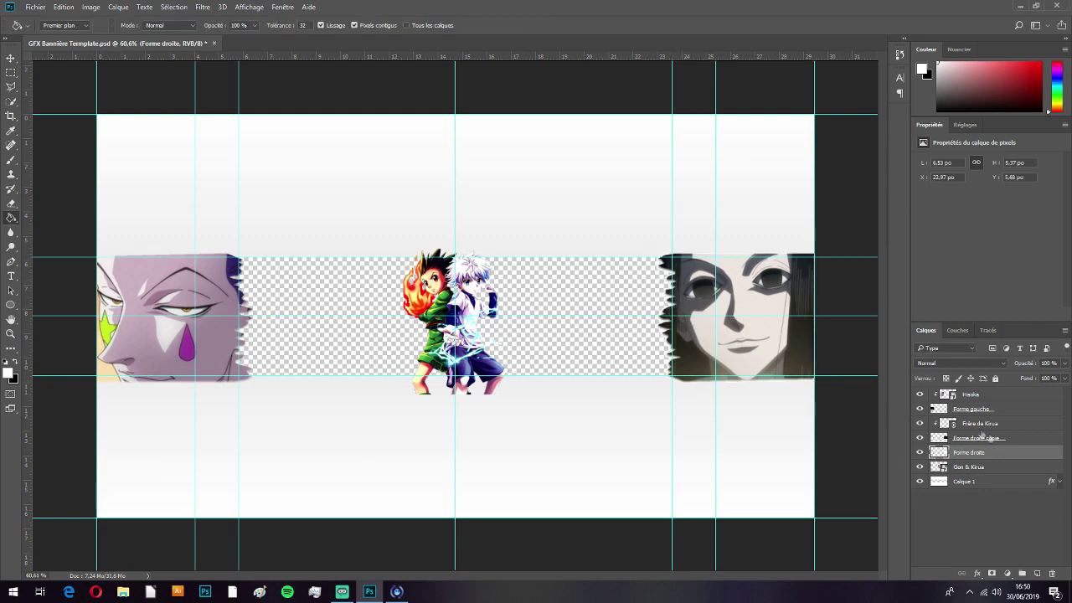
Step: Duplicate the Forme gauche layer and fill the lower, unclipped one with white to form an edge behind Hisoka
{"action": "left_click", "coordinate": [1005, 423]}
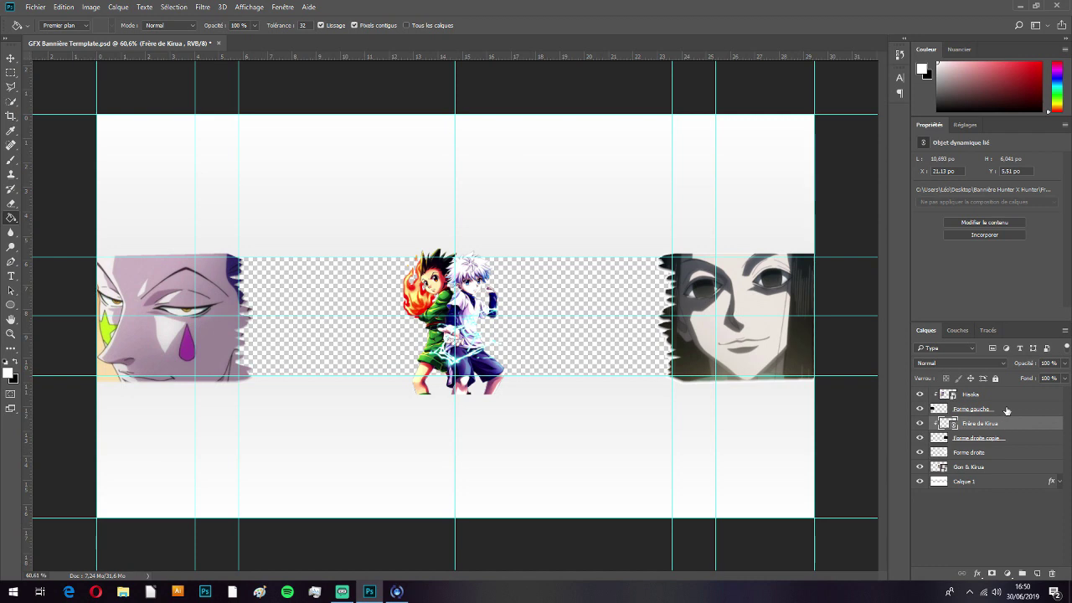
{"action": "left_click", "coordinate": [1007, 411]}
{"action": "left_click_drag", "start_coordinate": [1004, 411], "coordinate": [993, 433]}
{"action": "left_click", "coordinate": [232, 342]}
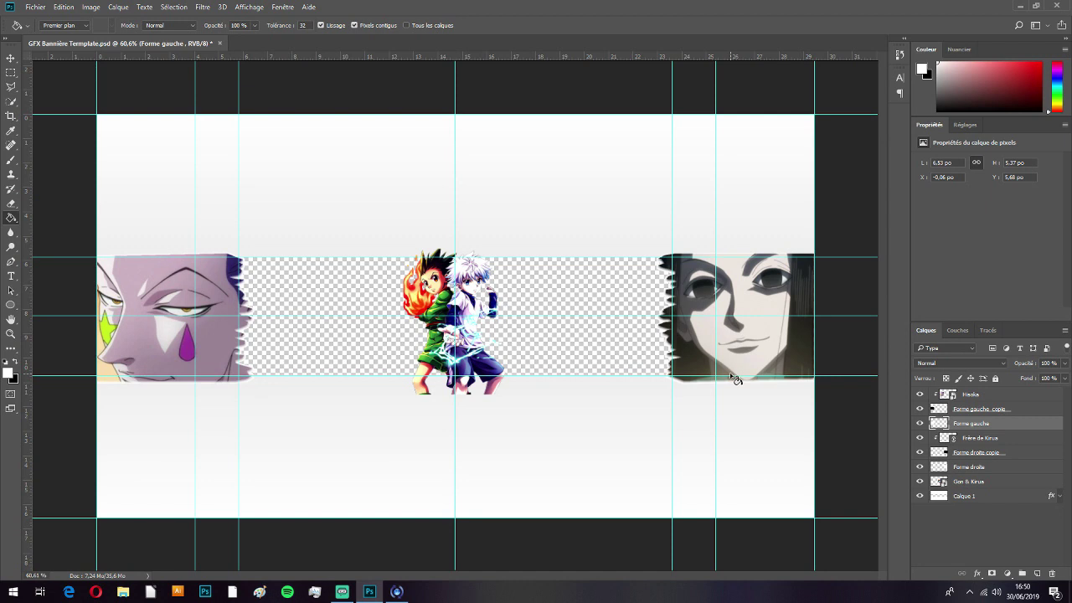
Step: Place the Tour céleste image as a linked file and move it toward the lower left of the canvas
{"action": "left_click", "coordinate": [35, 8]}
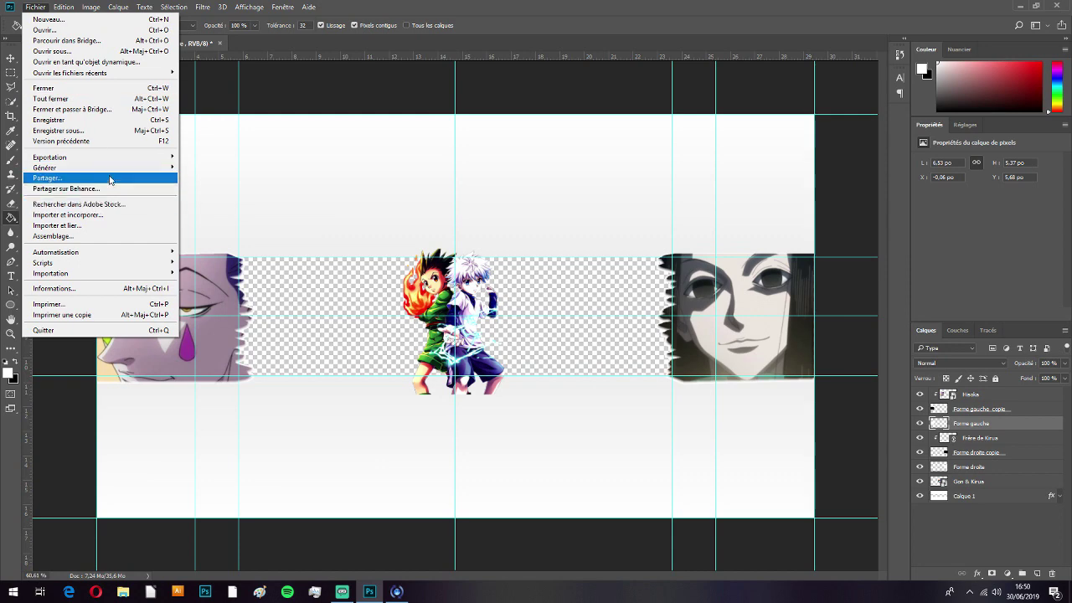
{"action": "left_click", "coordinate": [103, 225]}
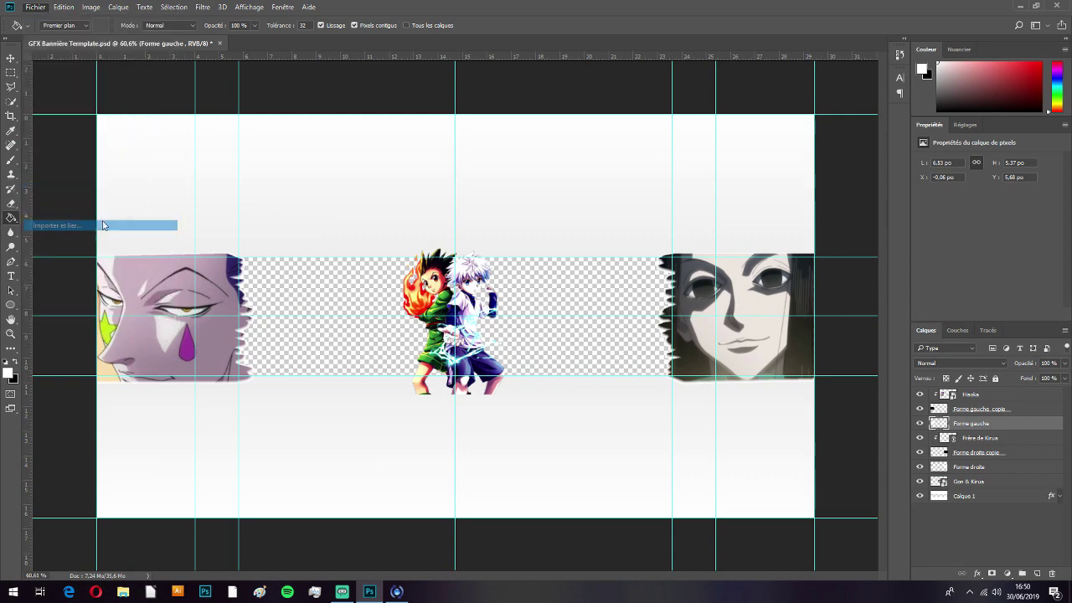
{"action": "left_click", "coordinate": [251, 151]}
{"action": "left_click", "coordinate": [435, 343]}
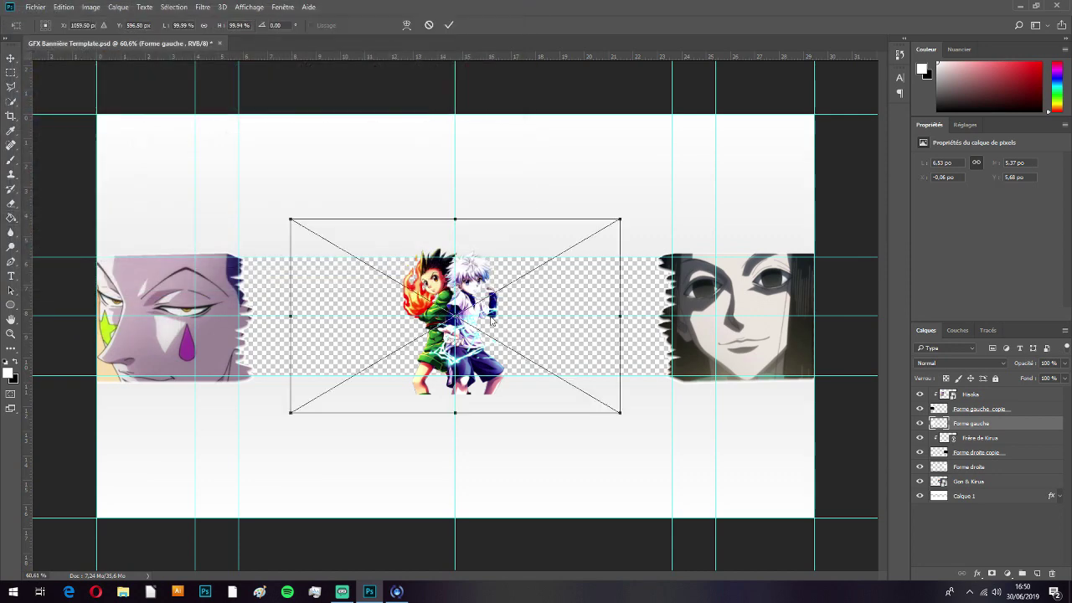
{"action": "left_click_drag", "start_coordinate": [567, 335], "coordinate": [412, 420]}
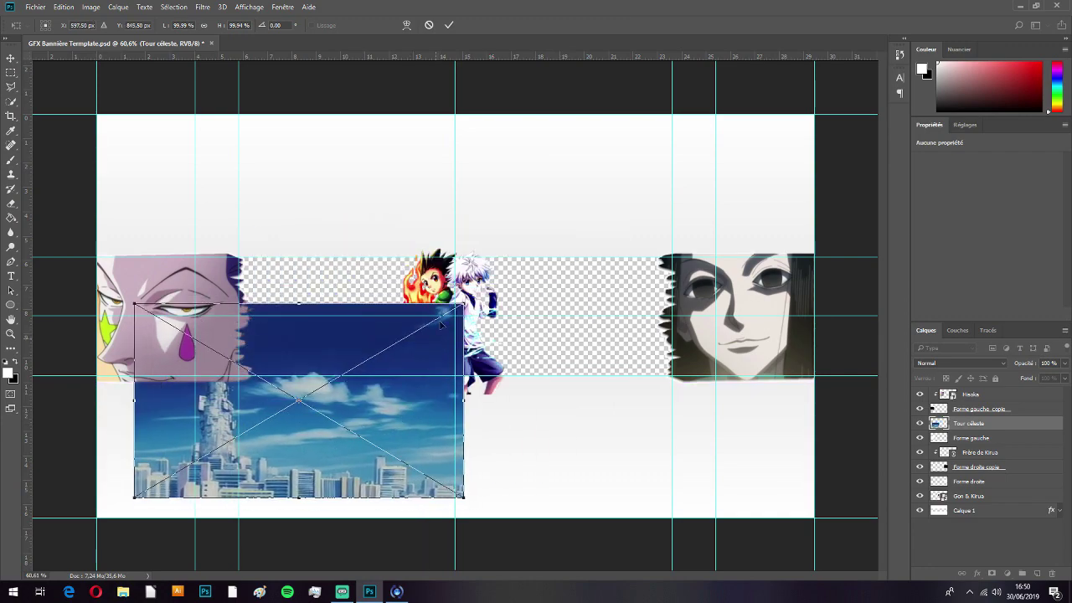
Step: Scale Tour céleste to about 143 %, centre it between the side images, and move its layer directly beneath Gon & Kirua
{"action": "left_click_drag", "start_coordinate": [463, 307], "coordinate": [817, 282]}
{"action": "left_click_drag", "start_coordinate": [605, 403], "coordinate": [539, 435]}
{"action": "left_click_drag", "start_coordinate": [675, 173], "coordinate": [866, 126]}
{"action": "left_click_drag", "start_coordinate": [574, 440], "coordinate": [578, 345]}
{"action": "left_click_drag", "start_coordinate": [838, 442], "coordinate": [554, 319]}
{"action": "left_click_drag", "start_coordinate": [491, 234], "coordinate": [635, 317]}
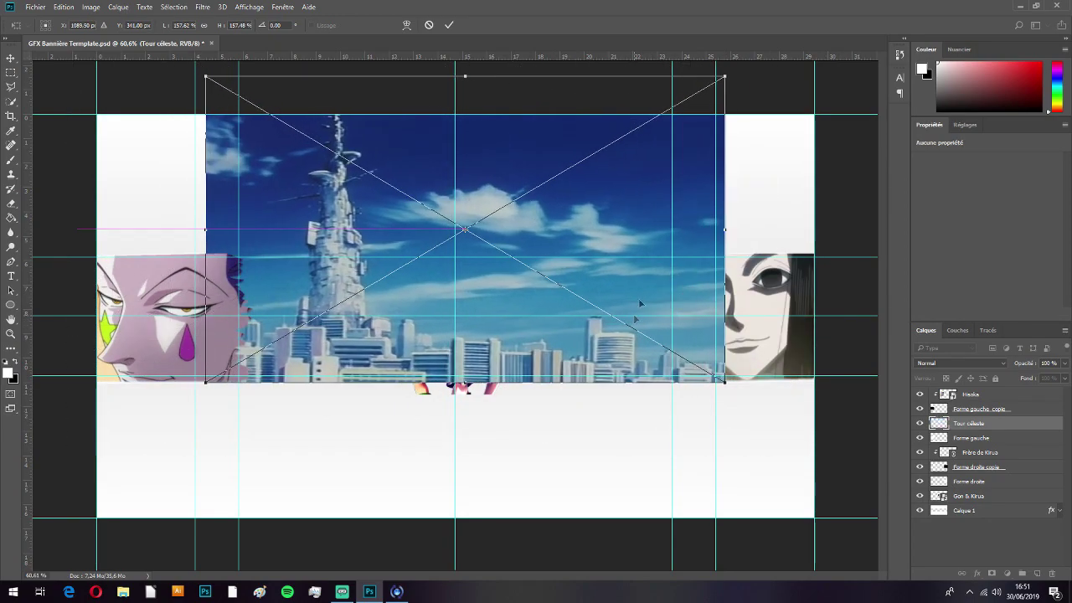
{"action": "left_click_drag", "start_coordinate": [724, 76], "coordinate": [695, 124]}
{"action": "left_click_drag", "start_coordinate": [594, 339], "coordinate": [604, 350]}
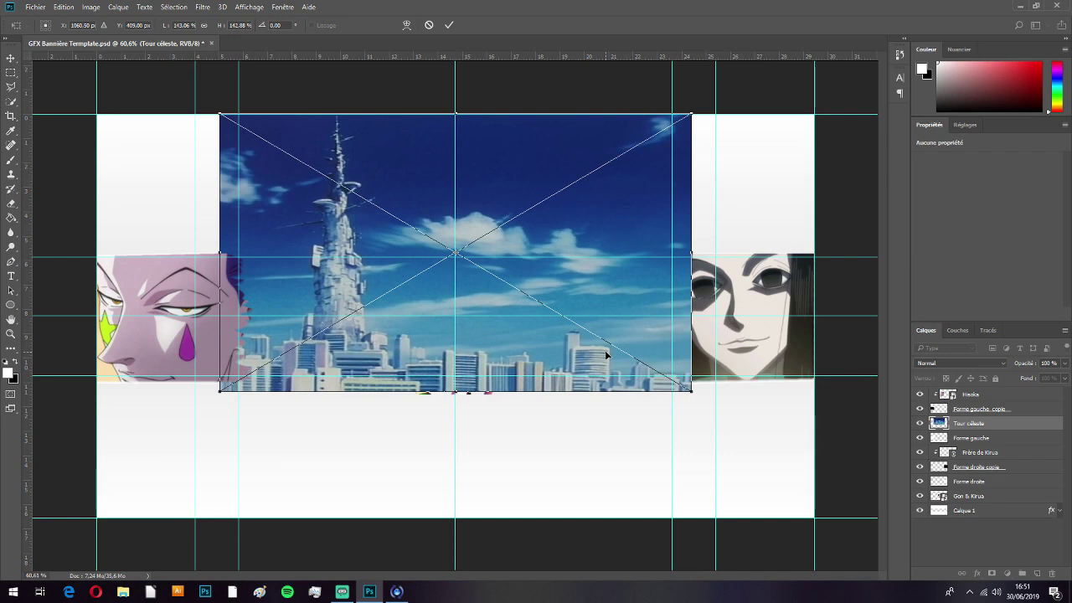
{"action": "key", "text": "g"}
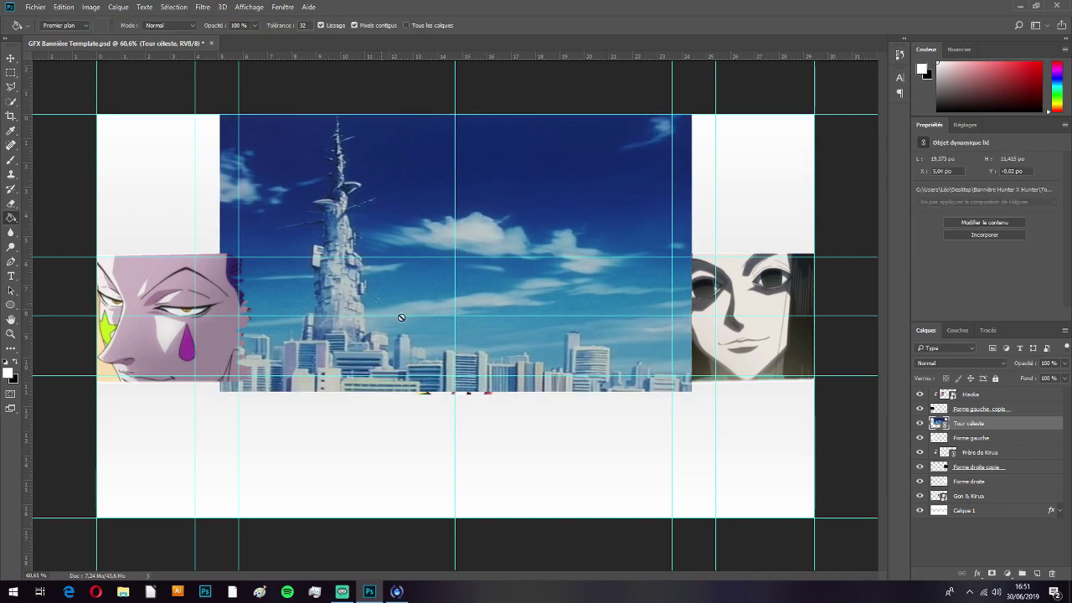
{"action": "left_click_drag", "start_coordinate": [995, 432], "coordinate": [972, 520]}
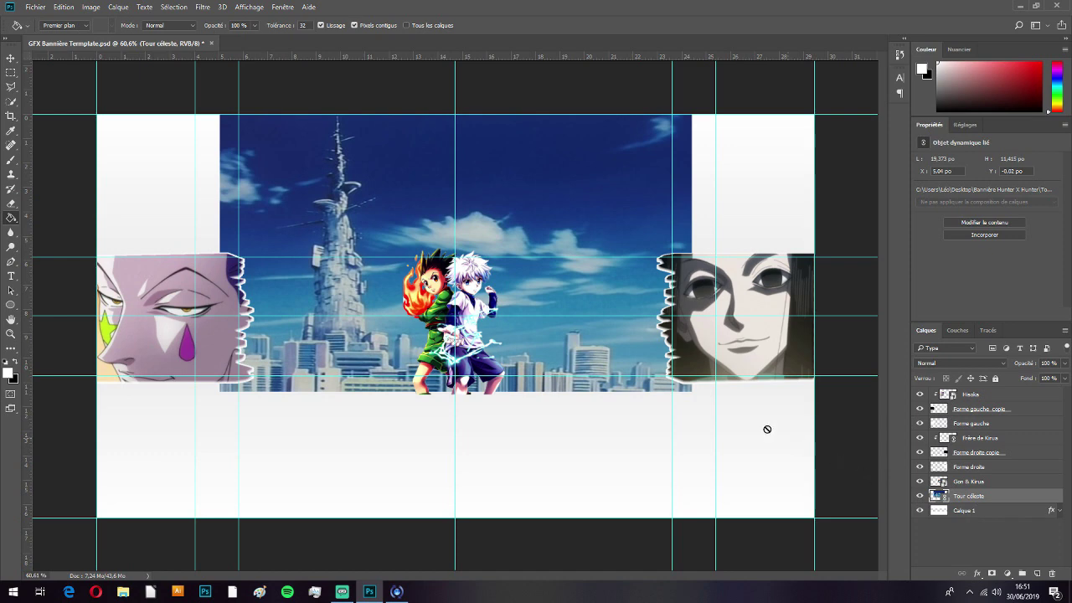
Step: Rasterize the Tour céleste layer and delete its parts above and below the banner's central band using a rectangular selection
{"action": "left_click", "coordinate": [11, 73]}
{"action": "left_click_drag", "start_coordinate": [209, 114], "coordinate": [715, 257]}
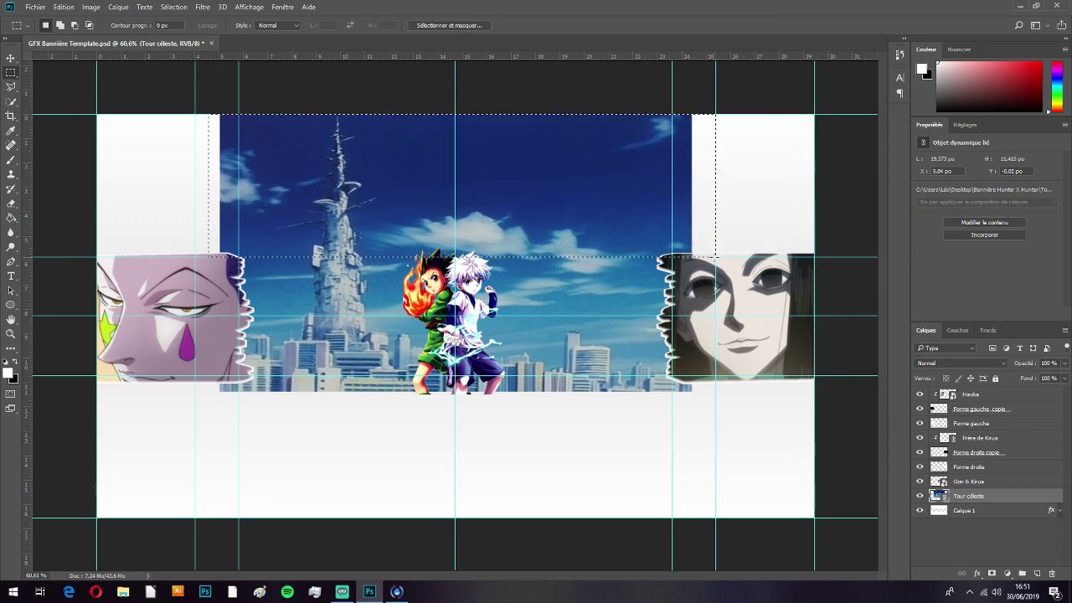
{"action": "key", "text": "Delete"}
{"action": "key", "text": "Return"}
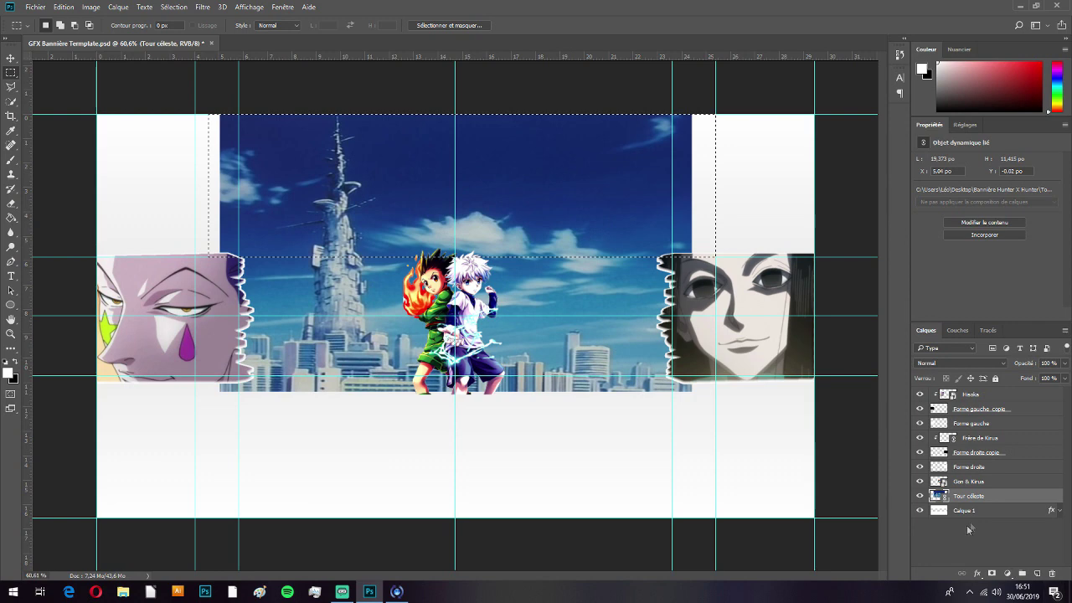
{"action": "right_click", "coordinate": [974, 497]}
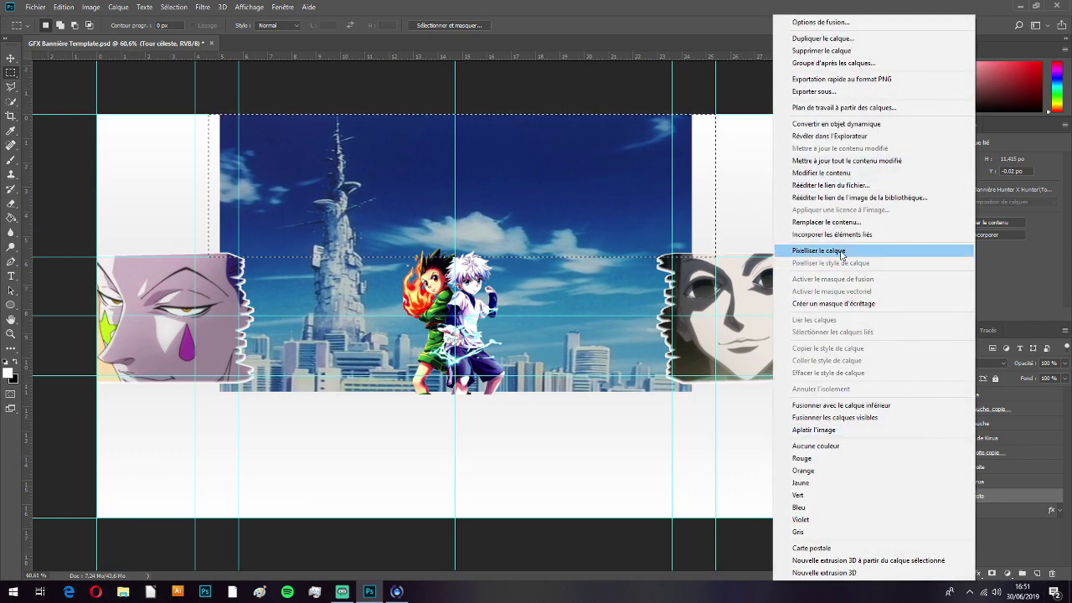
{"action": "left_click", "coordinate": [841, 254]}
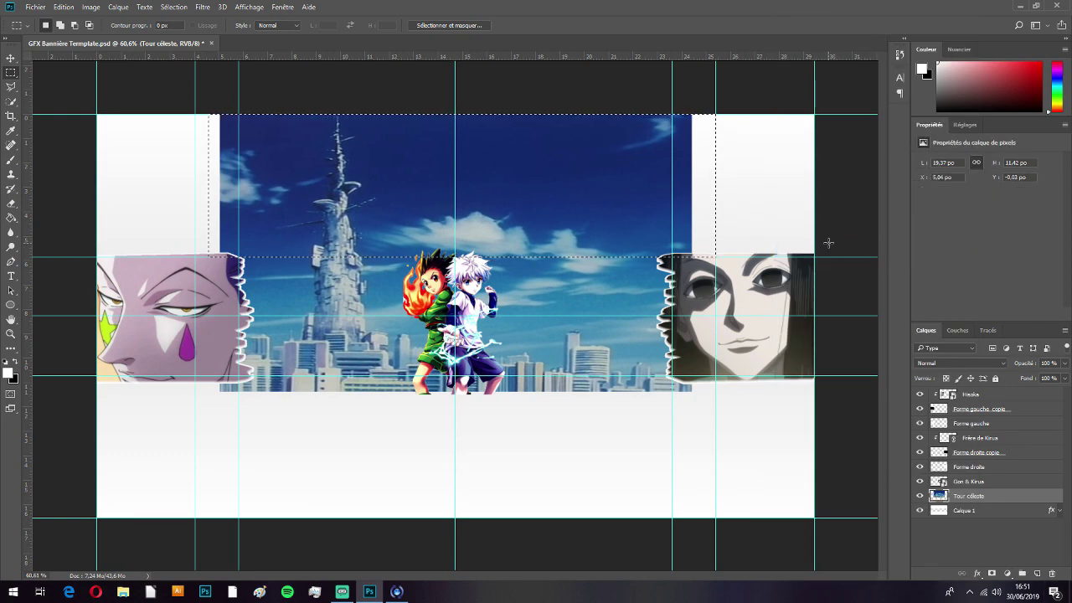
{"action": "key", "text": "Delete"}
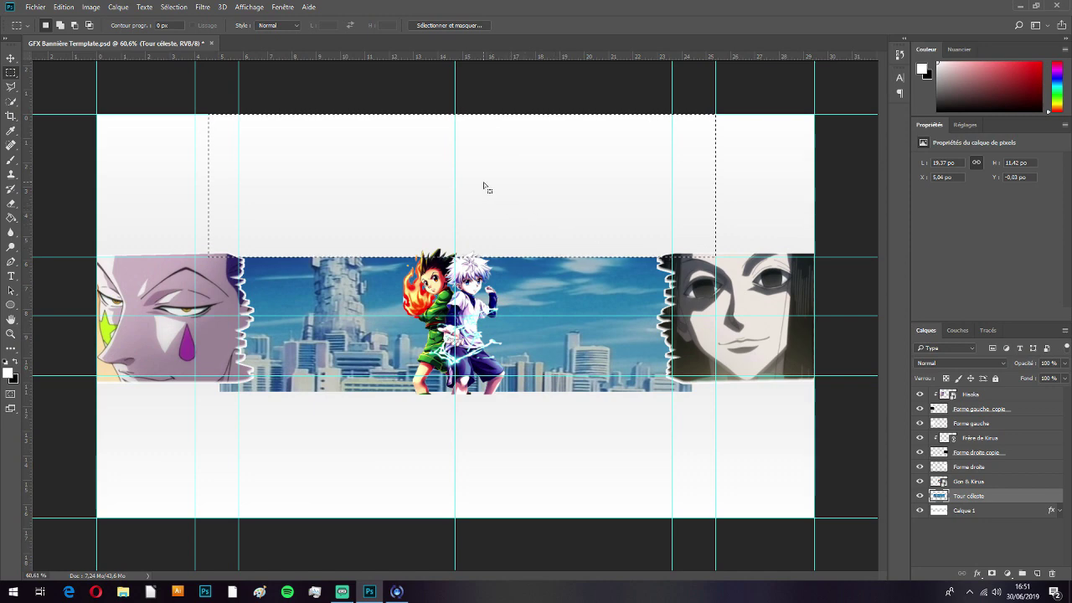
{"action": "mouse_move", "coordinate": [493, 184]}
{"action": "left_mouse_down"}
{"action": "mouse_move", "coordinate": [492, 452]}
{"action": "mouse_move", "coordinate": [501, 442]}
{"action": "left_mouse_up"}
{"action": "key", "text": "Delete"}
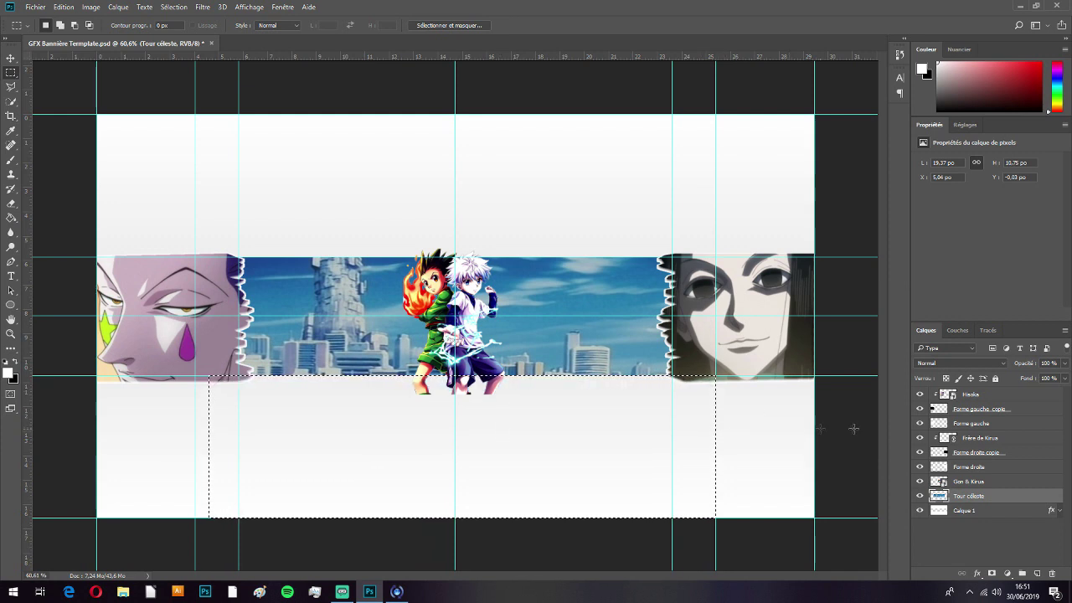
Step: Rasterize the Frère de Kirua layer and delete its overflow below the banner's central band, along with that of both Forme droite layers
{"action": "left_click_drag", "start_coordinate": [634, 428], "coordinate": [737, 421]}
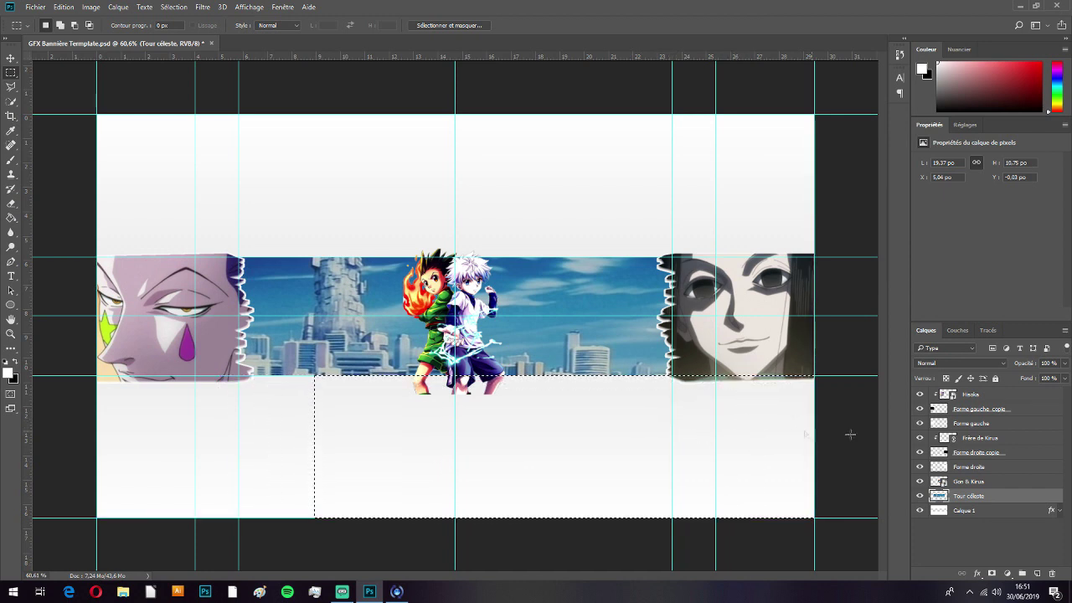
{"action": "left_click", "coordinate": [1013, 440]}
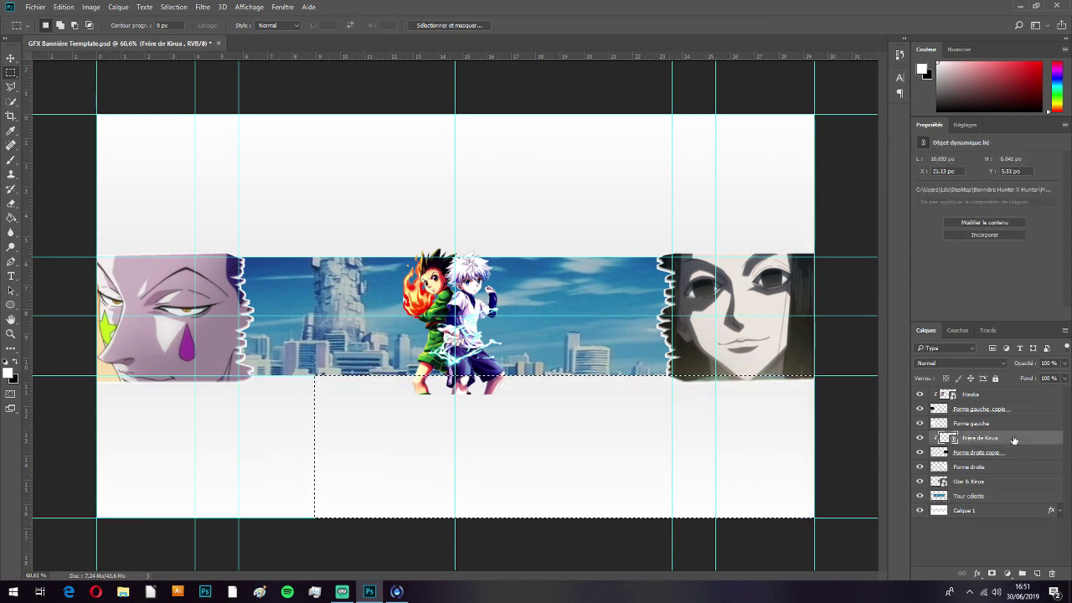
{"action": "key", "text": "Delete"}
{"action": "key", "text": "Return"}
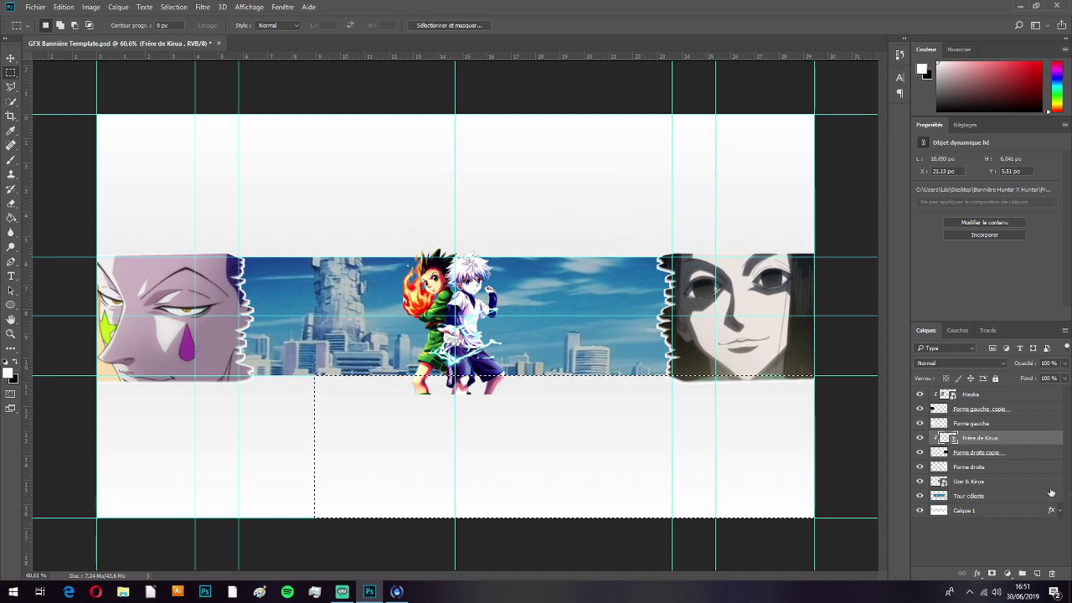
{"action": "right_click", "coordinate": [1005, 438]}
{"action": "left_click", "coordinate": [842, 251]}
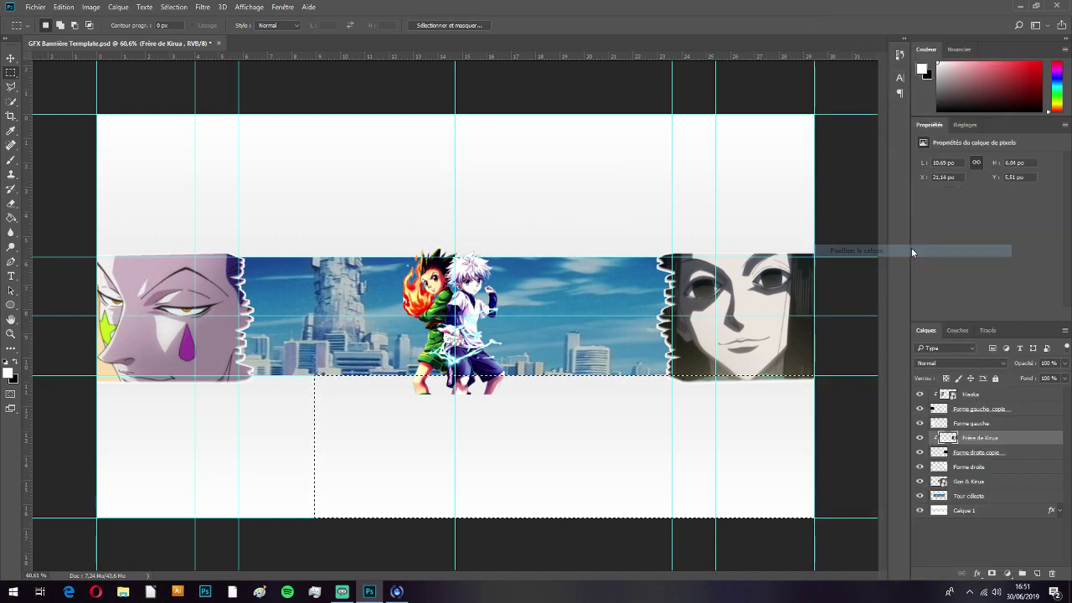
{"action": "key", "text": "Delete"}
{"action": "left_click", "coordinate": [997, 457]}
{"action": "key", "text": "Delete"}
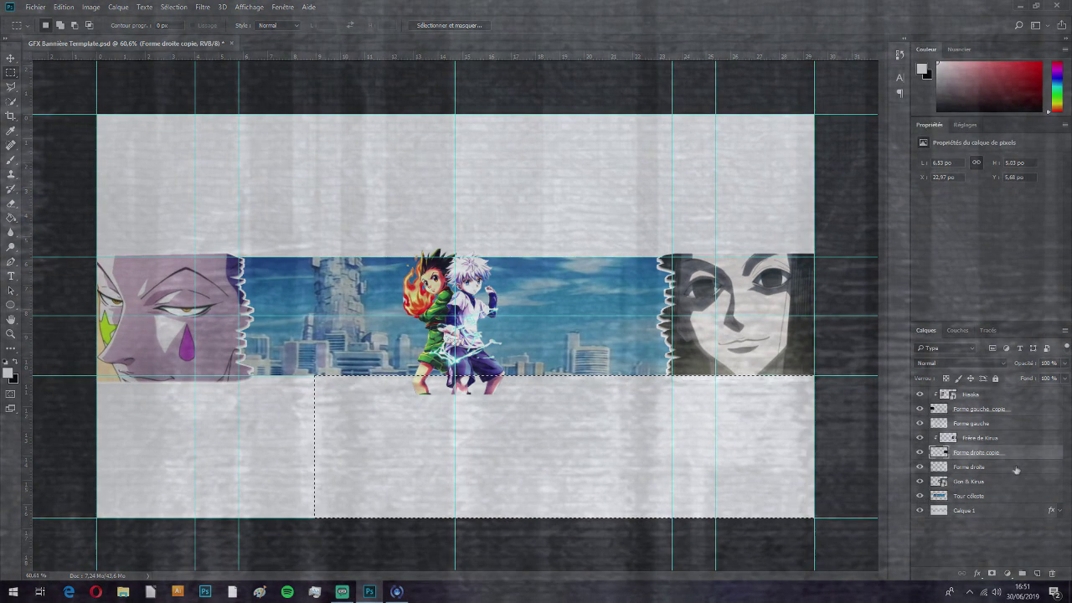
{"action": "left_click", "coordinate": [1013, 468]}
{"action": "key", "text": "Delete"}
Step: Rasterize the Hisoka layer and delete the parts of it and of both Forme gauche layers lying above and below the central band
{"action": "left_click", "coordinate": [690, 432]}
{"action": "mouse_move", "coordinate": [690, 434]}
{"action": "left_mouse_down"}
{"action": "mouse_move", "coordinate": [456, 435]}
{"action": "mouse_move", "coordinate": [429, 277]}
{"action": "mouse_move", "coordinate": [452, 179]}
{"action": "left_mouse_up"}
{"action": "right_click", "coordinate": [1014, 395]}
{"action": "left_click", "coordinate": [871, 251]}
{"action": "key", "text": "Delete"}
{"action": "left_click", "coordinate": [1016, 412]}
{"action": "key", "text": "Delete"}
{"action": "left_click", "coordinate": [1010, 427]}
{"action": "key", "text": "Delete"}
{"action": "left_click", "coordinate": [1012, 395]}
{"action": "key", "text": "Delete"}
{"action": "left_click", "coordinate": [1024, 411]}
{"action": "key", "text": "Delete"}
{"action": "left_click", "coordinate": [1030, 424]}
{"action": "key", "text": "Delete"}
Step: Delete the overflow of Frère de Kirua and both Forme droite layers above the central band, and clear the selection
{"action": "left_click_drag", "start_coordinate": [312, 205], "coordinate": [615, 210]}
{"action": "left_click", "coordinate": [1026, 439]}
{"action": "key", "text": "Delete"}
{"action": "left_click", "coordinate": [1028, 452]}
{"action": "key", "text": "Delete"}
{"action": "left_click", "coordinate": [1022, 470]}
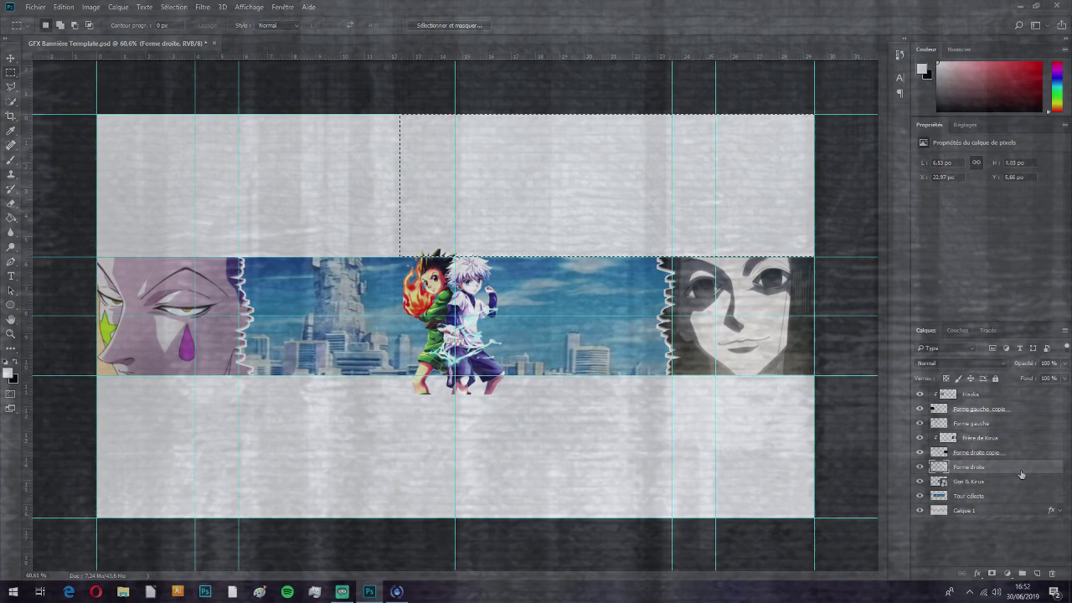
{"action": "key", "text": "ctrl+d"}
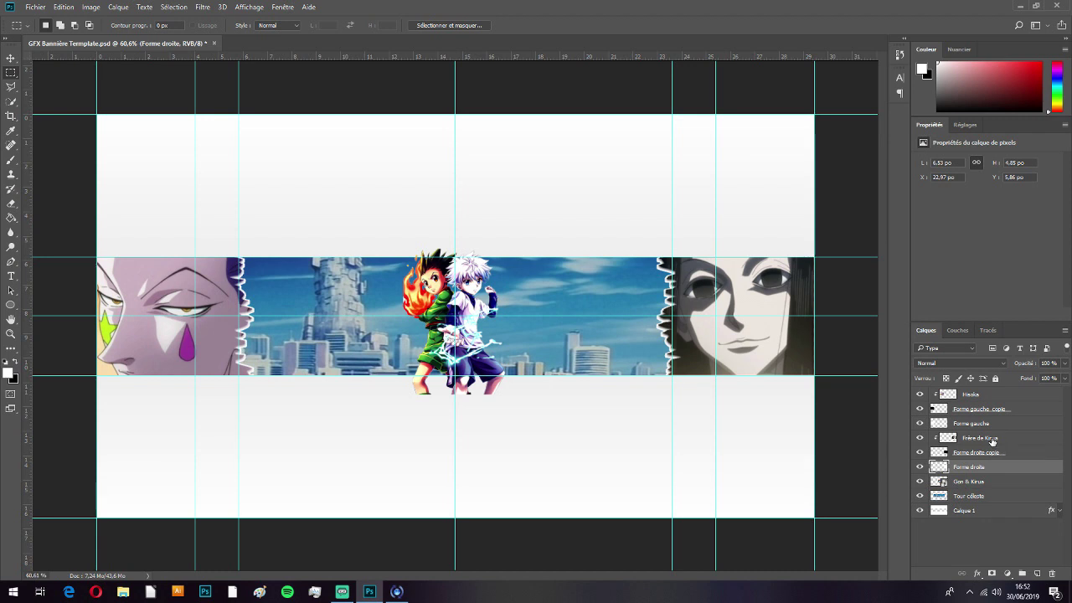
Step: Nudge the white Forme droite edge right to X 1892 px and adjust the position of the white Forme gauche edge
{"action": "key", "text": "ctrl+t"}
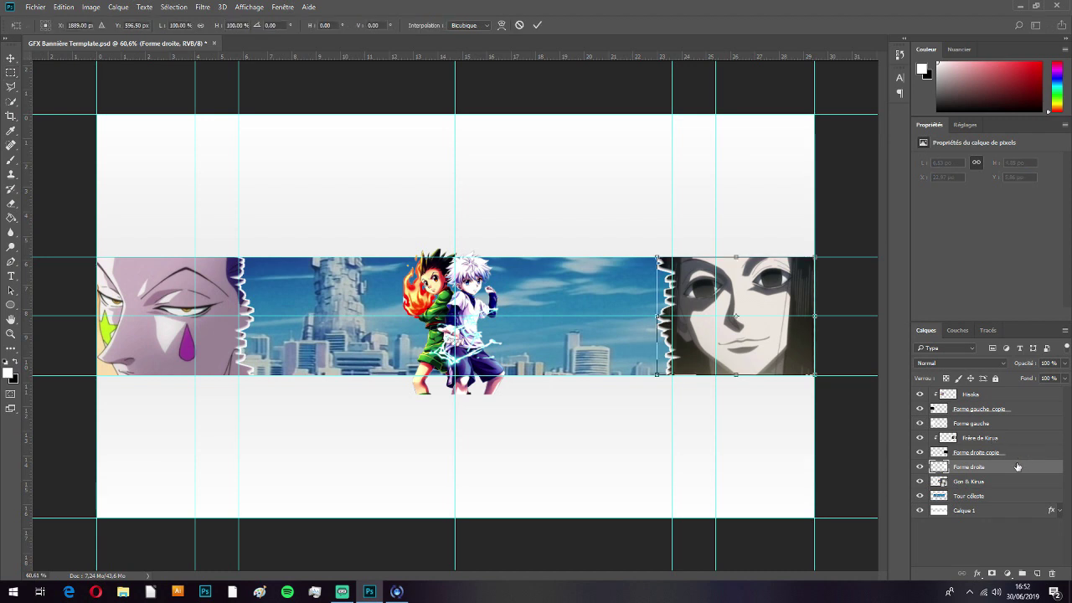
{"action": "key", "text": "Right"}
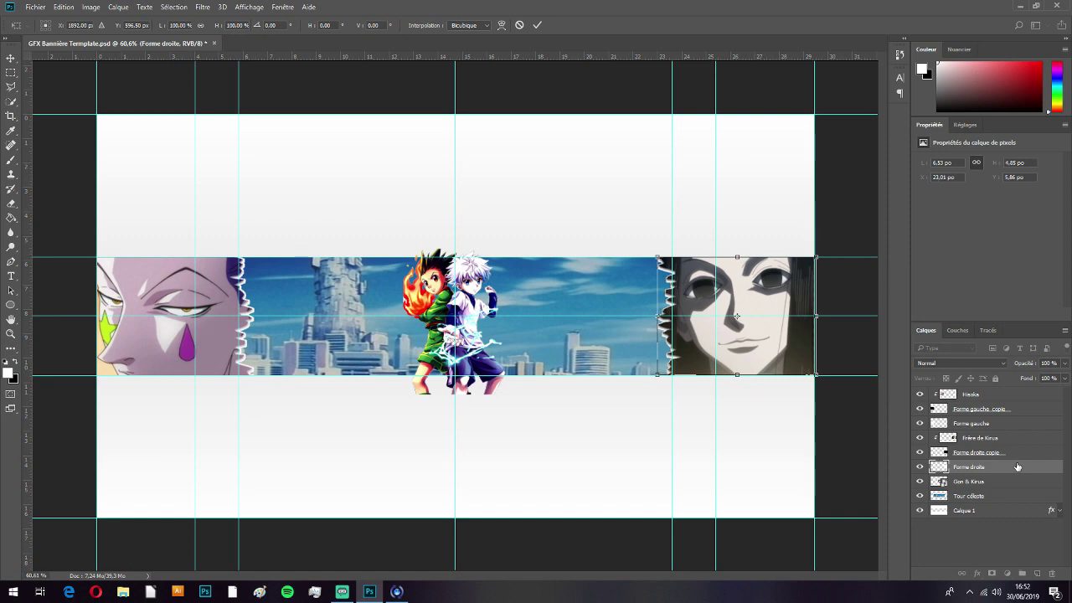
{"action": "key", "text": "Return"}
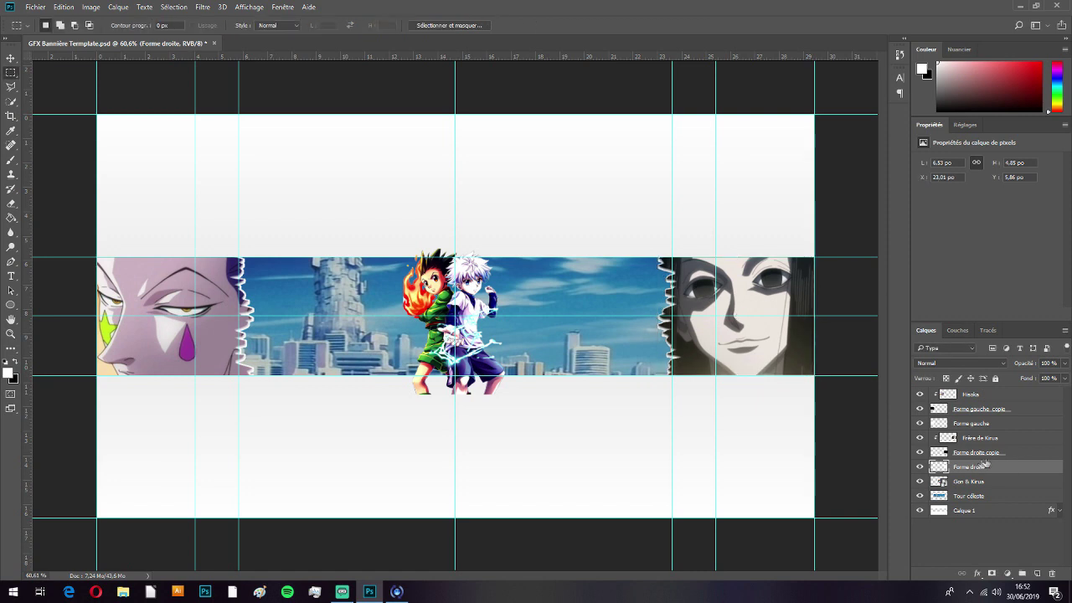
{"action": "left_click", "coordinate": [1007, 425]}
{"action": "key", "text": "ctrl+t"}
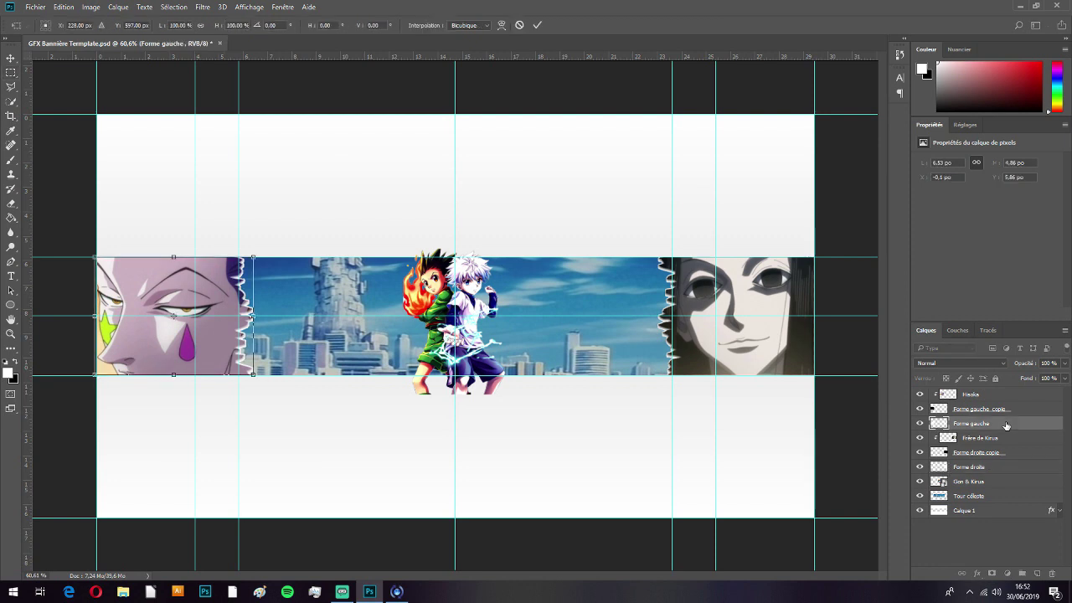
{"action": "key", "text": "Return"}
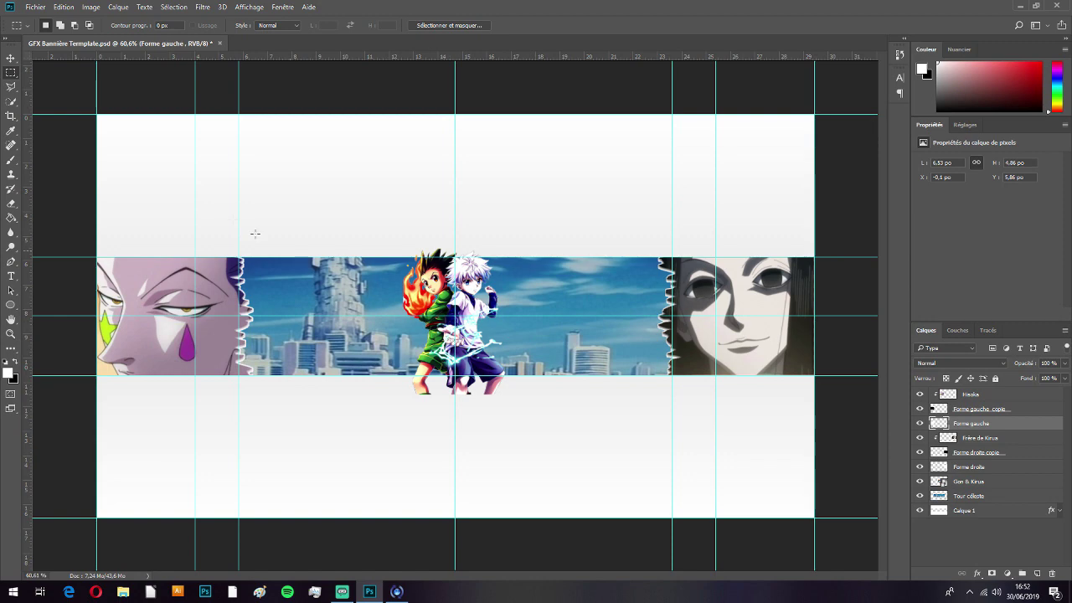
Step: Place the Gon 1 image as an embedded file in the lower left of the canvas, below Hisoka
{"action": "left_click", "coordinate": [36, 7]}
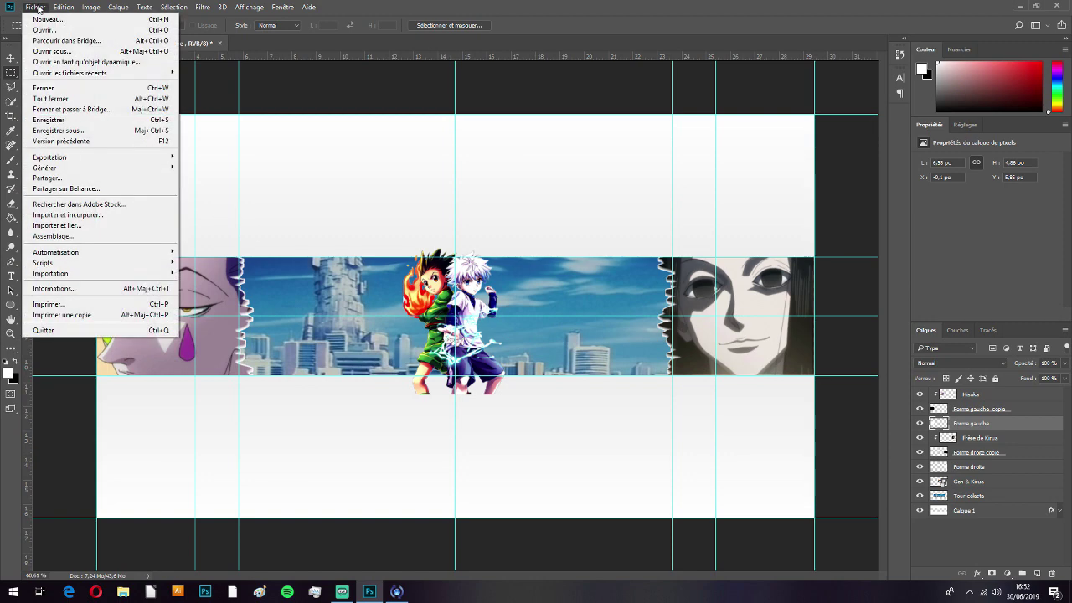
{"action": "left_click", "coordinate": [105, 216]}
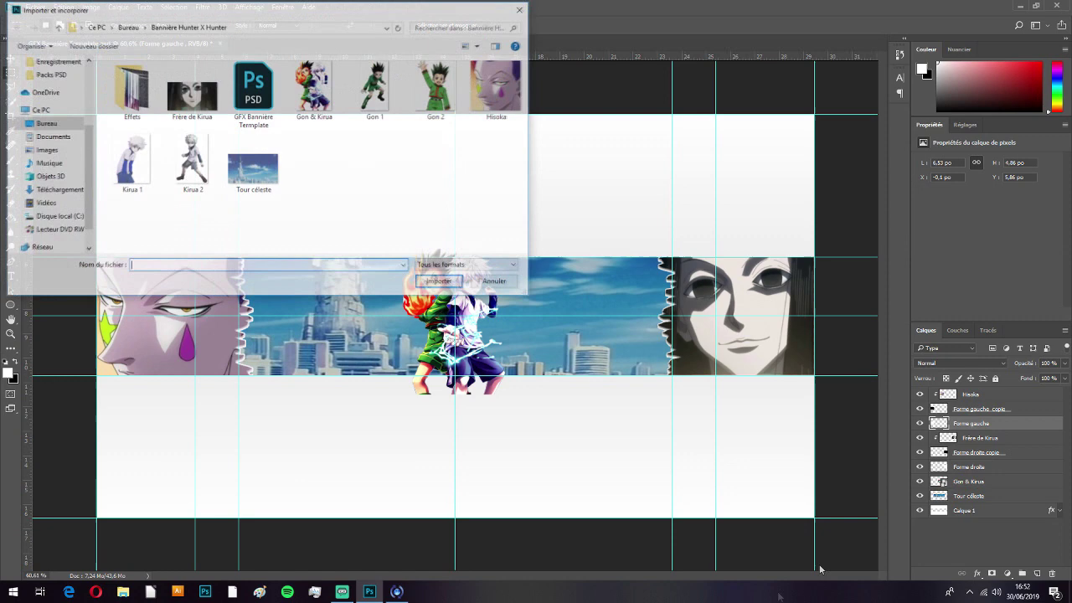
{"action": "left_click", "coordinate": [376, 88]}
{"action": "left_click", "coordinate": [434, 283]}
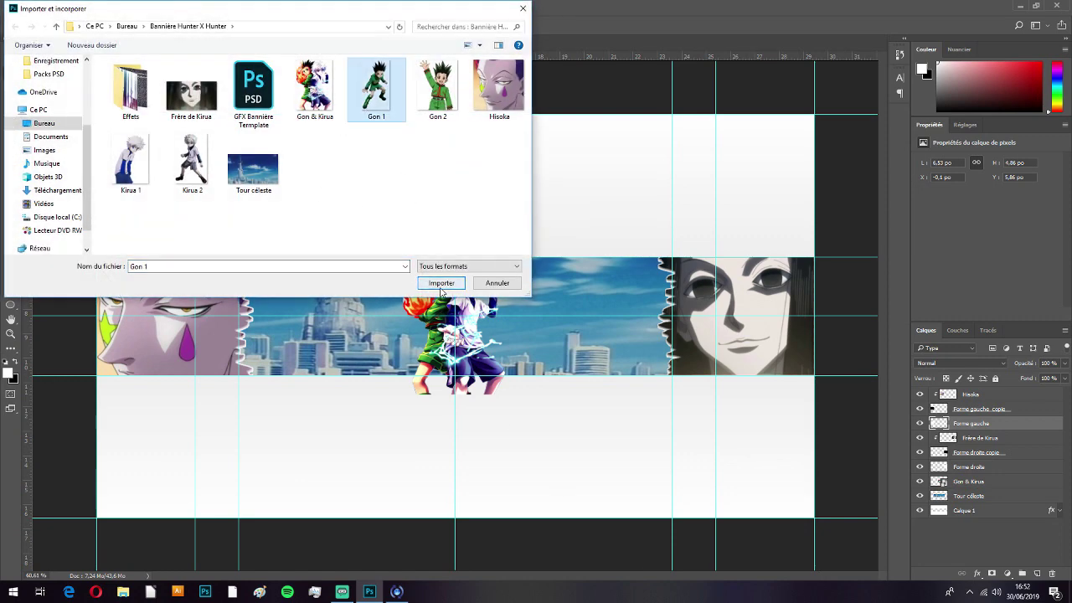
{"action": "left_click_drag", "start_coordinate": [446, 345], "coordinate": [176, 482]}
{"action": "key", "text": "Return"}
Step: Place the Gon 2 image as a linked file, scale it to about 454 %, and set it just right of Gon 1
{"action": "left_click", "coordinate": [35, 6]}
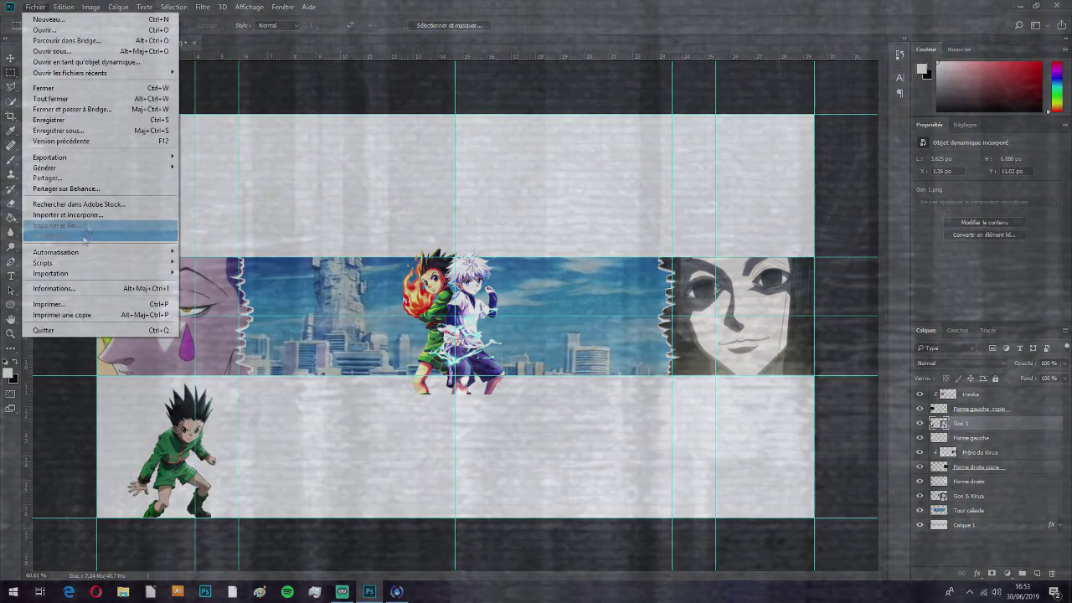
{"action": "left_click", "coordinate": [68, 216]}
{"action": "left_click", "coordinate": [443, 93]}
{"action": "left_click", "coordinate": [439, 283]}
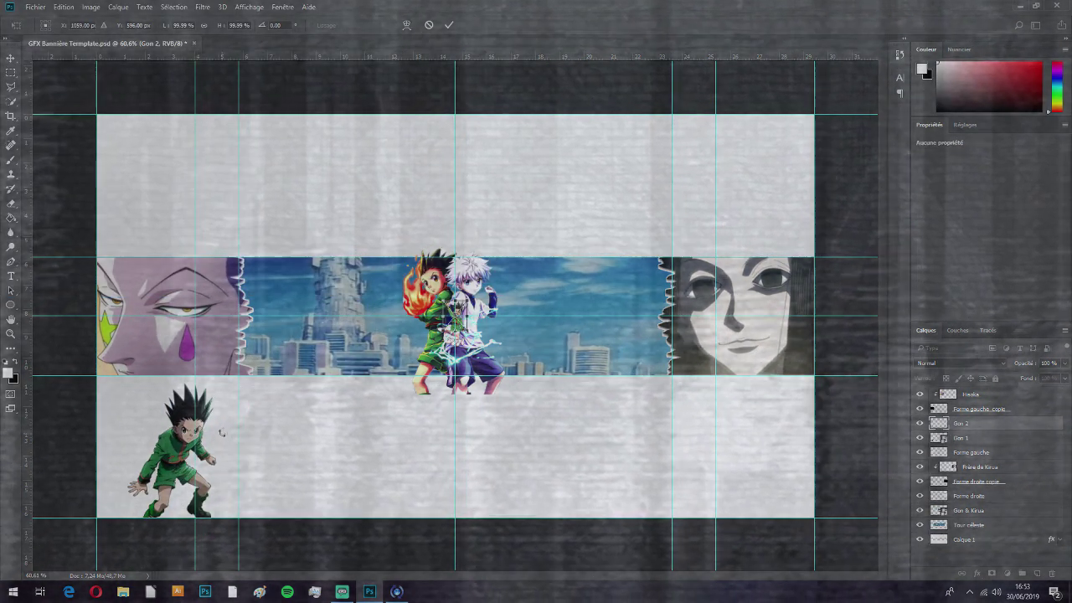
{"action": "left_click_drag", "start_coordinate": [468, 301], "coordinate": [516, 240]}
{"action": "left_click_drag", "start_coordinate": [483, 281], "coordinate": [279, 468]}
{"action": "left_click_drag", "start_coordinate": [310, 427], "coordinate": [349, 376]}
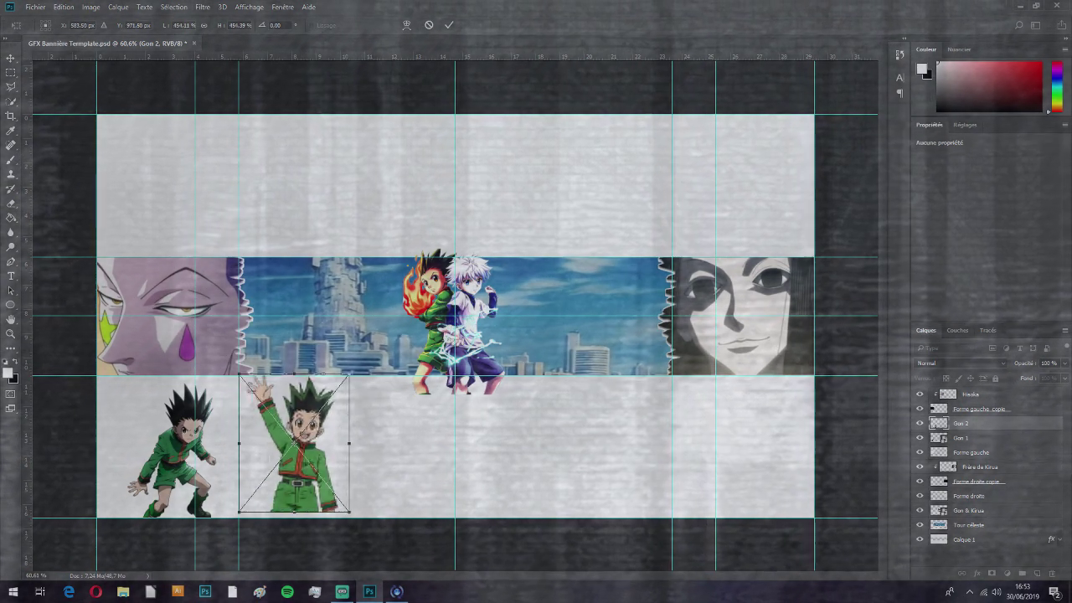
{"action": "left_click_drag", "start_coordinate": [293, 452], "coordinate": [276, 453]}
{"action": "key", "text": "Return"}
Step: Place the Kirua 2 image as a linked file, scale it to about 118 %, and set it below the band's right part
{"action": "left_click", "coordinate": [35, 7]}
{"action": "left_click", "coordinate": [69, 215]}
{"action": "left_click", "coordinate": [192, 163]}
{"action": "left_click", "coordinate": [453, 285]}
{"action": "left_click_drag", "start_coordinate": [466, 331], "coordinate": [450, 467]}
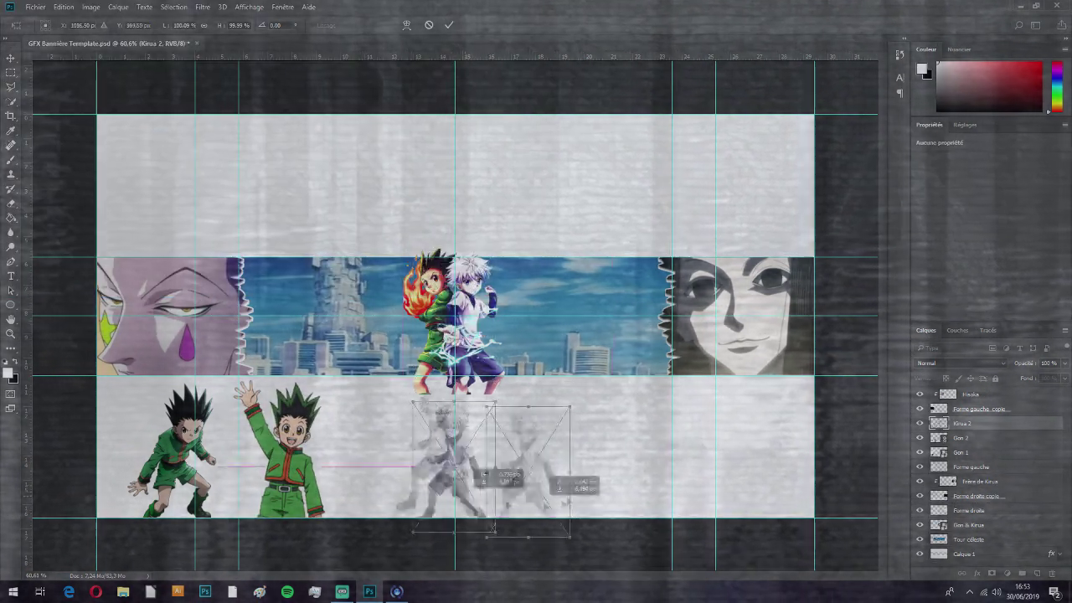
{"action": "left_click_drag", "start_coordinate": [480, 385], "coordinate": [492, 368]}
{"action": "left_click_drag", "start_coordinate": [449, 457], "coordinate": [612, 456]}
{"action": "key", "text": "Return"}
{"action": "left_click", "coordinate": [35, 6]}
{"action": "left_click", "coordinate": [109, 216]}
{"action": "left_click", "coordinate": [132, 163]}
{"action": "left_click", "coordinate": [442, 283]}
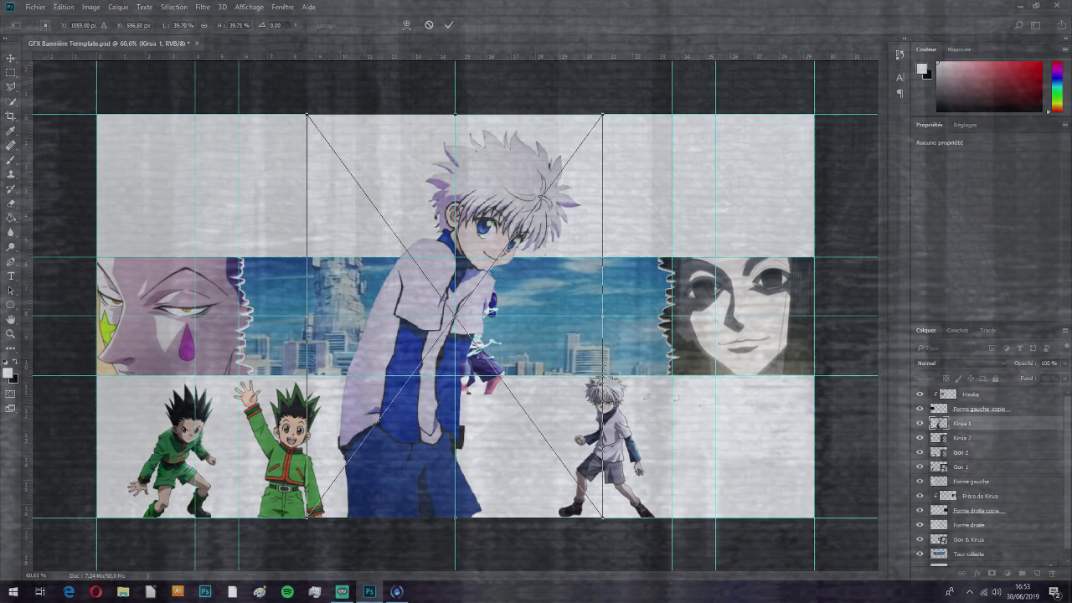
{"action": "left_click_drag", "start_coordinate": [455, 335], "coordinate": [588, 335]}
{"action": "left_click_drag", "start_coordinate": [735, 114], "coordinate": [567, 336]}
{"action": "left_click_drag", "start_coordinate": [503, 448], "coordinate": [725, 448]}
{"action": "key", "text": "Return"}
{"action": "key", "text": "Delete"}
{"action": "key", "text": "ctrl+t"}
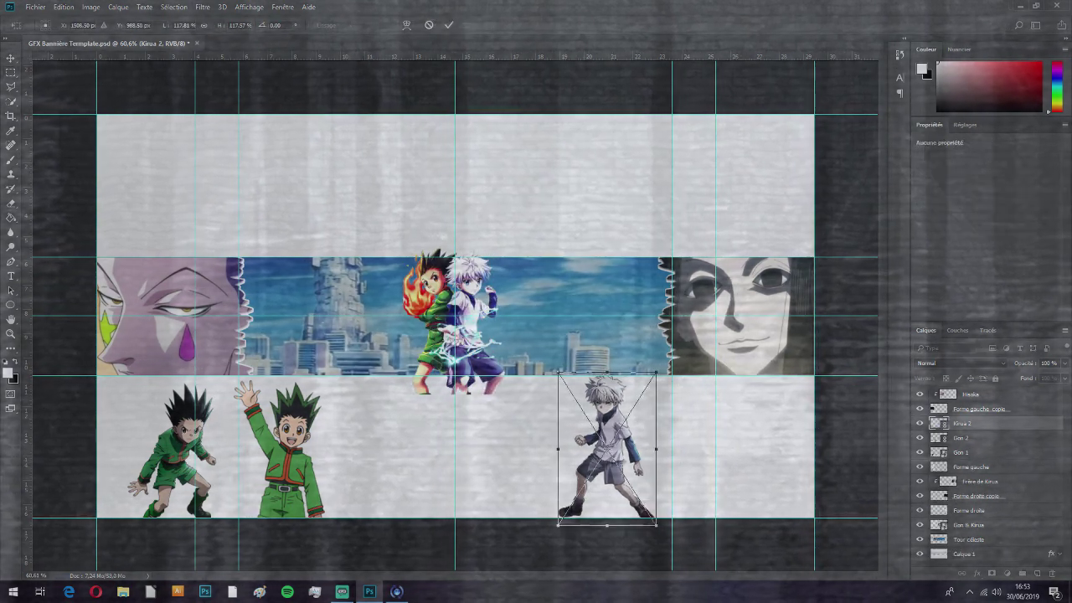
{"action": "key", "text": "Return"}
Step: Place the Kirua 1 image as a linked file, scaled to about 3.33 × 5.18 po, to the right of Kirua 2 below the band
{"action": "left_click", "coordinate": [35, 6]}
{"action": "left_click", "coordinate": [92, 214]}
{"action": "left_click", "coordinate": [192, 164]}
{"action": "left_click", "coordinate": [132, 163]}
{"action": "left_click", "coordinate": [441, 283]}
{"action": "left_click_drag", "start_coordinate": [600, 115], "coordinate": [399, 390]}
{"action": "left_click_drag", "start_coordinate": [369, 445], "coordinate": [730, 445]}
{"action": "key", "text": "Return"}
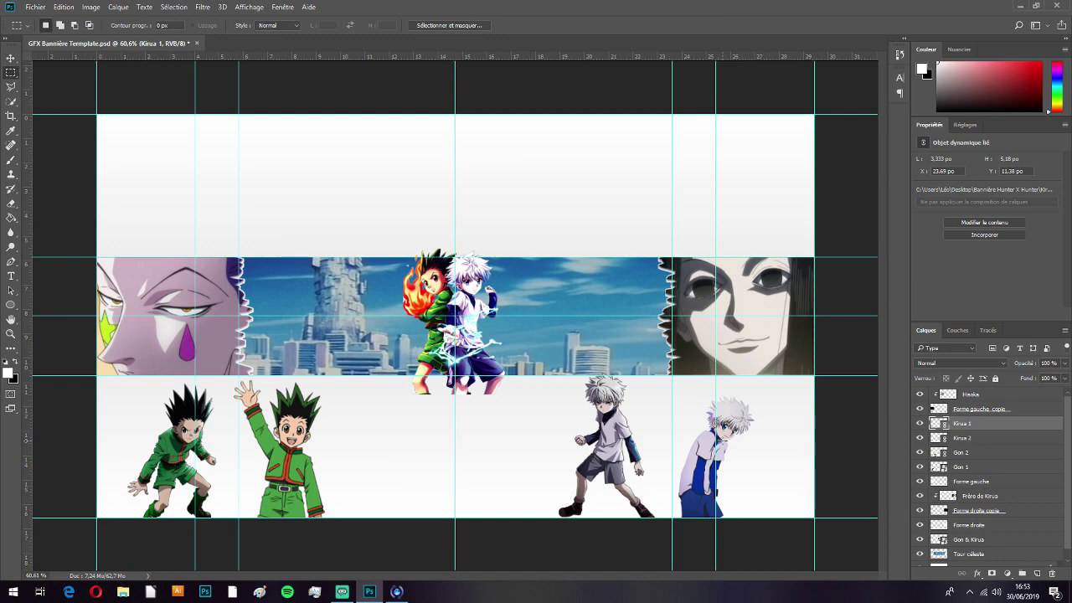
{"action": "left_click", "coordinate": [985, 467], "text": "shift"}
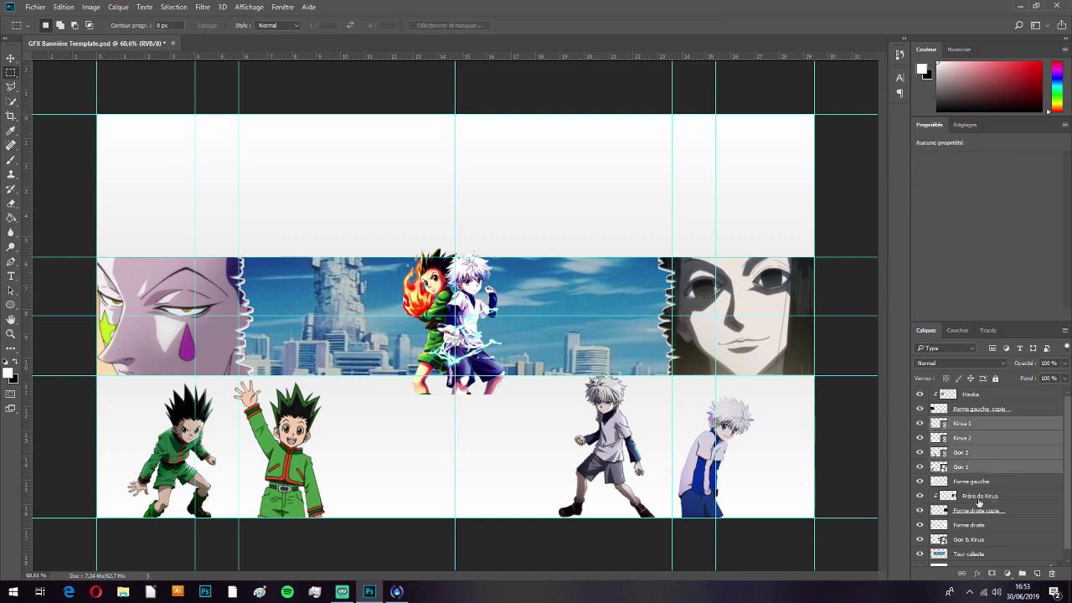
{"action": "key", "text": "ctrl+t"}
{"action": "key", "text": "Escape"}
{"action": "key", "text": "m"}
Step: Move the Gon 1 image up toward the banner band, to X 1.11 po and Y 9.79 po
{"action": "left_click", "coordinate": [977, 466]}
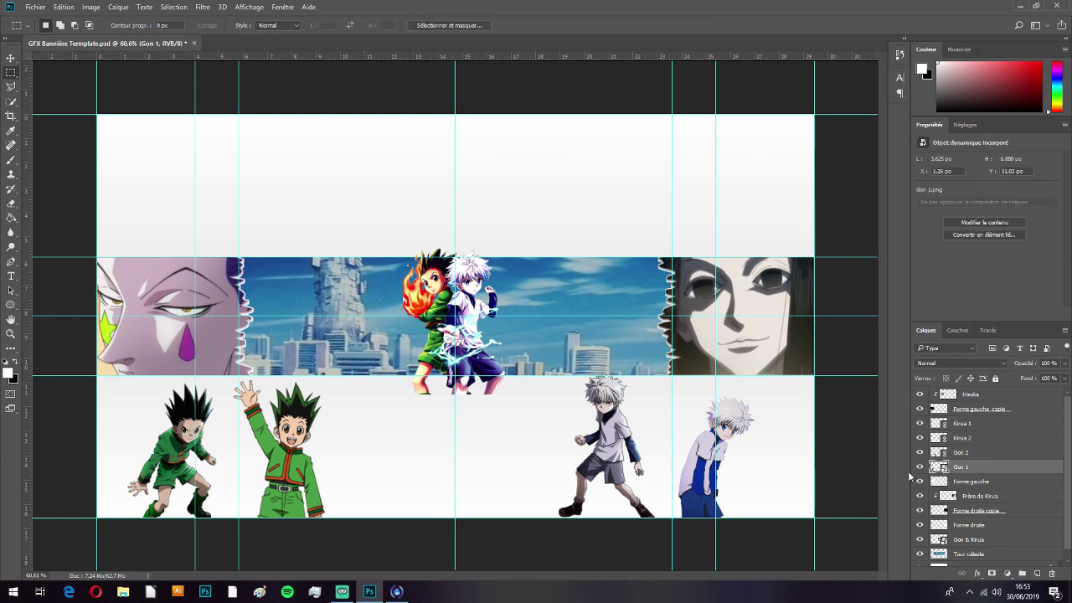
{"action": "key", "text": "ctrl+t"}
{"action": "left_click_drag", "start_coordinate": [177, 497], "coordinate": [178, 489]}
{"action": "key", "text": "Return"}
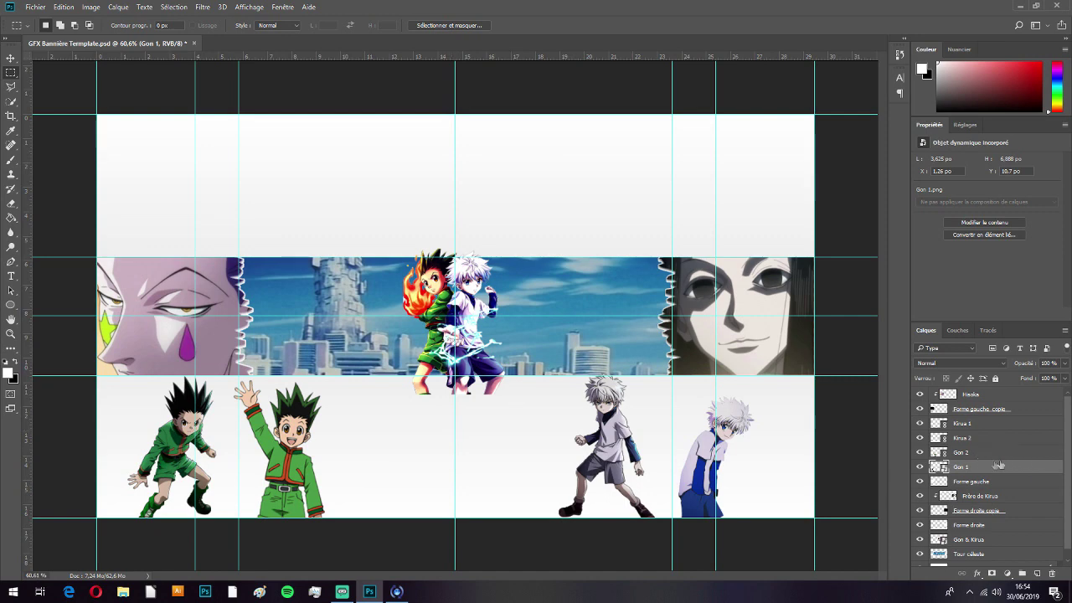
{"action": "key", "text": "ctrl+t"}
{"action": "mouse_move", "coordinate": [177, 512]}
{"action": "left_mouse_down"}
{"action": "mouse_move", "coordinate": [167, 421]}
{"action": "mouse_move", "coordinate": [169, 494]}
{"action": "left_mouse_up"}
{"action": "key", "text": "Return"}
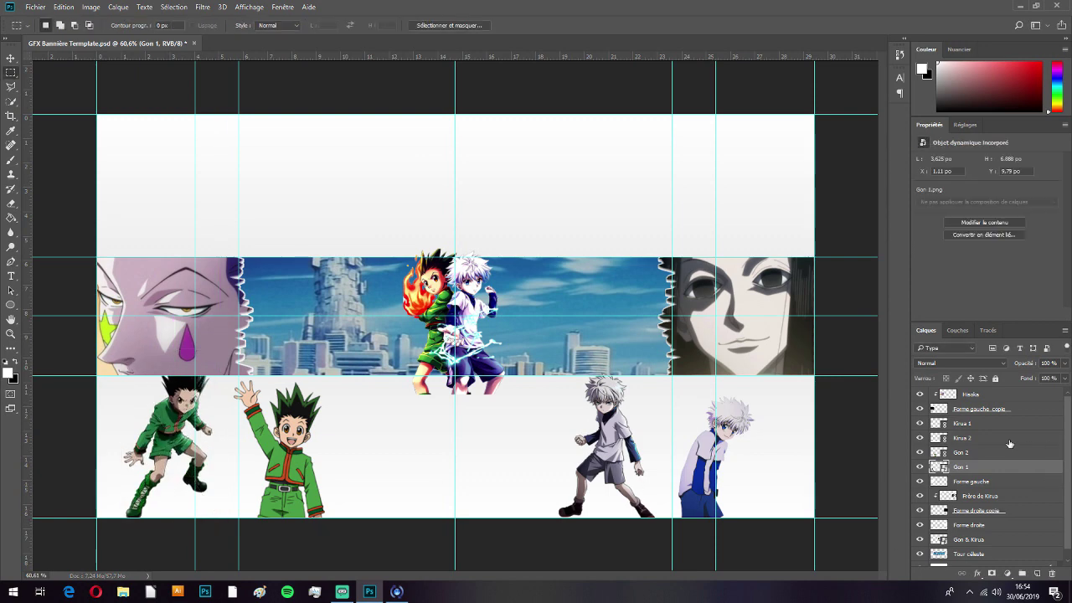
Step: Move the Kirua 1, Kirua 2, Gon 2 and Gon 1 layers together above Hisoka in the layer stack
{"action": "left_click", "coordinate": [987, 426], "text": "shift"}
{"action": "left_click_drag", "start_coordinate": [985, 428], "coordinate": [987, 388]}
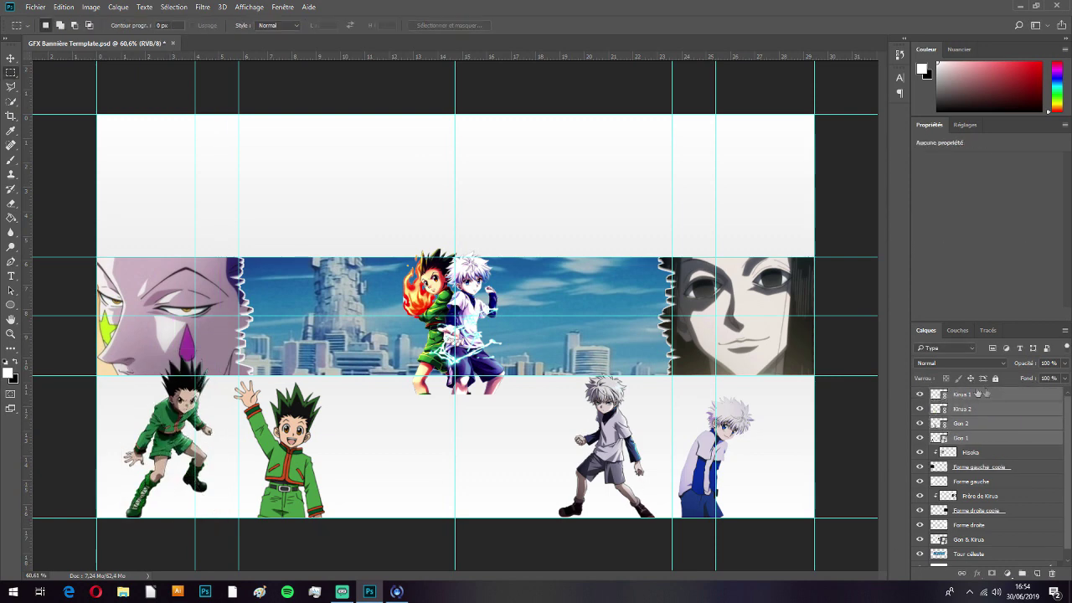
{"action": "left_click", "coordinate": [984, 425]}
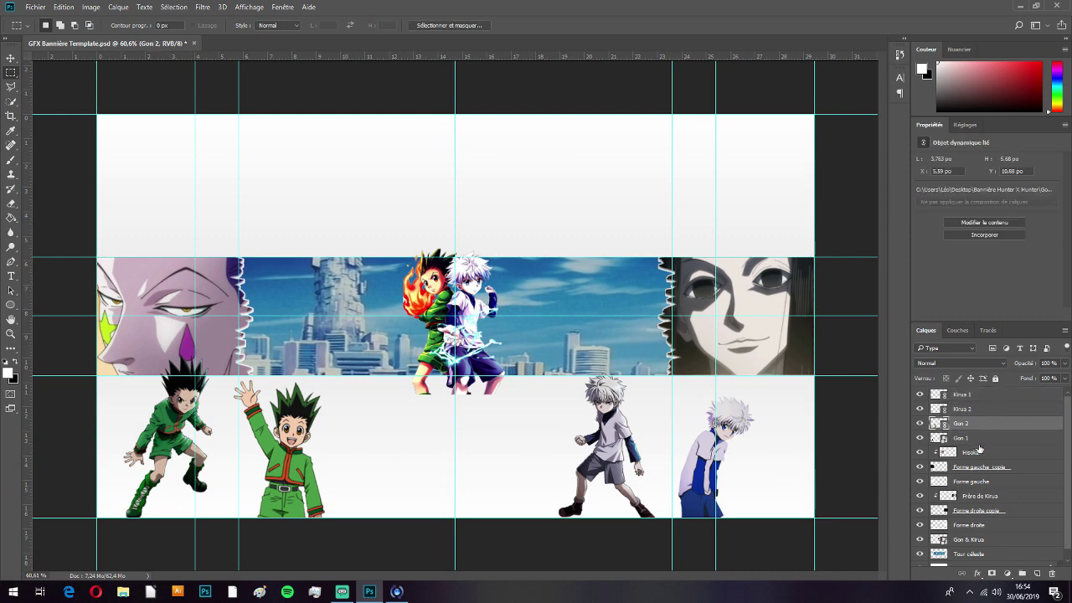
Step: Scale Gon 1 to about 106 % and place it over the Hisoka image so it overlaps the band's edges
{"action": "left_click", "coordinate": [979, 439]}
{"action": "key", "text": "ctrl+t"}
{"action": "left_click_drag", "start_coordinate": [171, 465], "coordinate": [162, 339]}
{"action": "left_click_drag", "start_coordinate": [208, 234], "coordinate": [215, 225]}
{"action": "left_click_drag", "start_coordinate": [186, 343], "coordinate": [183, 353]}
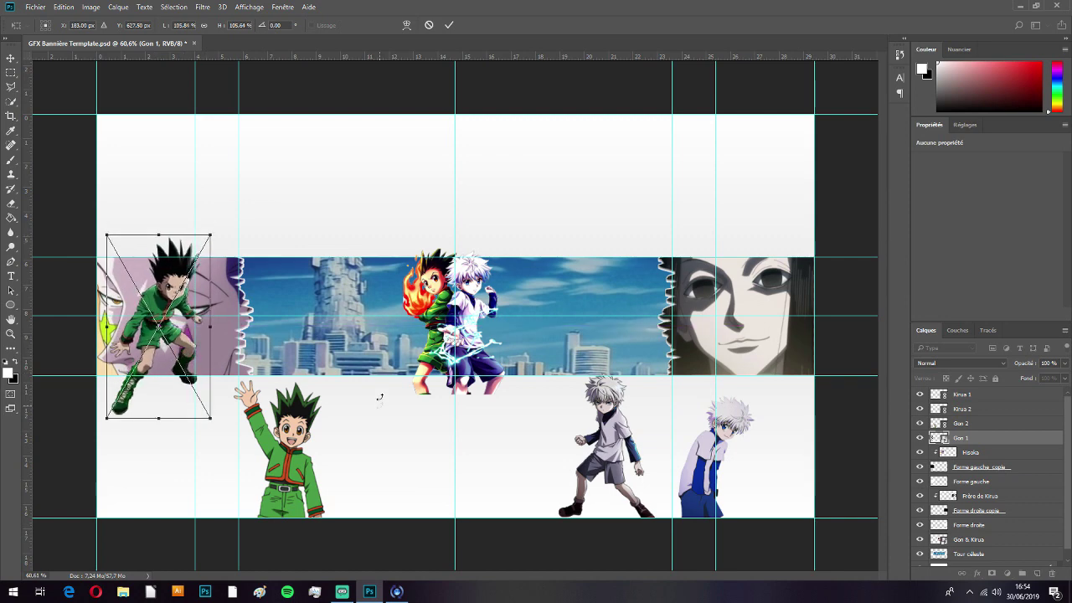
{"action": "key", "text": "Return"}
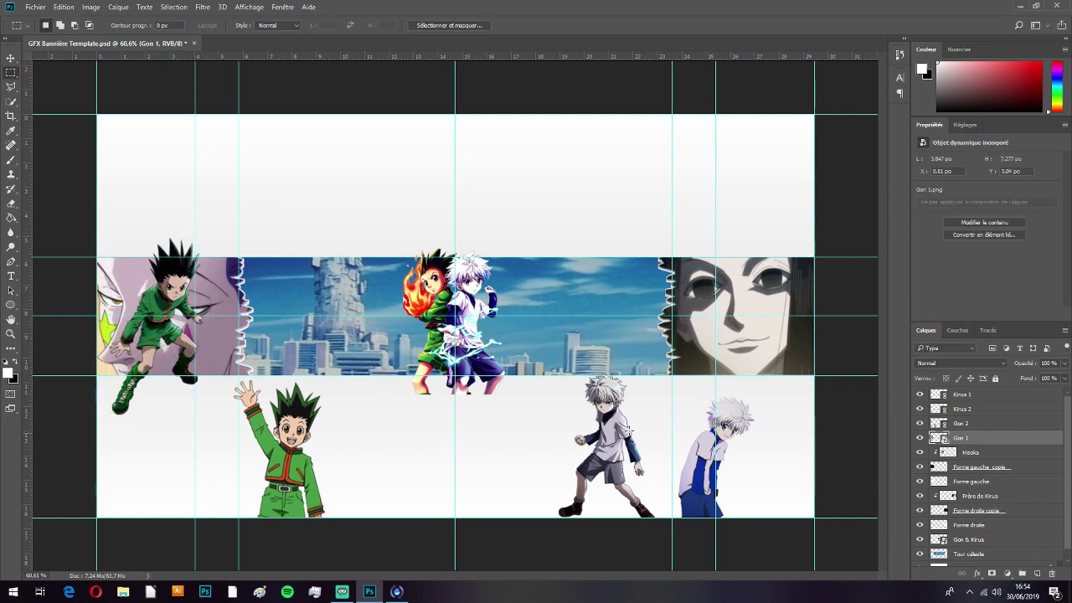
Step: Enlarge Kirua 2 to about 4.25 × 6.71 po and place it over the Frère de Kirua image
{"action": "left_click", "coordinate": [972, 410]}
{"action": "key", "text": "ctrl+t"}
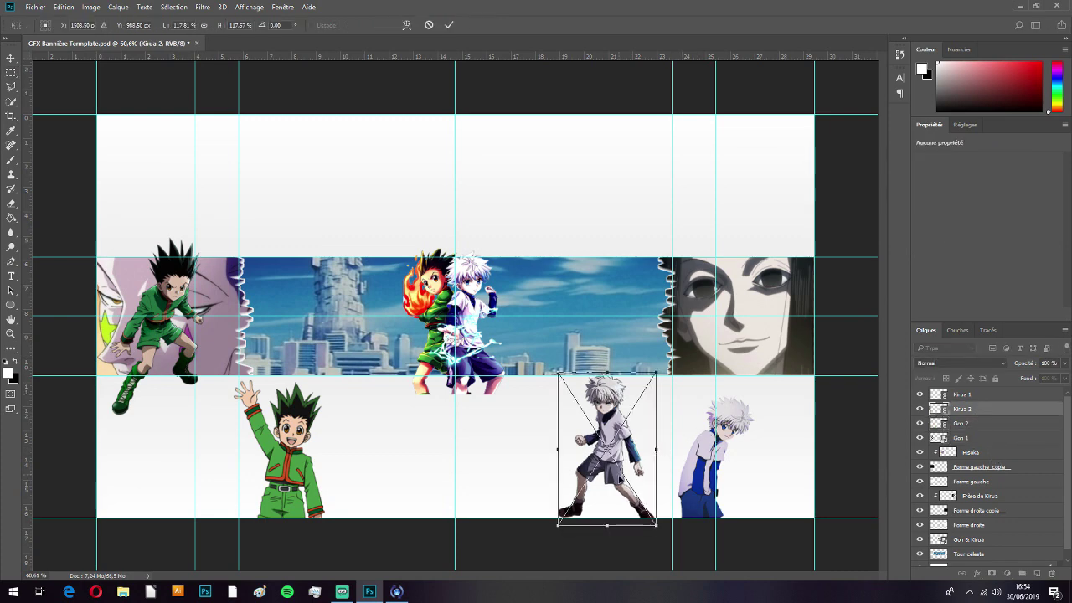
{"action": "left_click_drag", "start_coordinate": [656, 383], "coordinate": [664, 370]}
{"action": "left_click_drag", "start_coordinate": [647, 421], "coordinate": [759, 319]}
{"action": "key", "text": "Return"}
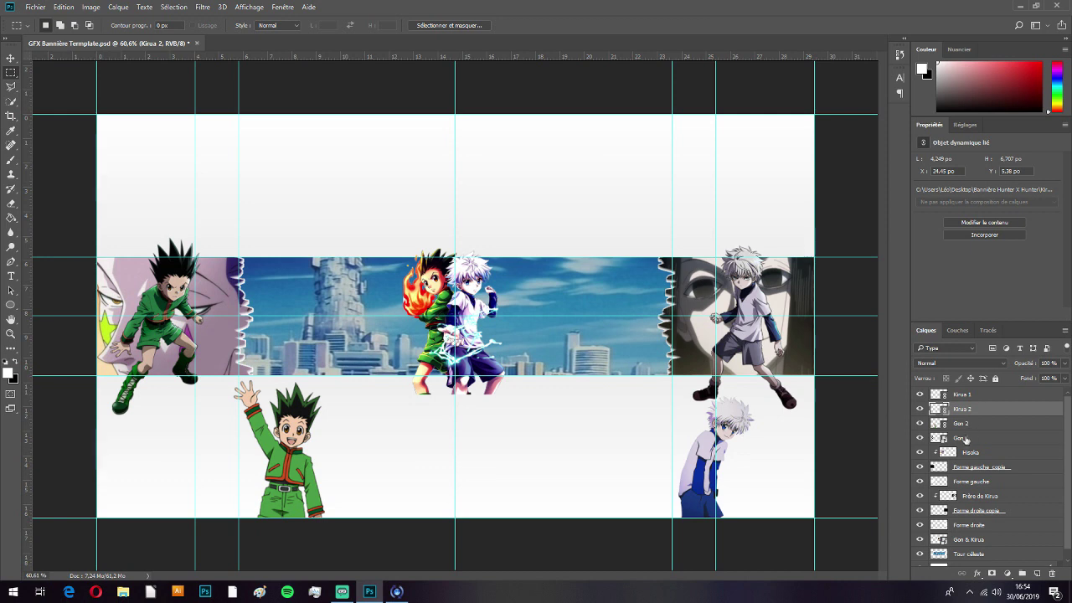
Step: Rename the Gon 1 layer as Gon NRV
{"action": "left_click", "coordinate": [963, 438]}
{"action": "left_click", "coordinate": [920, 438]}
{"action": "left_click", "coordinate": [920, 438]}
{"action": "double_click", "coordinate": [961, 438]}
{"action": "type", "text": "Gon NRV"}
{"action": "key", "text": "Return"}
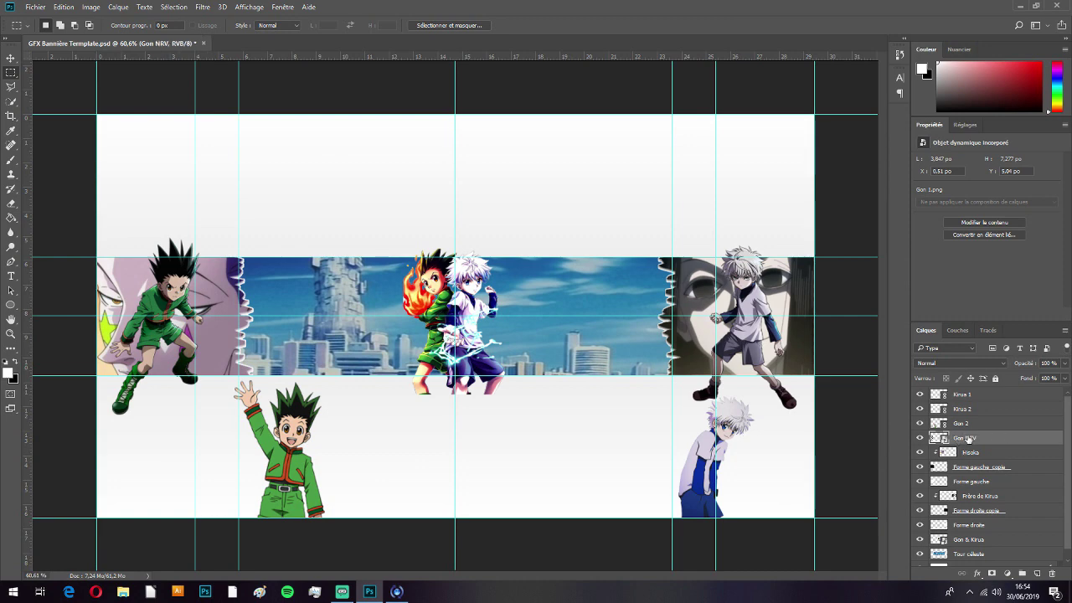
{"action": "key", "text": "ctrl+t"}
{"action": "key", "text": "Return"}
Step: Rename the Gon 2, Kirua 2 and Kirua 1 layers as Gon, Kirua NRV and Kirua
{"action": "left_click", "coordinate": [979, 426]}
{"action": "double_click", "coordinate": [962, 424]}
{"action": "type", "text": "Gon"}
{"action": "key", "text": "Return"}
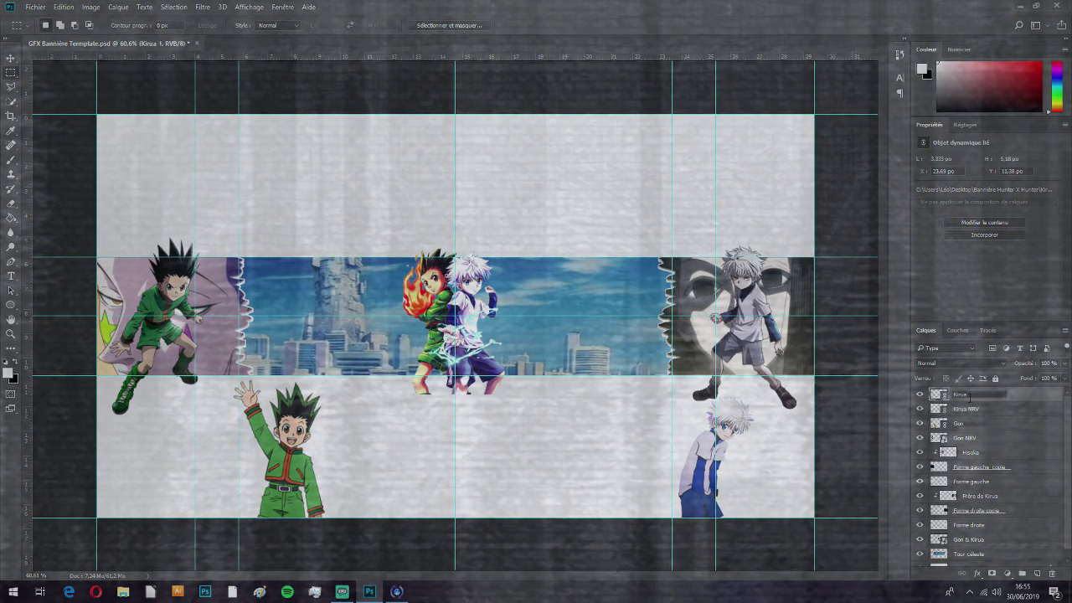
{"action": "key", "text": "Return"}
Step: Enlarge the Kirua figure to about 4.3 × 6.7 po and place it over the Tour céleste band beside the Frère de Kirua shape
{"action": "key", "text": "ctrl+t"}
{"action": "left_click_drag", "start_coordinate": [739, 471], "coordinate": [611, 332]}
{"action": "left_click_drag", "start_coordinate": [632, 250], "coordinate": [660, 216]}
{"action": "left_click_drag", "start_coordinate": [623, 344], "coordinate": [605, 378]}
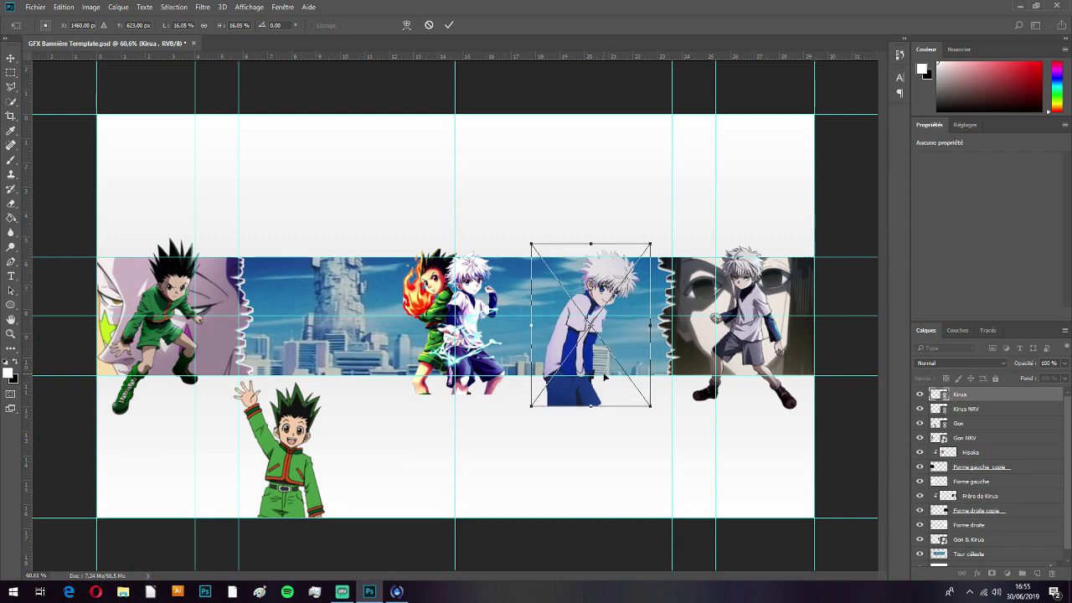
{"action": "key", "text": "Return"}
Step: Flip the Kirua figure horizontally and shift it closer to the central Gon & Kirua pair
{"action": "key", "text": "ctrl+t"}
{"action": "right_click", "coordinate": [578, 359]}
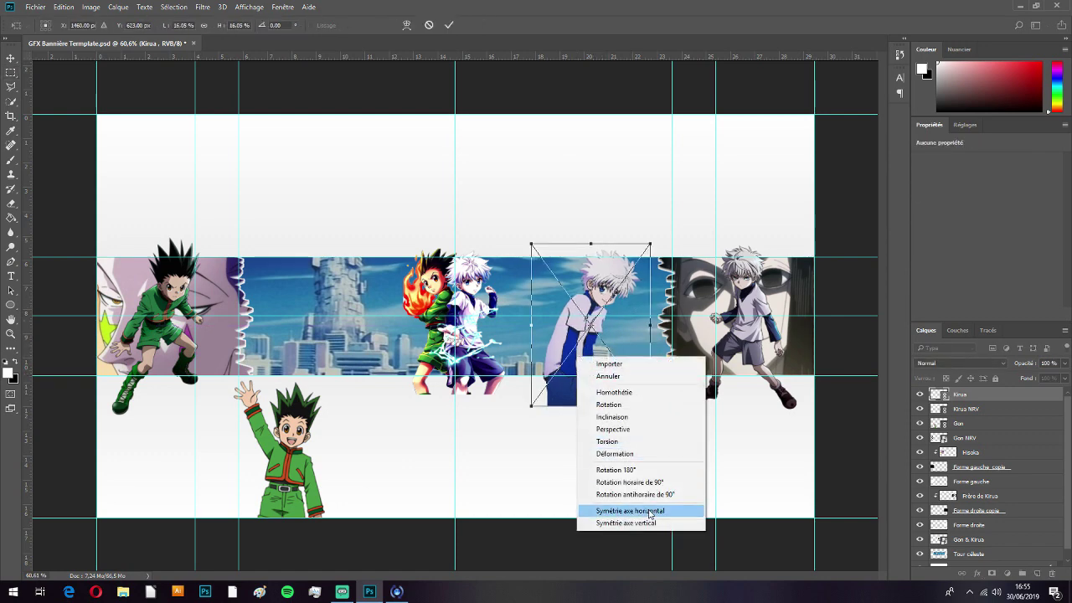
{"action": "left_click", "coordinate": [650, 511]}
{"action": "left_click_drag", "start_coordinate": [597, 369], "coordinate": [582, 373]}
{"action": "key", "text": "Return"}
Step: Enlarge the Gon figure to about 518 % and place it over the Tour céleste band between the Hisoka shape and the central pair
{"action": "left_click", "coordinate": [988, 426]}
{"action": "key", "text": "ctrl+t"}
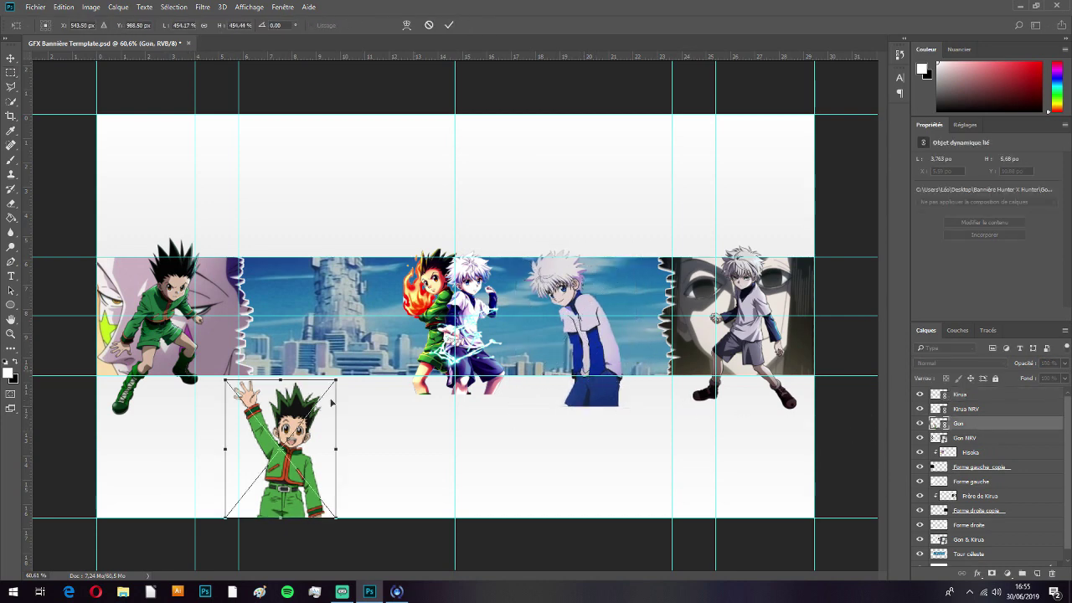
{"action": "left_click_drag", "start_coordinate": [336, 380], "coordinate": [354, 359]}
{"action": "left_click_drag", "start_coordinate": [313, 451], "coordinate": [343, 342]}
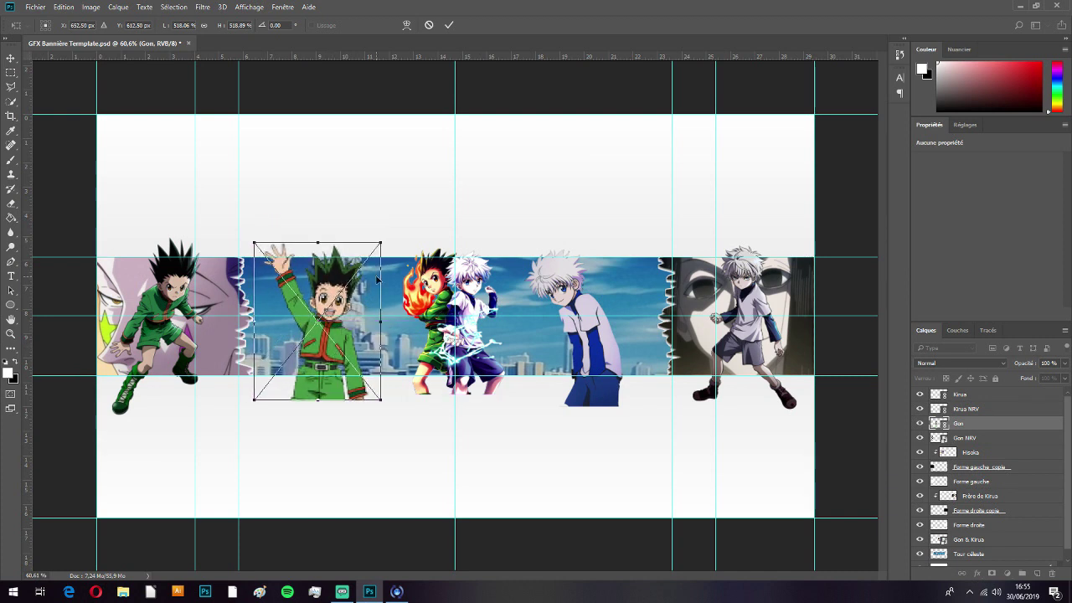
{"action": "key", "text": "Return"}
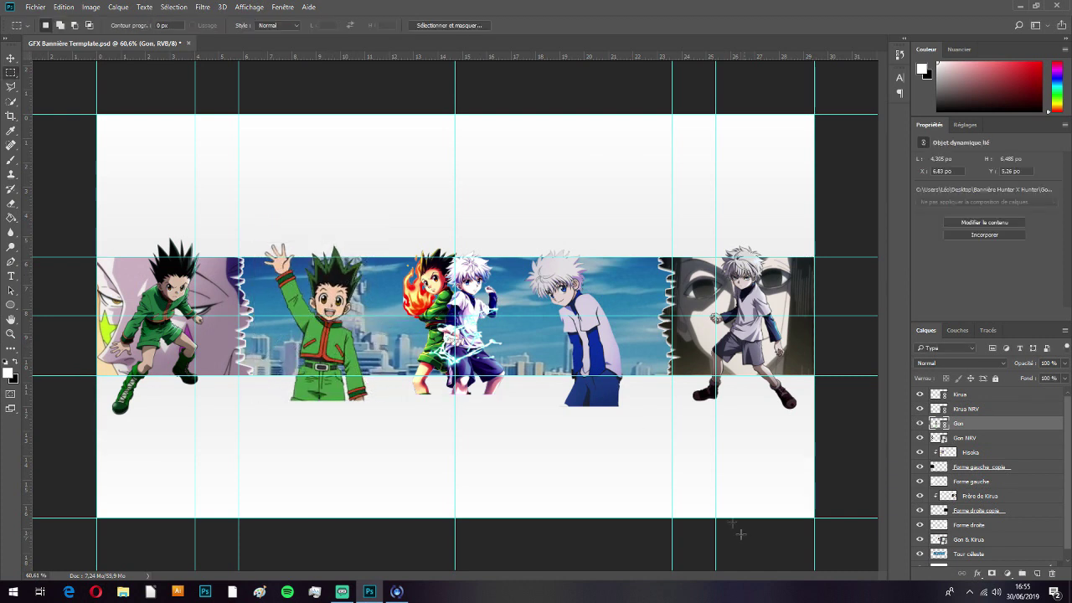
{"action": "key", "text": "ctrl+t"}
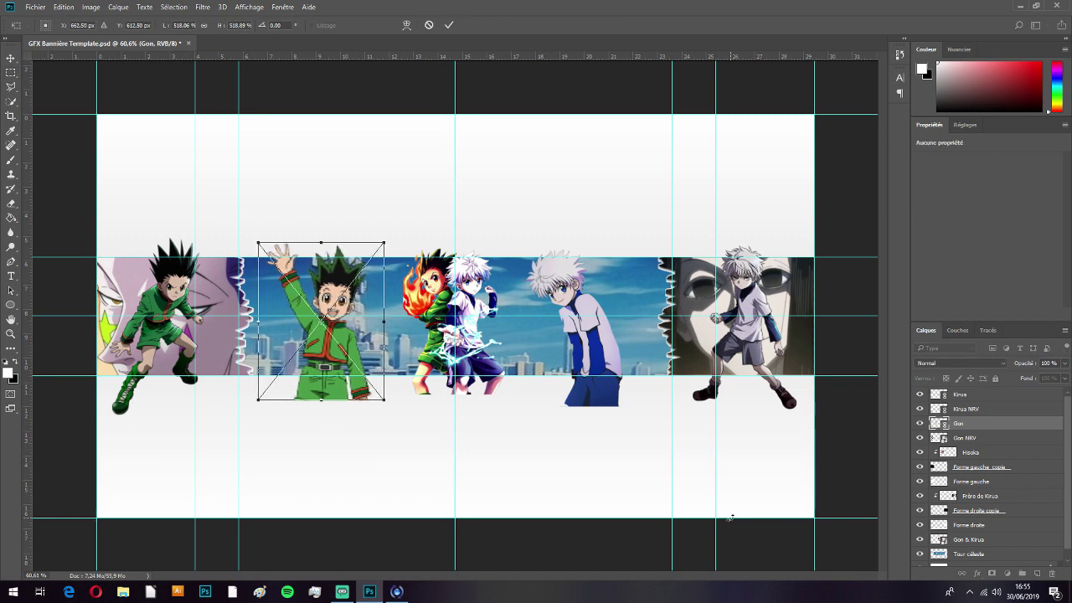
{"action": "key", "text": "Return"}
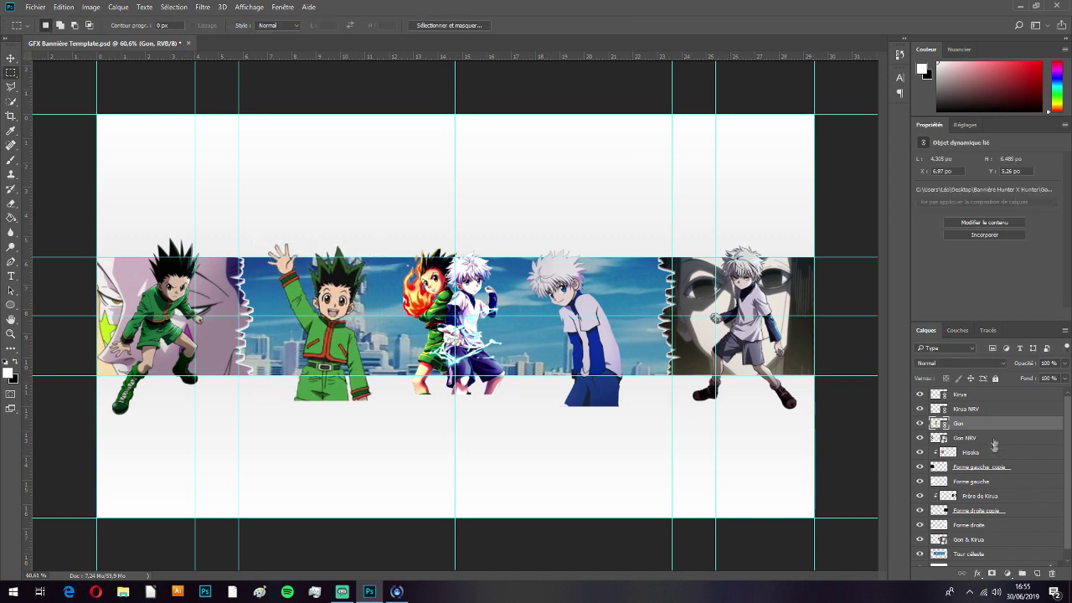
Step: Nudge the Kirua figure to an X position of about 17.58 po and the Gon figure to about 7.06 po
{"action": "left_click", "coordinate": [982, 394]}
{"action": "key", "text": "ctrl+t"}
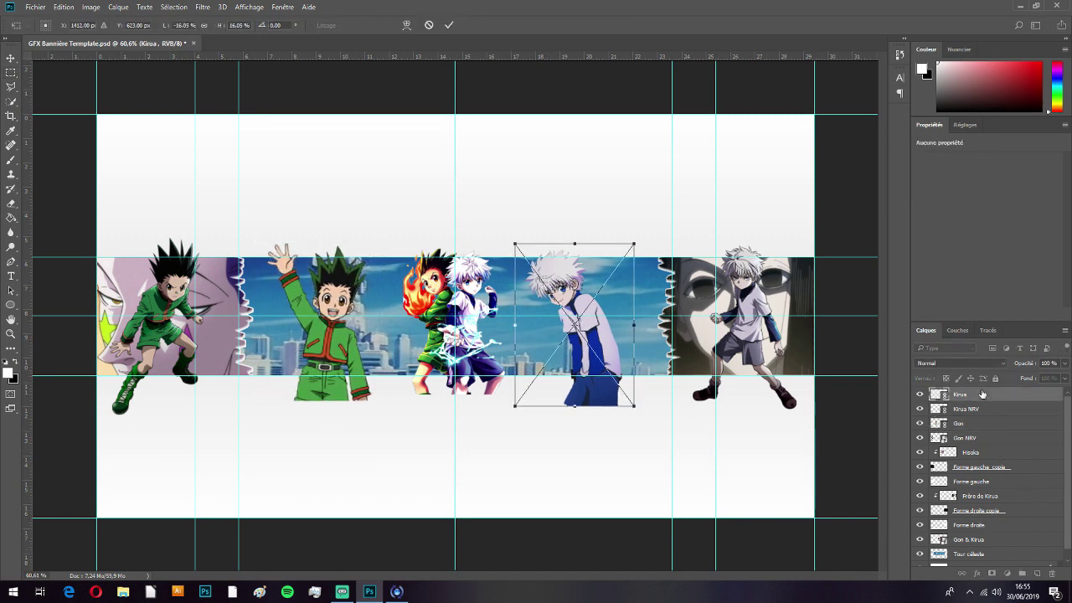
{"action": "key", "text": "Return"}
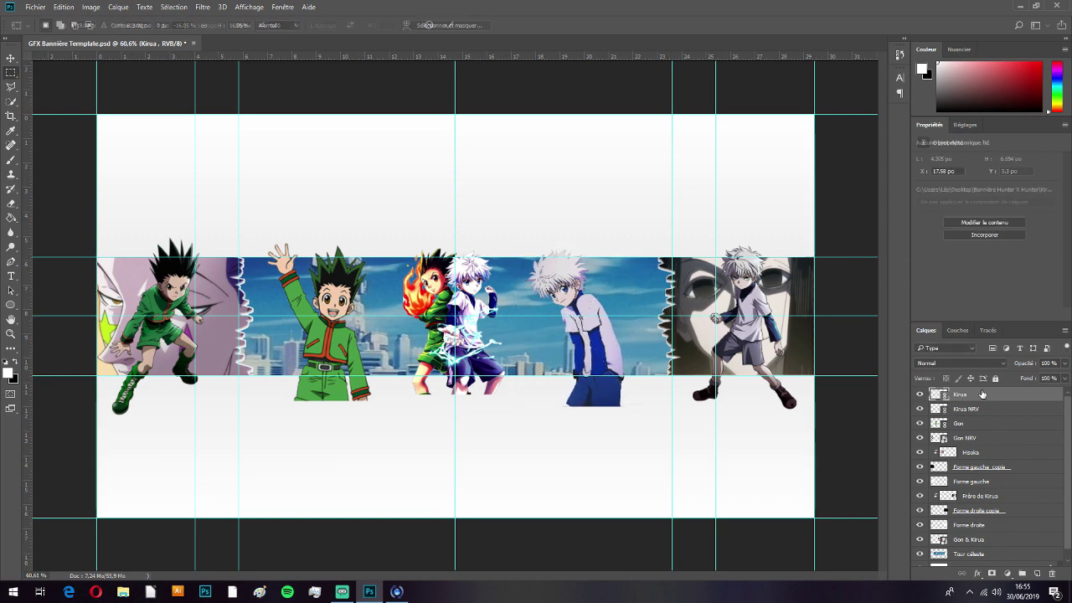
{"action": "left_click", "coordinate": [992, 424]}
{"action": "key", "text": "ctrl+t"}
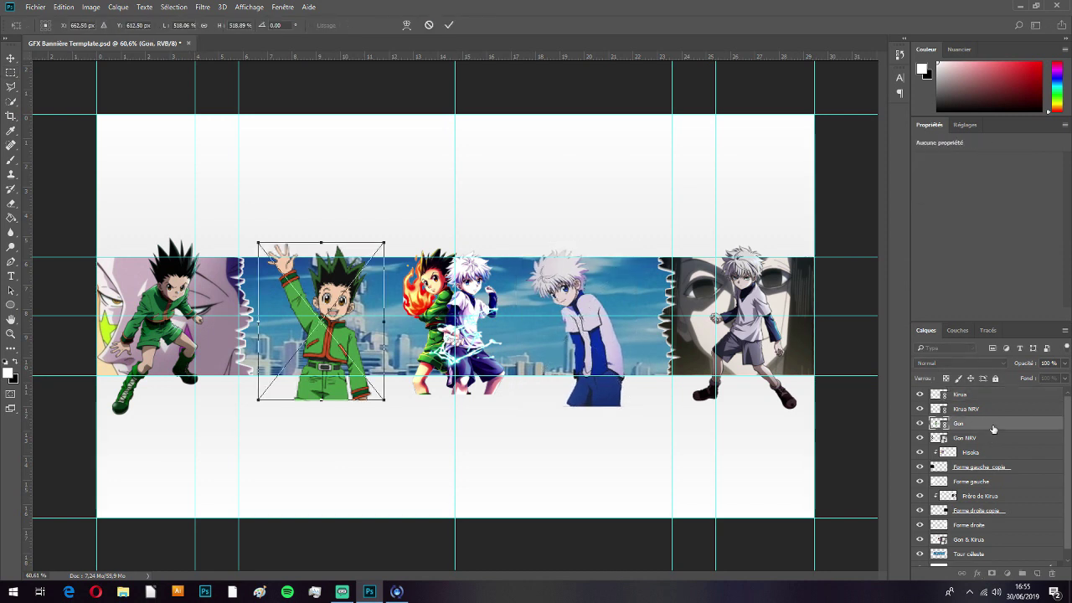
{"action": "key", "text": "Return"}
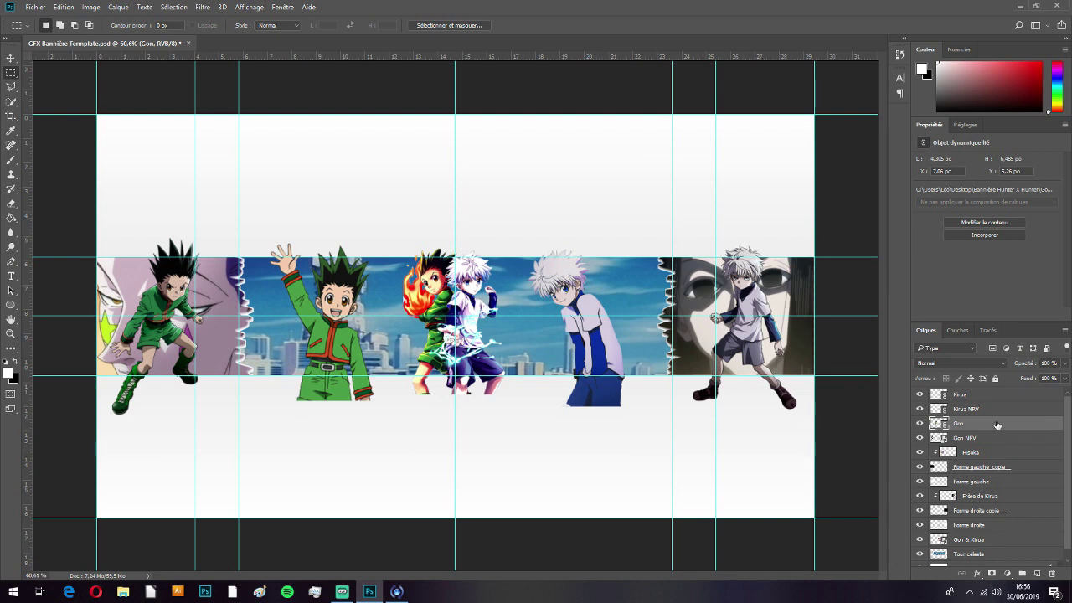
{"action": "key", "text": "ctrl+t"}
{"action": "key", "text": "Return"}
{"action": "key", "text": "m"}
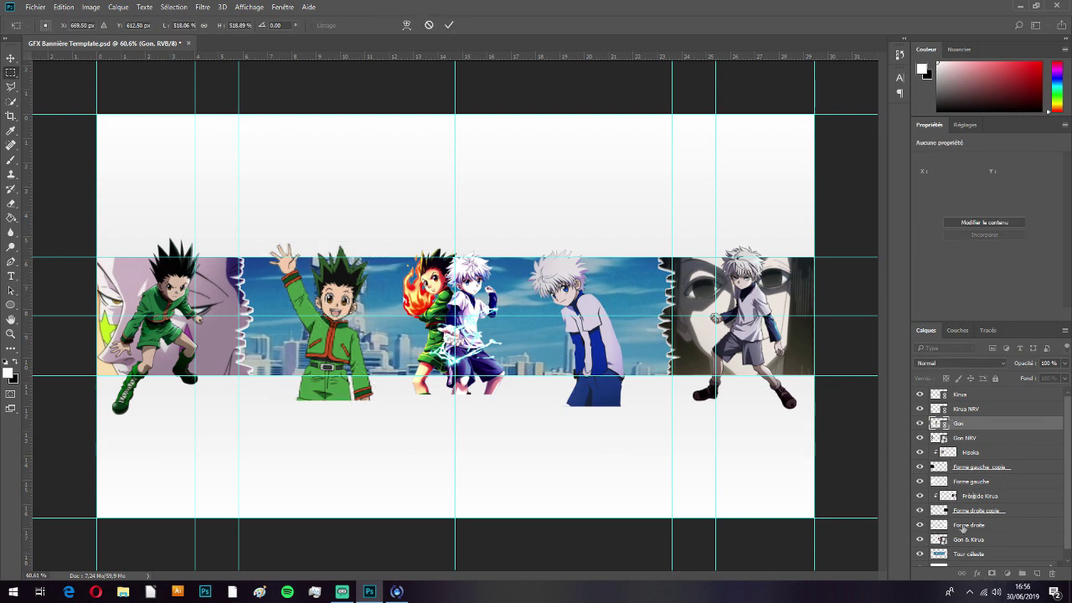
Step: Enlarge the Gon NRV figure to about 8.2 po tall so its feet hang below the Hisoka image
{"action": "left_click", "coordinate": [984, 442]}
{"action": "key", "text": "ctrl+t"}
{"action": "left_click_drag", "start_coordinate": [219, 236], "coordinate": [258, 232]}
{"action": "left_click_drag", "start_coordinate": [189, 354], "coordinate": [189, 376]}
{"action": "key", "text": "Return"}
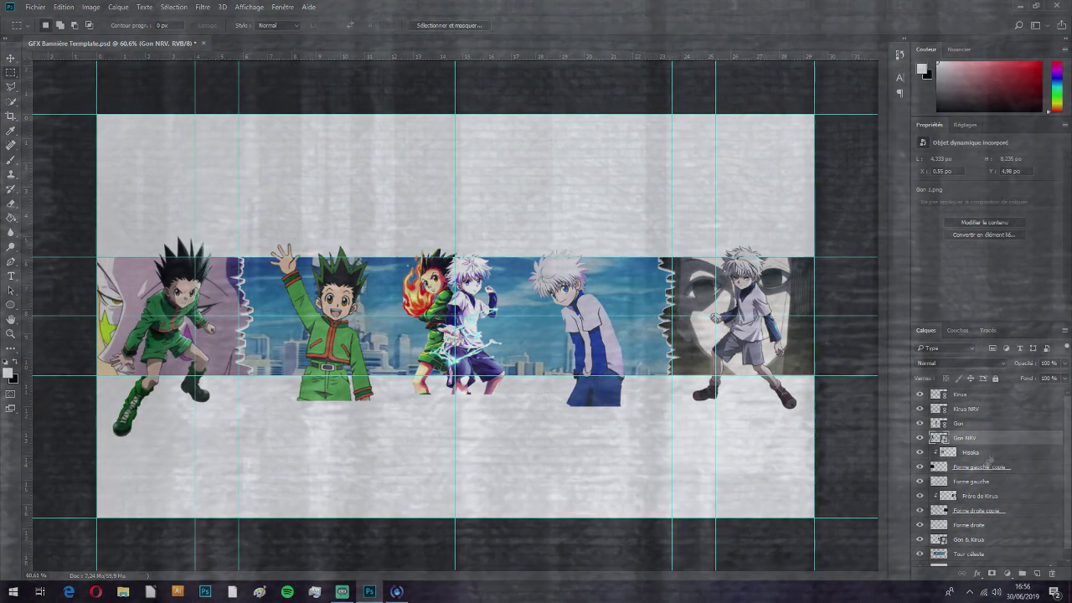
Step: Enlarge the Kirua NRV figure to about 5.11 × 8.06 po so its feet hang below the Frère de Kirua image
{"action": "left_click", "coordinate": [967, 408]}
{"action": "key", "text": "ctrl+t"}
{"action": "left_click_drag", "start_coordinate": [687, 244], "coordinate": [647, 229]}
{"action": "left_click_drag", "start_coordinate": [765, 386], "coordinate": [766, 415]}
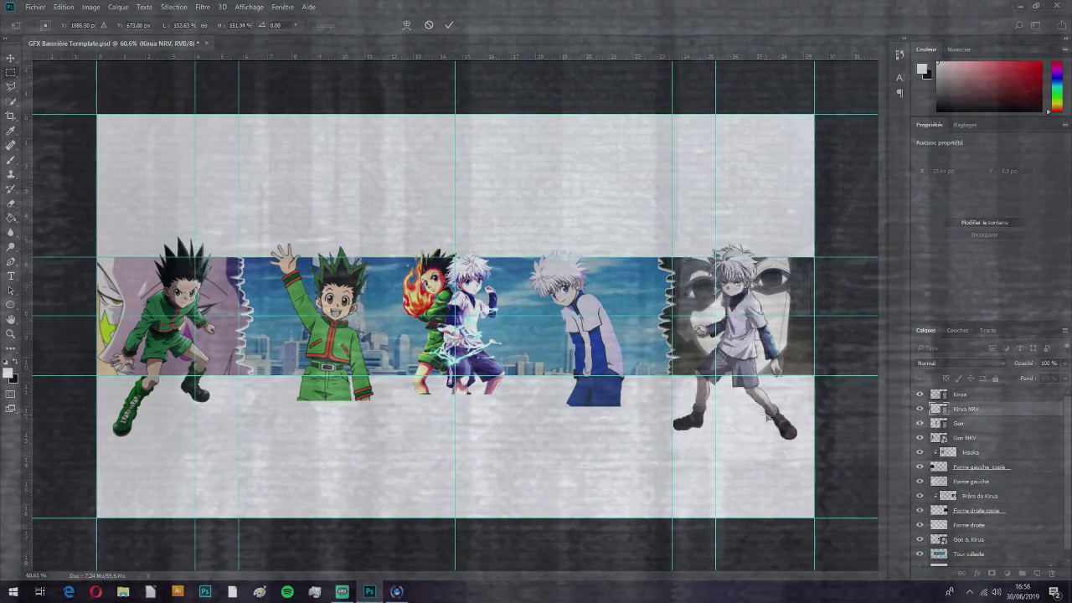
{"action": "key", "text": "Return"}
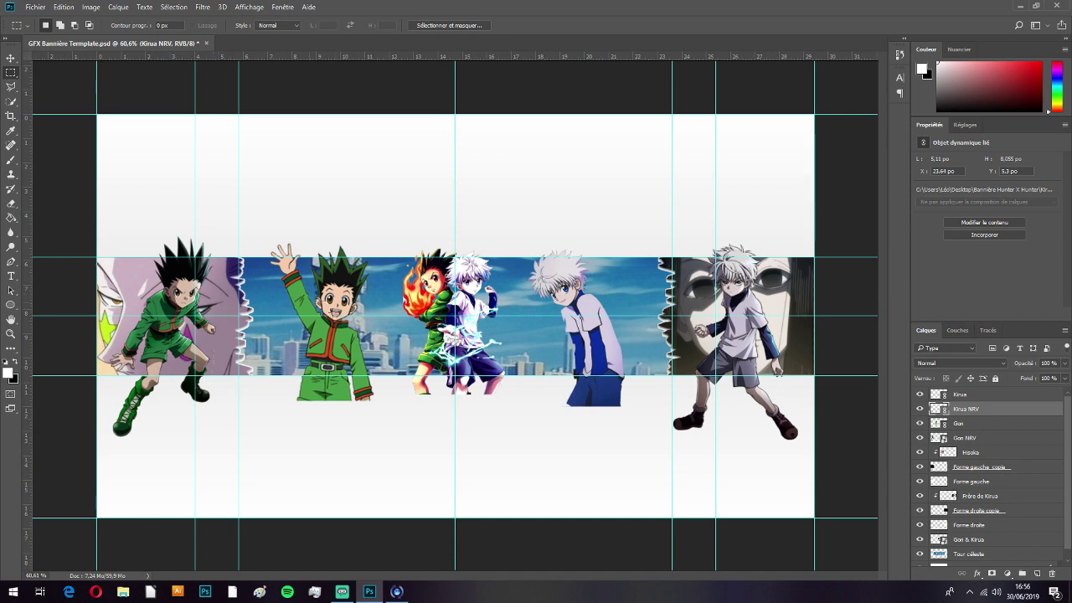
Step: Embed the Texture Général image from the Effets folder above the Kirua layer
{"action": "left_click", "coordinate": [1012, 423]}
{"action": "left_click", "coordinate": [1015, 409]}
{"action": "left_click", "coordinate": [1017, 397]}
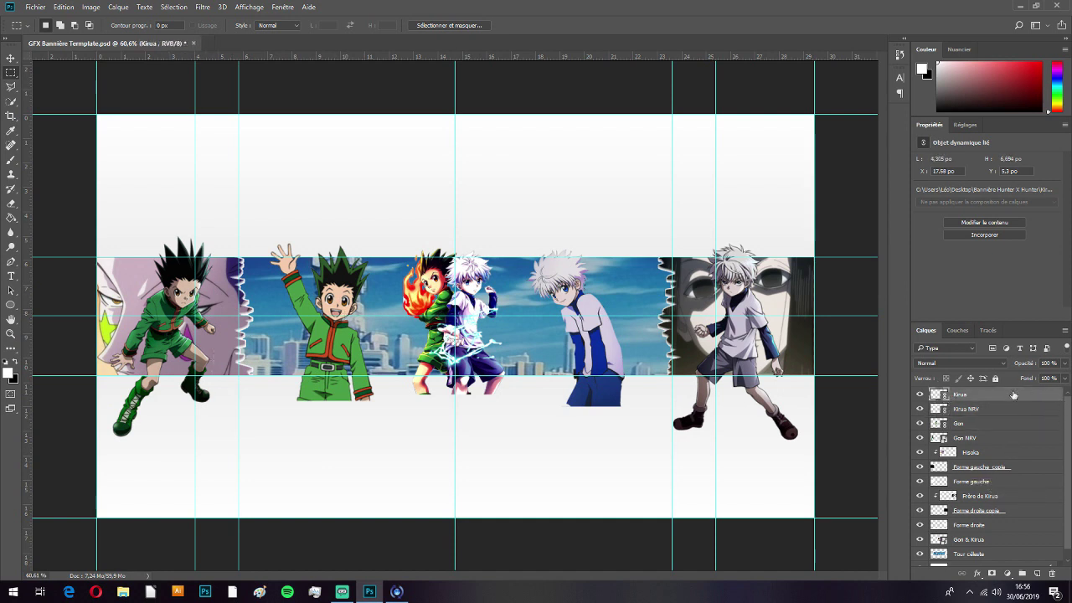
{"action": "left_click", "coordinate": [35, 7]}
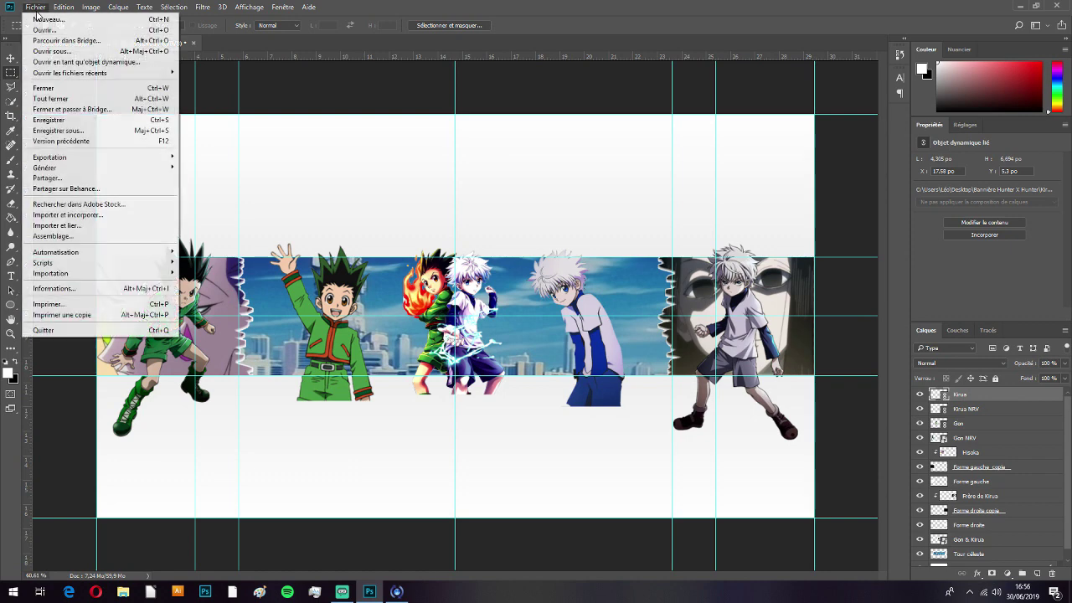
{"action": "left_click", "coordinate": [137, 216]}
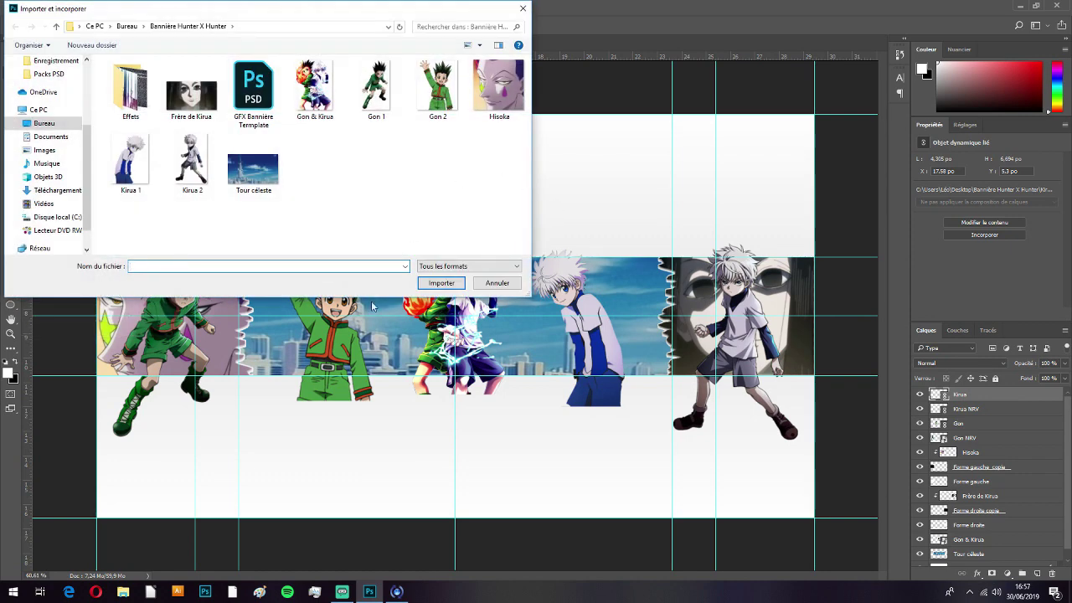
{"action": "double_click", "coordinate": [128, 106]}
{"action": "left_click", "coordinate": [138, 94]}
{"action": "left_click", "coordinate": [441, 283]}
{"action": "key", "text": "Return"}
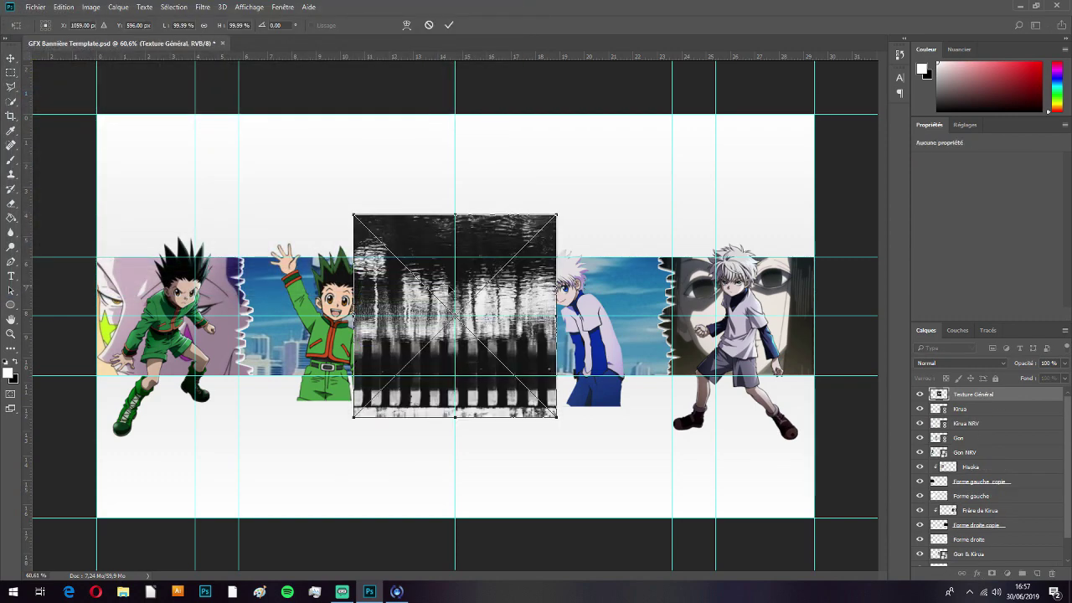
Step: Place the Texture Général2 and Texture pour le fond images above Texture Général at their default size
{"action": "left_click", "coordinate": [35, 7]}
{"action": "left_click", "coordinate": [98, 215]}
{"action": "left_click", "coordinate": [194, 94]}
{"action": "left_click", "coordinate": [441, 283]}
{"action": "left_click", "coordinate": [35, 7]}
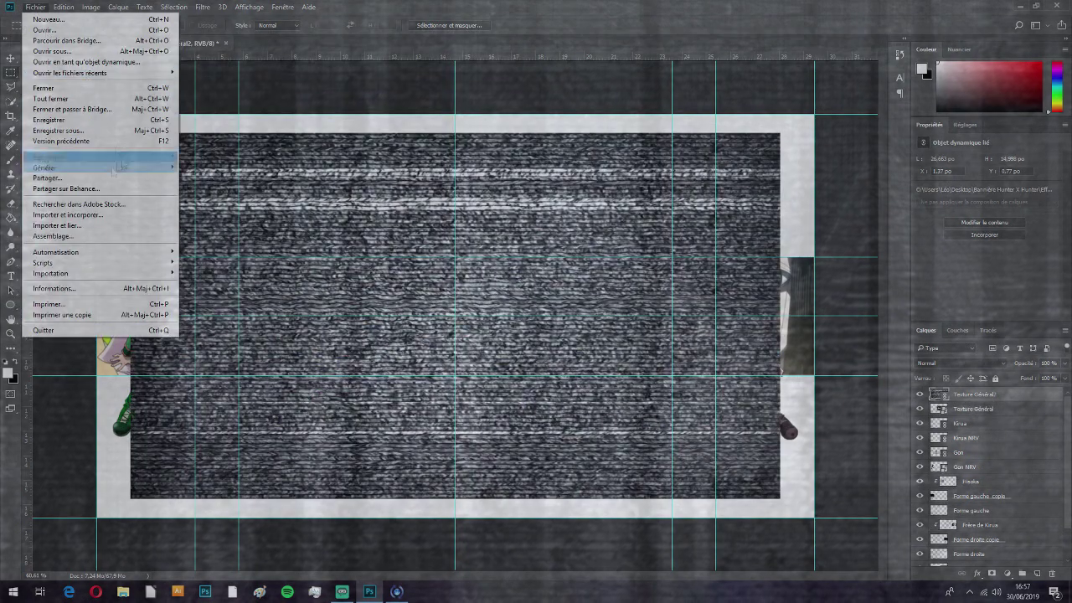
{"action": "left_click", "coordinate": [99, 215]}
{"action": "left_click", "coordinate": [253, 94]}
{"action": "left_click", "coordinate": [441, 283]}
Step: Place the Texture pour le fond2, Texture pour le fond3 and Texture images as linked objects at the top of the layer stack
{"action": "left_click", "coordinate": [36, 7]}
{"action": "left_click", "coordinate": [115, 226]}
{"action": "left_click", "coordinate": [313, 95]}
{"action": "left_click", "coordinate": [441, 282]}
{"action": "key", "text": "Return"}
{"action": "left_click", "coordinate": [35, 7]}
{"action": "left_click", "coordinate": [115, 226]}
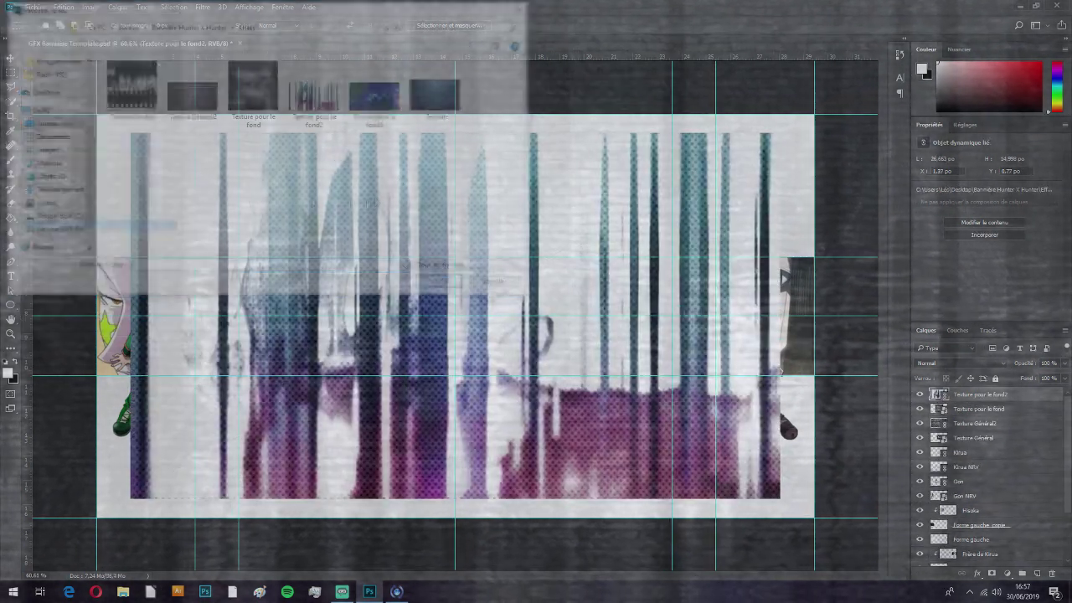
{"action": "left_click", "coordinate": [374, 95]}
{"action": "left_click", "coordinate": [441, 281]}
{"action": "left_click", "coordinate": [433, 95]}
{"action": "left_click", "coordinate": [441, 281]}
{"action": "key", "text": "Return"}
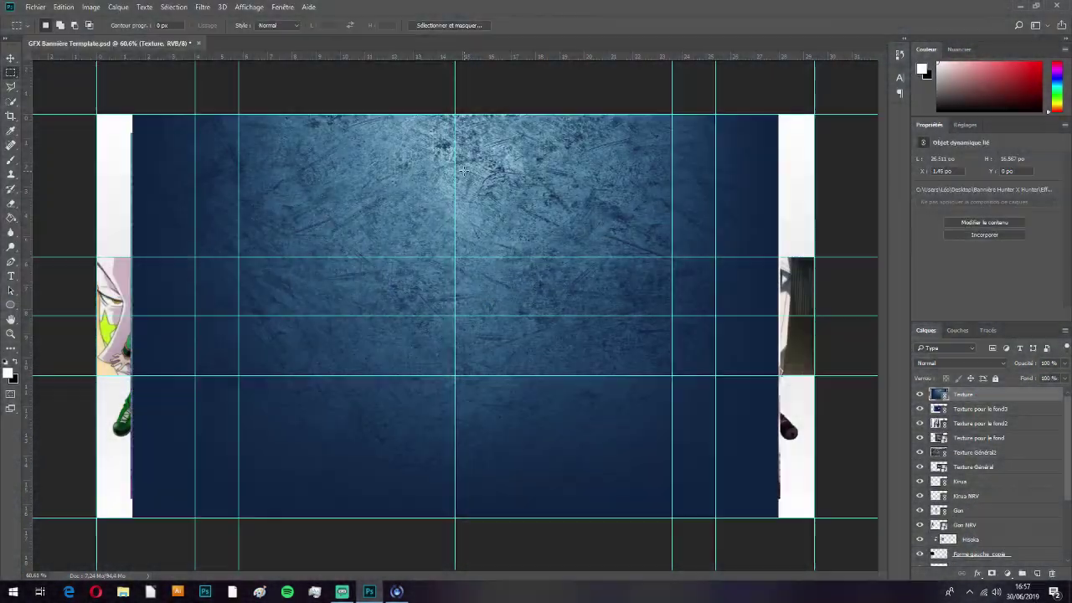
Step: Hide the five textures above Texture Général and enlarge Texture Général to about 30.6 po square so it covers the whole canvas
{"action": "left_click_drag", "start_coordinate": [1005, 454], "coordinate": [931, 444]}
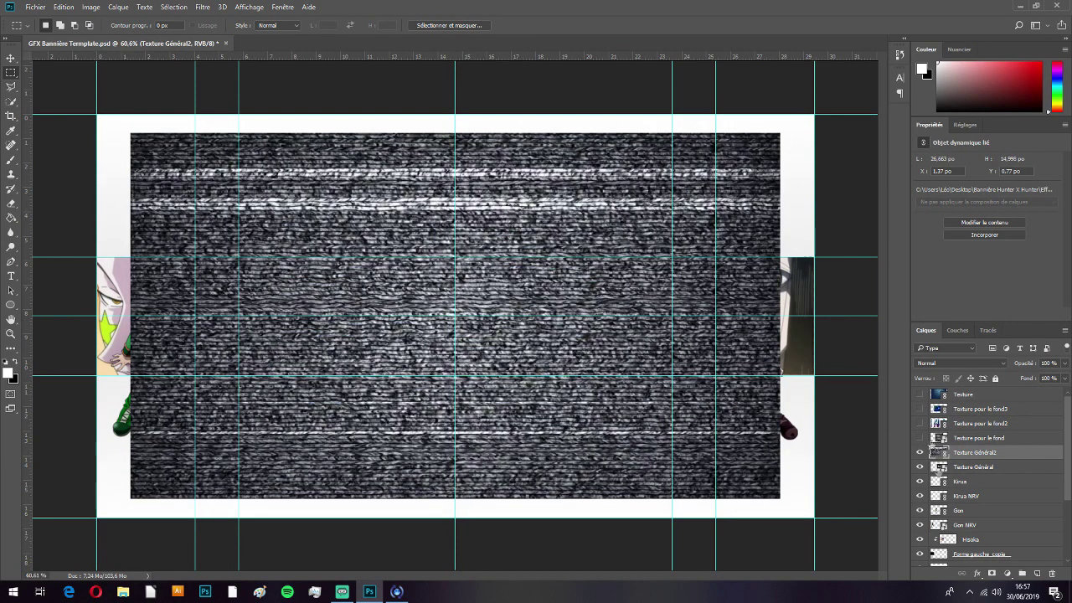
{"action": "left_click", "coordinate": [920, 452]}
{"action": "left_click", "coordinate": [972, 467]}
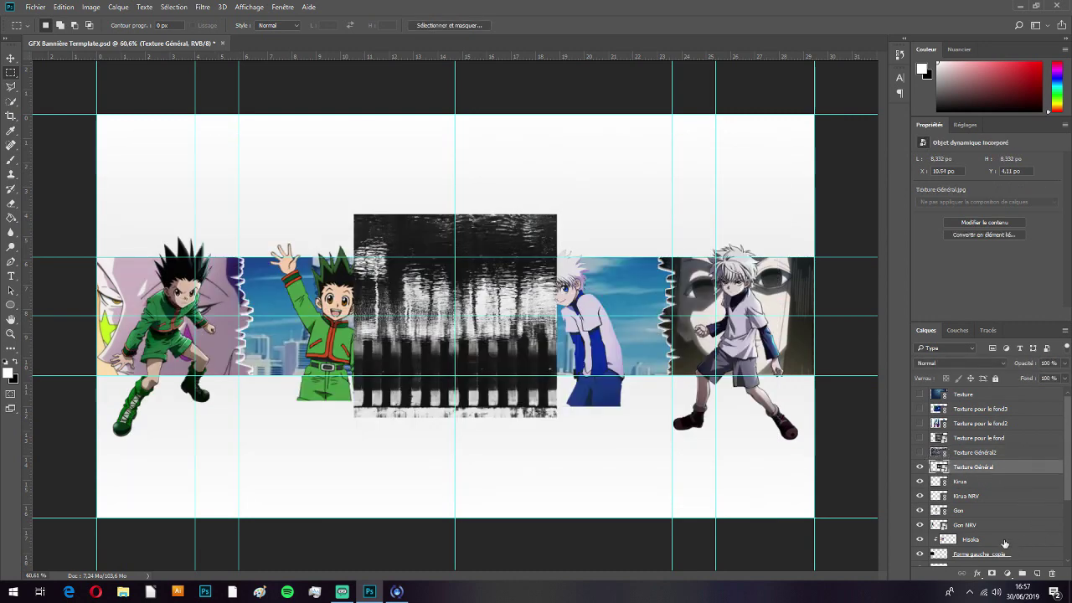
{"action": "key", "text": "ctrl+t"}
{"action": "left_click_drag", "start_coordinate": [503, 353], "coordinate": [247, 454]}
{"action": "left_click_drag", "start_coordinate": [300, 316], "coordinate": [1005, 109]}
{"action": "left_click_drag", "start_coordinate": [1068, 128], "coordinate": [1067, 4]}
{"action": "left_click_drag", "start_coordinate": [511, 265], "coordinate": [499, 577]}
{"action": "key", "text": "Return"}
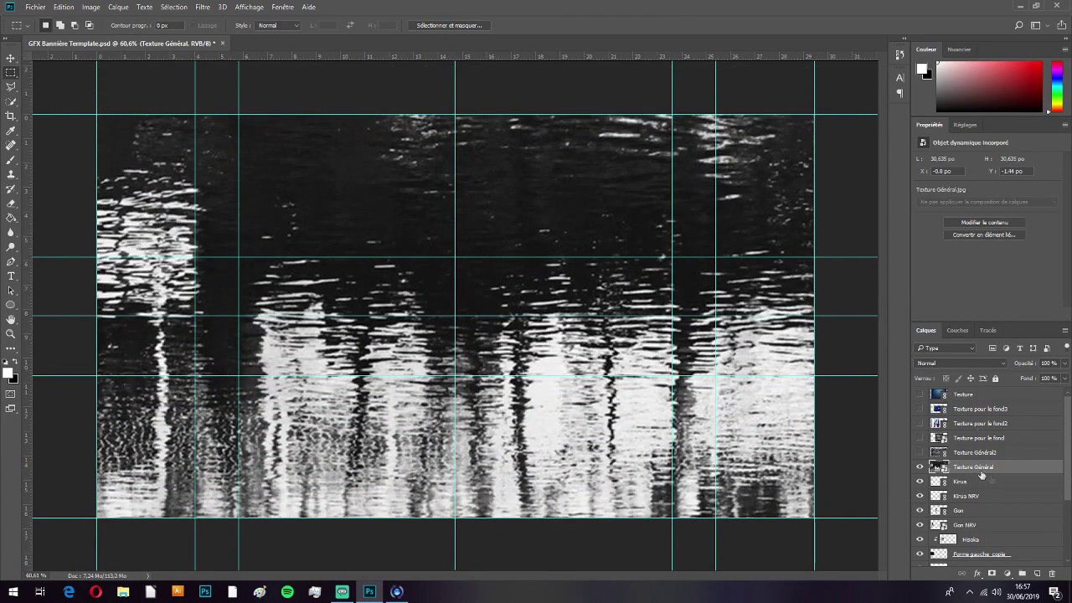
Step: Set the Texture Général layer to Incrustation blending at 15 % opacity
{"action": "left_click", "coordinate": [994, 363]}
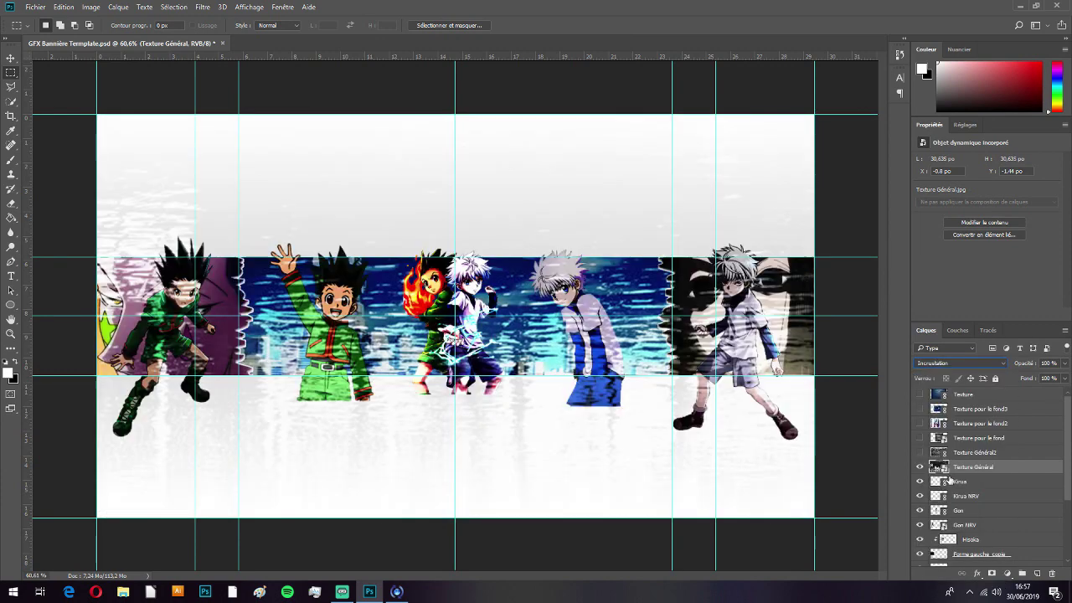
{"action": "left_click", "coordinate": [963, 473]}
{"action": "left_click", "coordinate": [1065, 364]}
{"action": "left_click_drag", "start_coordinate": [1059, 364], "coordinate": [1003, 365]}
{"action": "type", "text": "12"}
{"action": "key", "text": "BackSpace"}
{"action": "type", "text": "5"}
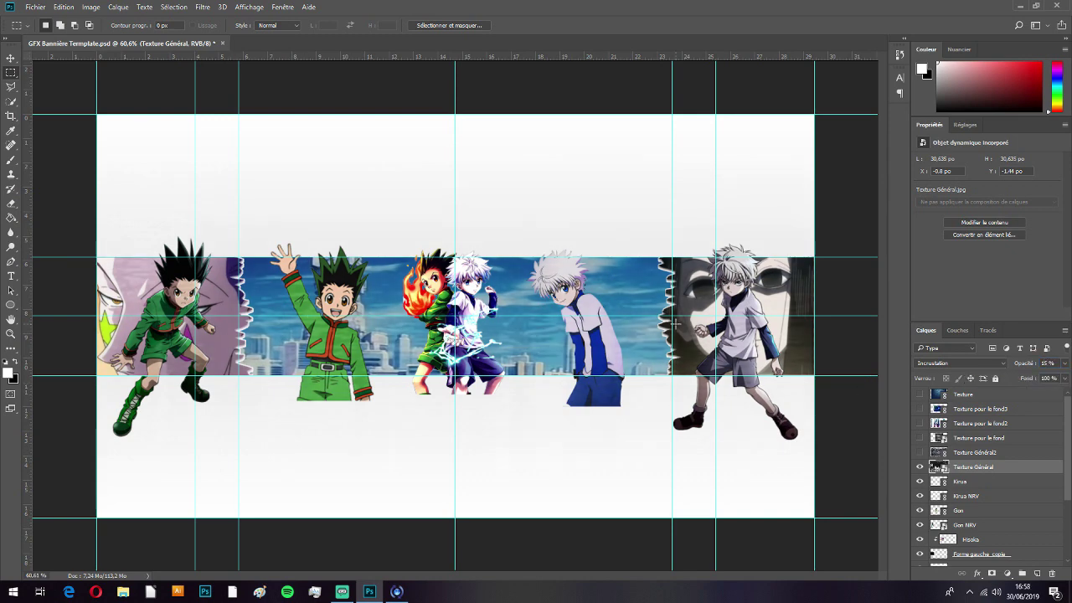
Step: Show Texture Général2 and scale it to about 133 % so it covers the whole canvas
{"action": "left_click", "coordinate": [920, 452]}
{"action": "left_click", "coordinate": [963, 452]}
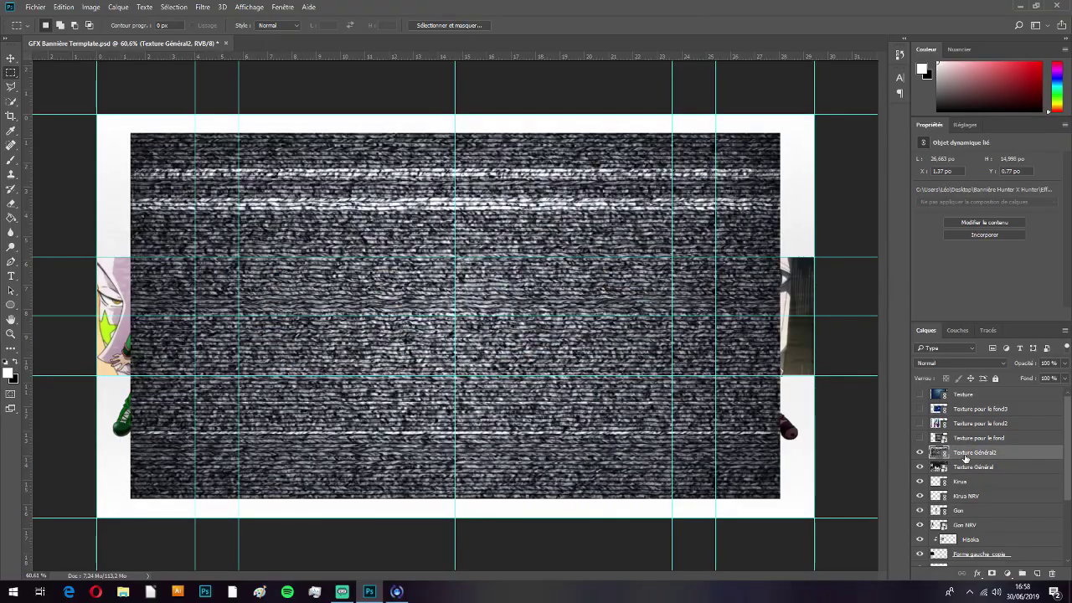
{"action": "key", "text": "ctrl+t"}
{"action": "left_click_drag", "start_coordinate": [625, 247], "coordinate": [501, 296]}
{"action": "left_click_drag", "start_coordinate": [656, 182], "coordinate": [913, 136]}
{"action": "mouse_move", "coordinate": [653, 335]}
{"action": "left_mouse_down"}
{"action": "mouse_move", "coordinate": [674, 314]}
{"action": "mouse_move", "coordinate": [667, 329]}
{"action": "left_mouse_up"}
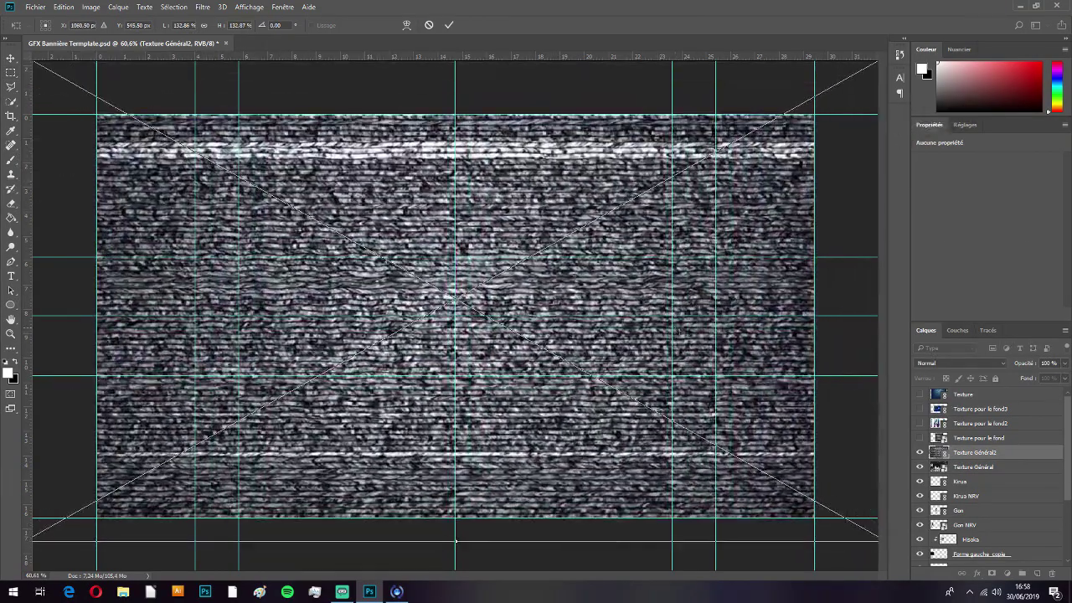
{"action": "key", "text": "Return"}
Step: Set the Texture Général2 layer to Incrustation blending at 15 % opacity
{"action": "left_click", "coordinate": [999, 365]}
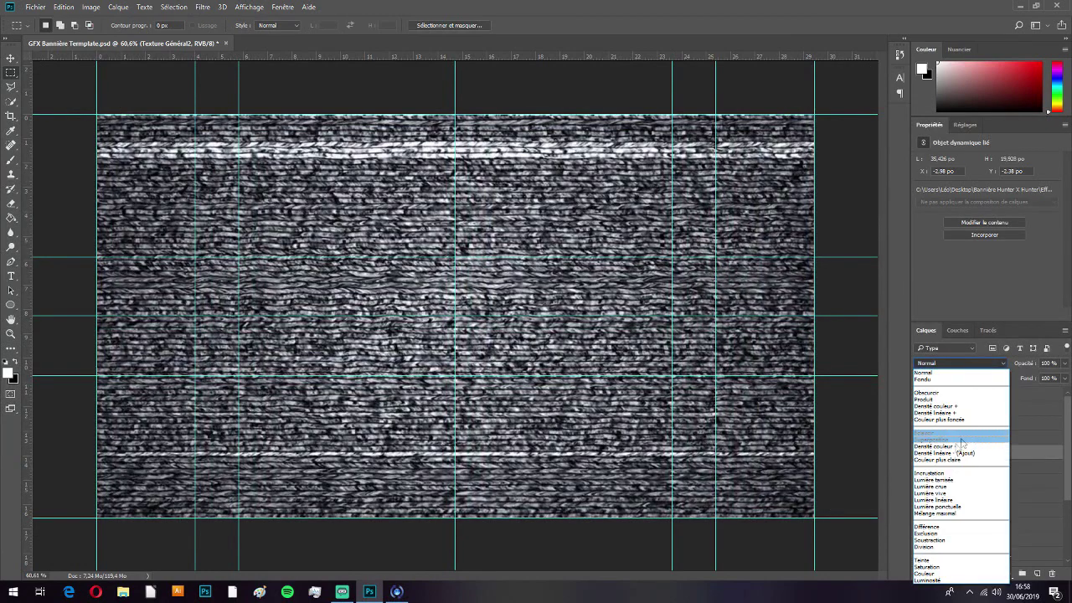
{"action": "left_click", "coordinate": [963, 474]}
{"action": "left_click", "coordinate": [1047, 363]}
{"action": "type", "text": "15"}
{"action": "key", "text": "Return"}
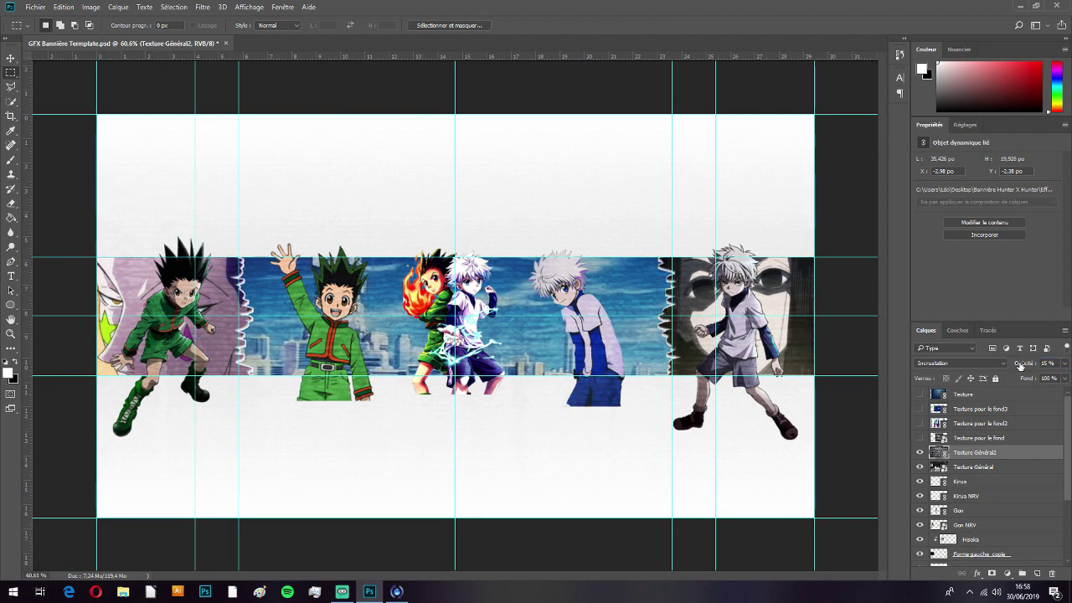
Step: Show Texture pour le fond2, enlarge it to about 31.5 × 17.72 po to cover the canvas, and rasterize the layer
{"action": "left_click", "coordinate": [981, 423]}
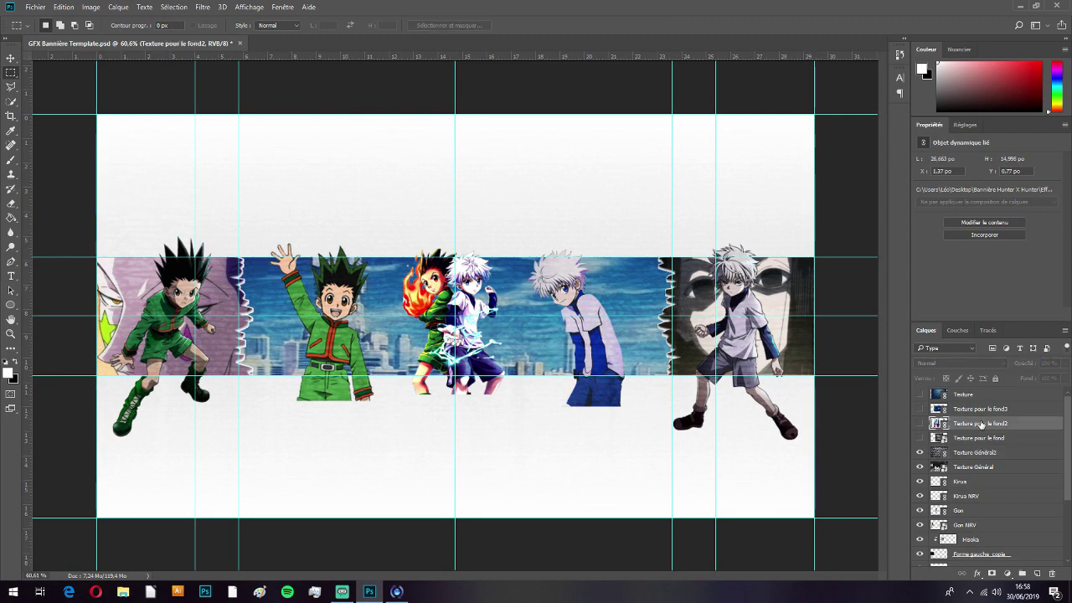
{"action": "left_click", "coordinate": [921, 425]}
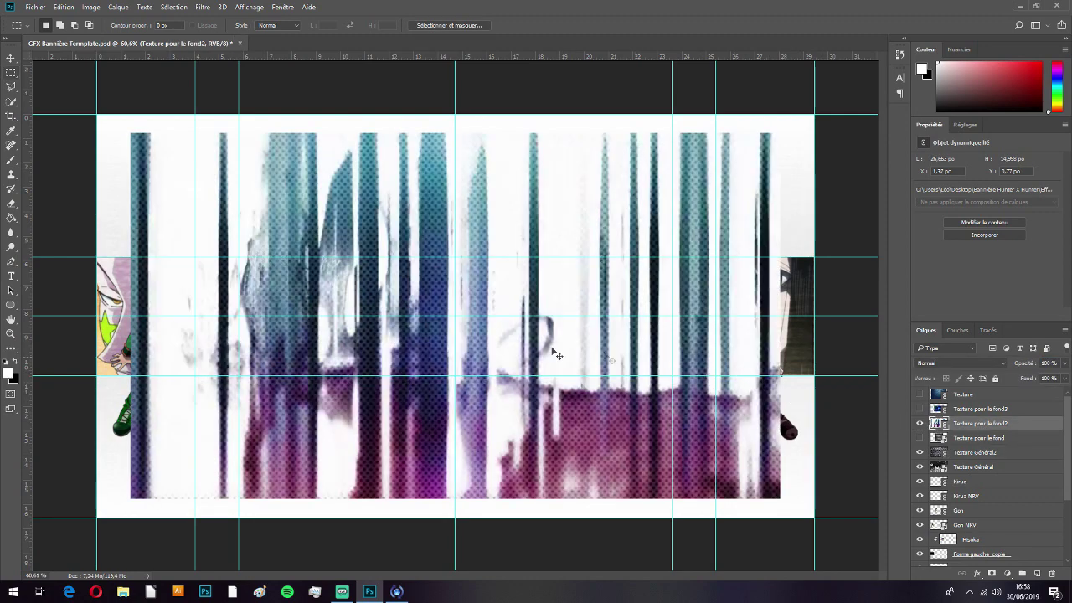
{"action": "key", "text": "ctrl+t"}
{"action": "left_click_drag", "start_coordinate": [467, 357], "coordinate": [452, 368]}
{"action": "left_click_drag", "start_coordinate": [725, 171], "coordinate": [846, 107]}
{"action": "key", "text": "Return"}
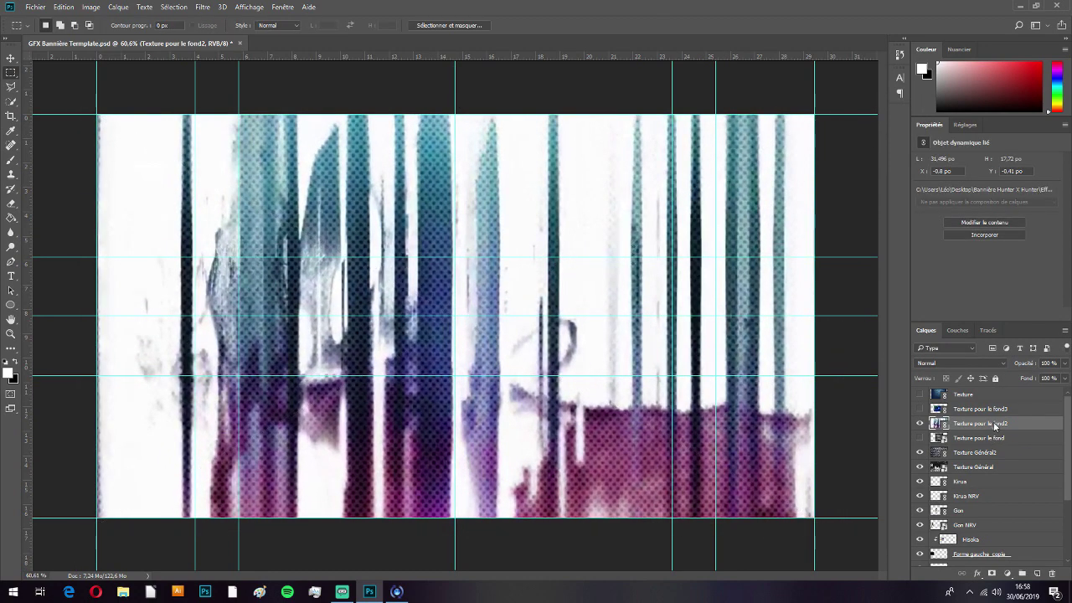
{"action": "right_click", "coordinate": [994, 425]}
{"action": "left_click", "coordinate": [852, 252]}
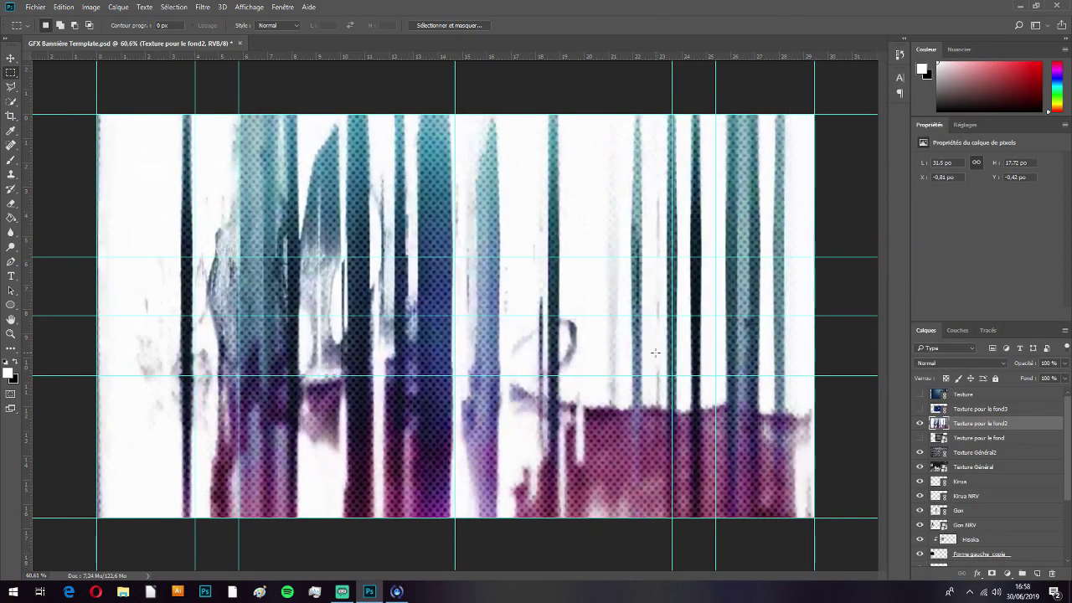
Step: Desaturate the Texture pour le fond2 layer fully by setting its saturation to -100
{"action": "key", "text": "ctrl+u"}
{"action": "left_click_drag", "start_coordinate": [504, 239], "coordinate": [441, 230]}
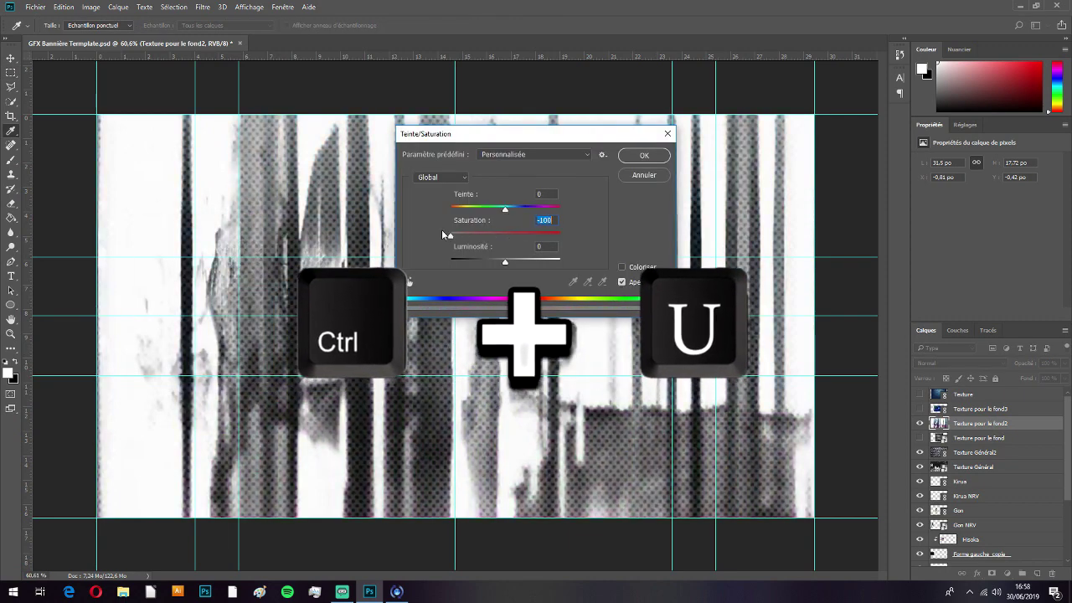
{"action": "left_click", "coordinate": [630, 159]}
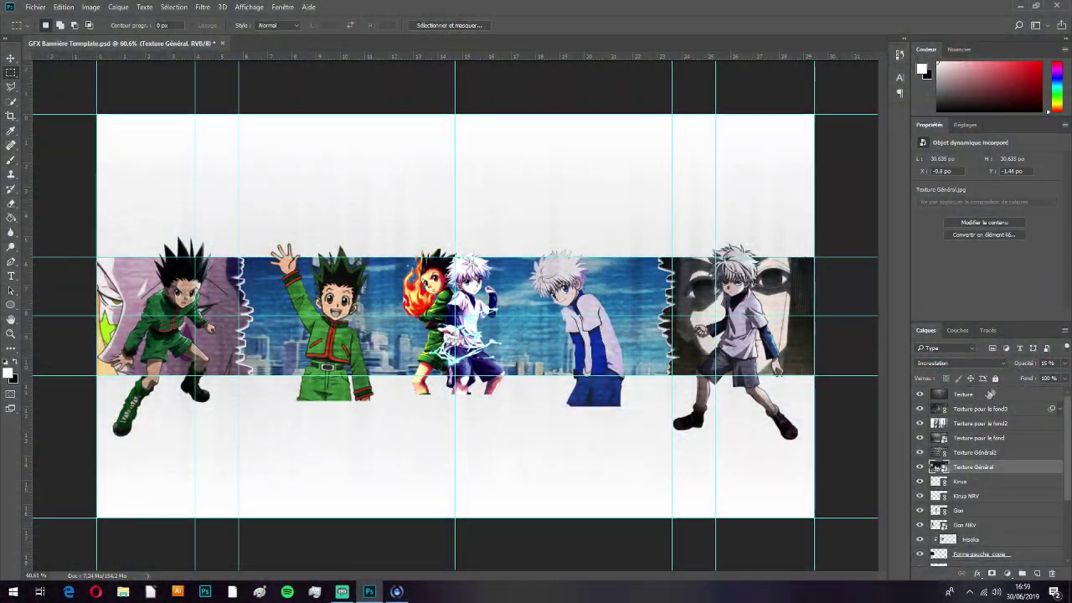
Step: Duplicate the six texture layers from Texture to Texture Général and place the copies directly above the Hisoka layer
{"action": "key", "text": "alt+period"}
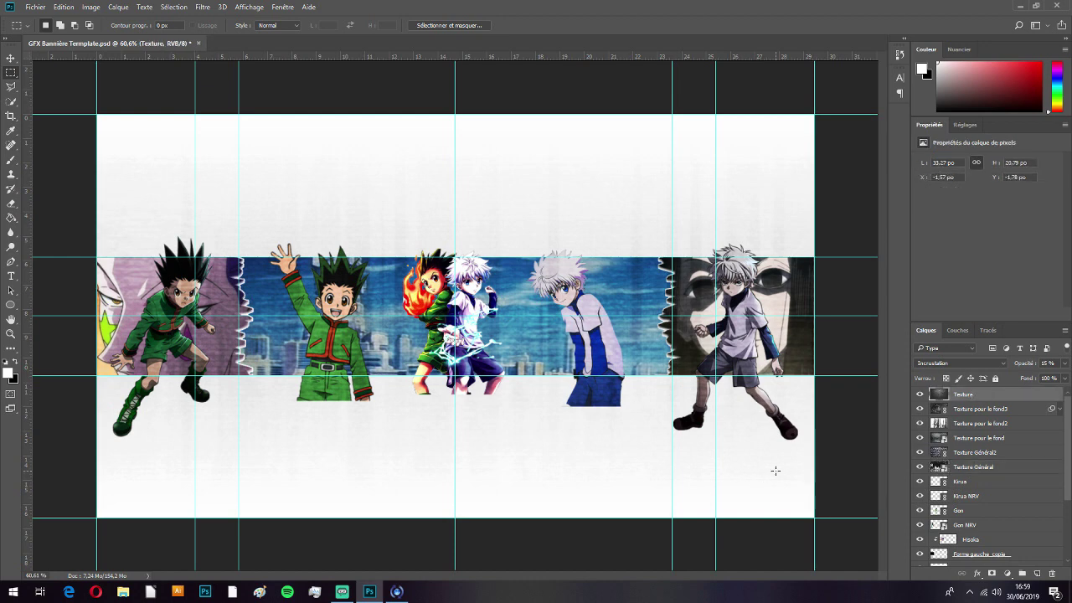
{"action": "left_click", "coordinate": [967, 467]}
{"action": "left_click", "coordinate": [986, 395]}
{"action": "left_click", "coordinate": [986, 472], "text": "shift"}
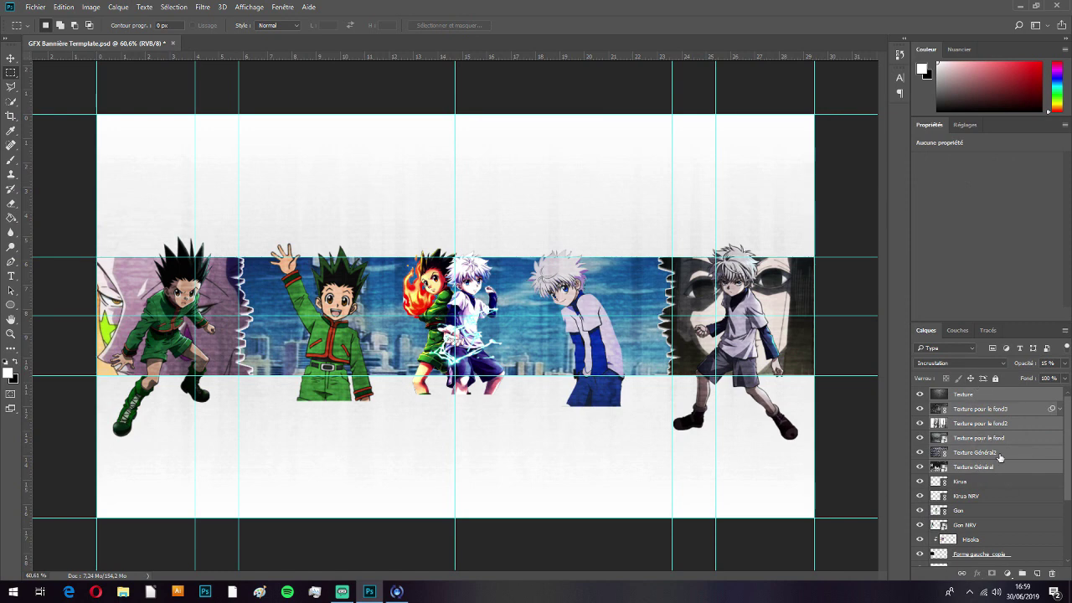
{"action": "key", "text": "ctrl+j"}
{"action": "left_click_drag", "start_coordinate": [995, 469], "coordinate": [981, 442]}
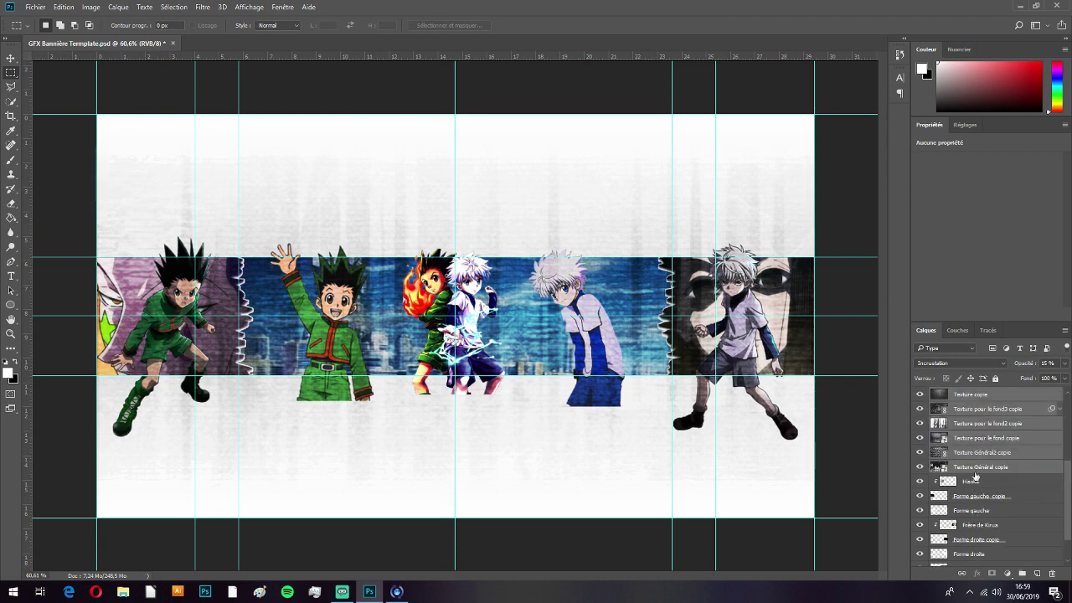
Step: Turn the six texture copies above Hisoka into clipping masks, from Texture Général copie up to Texture copie
{"action": "scroll", "coordinate": [1018, 483], "scroll_direction": "up", "scroll_amount": 2}
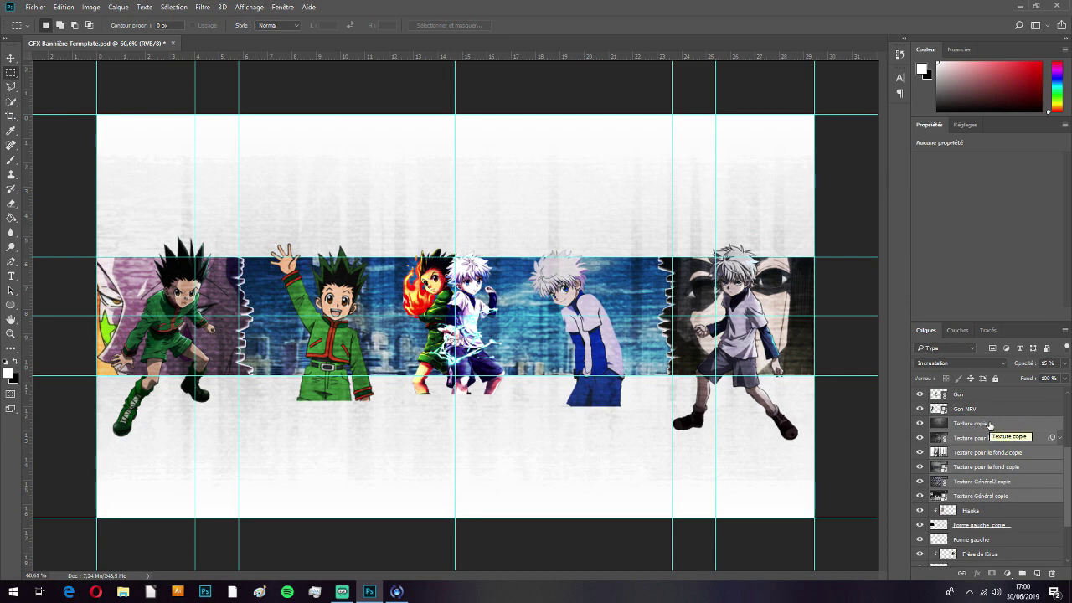
{"action": "left_click", "coordinate": [995, 501]}
{"action": "right_click", "coordinate": [999, 505]}
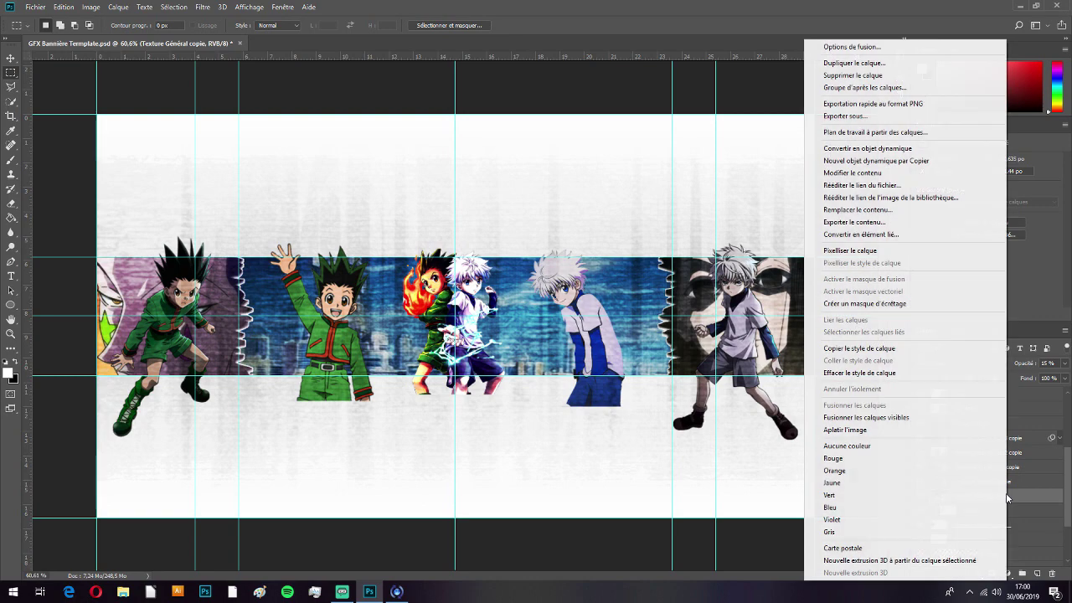
{"action": "left_click", "coordinate": [885, 304]}
{"action": "right_click", "coordinate": [987, 488]}
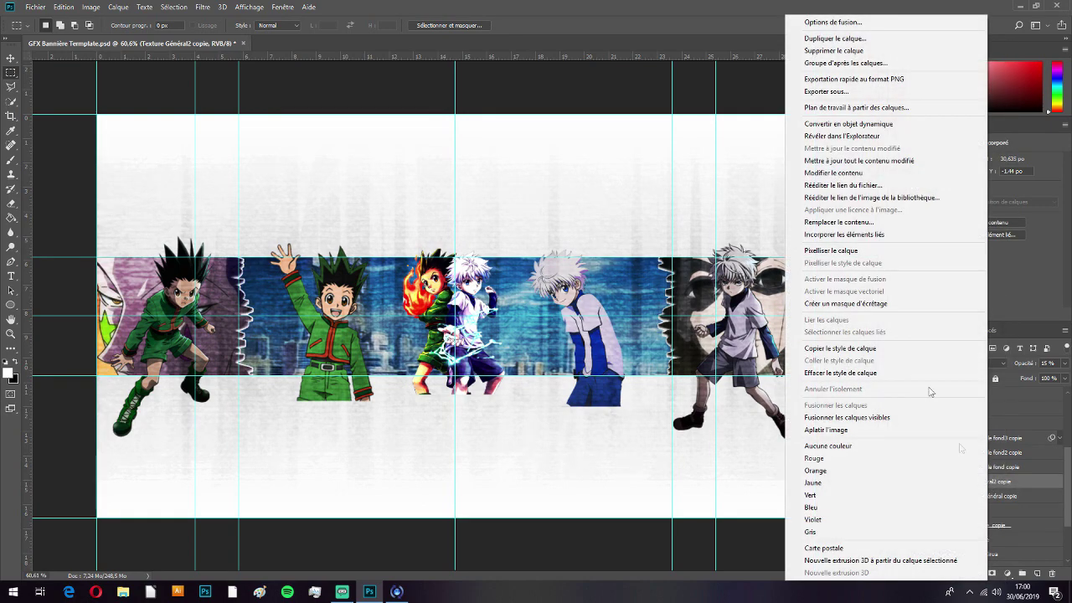
{"action": "left_click", "coordinate": [879, 303]}
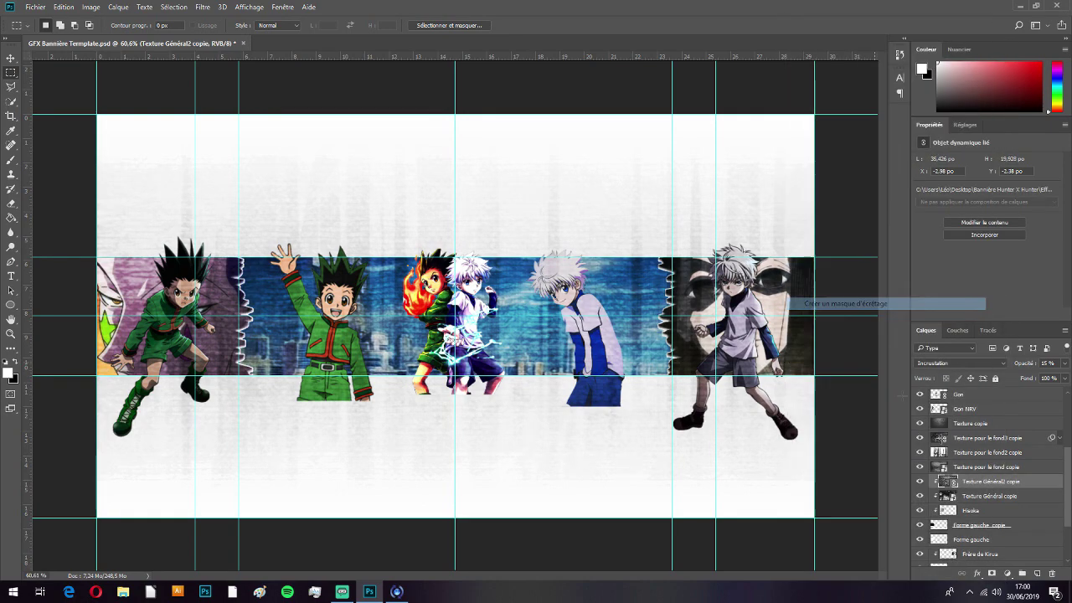
{"action": "right_click", "coordinate": [987, 471]}
{"action": "left_click", "coordinate": [885, 304]}
{"action": "right_click", "coordinate": [984, 456]}
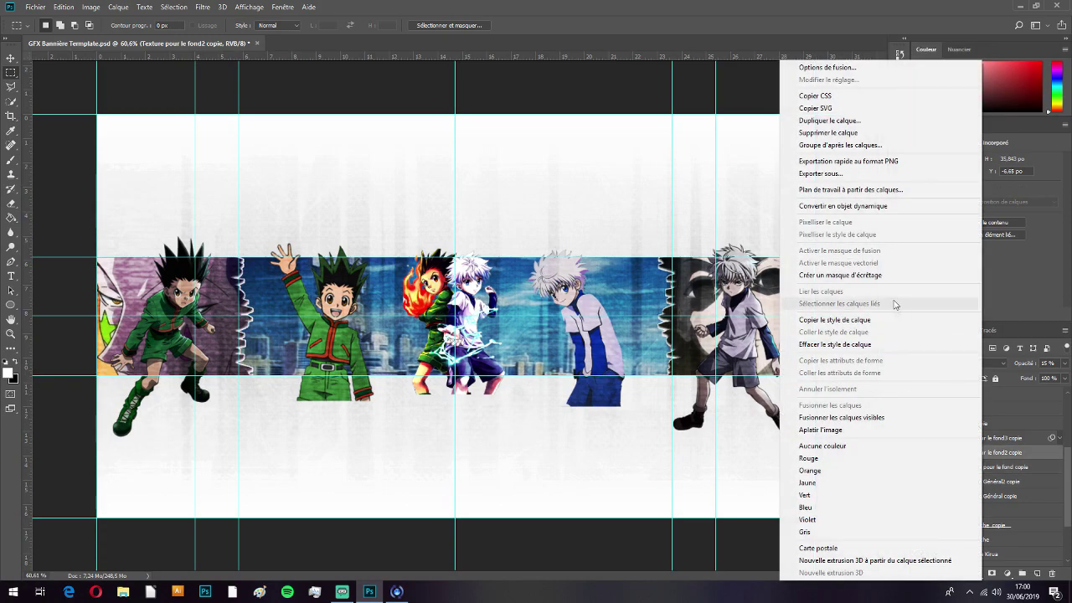
{"action": "left_click", "coordinate": [875, 275]}
{"action": "right_click", "coordinate": [998, 423]}
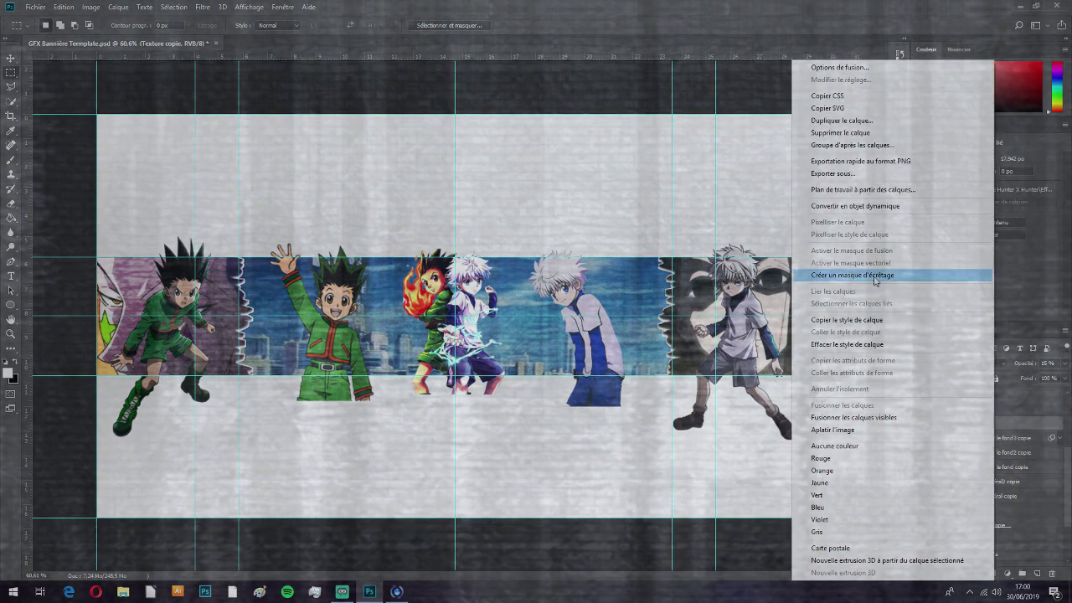
{"action": "left_click", "coordinate": [876, 277]}
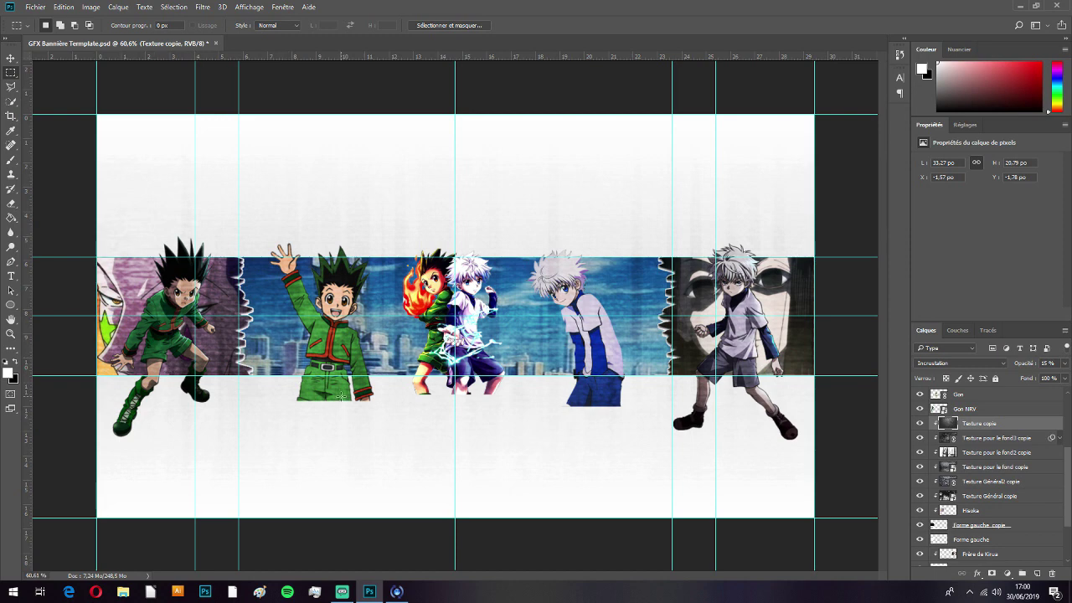
Step: Duplicate the six clipped texture copies and place the new set directly above the Frère de Kirua layer
{"action": "left_click", "coordinate": [1000, 500], "text": "shift"}
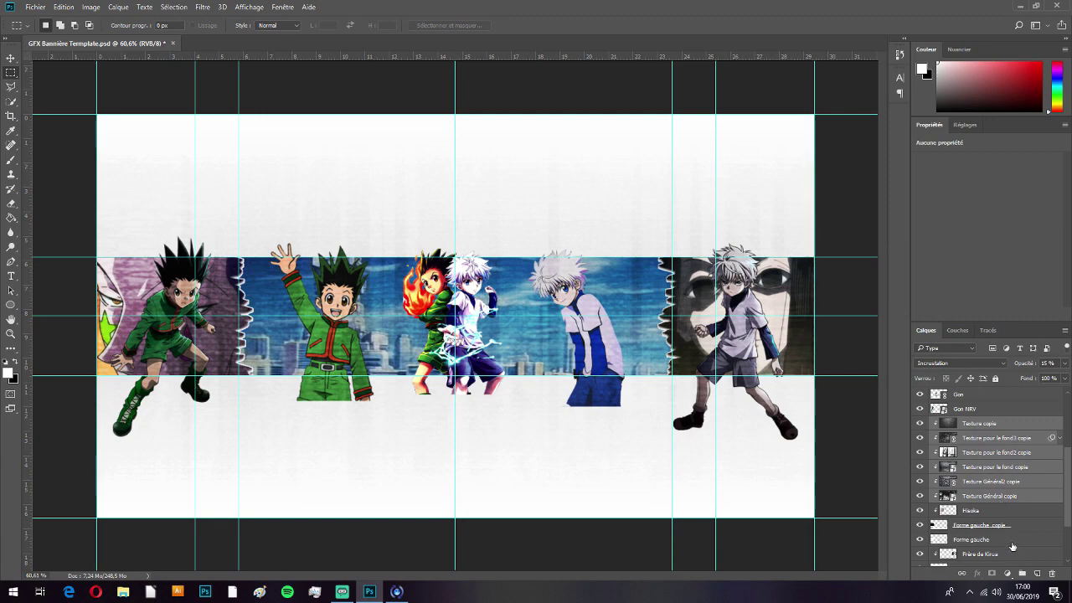
{"action": "key", "text": "ctrl+j"}
{"action": "key", "text": "ctrl+t"}
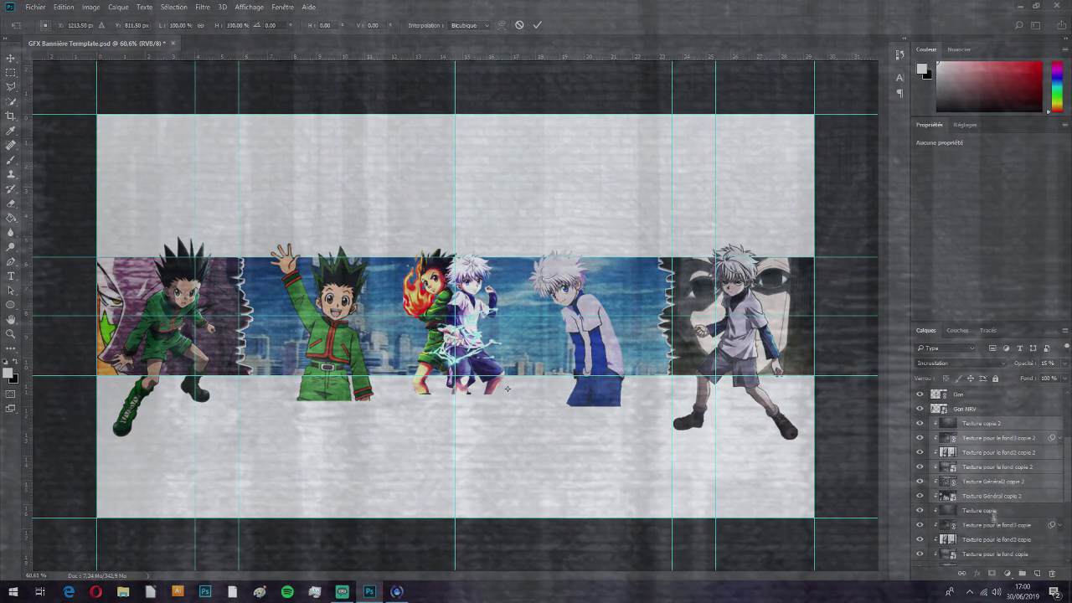
{"action": "left_click_drag", "start_coordinate": [1002, 569], "coordinate": [1027, 520]}
Step: Clip the second set of texture copies above Frère de Kirua to the Forme droite copie shape
{"action": "right_click", "coordinate": [987, 516]}
{"action": "left_click", "coordinate": [880, 304]}
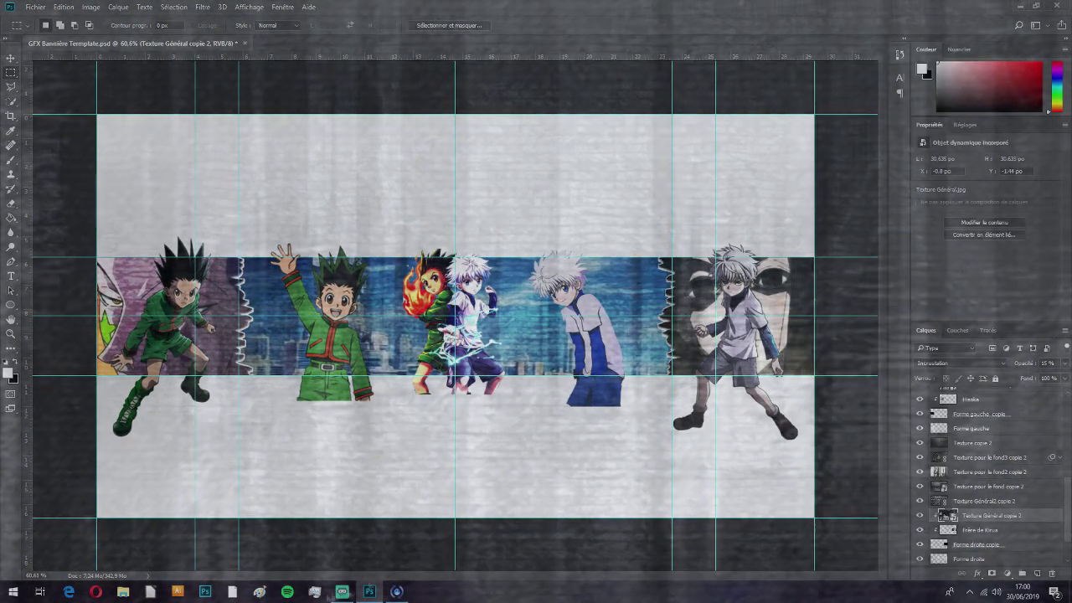
{"action": "right_click", "coordinate": [993, 490]}
{"action": "left_click", "coordinate": [879, 304]}
{"action": "right_click", "coordinate": [993, 474]}
{"action": "left_click", "coordinate": [879, 304]}
{"action": "right_click", "coordinate": [995, 459]}
{"action": "left_click", "coordinate": [880, 304]}
{"action": "right_click", "coordinate": [1001, 445]}
{"action": "left_click", "coordinate": [880, 304]}
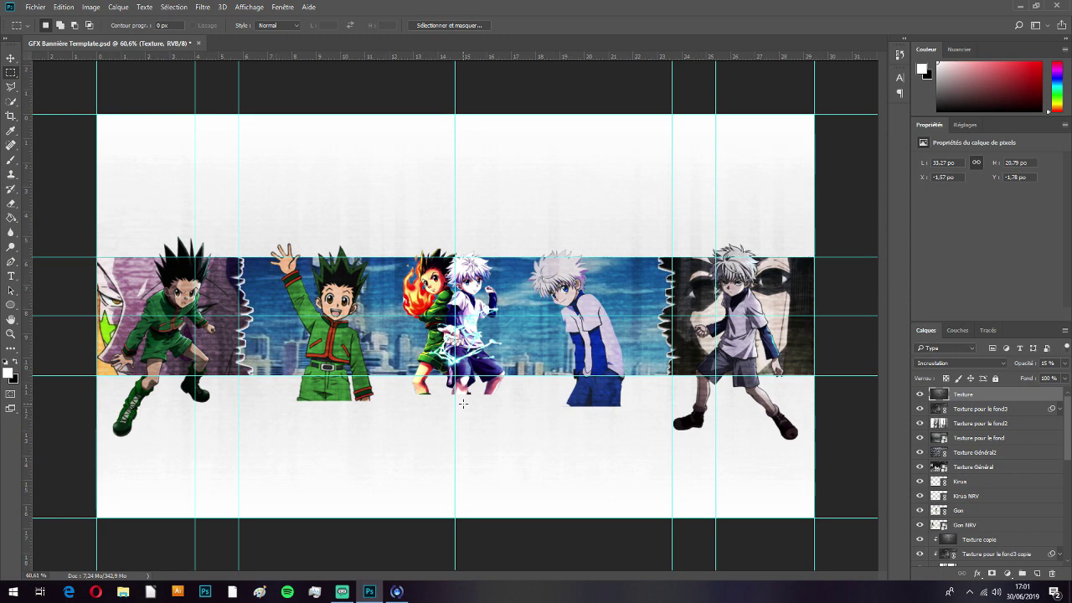
Step: Enlarge the waving Gon figure to about 4.43 × 6.68 po and position it at X 6.84, Y 5.16 po
{"action": "left_click", "coordinate": [985, 509]}
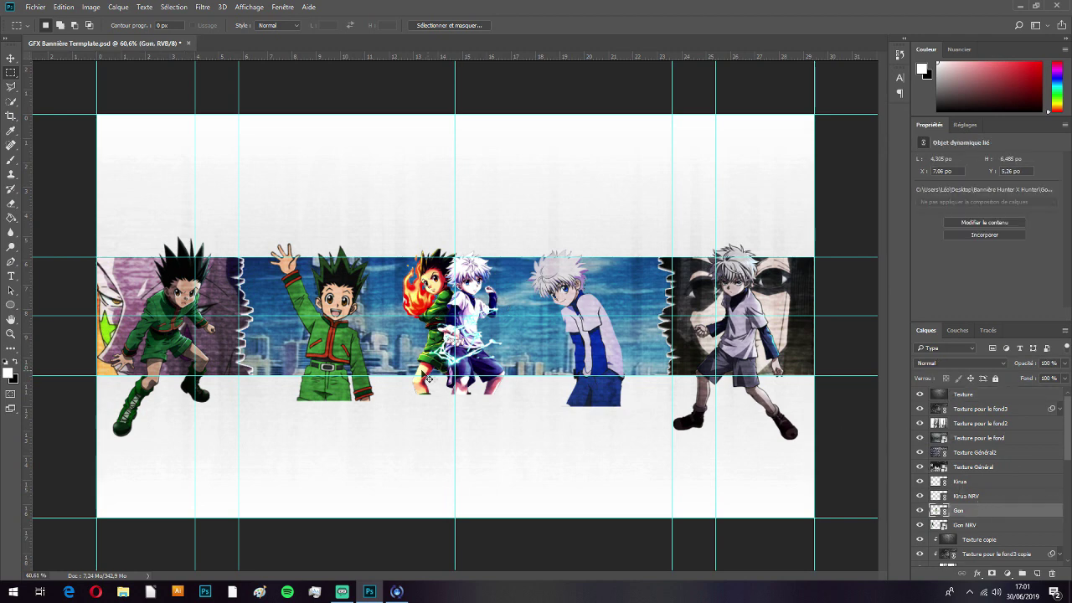
{"action": "key", "text": "ctrl+t"}
{"action": "left_click_drag", "start_coordinate": [331, 358], "coordinate": [334, 360]}
{"action": "key", "text": "Return"}
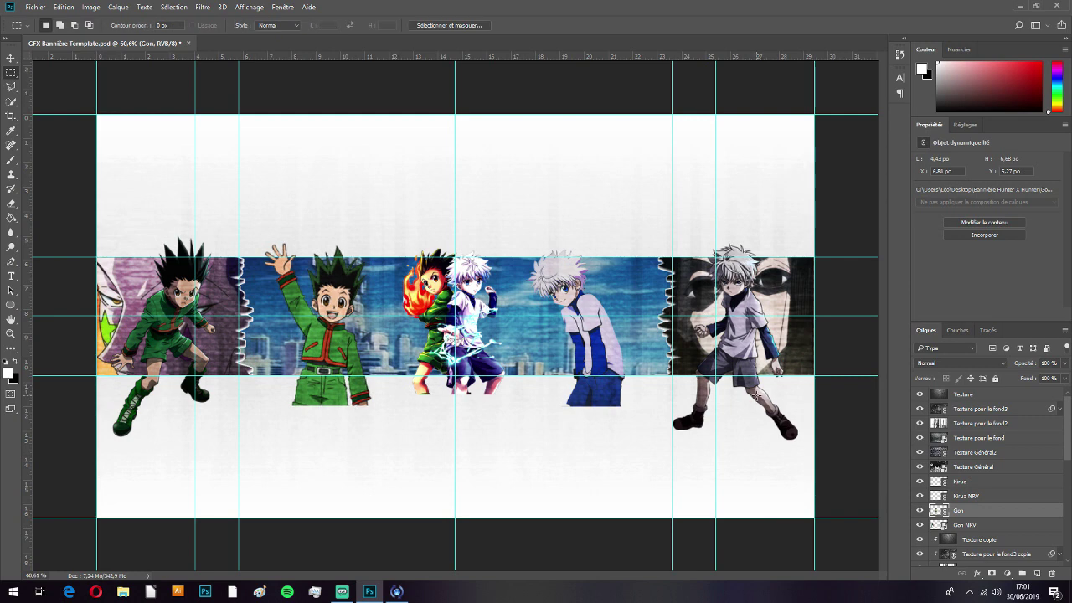
{"action": "key", "text": "ctrl+t"}
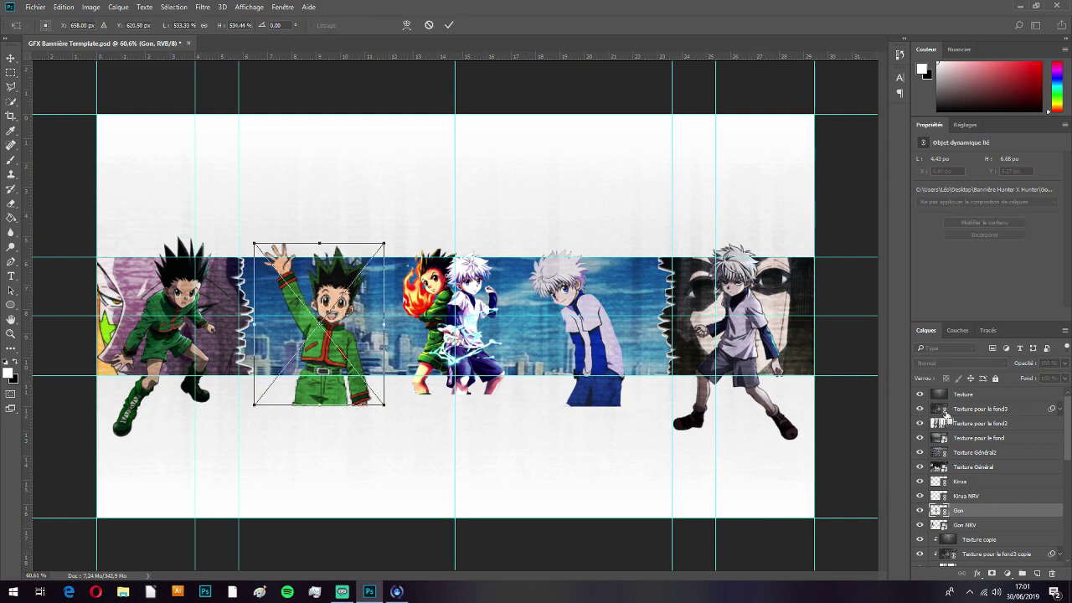
{"action": "key", "text": "Return"}
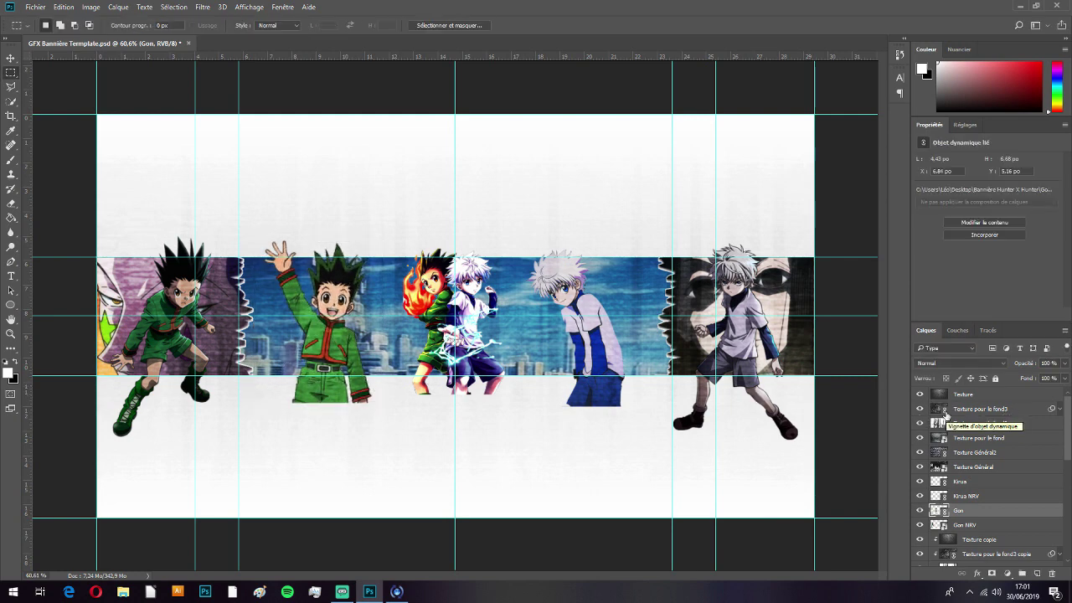
Step: Enlarge the Kirua figure to about 4.43 × 6.89 po and position it at X 17.45, Y 4.88 po
{"action": "left_click", "coordinate": [990, 492]}
{"action": "left_click", "coordinate": [989, 483]}
{"action": "key", "text": "ctrl+t"}
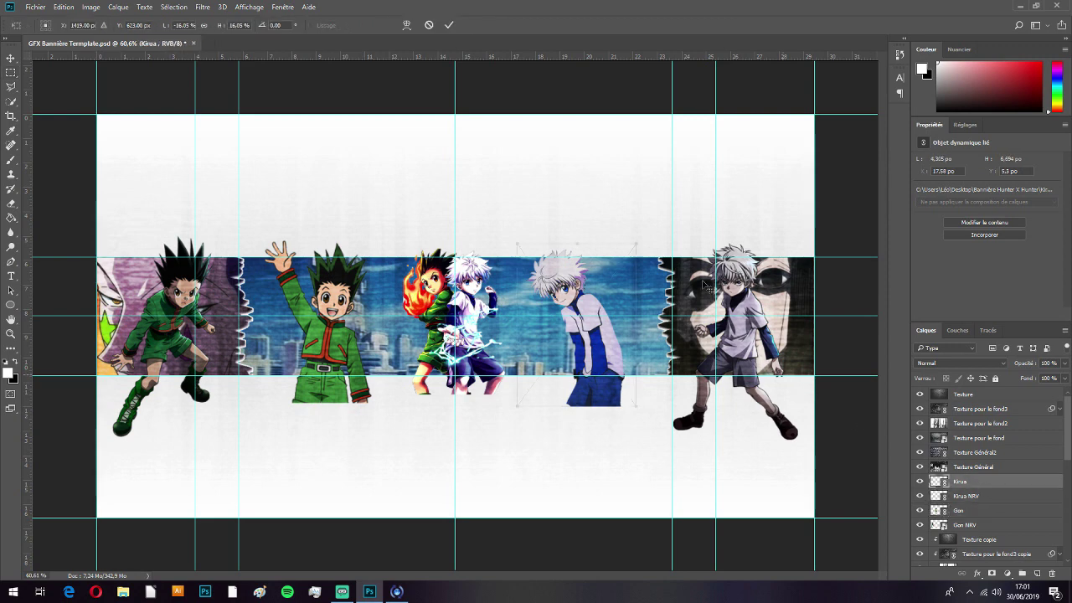
{"action": "left_click_drag", "start_coordinate": [515, 243], "coordinate": [513, 238]}
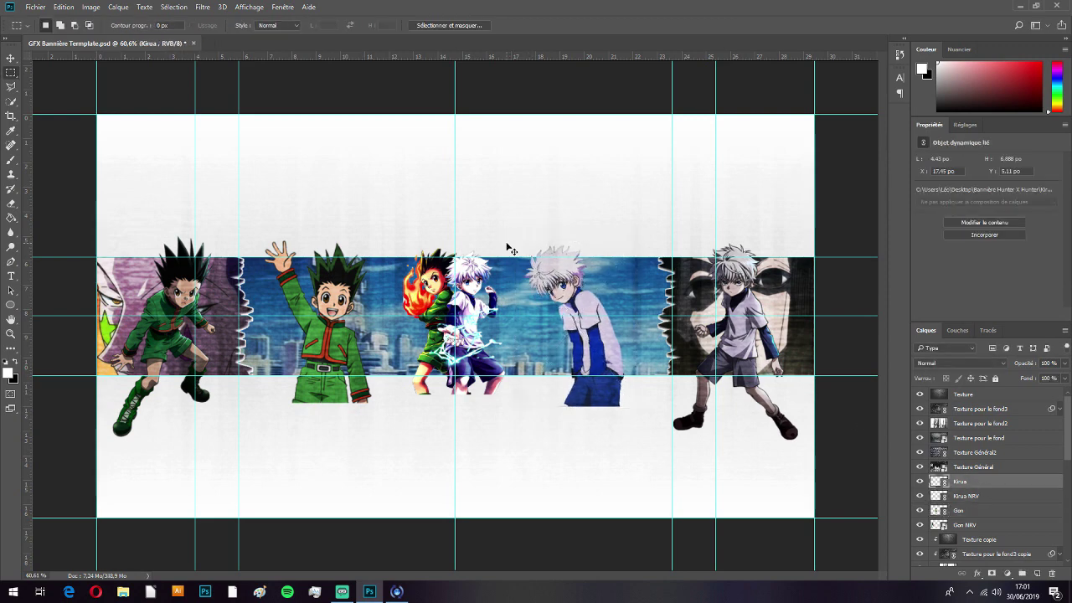
{"action": "left_click_drag", "start_coordinate": [608, 321], "coordinate": [593, 340]}
{"action": "key", "text": "Return"}
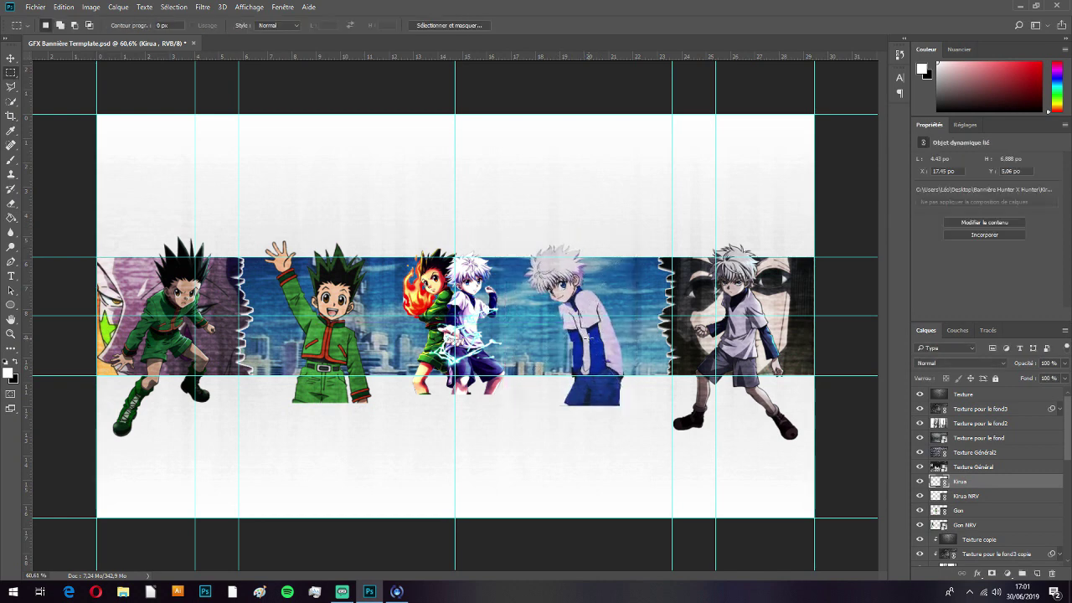
{"action": "key", "text": "ctrl+t"}
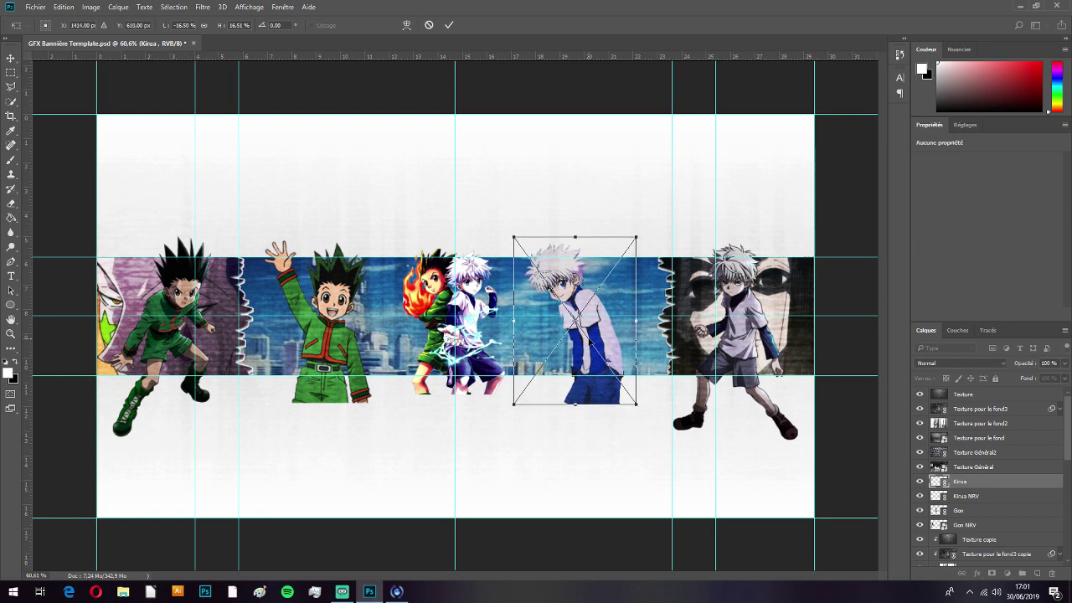
{"action": "key", "text": "Return"}
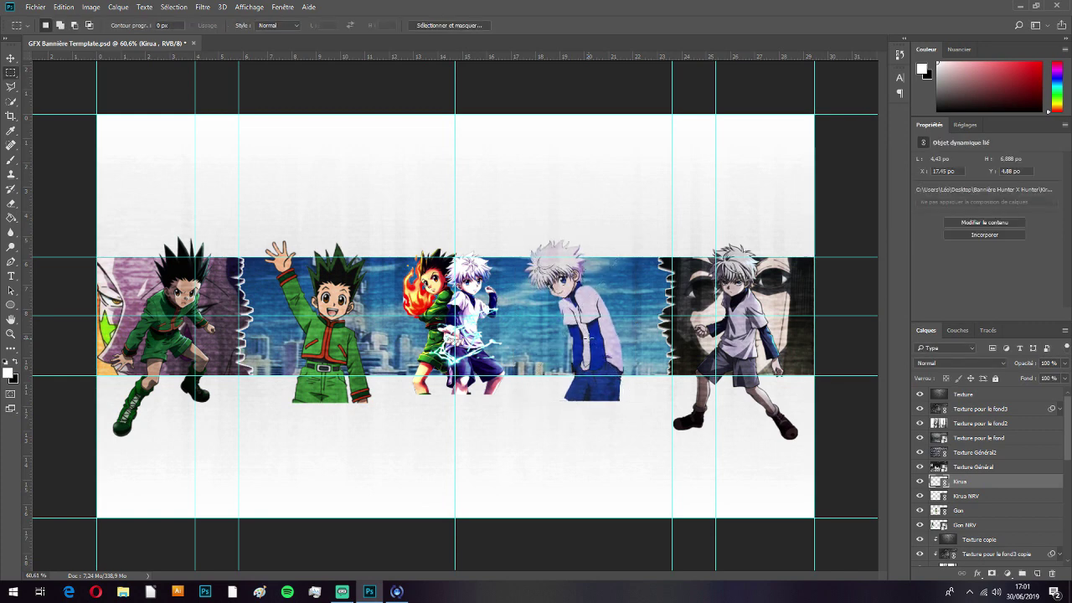
Step: Enlarge the central Gon & Kirua artwork to about 4.54 × 6.47 po
{"action": "scroll", "coordinate": [1003, 511], "scroll_direction": "down", "scroll_amount": 5}
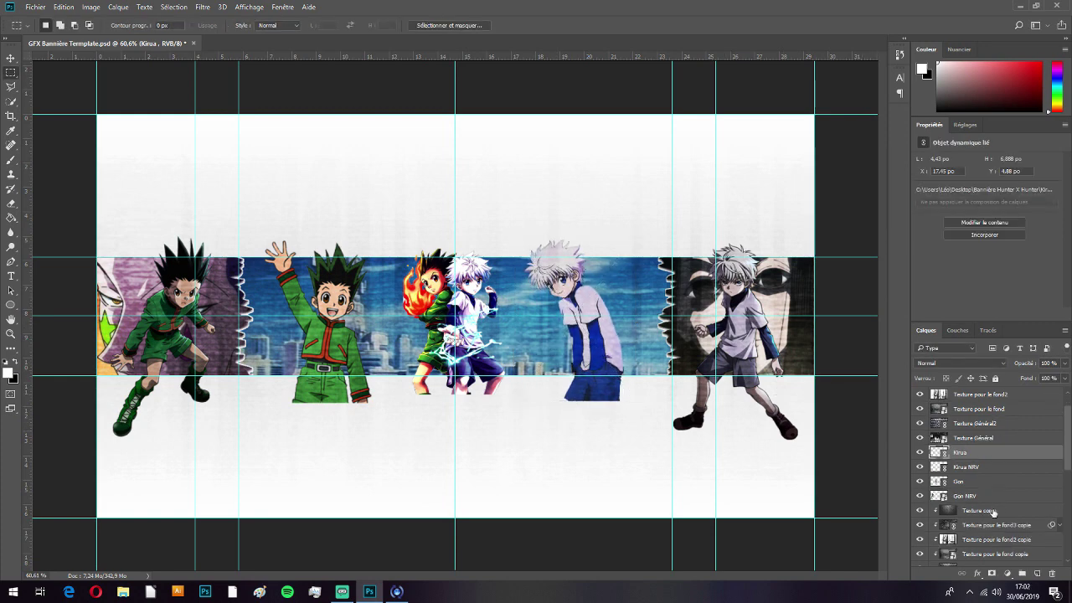
{"action": "scroll", "coordinate": [998, 540], "scroll_direction": "down", "scroll_amount": 1}
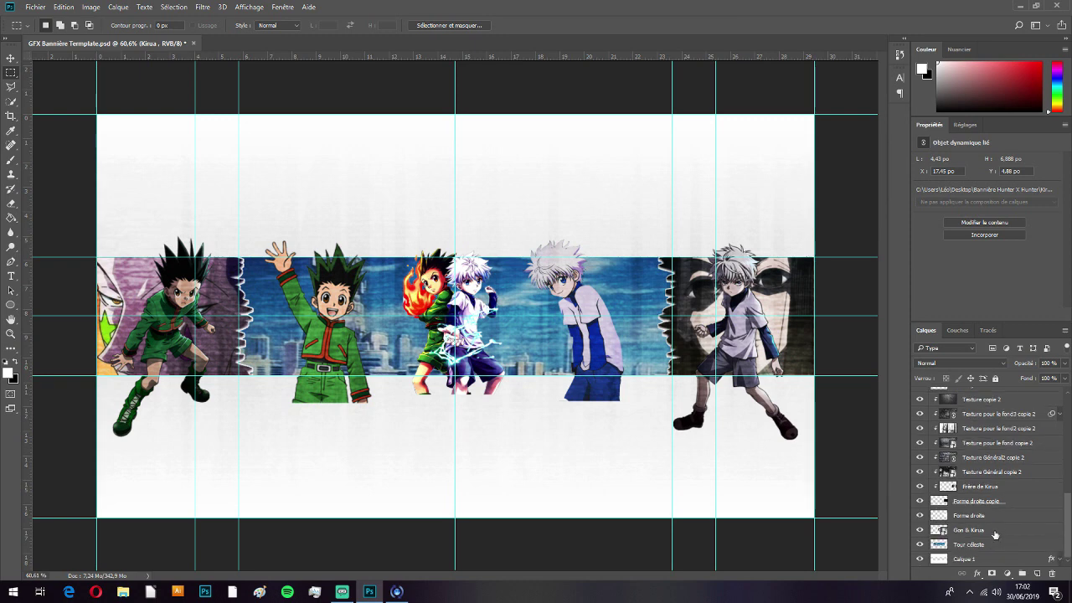
{"action": "left_click", "coordinate": [995, 533]}
{"action": "key", "text": "ctrl+t"}
{"action": "left_click_drag", "start_coordinate": [405, 251], "coordinate": [394, 237]}
Step: Nudge the Gon & Kirua artwork down and to the right to about X 12.38, Y 5.15 po
{"action": "key", "text": "Down"}
{"action": "key", "text": "Down"}
{"action": "key", "text": "Down"}
{"action": "key", "text": "Right"}
{"action": "key", "text": "Right"}
{"action": "key", "text": "Right"}
{"action": "key", "text": "Right"}
{"action": "key", "text": "Right"}
{"action": "key", "text": "Right"}
{"action": "key", "text": "Right"}
{"action": "key", "text": "Right"}
{"action": "key", "text": "Right"}
{"action": "key", "text": "Right"}
{"action": "key", "text": "Right"}
{"action": "key", "text": "Right"}
{"action": "key", "text": "Down"}
{"action": "key", "text": "Down"}
{"action": "key", "text": "Down"}
{"action": "key", "text": "Down"}
{"action": "key", "text": "Down"}
{"action": "key", "text": "Down"}
{"action": "key", "text": "Down"}
{"action": "key", "text": "Return"}
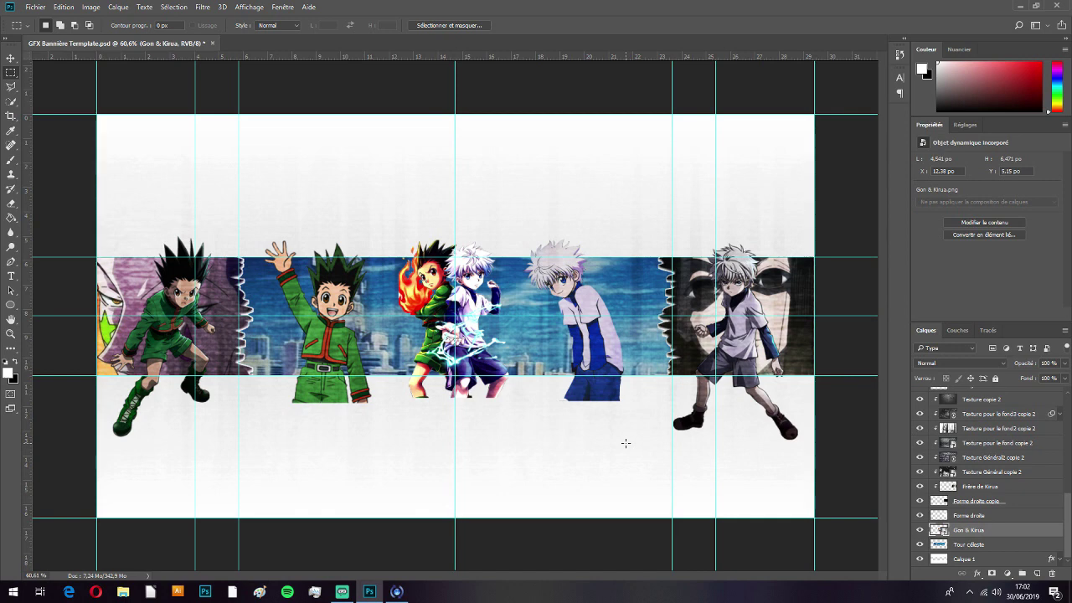
Step: Add a layer above Texture and fill a narrow vertical white rectangle about 0.6 × 4.86 po above the banner strip
{"action": "scroll", "coordinate": [998, 519], "scroll_direction": "up", "scroll_amount": 5}
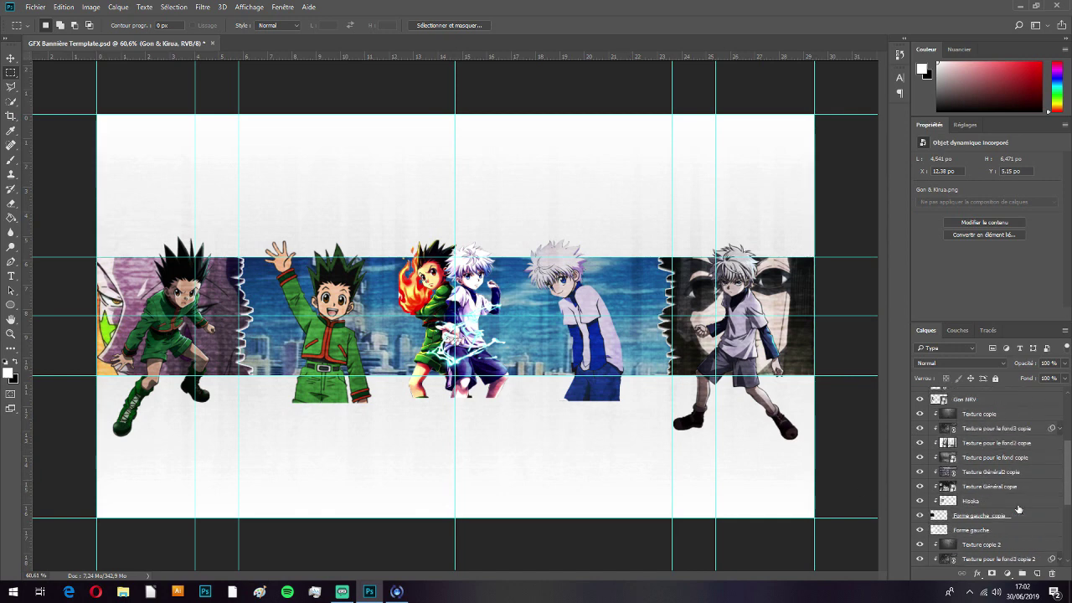
{"action": "left_click", "coordinate": [995, 395]}
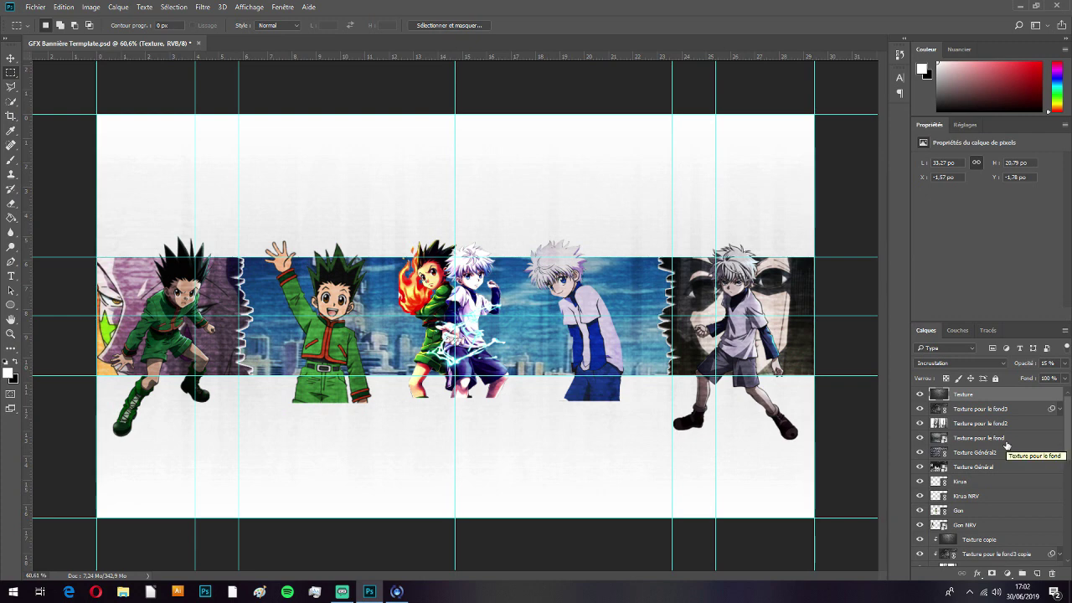
{"action": "left_click", "coordinate": [1037, 574]}
{"action": "right_click", "coordinate": [11, 76]}
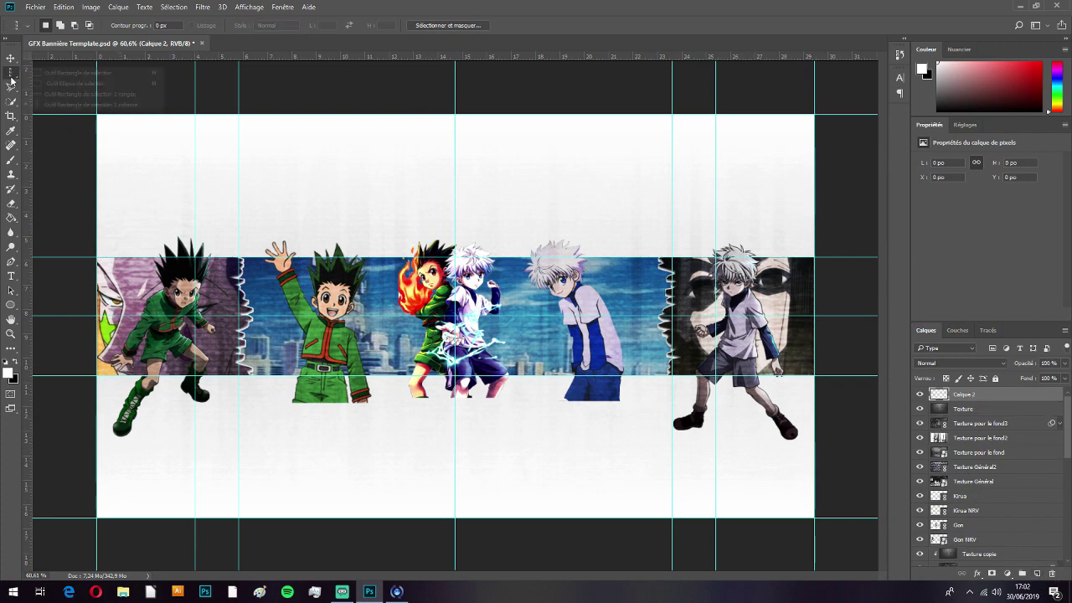
{"action": "left_click", "coordinate": [55, 76]}
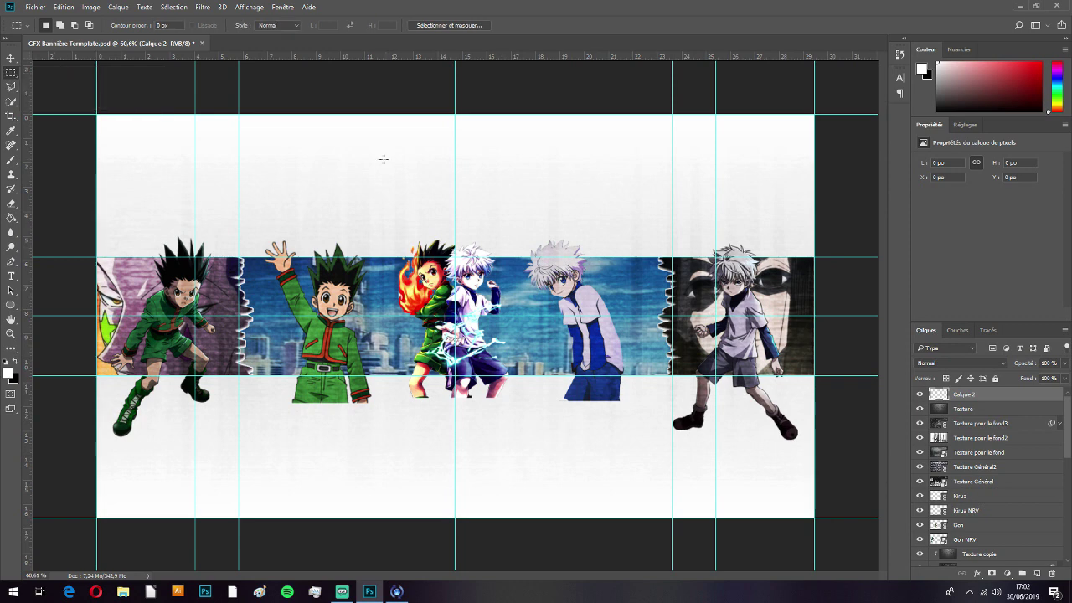
{"action": "left_click_drag", "start_coordinate": [375, 148], "coordinate": [390, 267]}
{"action": "key", "text": "g"}
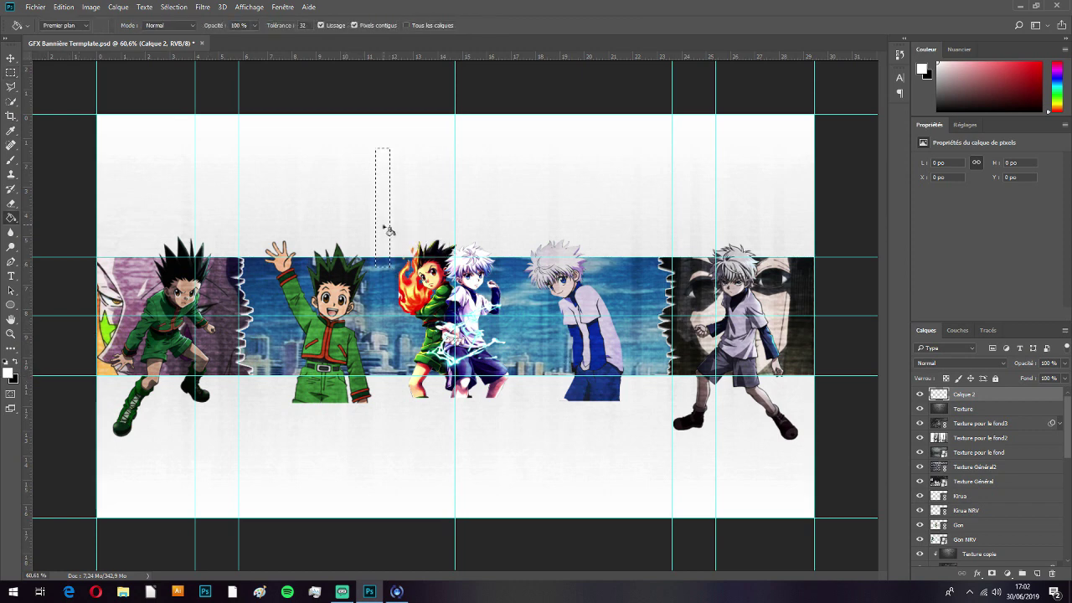
{"action": "left_click", "coordinate": [384, 232]}
{"action": "key", "text": "ctrl+d"}
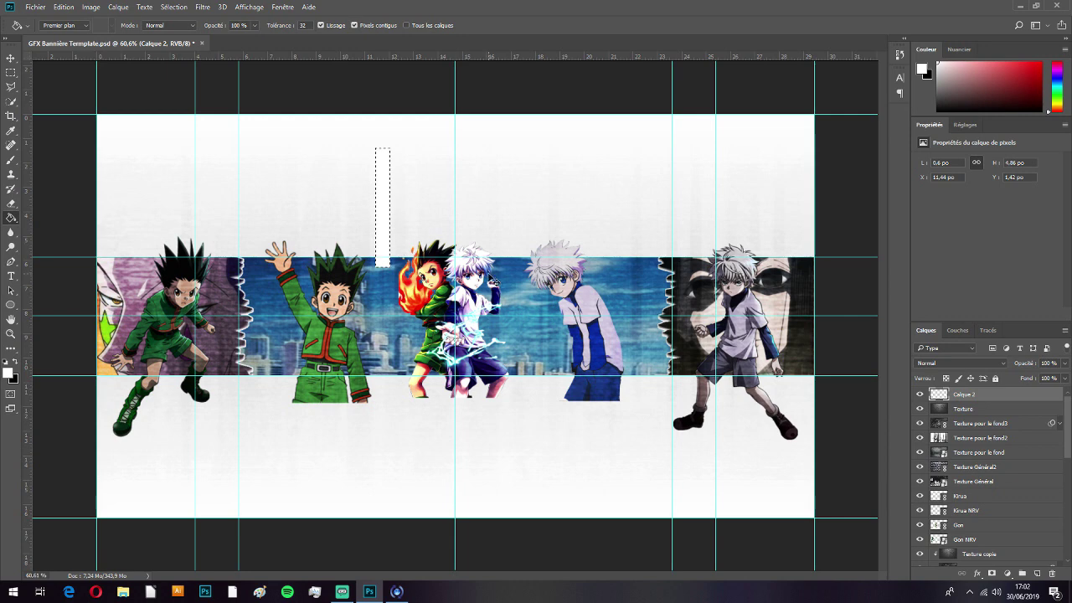
Step: Move the white bar down beside the Gon & Kirua artwork and stretch it to about 6.19 po high
{"action": "key", "text": "ctrl+t"}
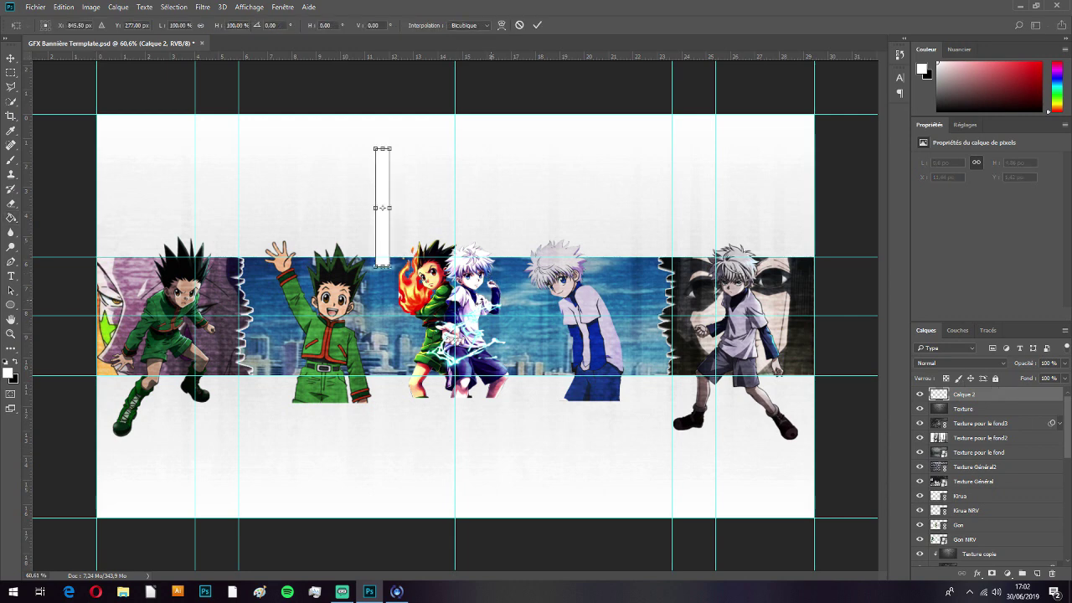
{"action": "left_click_drag", "start_coordinate": [384, 245], "coordinate": [394, 355]}
{"action": "left_click_drag", "start_coordinate": [399, 260], "coordinate": [441, 243]}
{"action": "key", "text": "ctrl+z"}
{"action": "left_click_drag", "start_coordinate": [392, 256], "coordinate": [395, 224]}
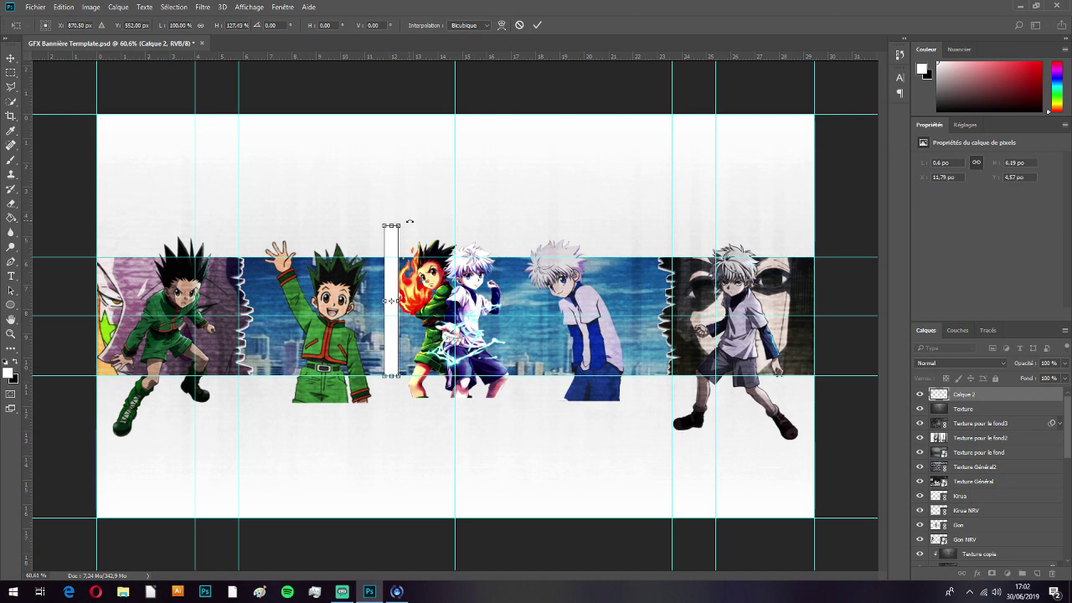
Step: Tilt the white bar to the right and place it between Gon and the central artwork, at about X 10.19, Y 5.14 po
{"action": "left_click_drag", "start_coordinate": [409, 219], "coordinate": [426, 226]}
{"action": "left_click_drag", "start_coordinate": [384, 333], "coordinate": [370, 345]}
{"action": "mouse_move", "coordinate": [424, 242]}
{"action": "left_mouse_down"}
{"action": "mouse_move", "coordinate": [433, 260]}
{"action": "mouse_move", "coordinate": [413, 238]}
{"action": "left_mouse_up"}
{"action": "key", "text": "Return"}
{"action": "key", "text": "g"}
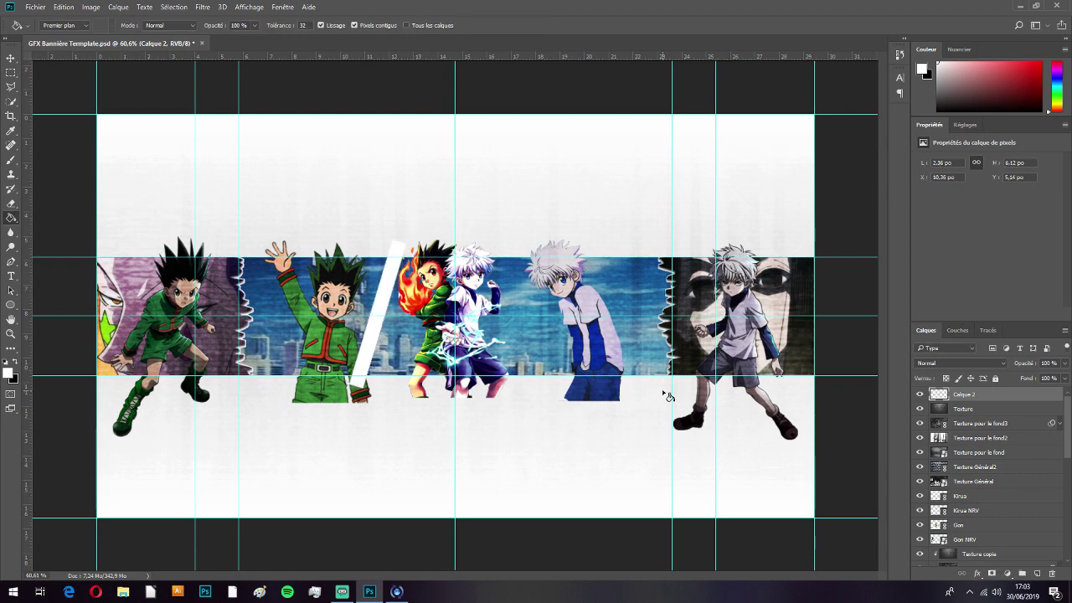
{"action": "key", "text": "ctrl+t"}
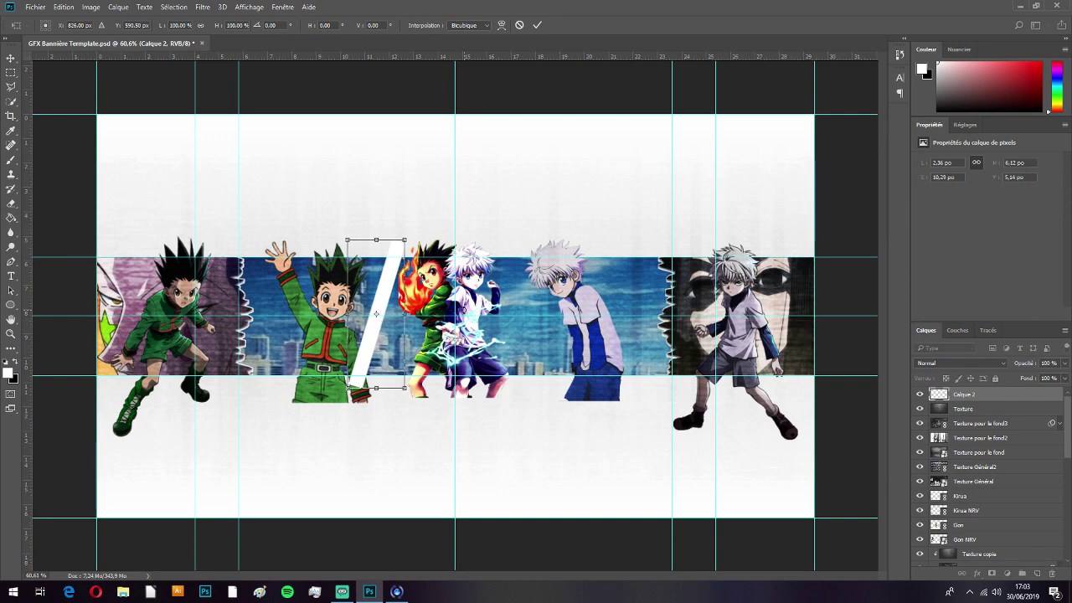
{"action": "key", "text": "Return"}
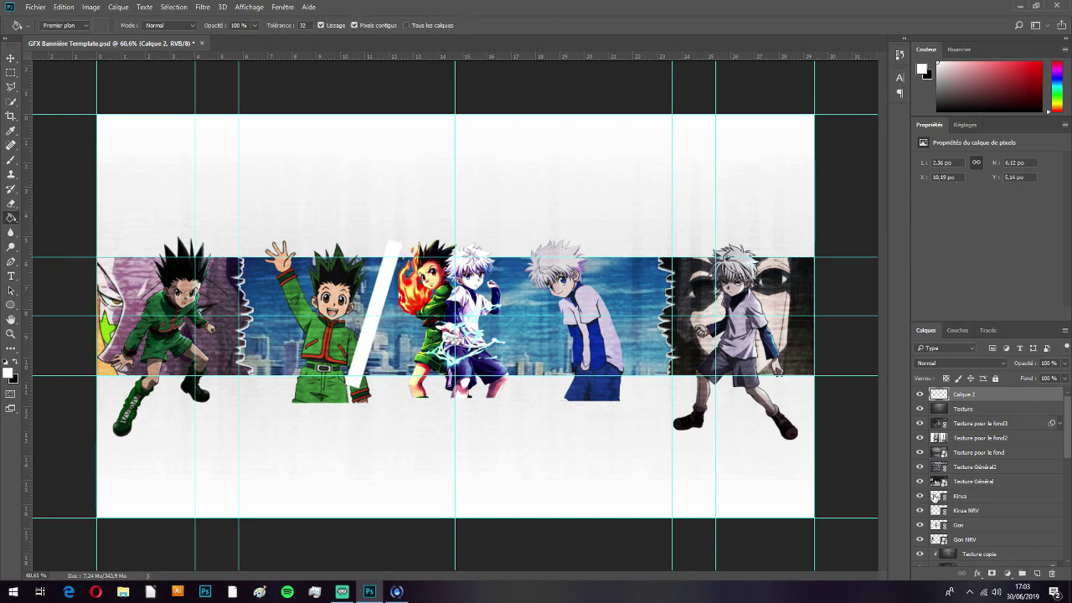
Step: Shift the Gon figure slightly right to about X 7.06, Y 5.15 po, closer to the white bar
{"action": "left_click", "coordinate": [985, 524]}
{"action": "key", "text": "ctrl+t"}
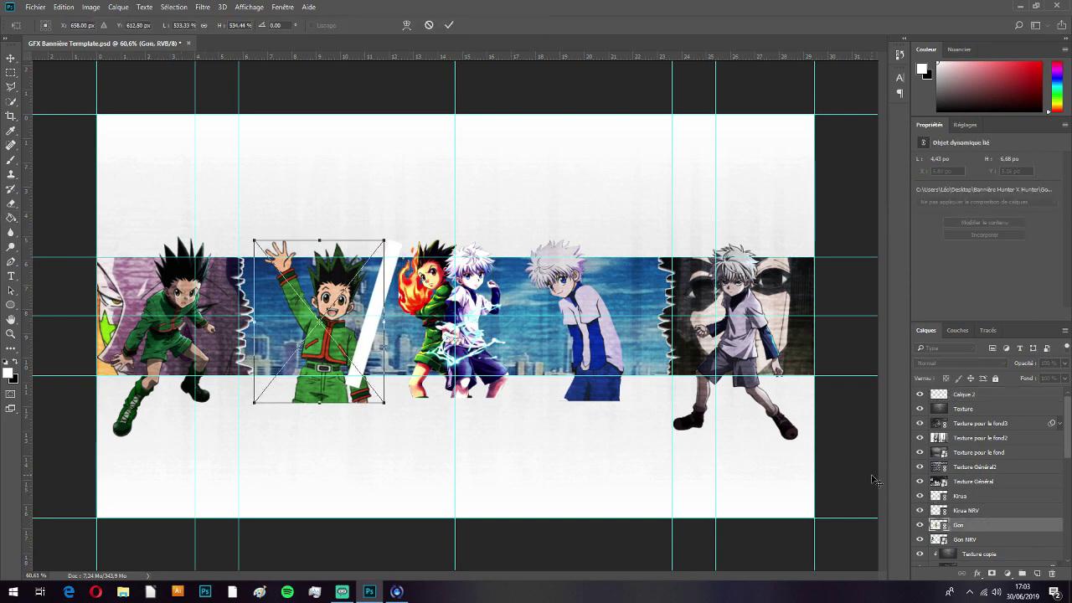
{"action": "left_click_drag", "start_coordinate": [344, 343], "coordinate": [349, 343]}
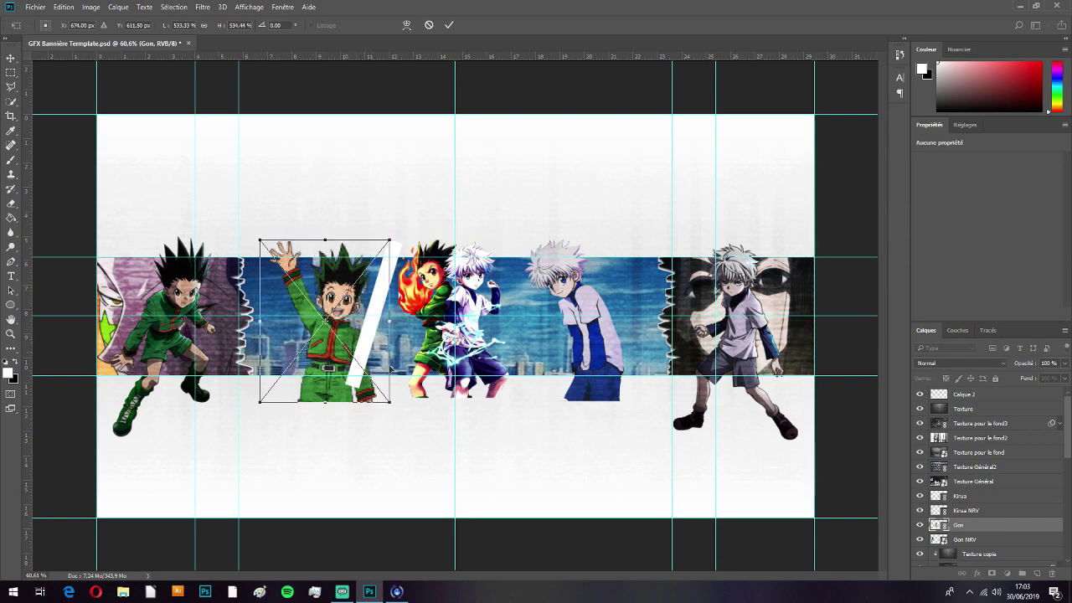
{"action": "key", "text": "Return"}
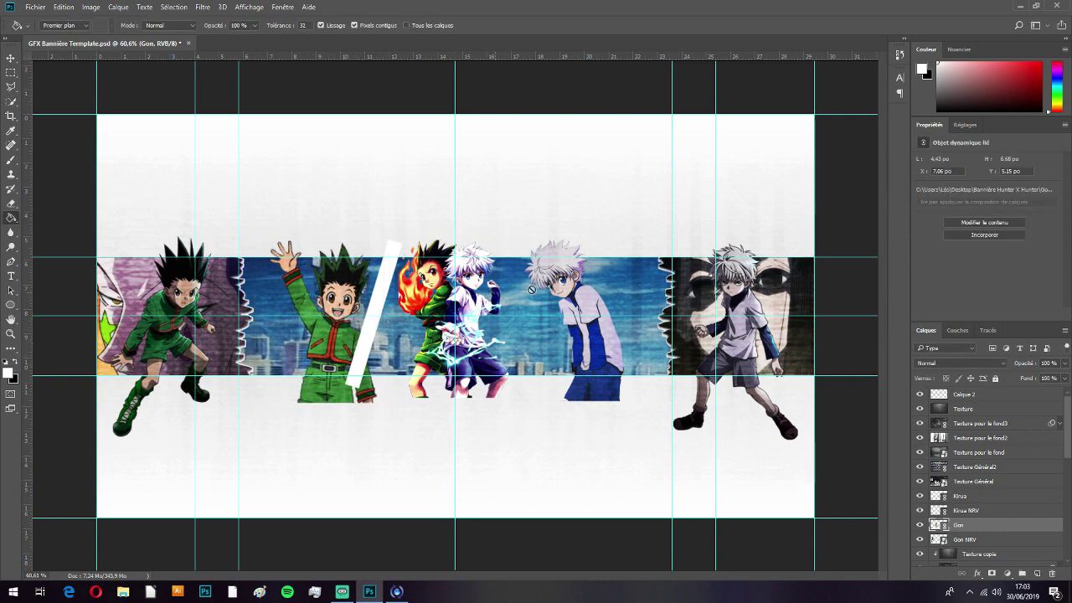
Step: Rename the white bar's layer as Barre de gauche
{"action": "left_click", "coordinate": [972, 395]}
{"action": "double_click", "coordinate": [966, 396]}
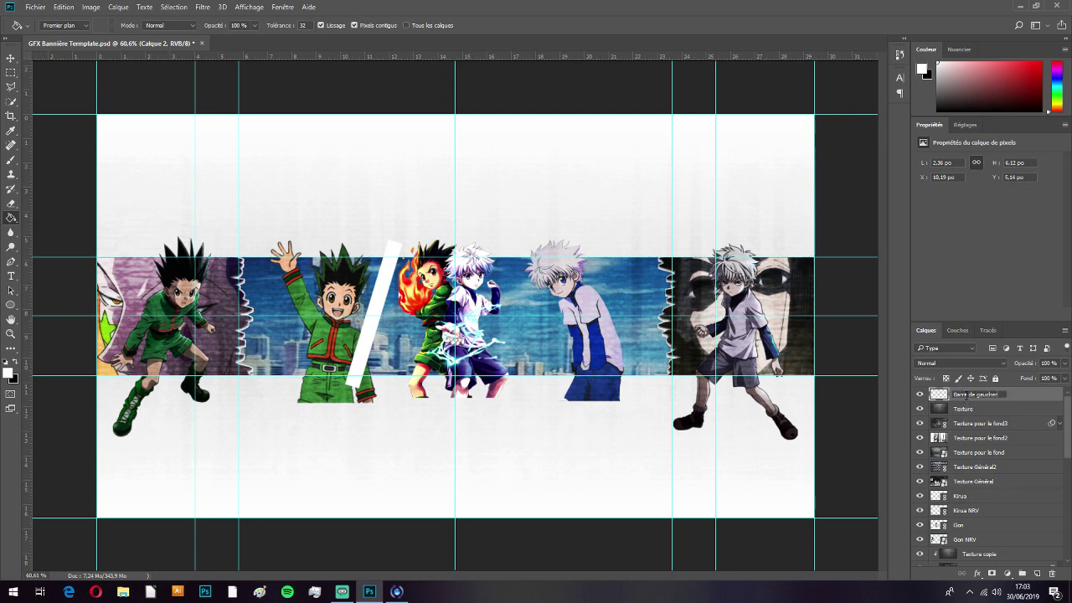
{"action": "key", "text": "Return"}
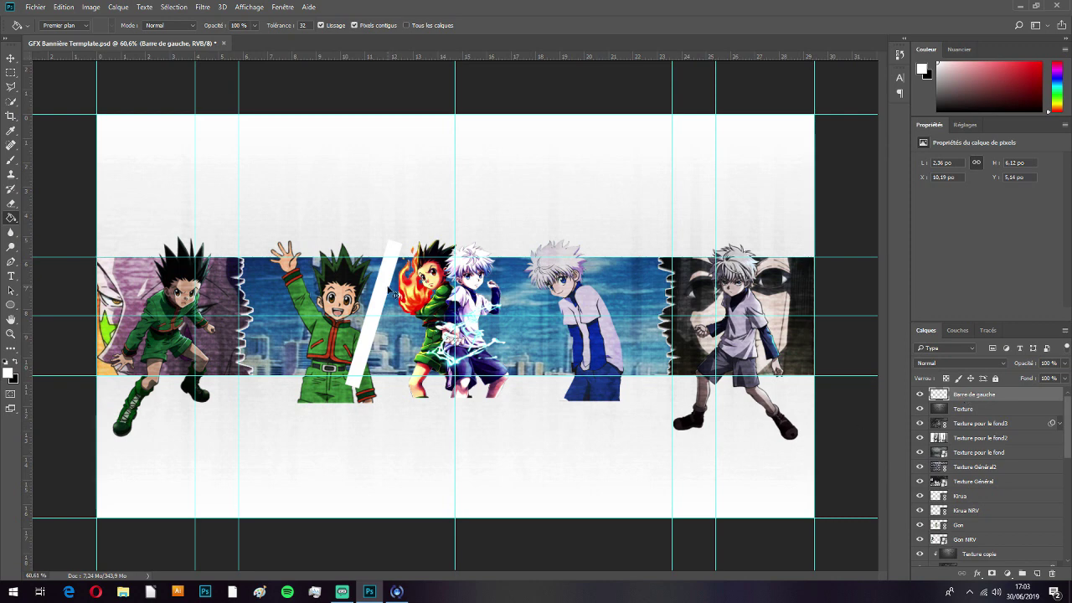
Step: Duplicate the white bar, flip the copy horizontally and place it right of the central artwork at about X 16.28, Y 5.14 po
{"action": "key", "text": "ctrl+j"}
{"action": "key", "text": "ctrl+t"}
{"action": "left_click_drag", "start_coordinate": [383, 356], "coordinate": [516, 357]}
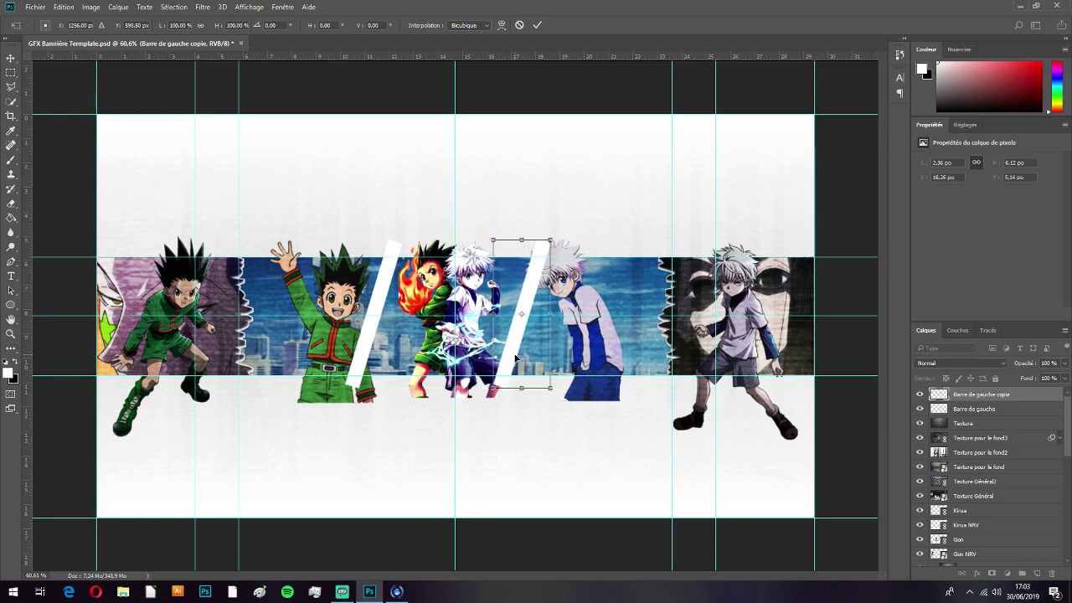
{"action": "right_click", "coordinate": [516, 358]}
{"action": "left_click", "coordinate": [588, 523]}
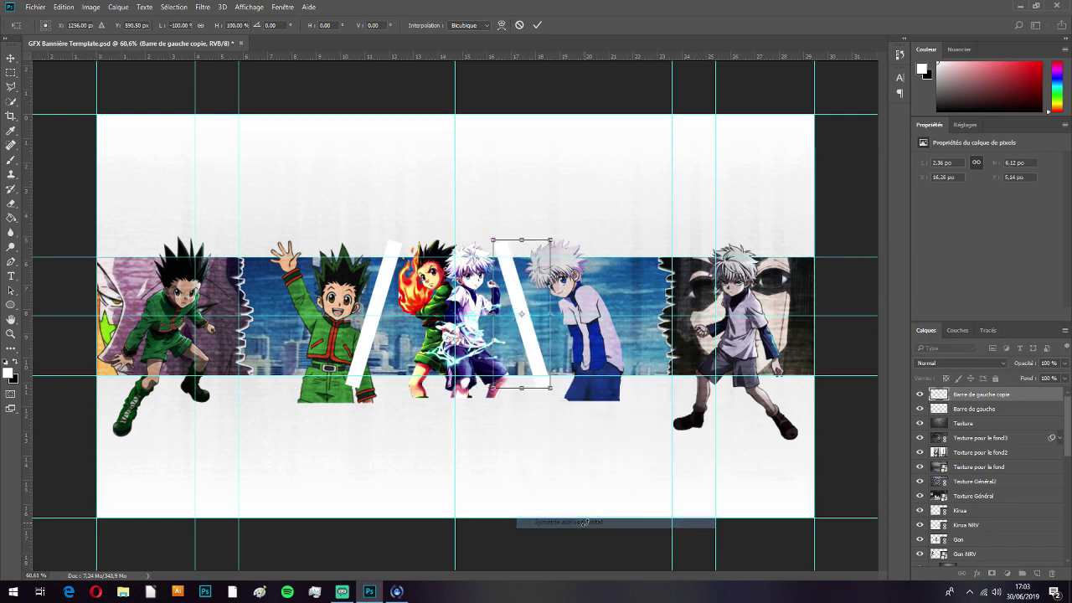
{"action": "left_click_drag", "start_coordinate": [537, 365], "coordinate": [537, 365]}
{"action": "key", "text": "Return"}
{"action": "key", "text": "g"}
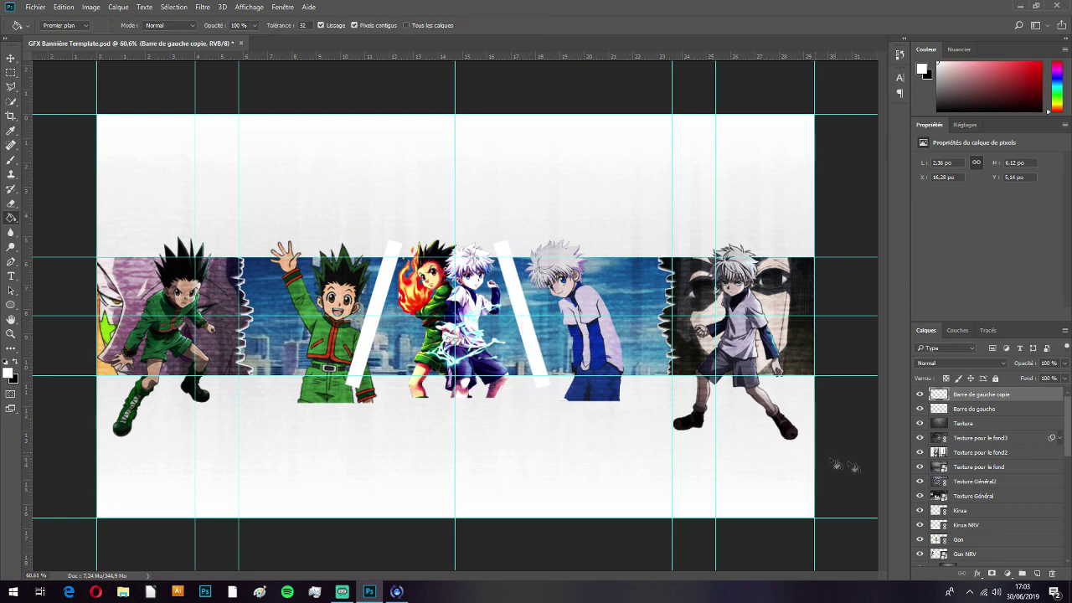
Step: Move the Barre de gauche layer directly below the Gon layer
{"action": "left_click", "coordinate": [995, 409]}
{"action": "left_click_drag", "start_coordinate": [994, 414], "coordinate": [999, 550]}
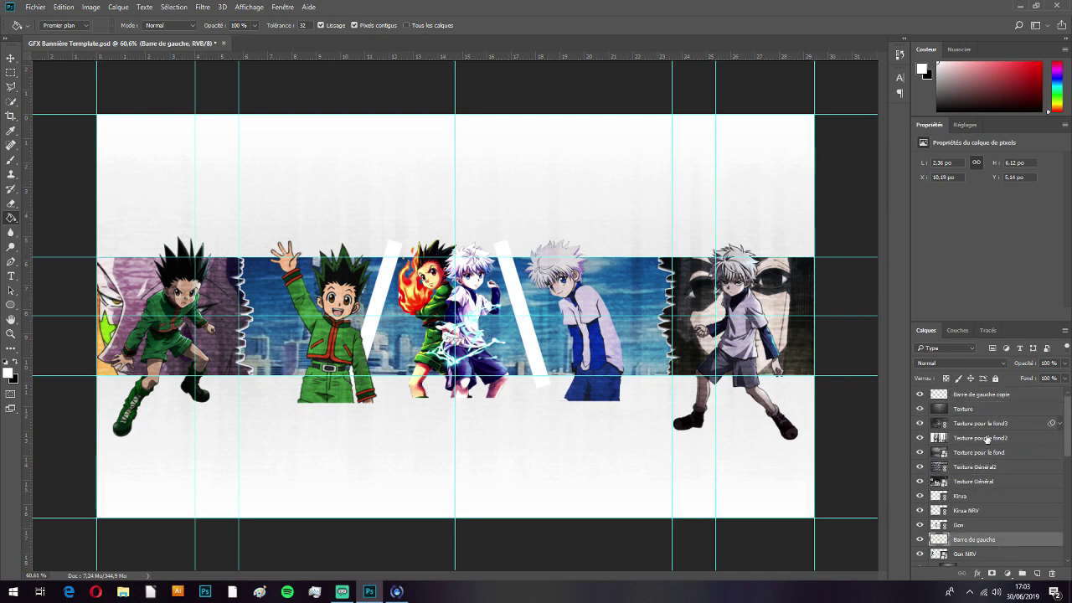
Step: Move the Kirua figure closer to the mirrored bar and enlarge it to about 4.68 × 7.28 po, at about X 16.9, Y 4.8 po
{"action": "left_click", "coordinate": [968, 497]}
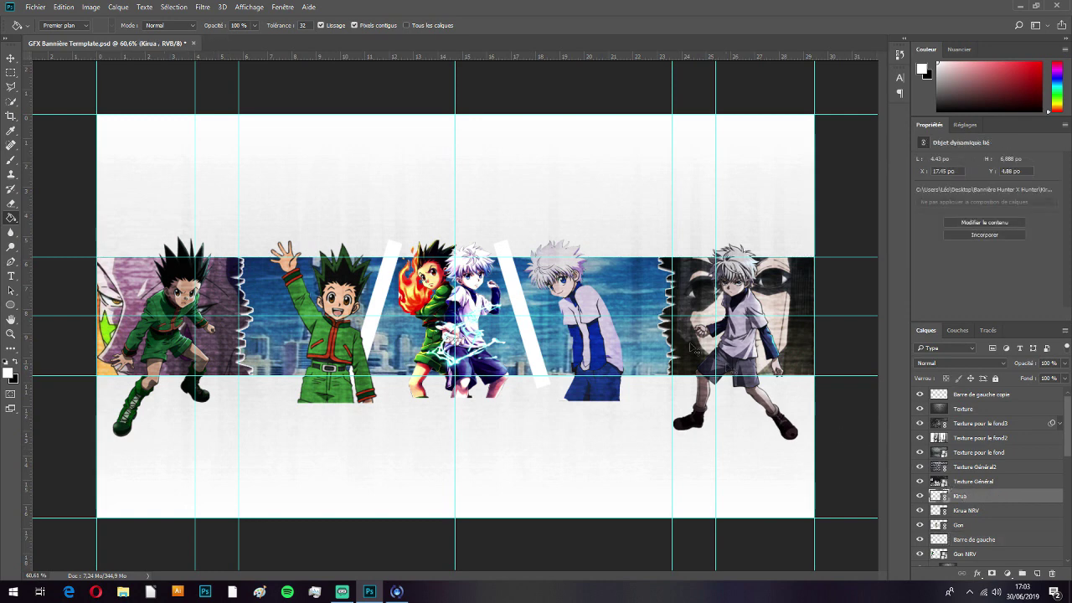
{"action": "key", "text": "ctrl+t"}
{"action": "left_click_drag", "start_coordinate": [572, 322], "coordinate": [564, 321]}
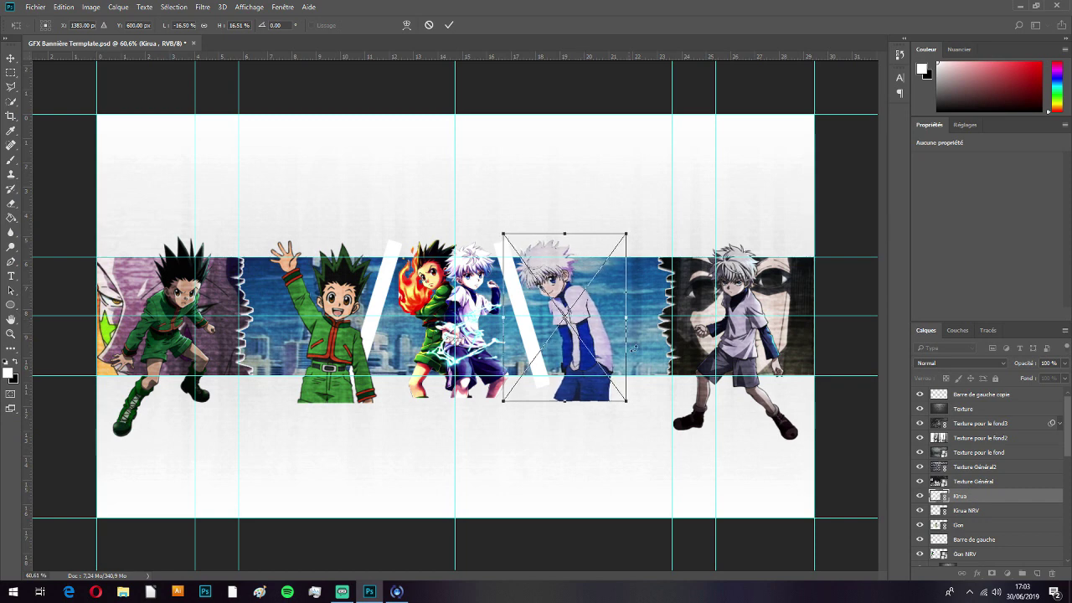
{"action": "left_click", "coordinate": [630, 239]}
{"action": "left_click_drag", "start_coordinate": [629, 235], "coordinate": [638, 230]}
{"action": "left_click_drag", "start_coordinate": [574, 333], "coordinate": [570, 340]}
{"action": "key", "text": "Return"}
{"action": "key", "text": "g"}
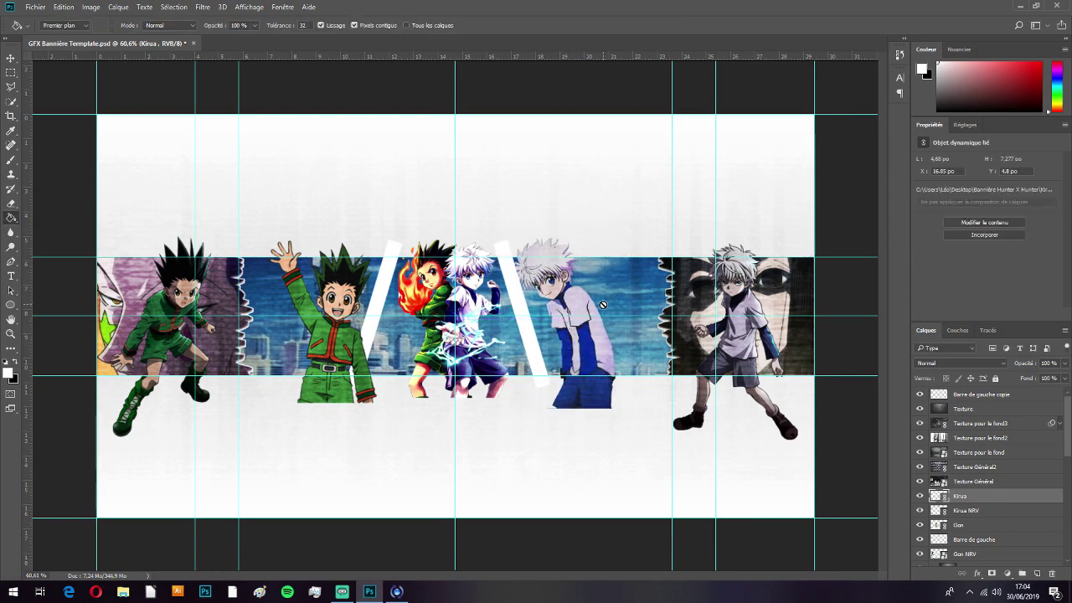
{"action": "key", "text": "ctrl+t"}
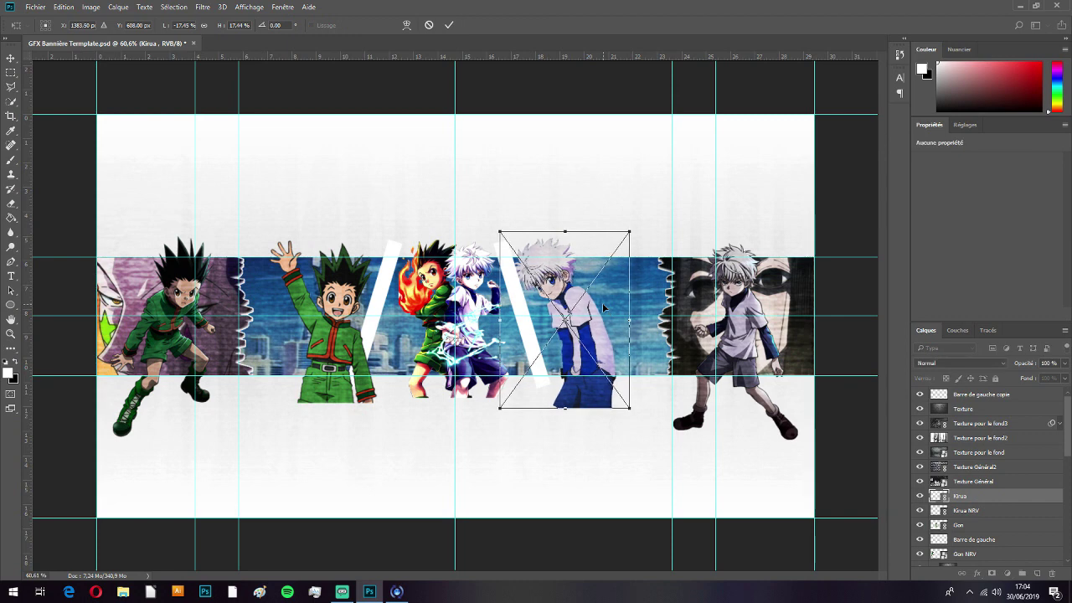
{"action": "key", "text": "Return"}
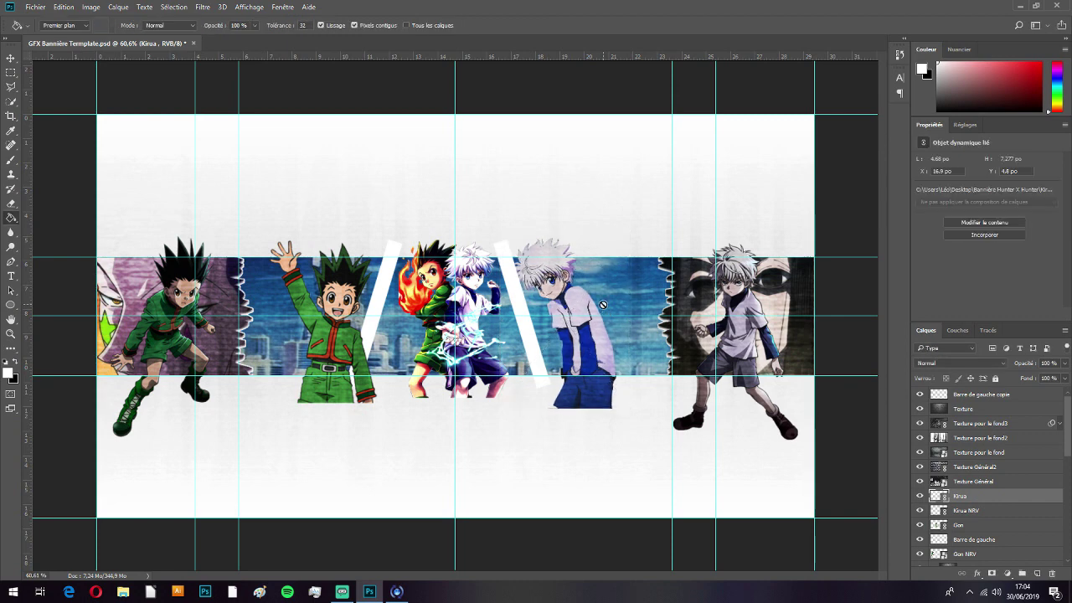
Step: Rename the mirrored bar's layer as Barre de droite and move it directly below the Kirua layer
{"action": "left_click", "coordinate": [1000, 395]}
{"action": "type", "text": "Ba"}
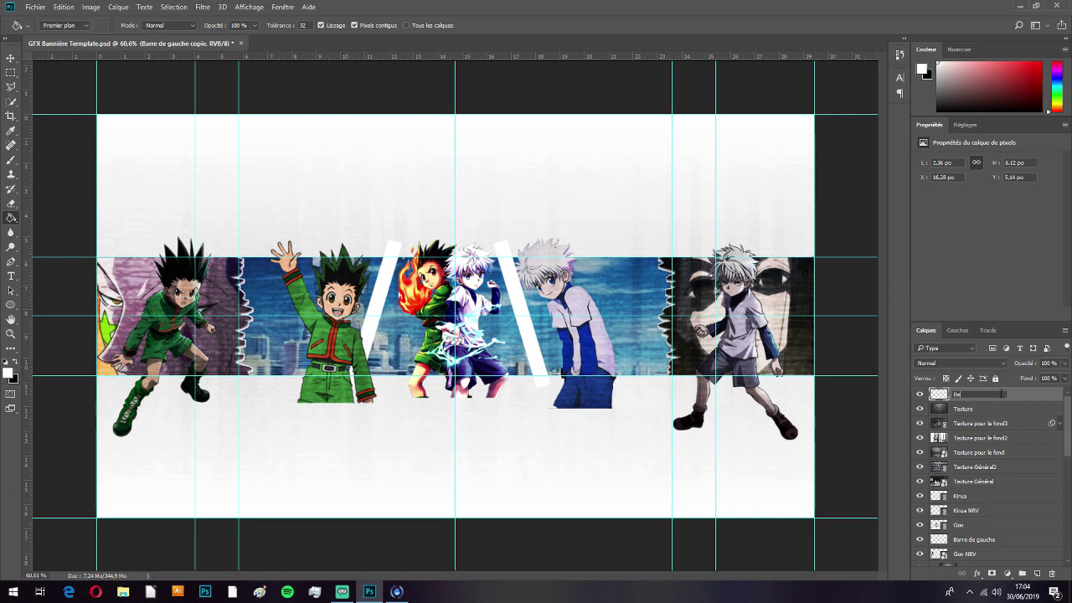
{"action": "type", "text": "rre de droite"}
{"action": "key", "text": "Return"}
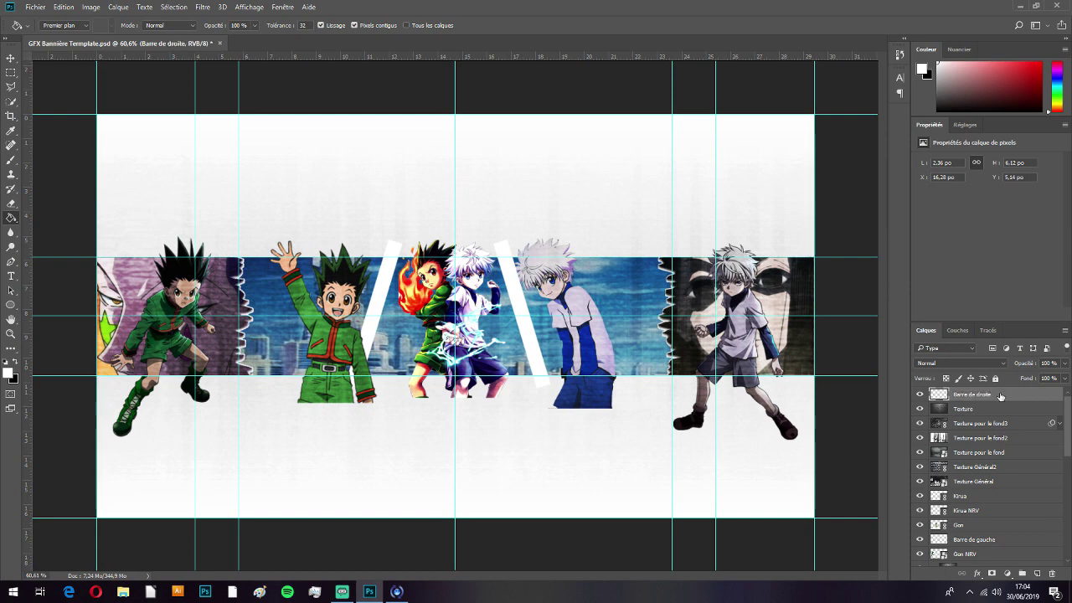
{"action": "left_click_drag", "start_coordinate": [1000, 395], "coordinate": [996, 507]}
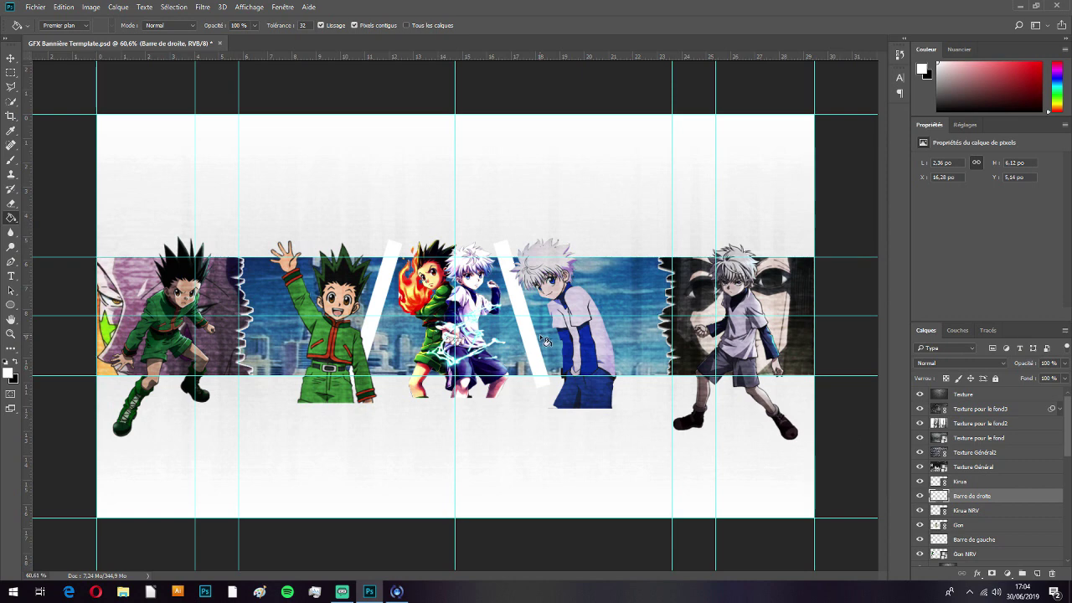
Step: Nudge the Barre de droite bar right to about X 16.35 po
{"action": "key", "text": "ctrl+t"}
{"action": "key", "text": "Right"}
{"action": "key", "text": "Right"}
{"action": "key", "text": "Right"}
{"action": "key", "text": "Right"}
{"action": "key", "text": "Right"}
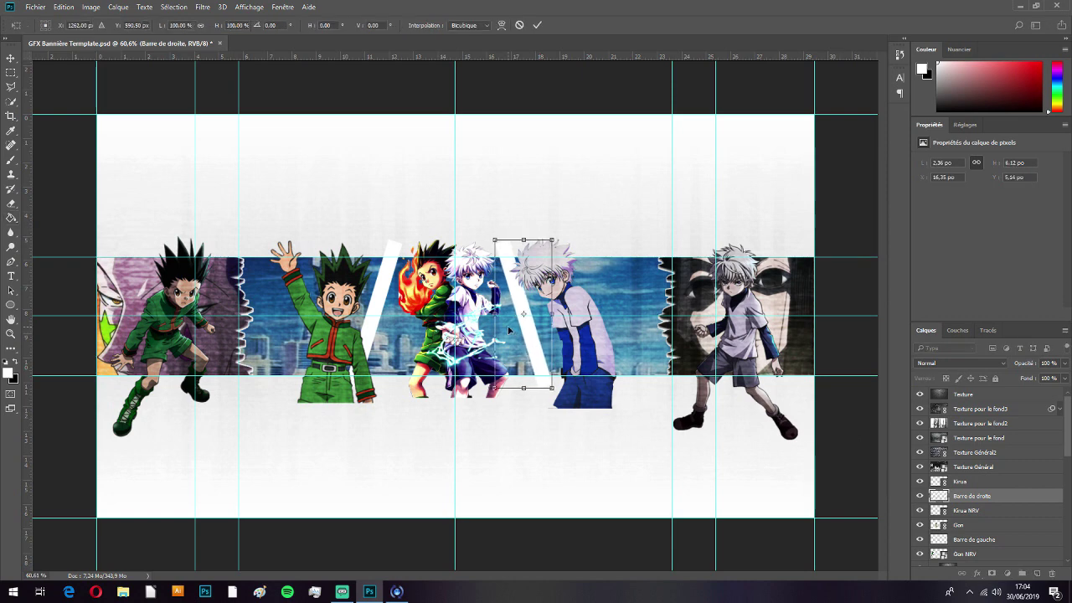
{"action": "key", "text": "Return"}
{"action": "key", "text": "g"}
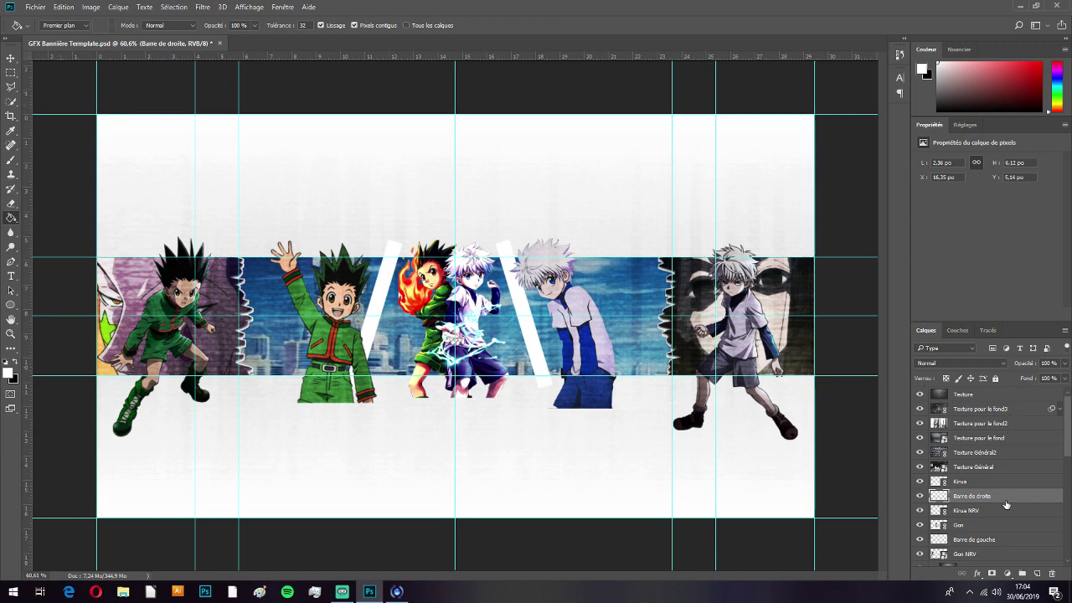
Step: Duplicate both white bars and move the left bar's copy over the right one at about X 16.35 po to form an X
{"action": "scroll", "coordinate": [1005, 499], "scroll_direction": "down", "scroll_amount": 2}
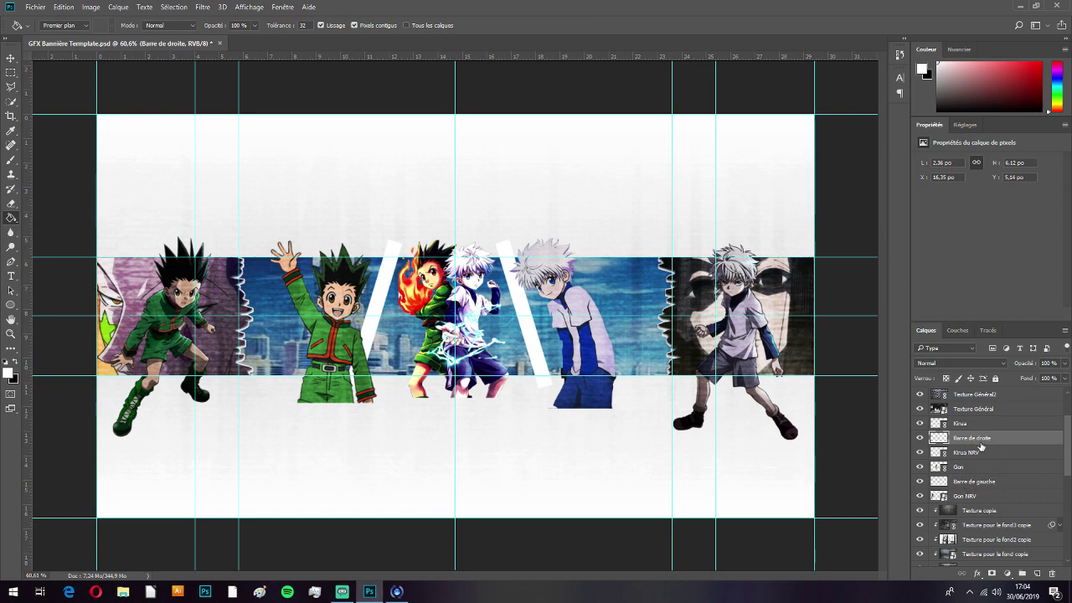
{"action": "left_click", "coordinate": [986, 482], "text": "ctrl"}
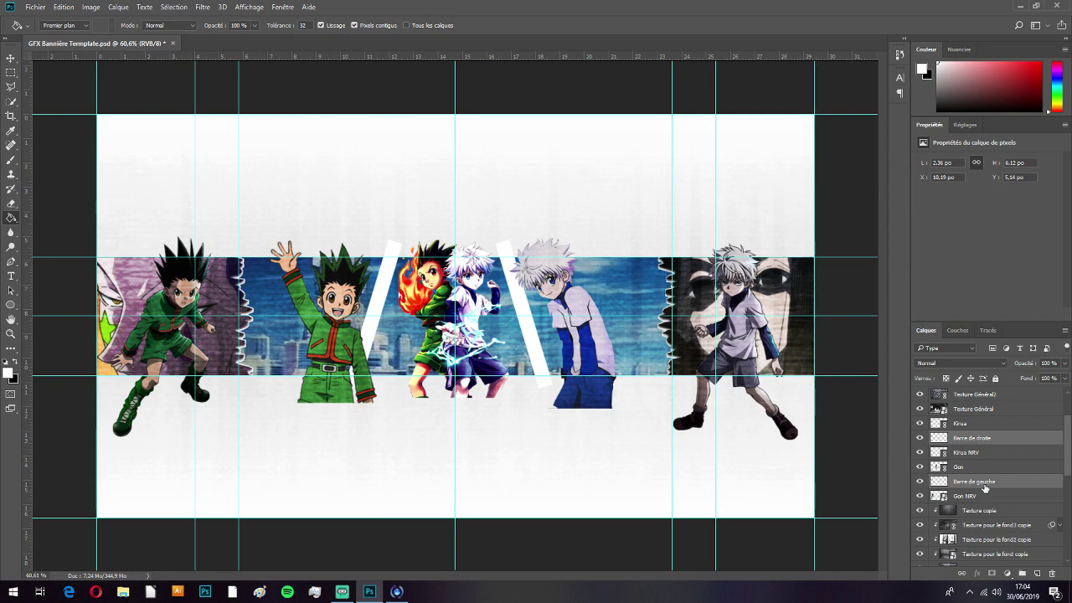
{"action": "key", "text": "ctrl+j"}
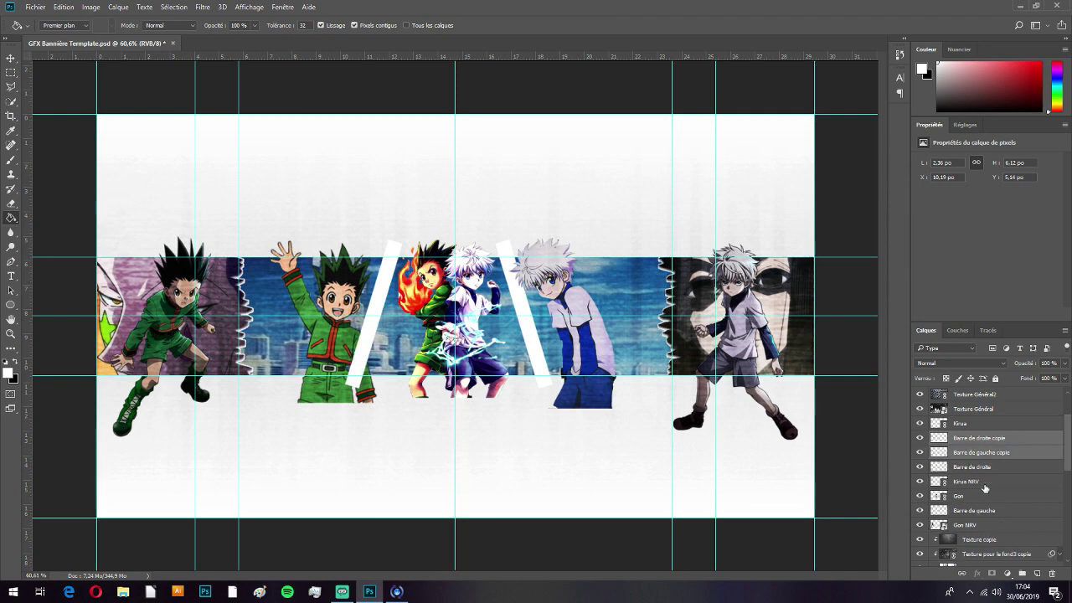
{"action": "left_click", "coordinate": [1023, 451]}
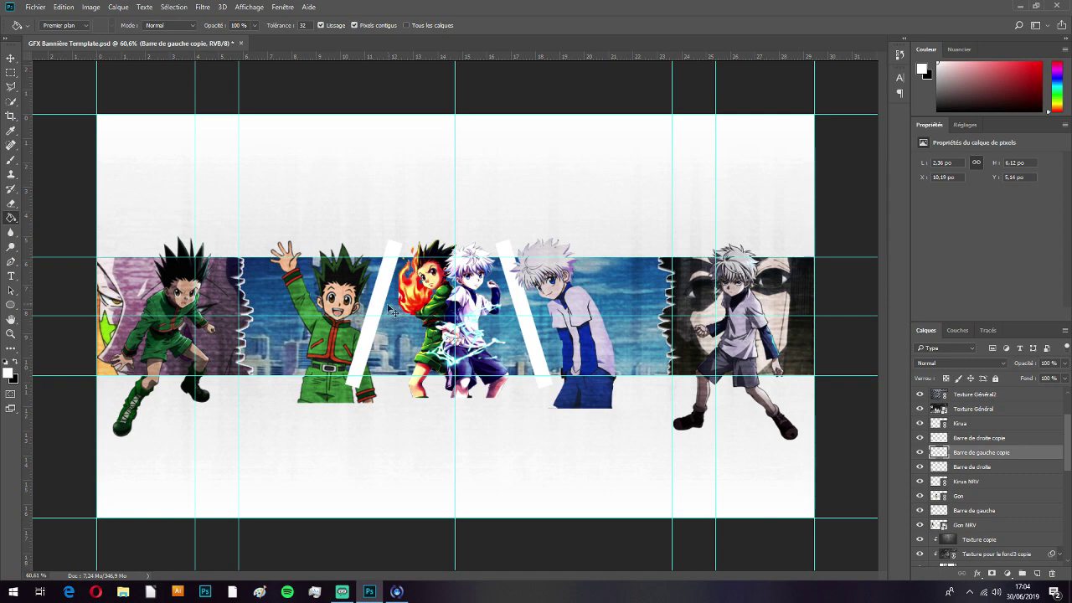
{"action": "key", "text": "ctrl+t"}
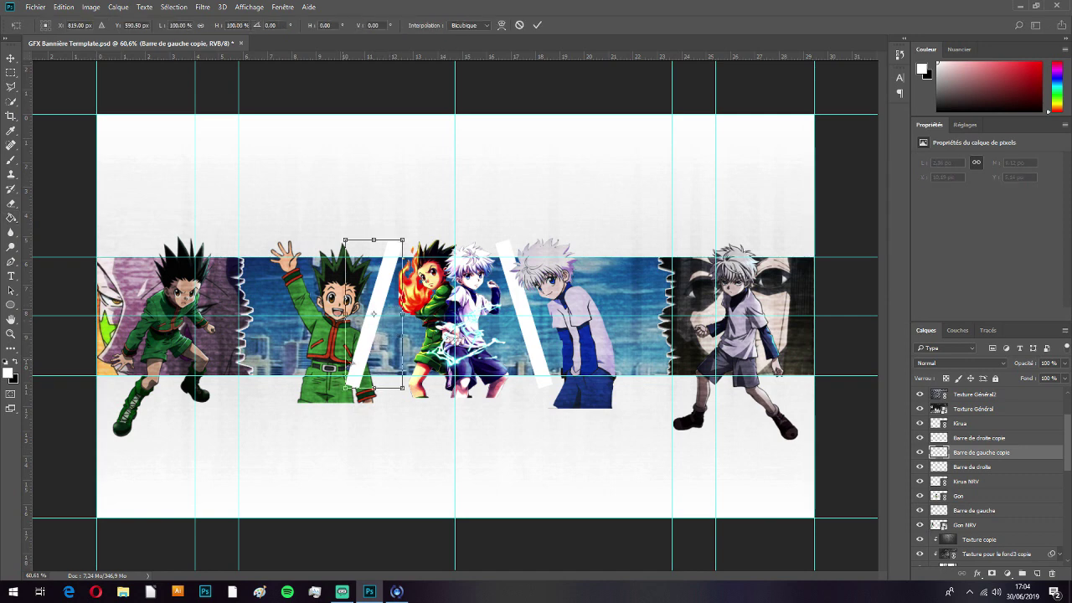
{"action": "left_click_drag", "start_coordinate": [366, 358], "coordinate": [514, 359]}
{"action": "key", "text": "Return"}
{"action": "key", "text": "g"}
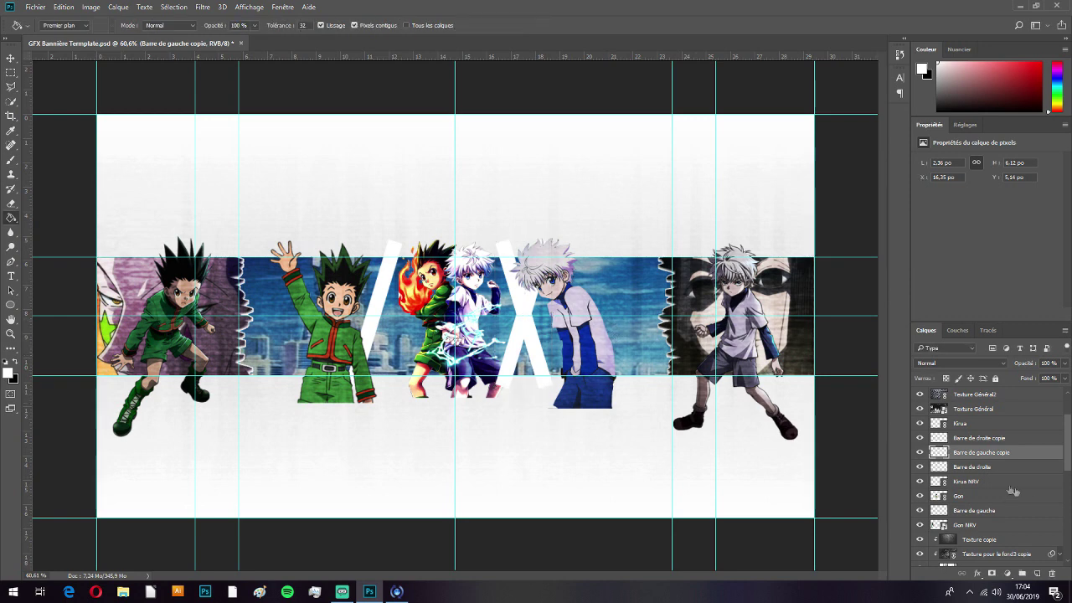
Step: Merge the two crossed bar copies into a single layer
{"action": "left_click", "coordinate": [999, 439], "text": "ctrl"}
{"action": "right_click", "coordinate": [999, 439]}
{"action": "left_click", "coordinate": [901, 405]}
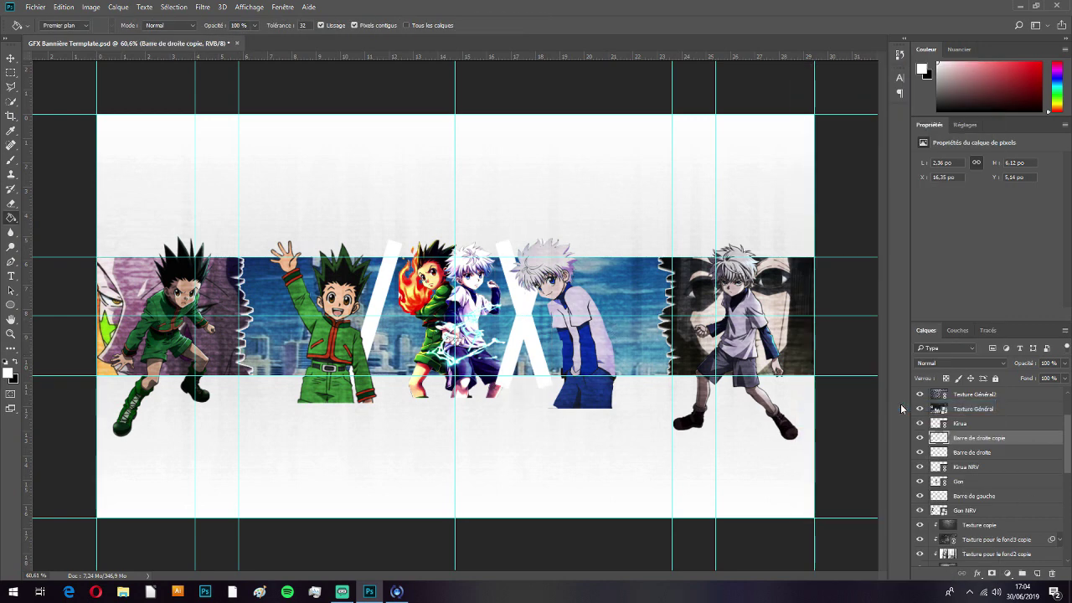
Step: Widen the white X to about 4.22 × 6.12 po, place it at X 12.4, Y 5.24 po, and move its layer below Gon & Kirua
{"action": "key", "text": "ctrl+t"}
{"action": "left_click_drag", "start_coordinate": [517, 359], "coordinate": [518, 316]}
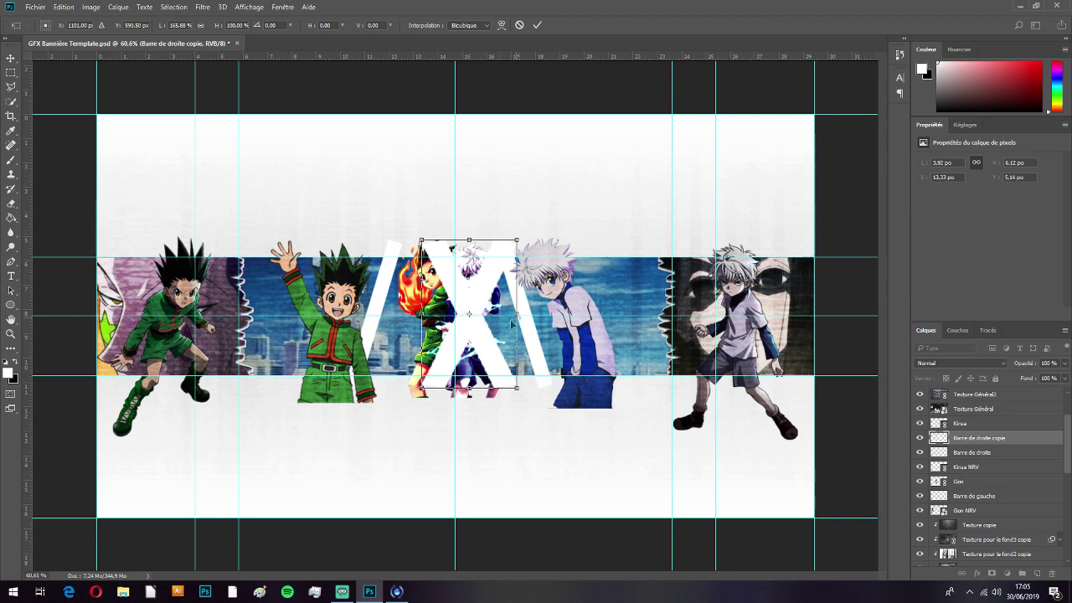
{"action": "left_click_drag", "start_coordinate": [482, 349], "coordinate": [468, 351]}
{"action": "left_click_drag", "start_coordinate": [503, 317], "coordinate": [471, 347]}
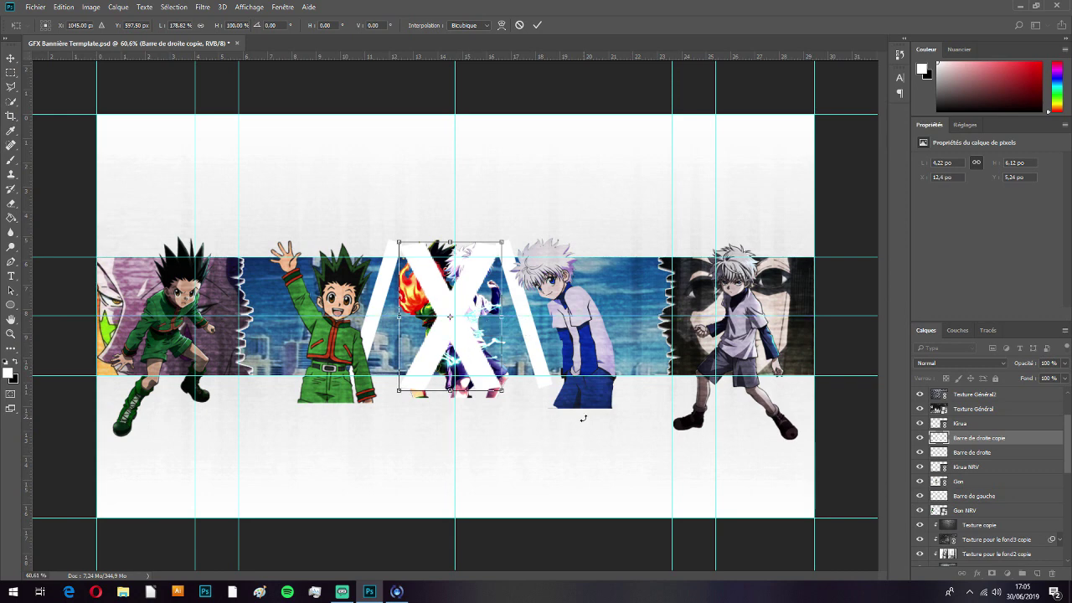
{"action": "key", "text": "Return"}
{"action": "key", "text": "g"}
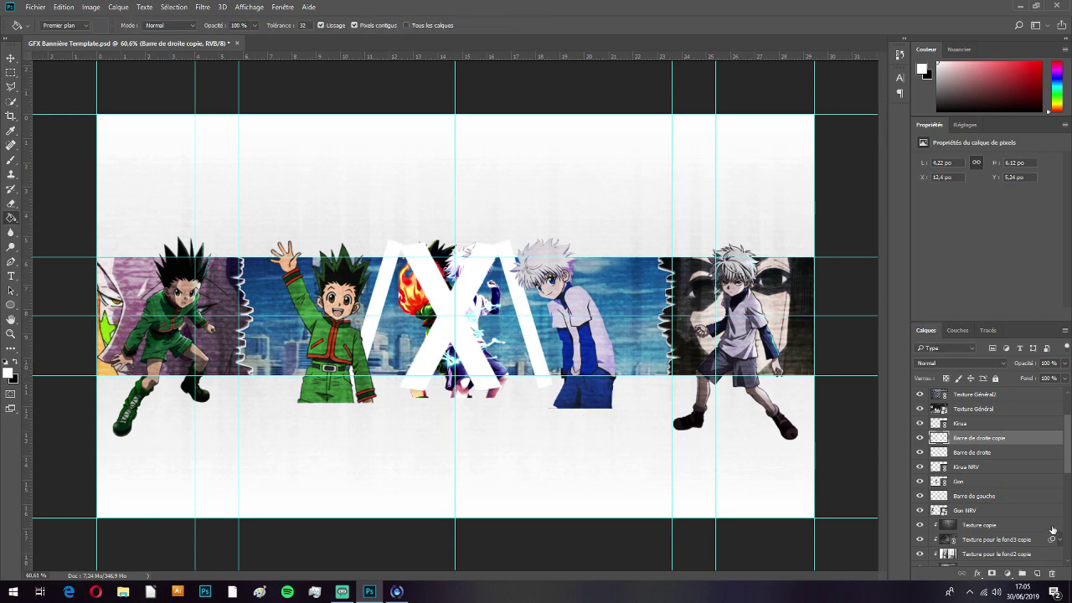
{"action": "left_click_drag", "start_coordinate": [978, 438], "coordinate": [1004, 539]}
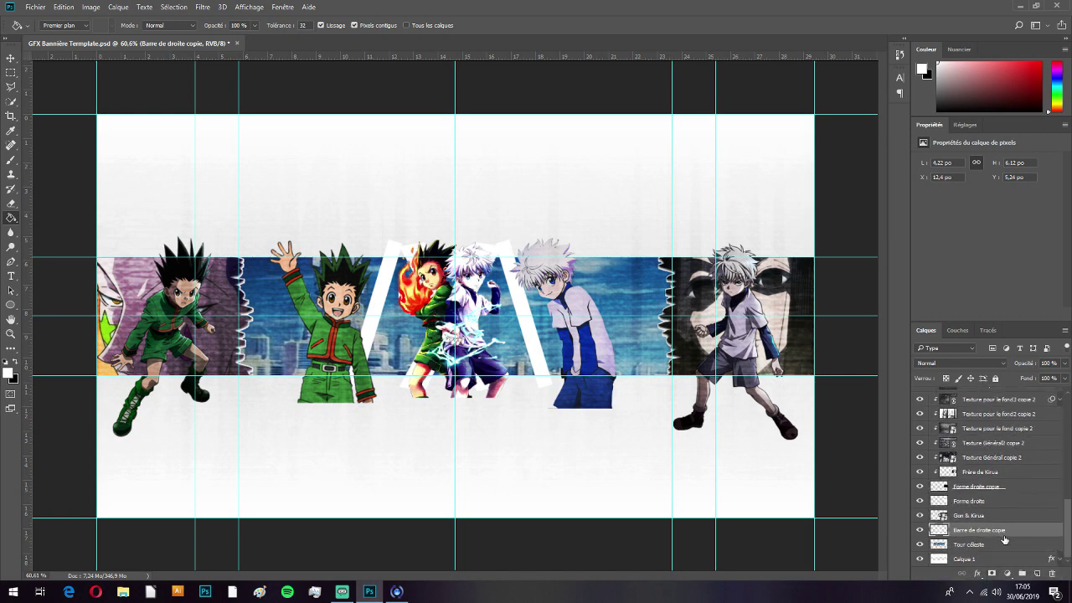
Step: Enlarge the white X behind Gon & Kirua to about 5.87 × 6.54 po, placed at X 11.79, Y 4.99 po
{"action": "key", "text": "ctrl+t"}
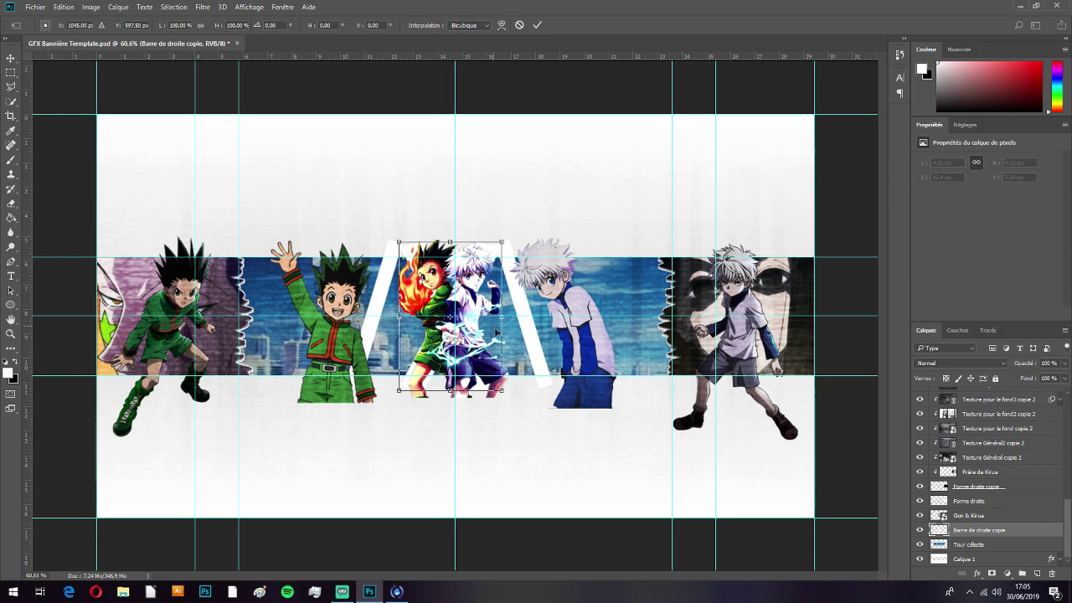
{"action": "left_click_drag", "start_coordinate": [501, 316], "coordinate": [477, 344]}
{"action": "left_click_drag", "start_coordinate": [454, 244], "coordinate": [455, 236]}
{"action": "left_click_drag", "start_coordinate": [472, 325], "coordinate": [475, 329]}
{"action": "key", "text": "Return"}
{"action": "key", "text": "g"}
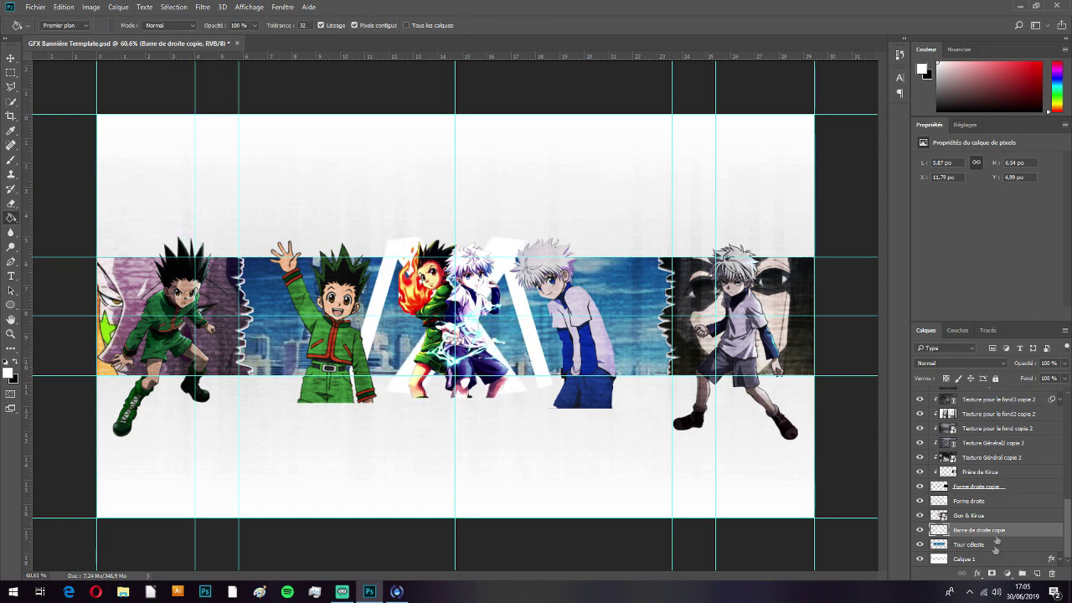
Step: Add a new layer above the Texture layer and name it "Leur verte"
{"action": "scroll", "coordinate": [993, 503], "scroll_direction": "up", "scroll_amount": 5}
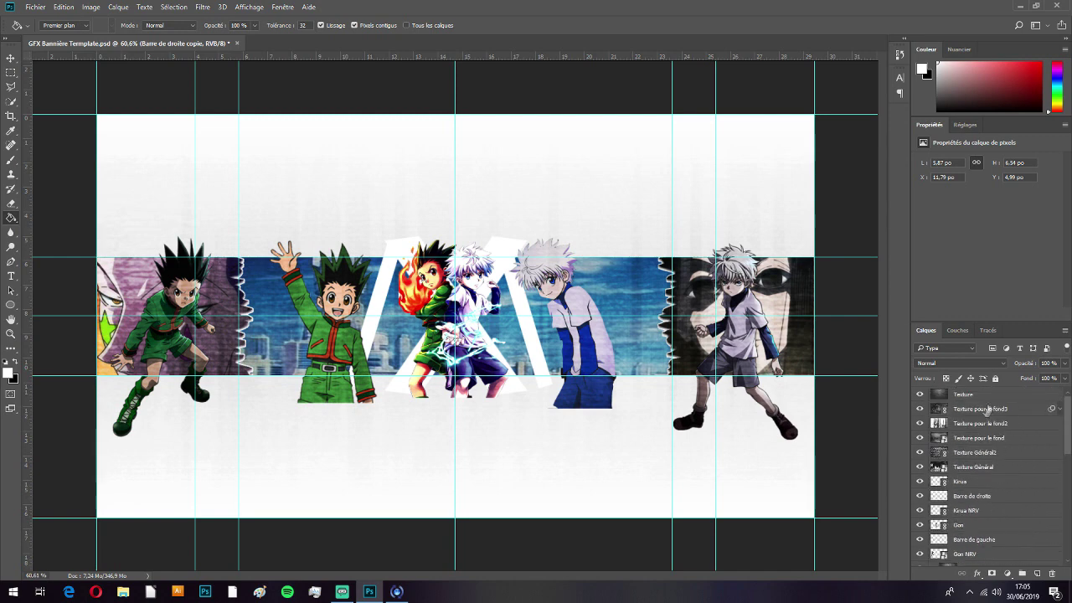
{"action": "left_click", "coordinate": [993, 396]}
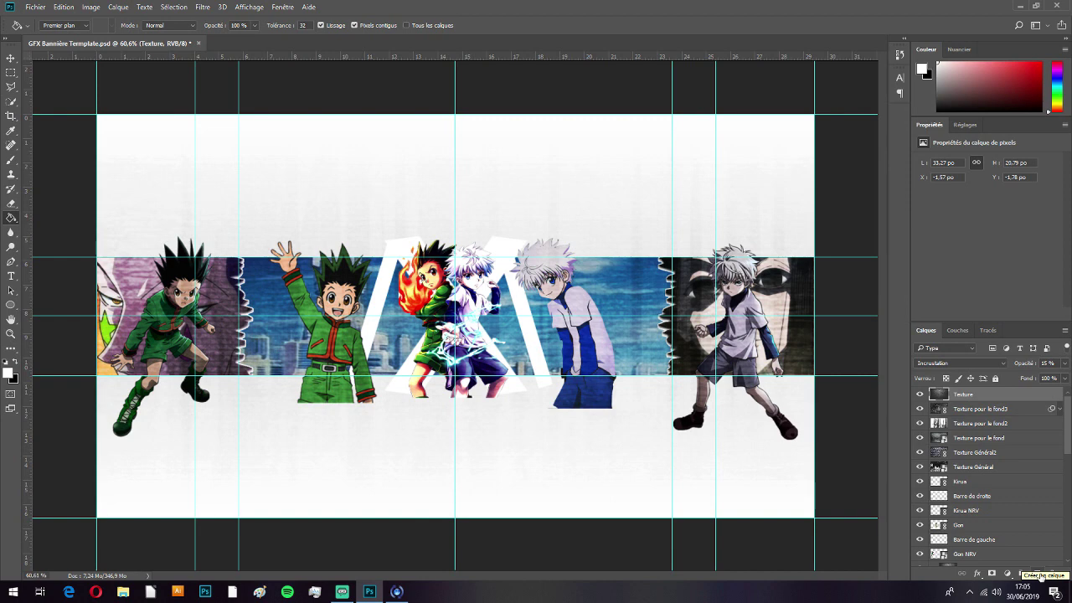
{"action": "left_click", "coordinate": [1038, 573]}
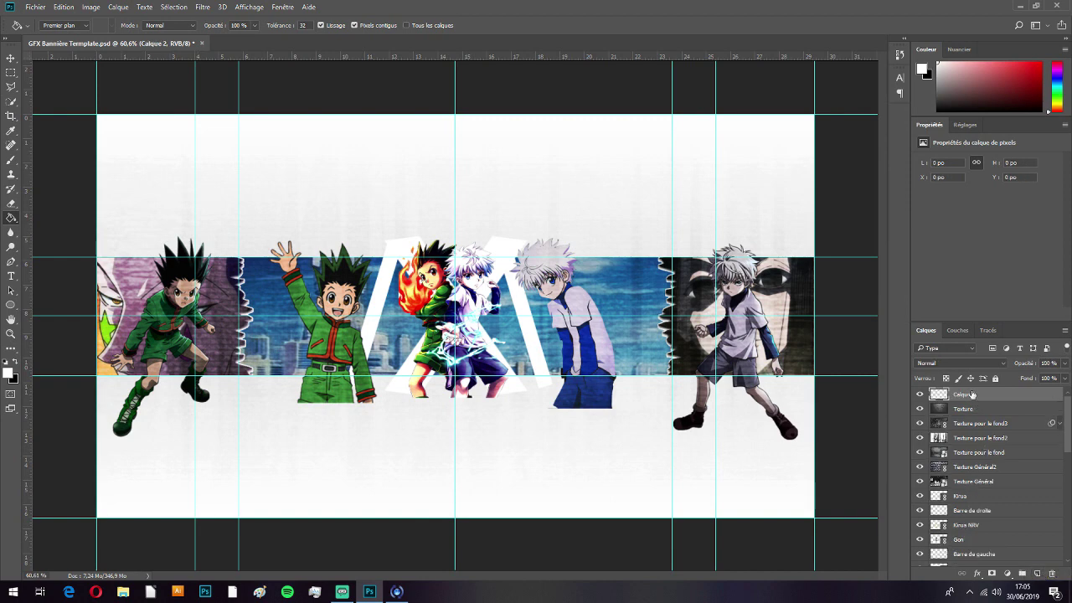
{"action": "double_click", "coordinate": [964, 394]}
{"action": "type", "text": "Leur verte"}
{"action": "key", "text": "Return"}
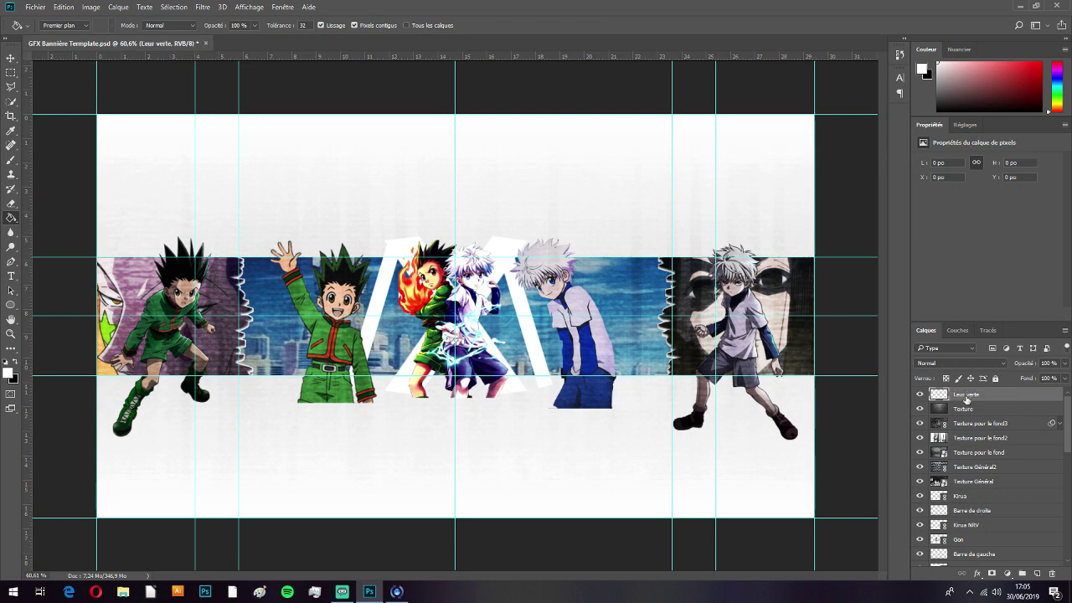
Step: Add another layer on top of the stack and name it "Lueur blanche"
{"action": "left_click", "coordinate": [1038, 574]}
{"action": "double_click", "coordinate": [967, 394]}
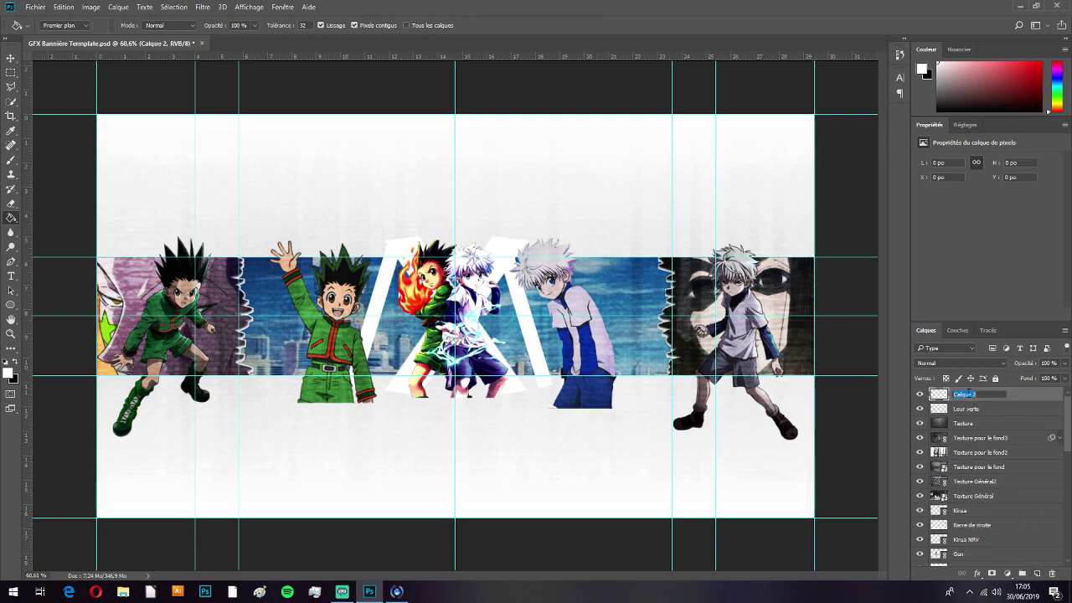
{"action": "type", "text": "Lueur blanche"}
{"action": "key", "text": "Return"}
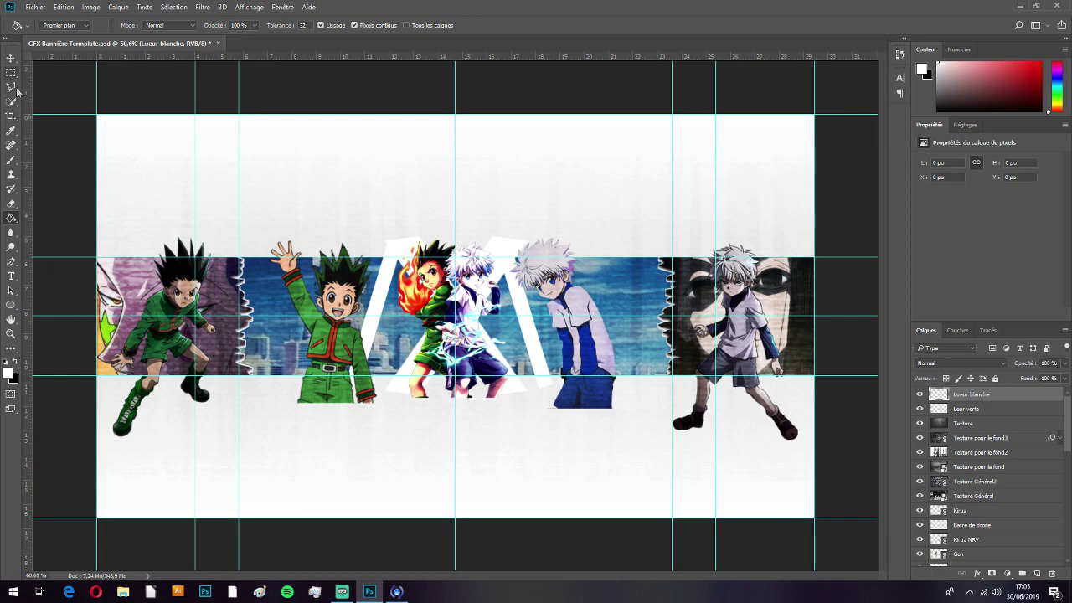
Step: Set up the Brush tool with the soft round Arrondi flou tip at 66 px and 0 % hardness
{"action": "key", "text": "b"}
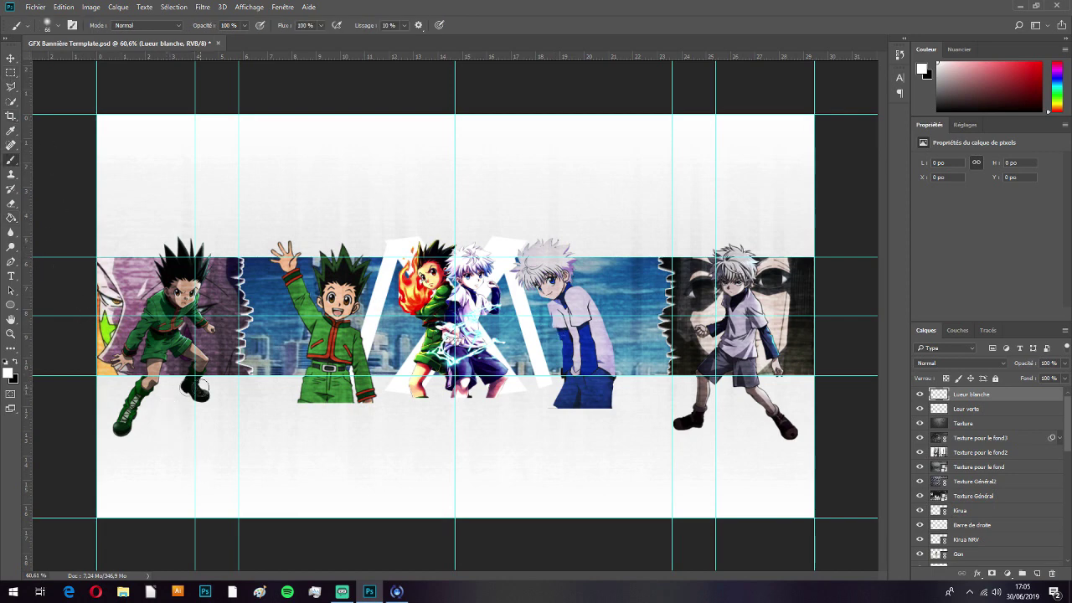
{"action": "left_click", "coordinate": [59, 29]}
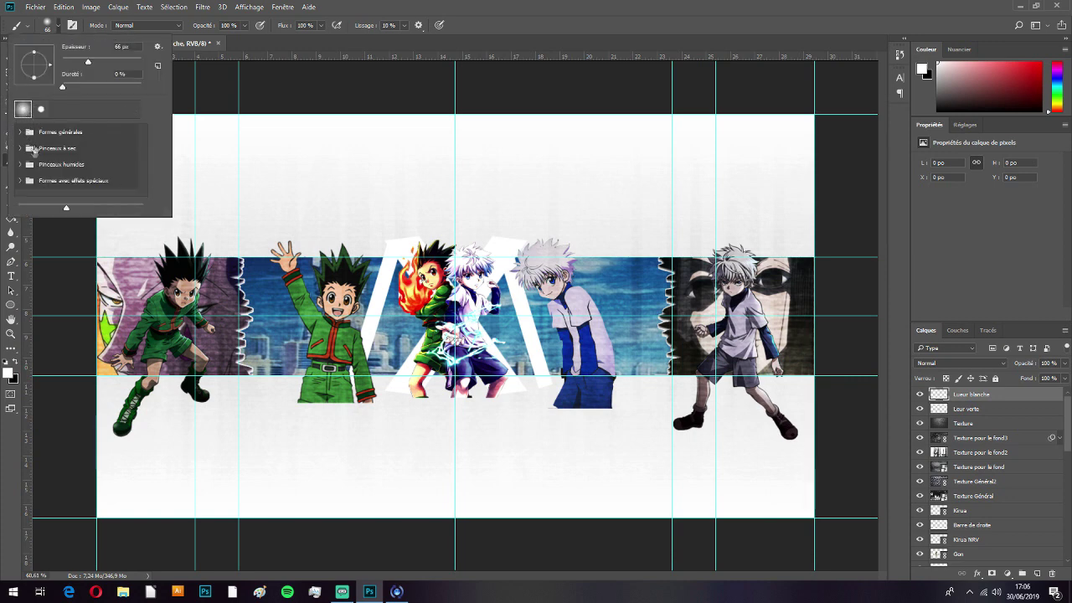
{"action": "left_click", "coordinate": [22, 134]}
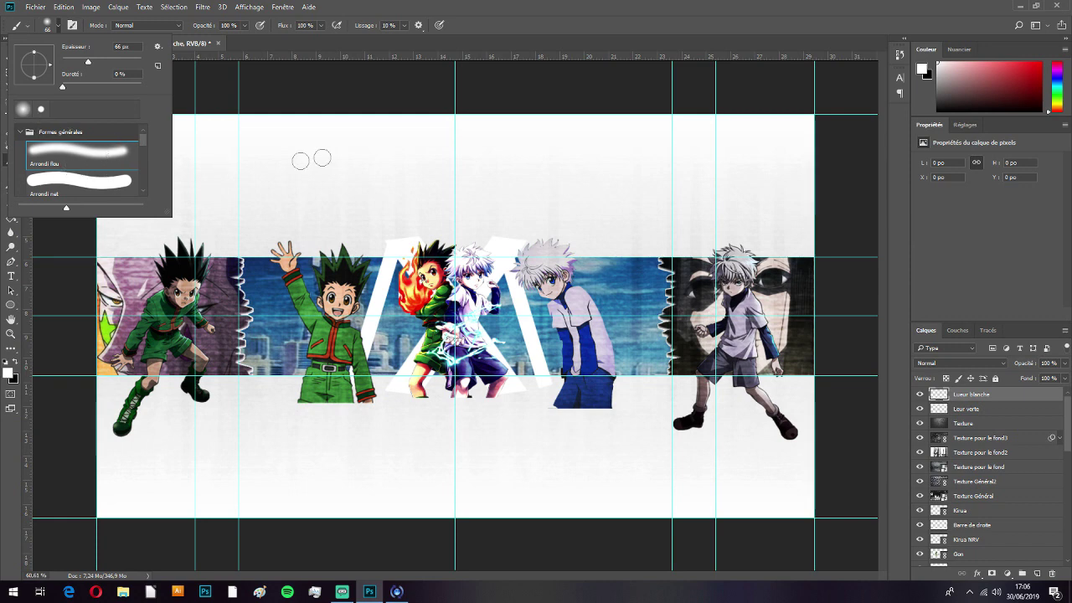
{"action": "left_click", "coordinate": [395, 91]}
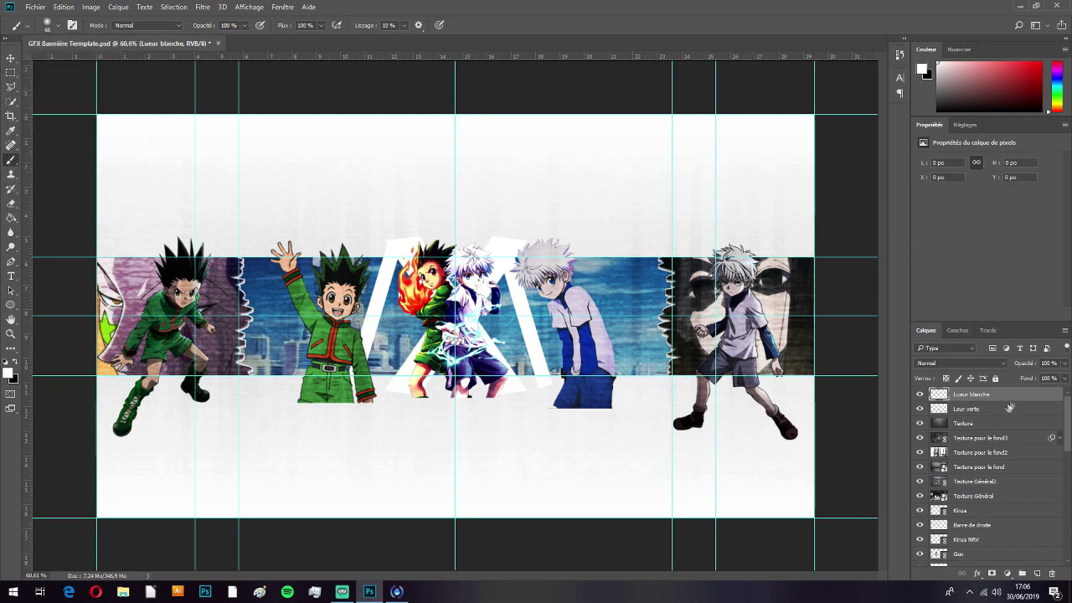
Step: Select the Leur verte layer and set the foreground colour to bright green #27ea55
{"action": "left_click", "coordinate": [993, 409]}
{"action": "left_click", "coordinate": [7, 374]}
{"action": "left_click", "coordinate": [847, 287]}
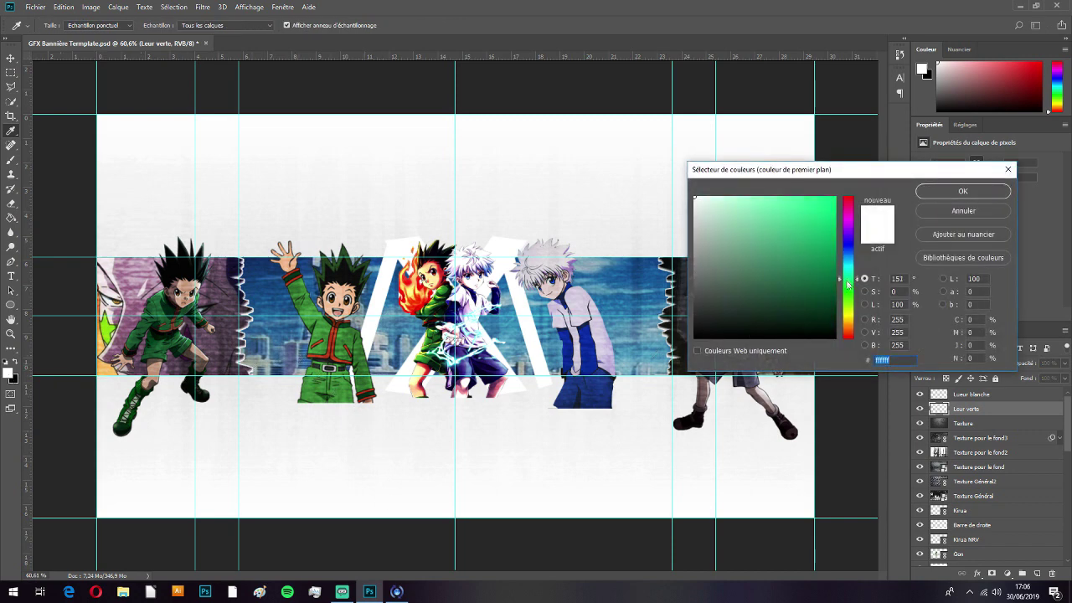
{"action": "left_click", "coordinate": [807, 224]}
{"action": "left_click_drag", "start_coordinate": [807, 224], "coordinate": [812, 207]}
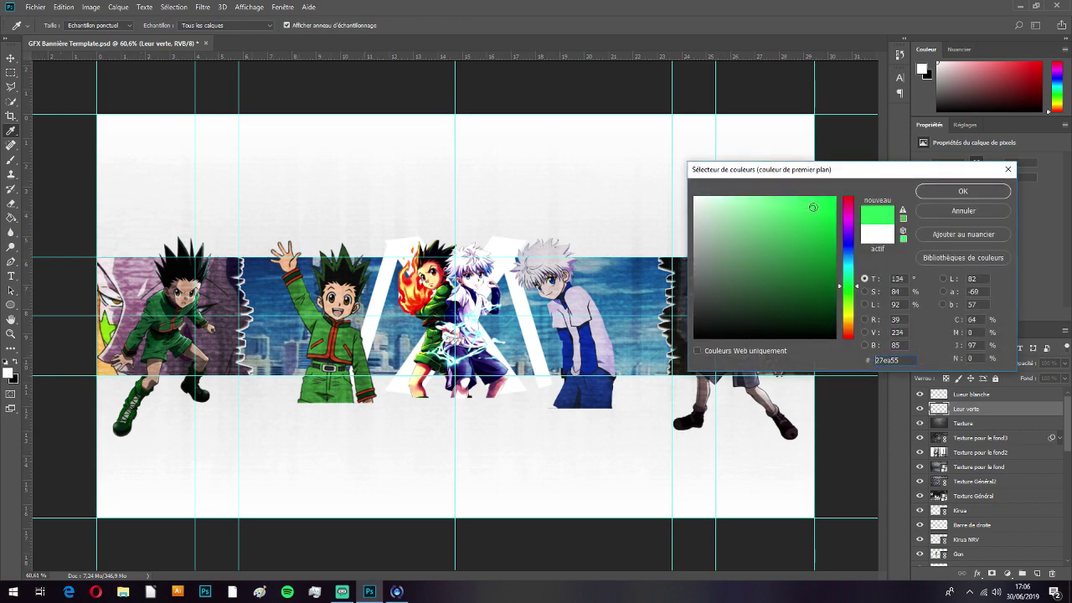
{"action": "left_click", "coordinate": [963, 191]}
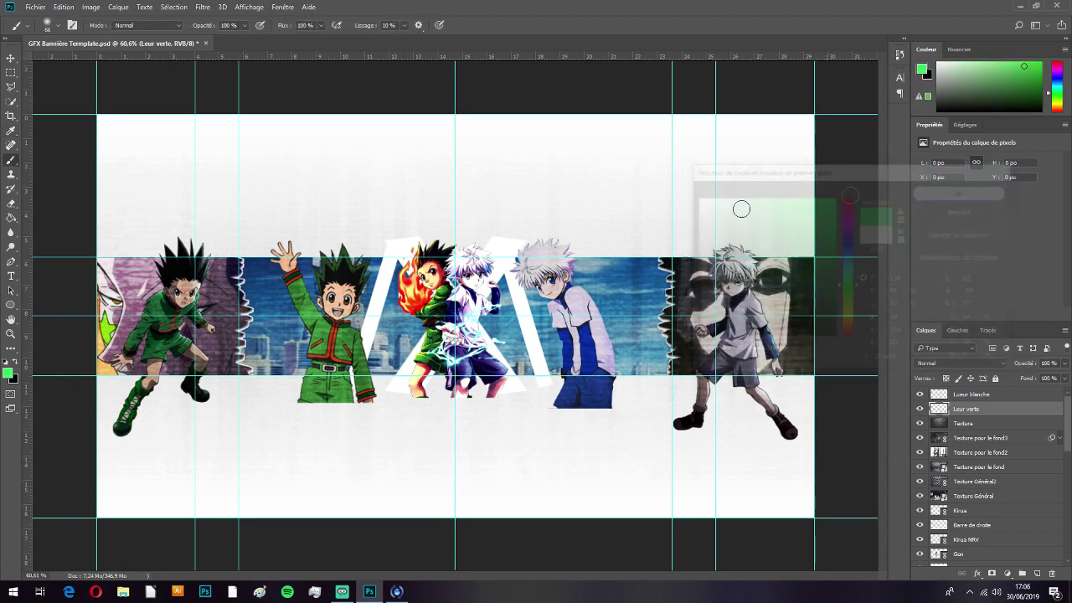
Step: Set the Leur verte layer's blend mode to Incrustation and brush green over the banner's left-end star and the leftmost Gon
{"action": "left_click", "coordinate": [993, 363]}
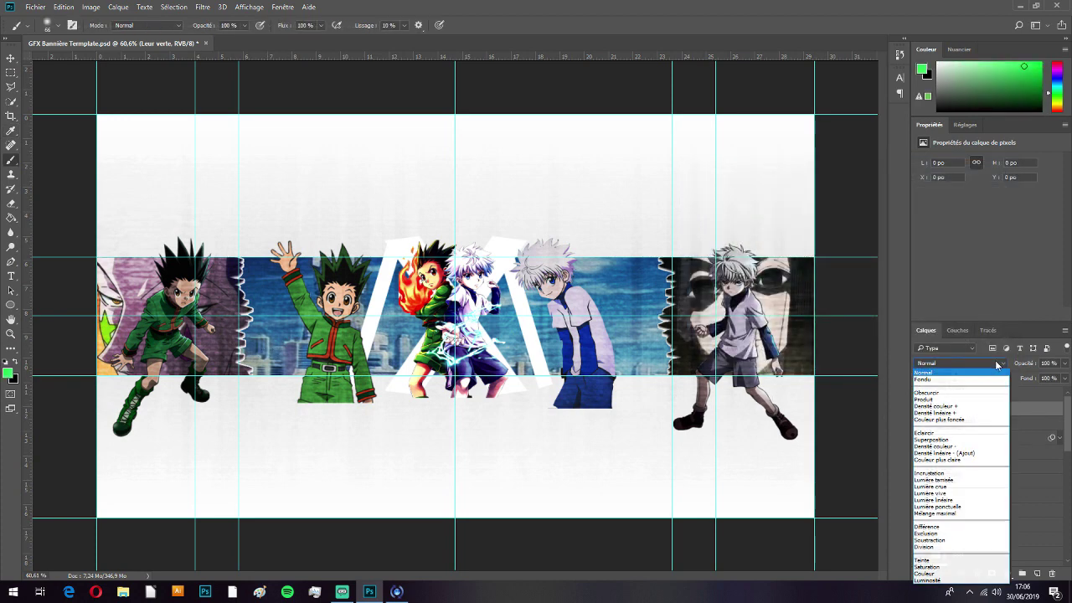
{"action": "left_click", "coordinate": [947, 475]}
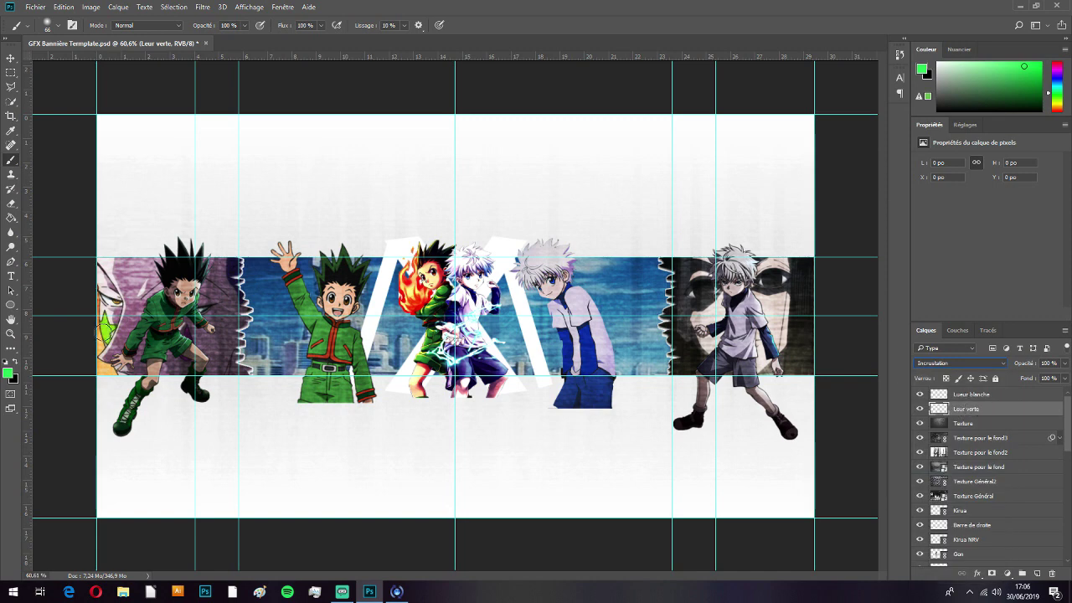
{"action": "left_click", "coordinate": [107, 329]}
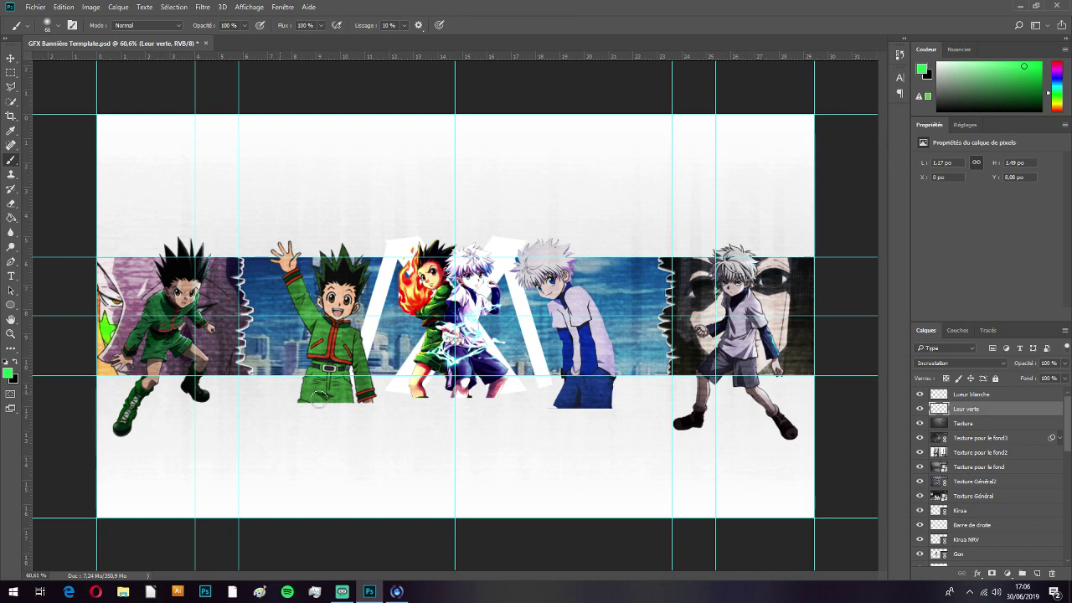
{"action": "left_click", "coordinate": [166, 265]}
Step: Darken the green to #27d14f and brush it over the Gon figures and the eyes at the banner's right end
{"action": "left_click", "coordinate": [8, 373]}
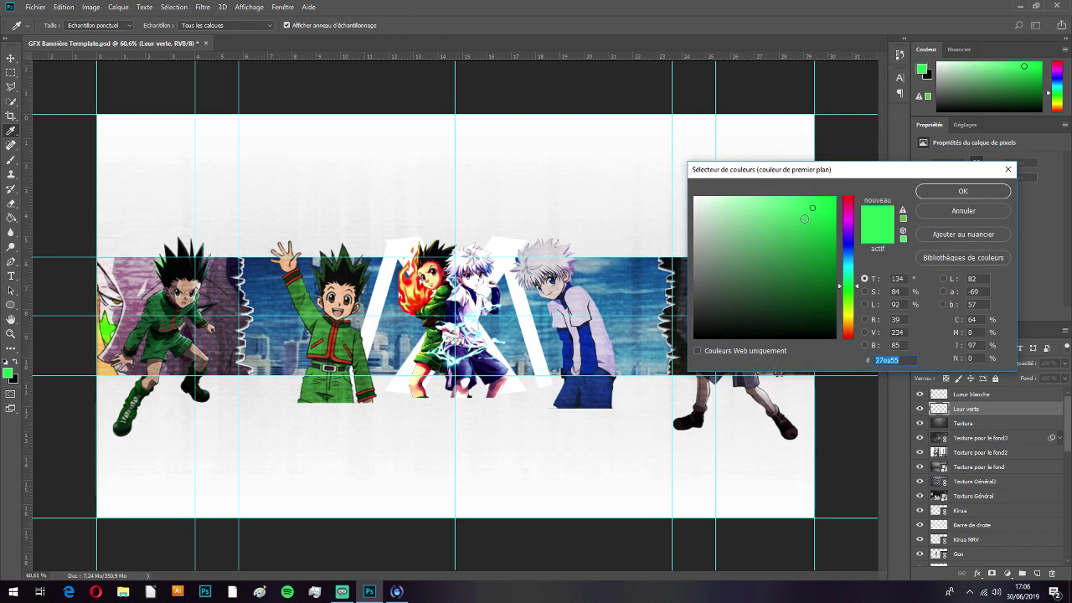
{"action": "left_click", "coordinate": [810, 222]}
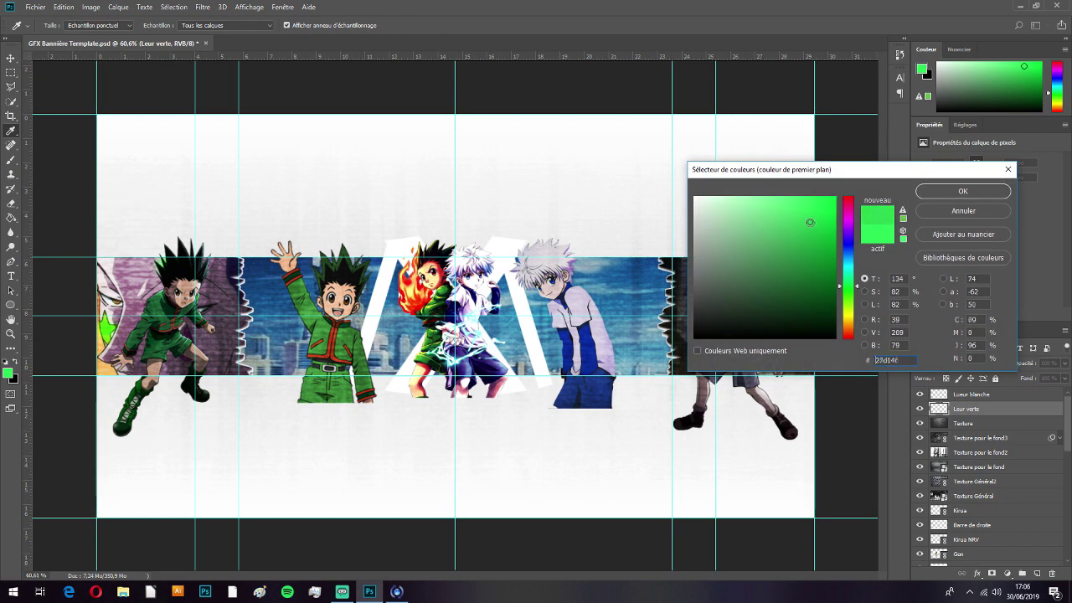
{"action": "left_click", "coordinate": [963, 192]}
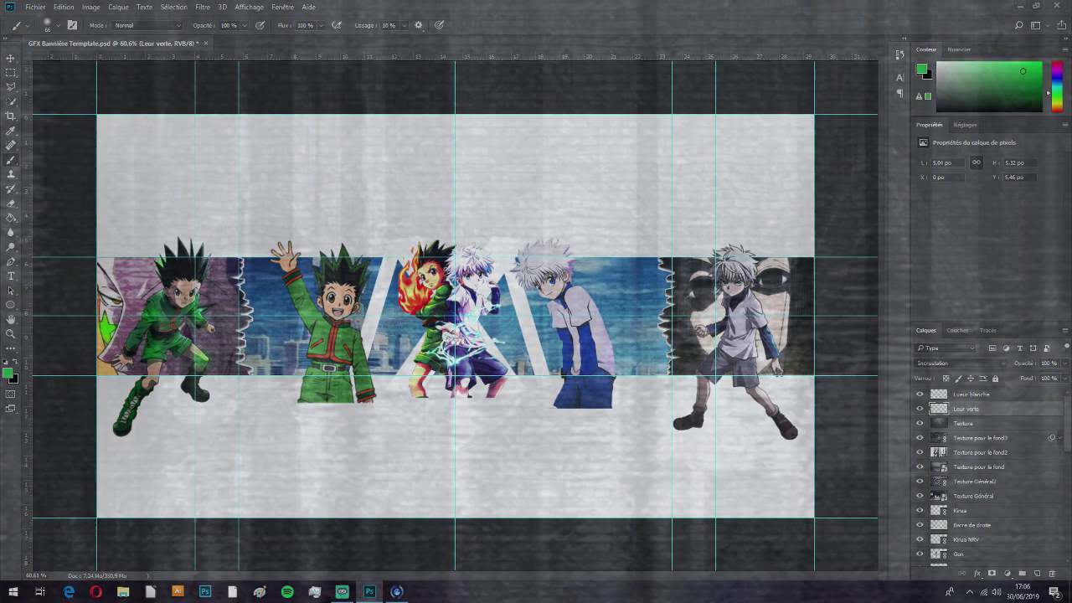
{"action": "left_click_drag", "start_coordinate": [283, 249], "coordinate": [290, 260]}
{"action": "left_click", "coordinate": [323, 268]}
{"action": "left_click_drag", "start_coordinate": [320, 367], "coordinate": [367, 365]}
{"action": "left_click_drag", "start_coordinate": [439, 289], "coordinate": [434, 359]}
{"action": "left_click_drag", "start_coordinate": [427, 256], "coordinate": [446, 249]}
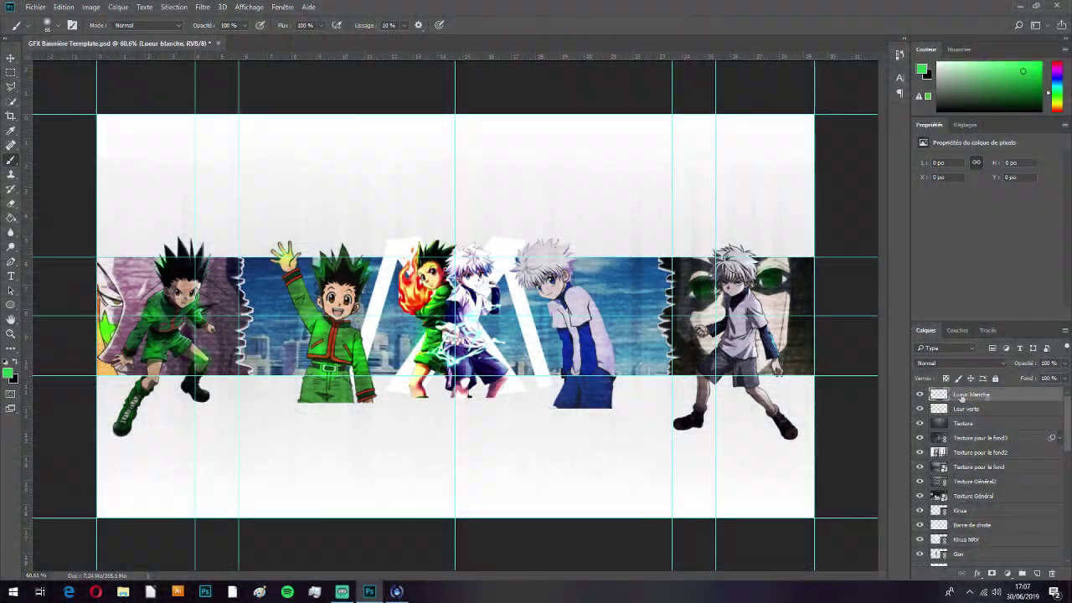
Step: On the Lueur blanche layer, set the foreground colour to white #ffffff and brush over the hair of the Kirua beside the X
{"action": "key", "text": "alt+]"}
{"action": "left_click", "coordinate": [18, 365]}
{"action": "left_click", "coordinate": [8, 372]}
{"action": "left_click", "coordinate": [694, 198]}
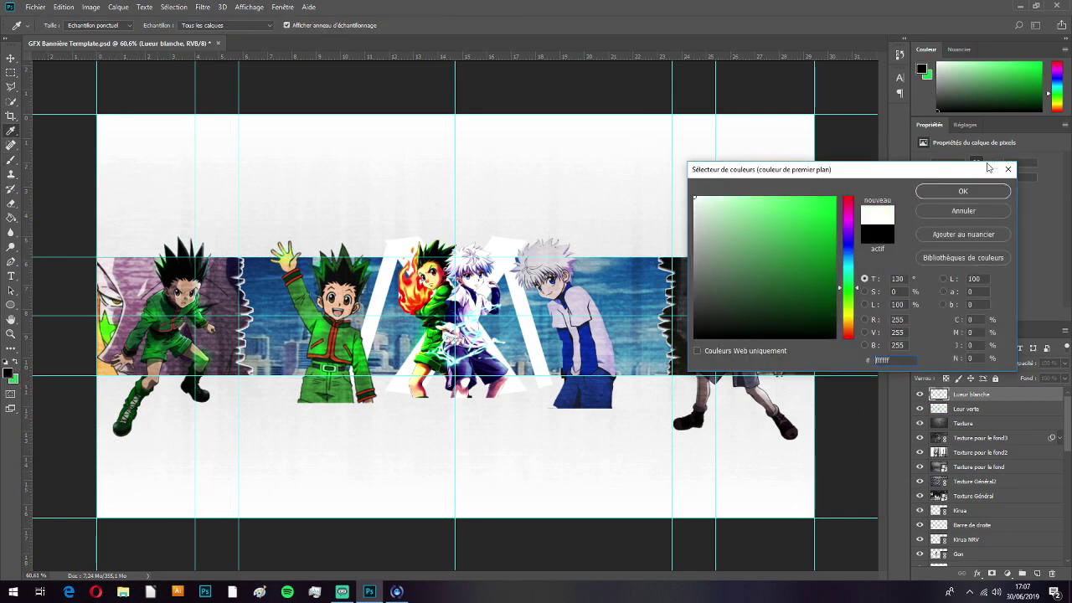
{"action": "left_click", "coordinate": [962, 192]}
{"action": "key", "text": "b"}
{"action": "left_click_drag", "start_coordinate": [524, 267], "coordinate": [560, 251]}
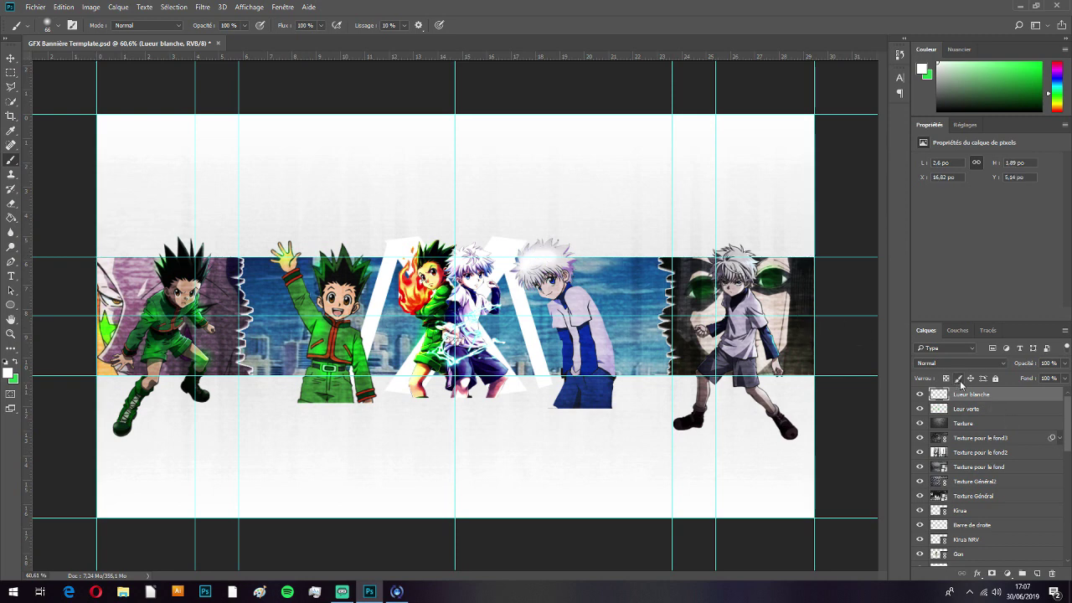
Step: Set the Lueur blanche layer's blend mode to Incrustation and brush white highlights over the hair and clothes of the Kirua figures
{"action": "left_click", "coordinate": [997, 363]}
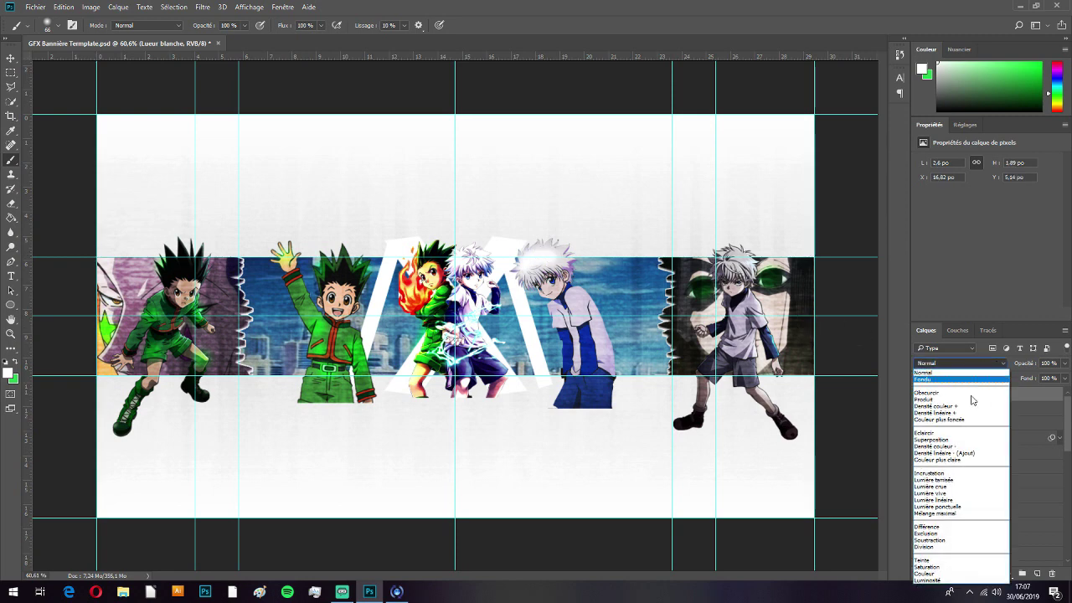
{"action": "left_click", "coordinate": [940, 476]}
{"action": "left_click_drag", "start_coordinate": [525, 267], "coordinate": [573, 253]}
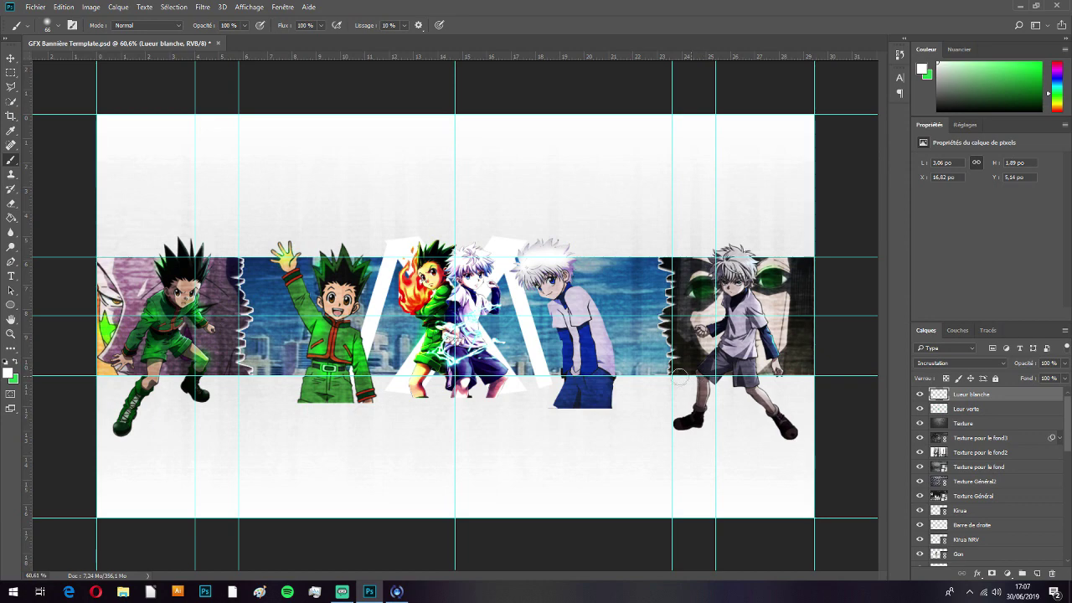
{"action": "left_click_drag", "start_coordinate": [576, 300], "coordinate": [601, 369]}
{"action": "left_click_drag", "start_coordinate": [556, 315], "coordinate": [557, 325]}
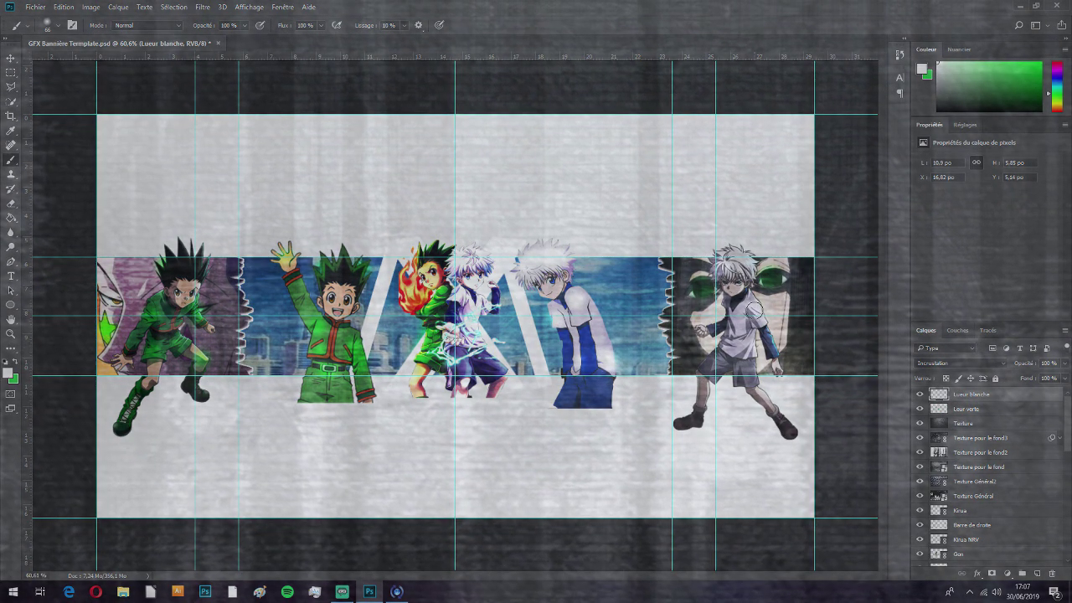
{"action": "mouse_move", "coordinate": [756, 309]}
{"action": "left_mouse_down"}
{"action": "mouse_move", "coordinate": [750, 361]}
{"action": "mouse_move", "coordinate": [780, 368]}
{"action": "left_mouse_up"}
{"action": "mouse_move", "coordinate": [468, 311]}
{"action": "left_mouse_down"}
{"action": "mouse_move", "coordinate": [474, 277]}
{"action": "mouse_move", "coordinate": [473, 360]}
{"action": "mouse_move", "coordinate": [457, 370]}
{"action": "left_mouse_up"}
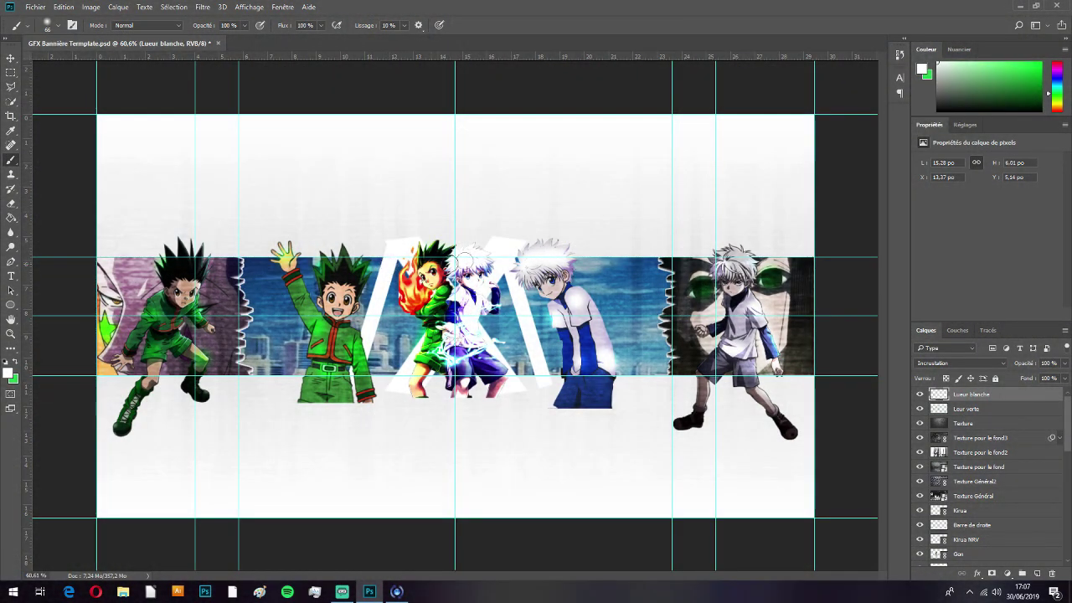
Step: Brush a white glow along both slanted white bars on the Lueur blanche layer
{"action": "left_click_drag", "start_coordinate": [509, 271], "coordinate": [542, 372]}
{"action": "left_click_drag", "start_coordinate": [394, 255], "coordinate": [373, 336]}
{"action": "left_click_drag", "start_coordinate": [390, 265], "coordinate": [365, 350]}
{"action": "left_click_drag", "start_coordinate": [398, 253], "coordinate": [365, 340]}
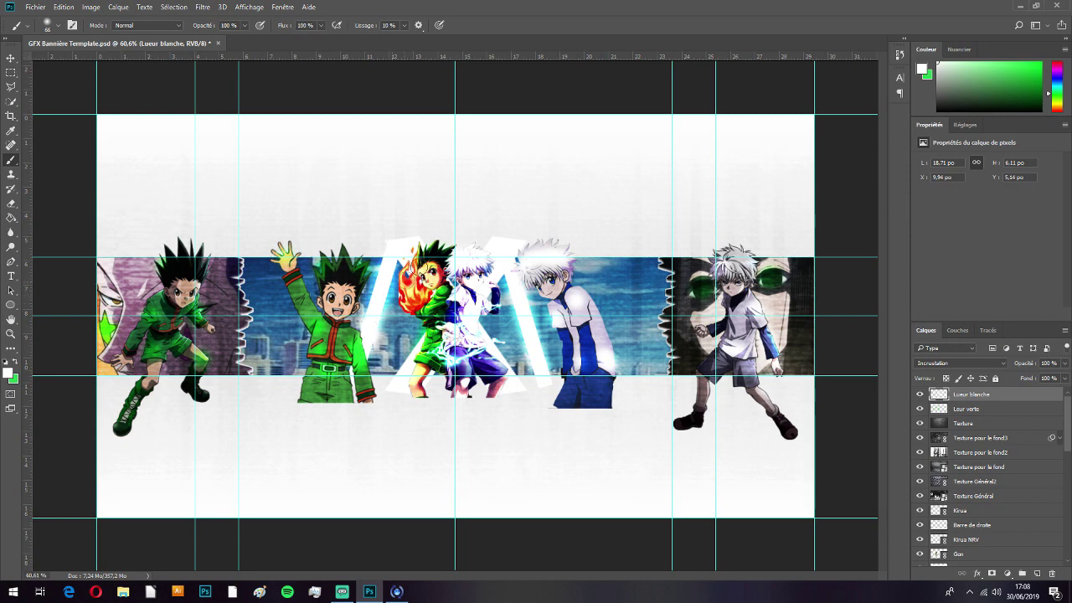
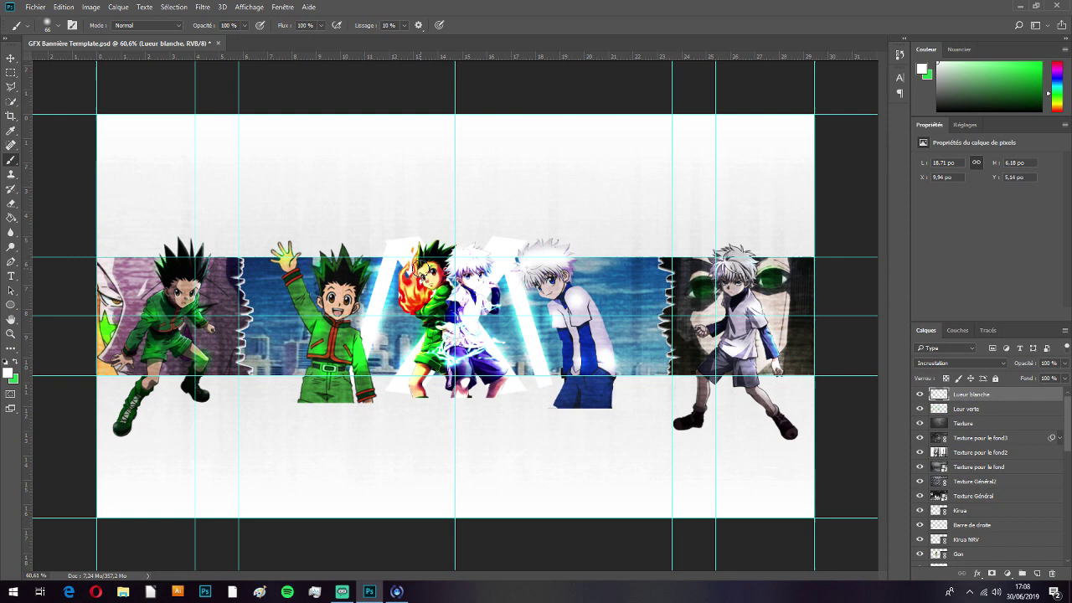
Step: Brush white glow along the X behind the central pair and around the body of the Kirua beside it
{"action": "mouse_move", "coordinate": [431, 336]}
{"action": "left_mouse_down"}
{"action": "mouse_move", "coordinate": [454, 291]}
{"action": "mouse_move", "coordinate": [499, 247]}
{"action": "left_mouse_up"}
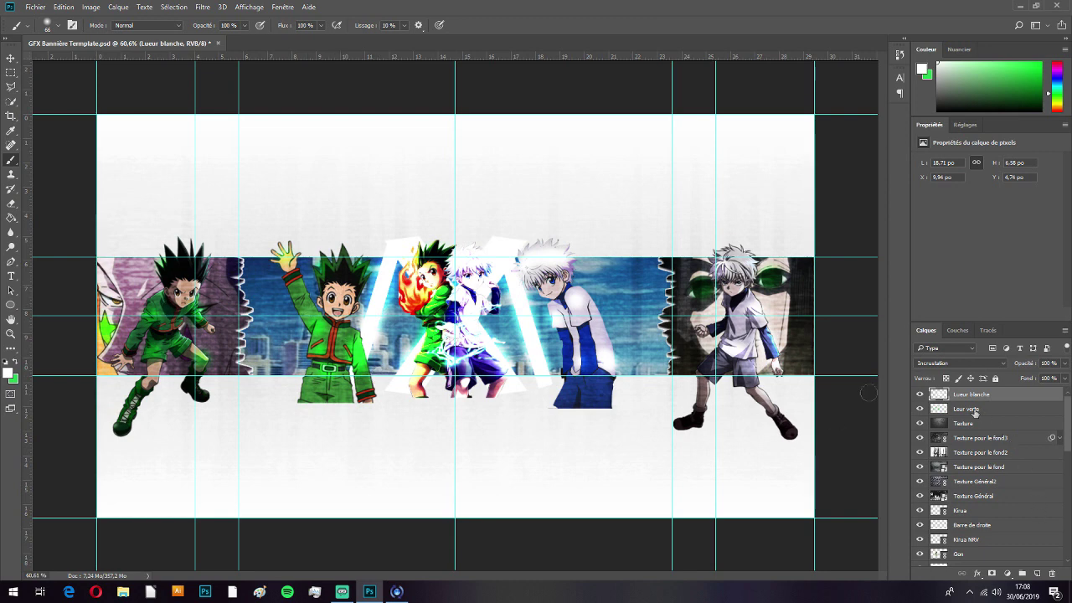
{"action": "mouse_move", "coordinate": [583, 263]}
{"action": "left_mouse_down"}
{"action": "mouse_move", "coordinate": [603, 301]}
{"action": "mouse_move", "coordinate": [621, 372]}
{"action": "left_mouse_up"}
{"action": "left_click_drag", "start_coordinate": [534, 299], "coordinate": [568, 362]}
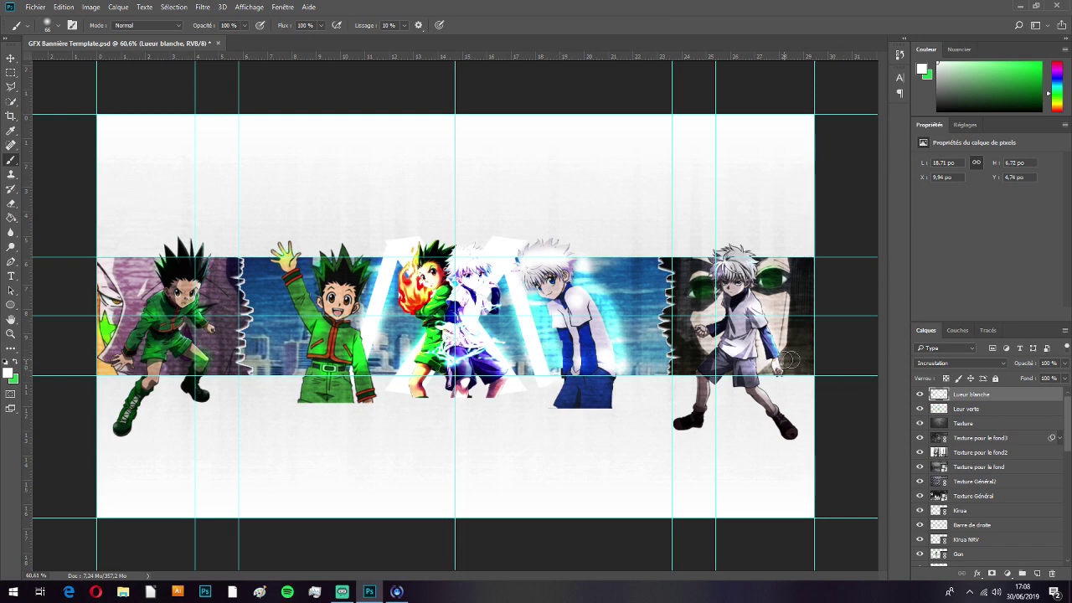
Step: On the Leur verte layer, make green the foreground colour again and brush a green glow around the two left Gon figures
{"action": "left_click", "coordinate": [978, 410]}
{"action": "key", "text": "x"}
{"action": "key", "text": "x"}
{"action": "key", "text": "x"}
{"action": "key", "text": "x"}
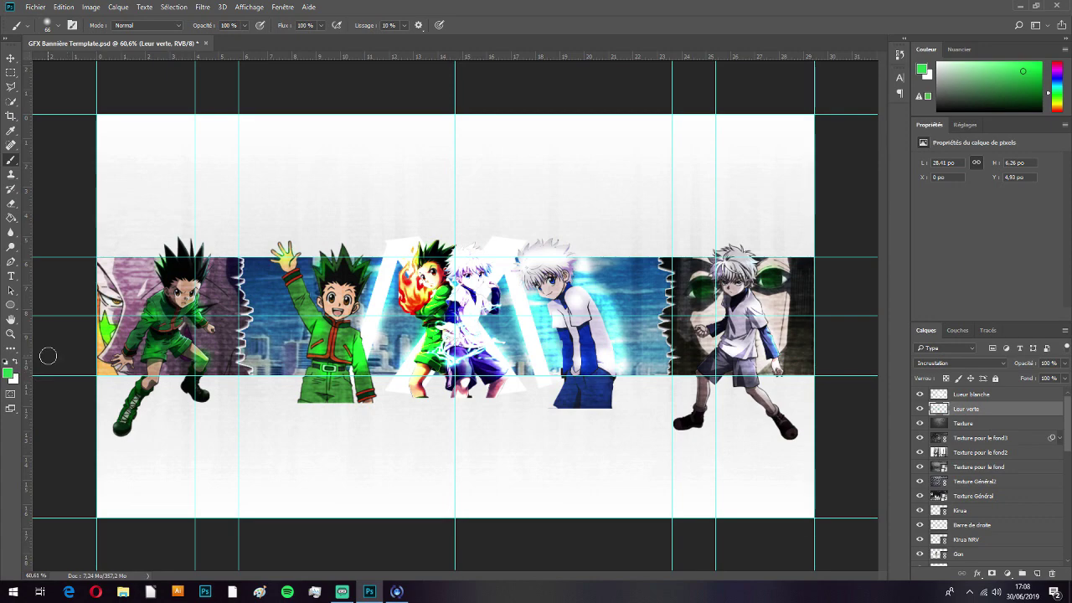
{"action": "key", "text": "x"}
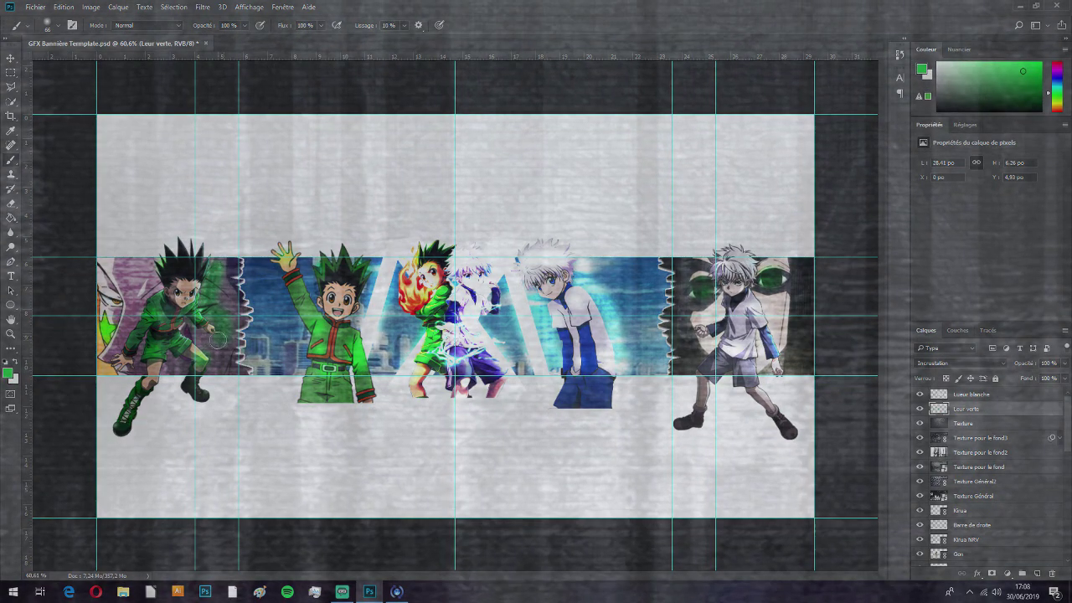
{"action": "left_click_drag", "start_coordinate": [123, 373], "coordinate": [131, 378]}
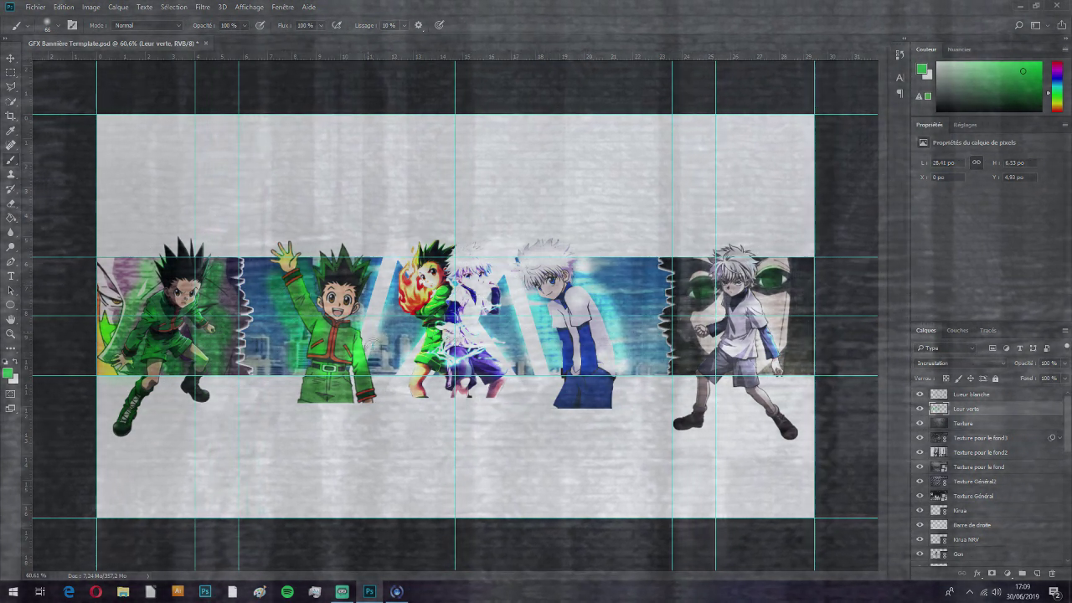
Step: Brush a white glow around the rightmost Kirua and the leftmost Gon on the Lueur blanche layer
{"action": "left_click_drag", "start_coordinate": [771, 362], "coordinate": [791, 323]}
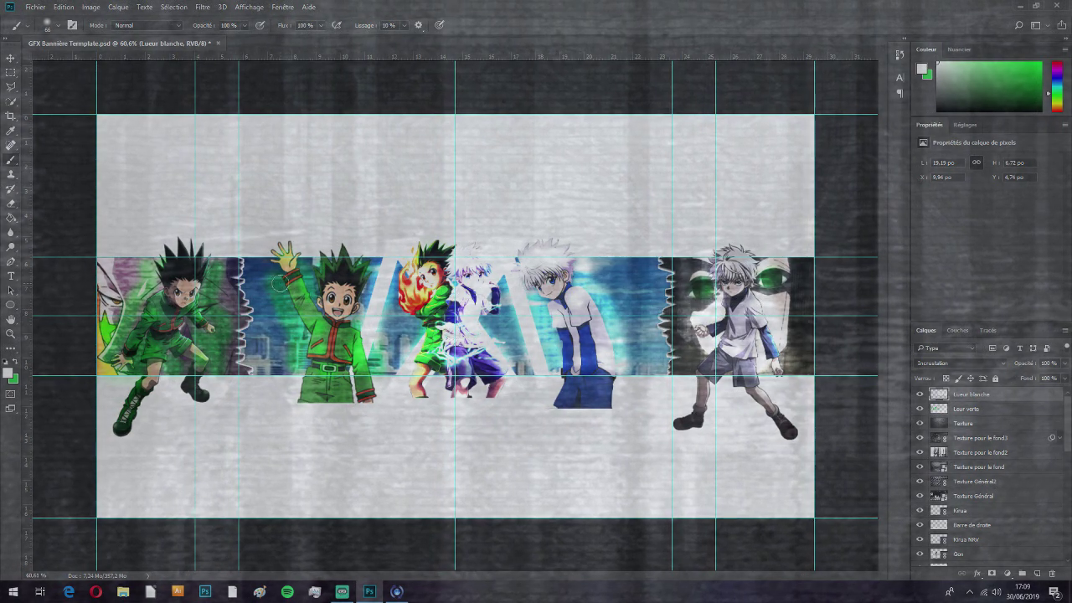
{"action": "left_click_drag", "start_coordinate": [151, 286], "coordinate": [128, 335]}
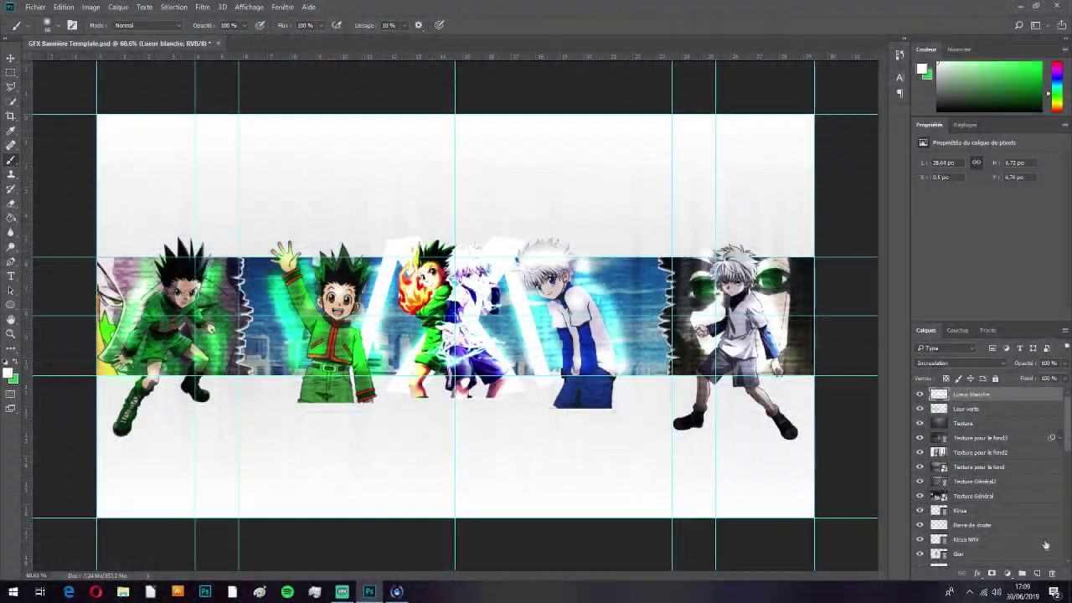
Step: Create a new layer above Lueur blanche and name it Lueur orange
{"action": "left_click", "coordinate": [1037, 574]}
{"action": "double_click", "coordinate": [963, 393]}
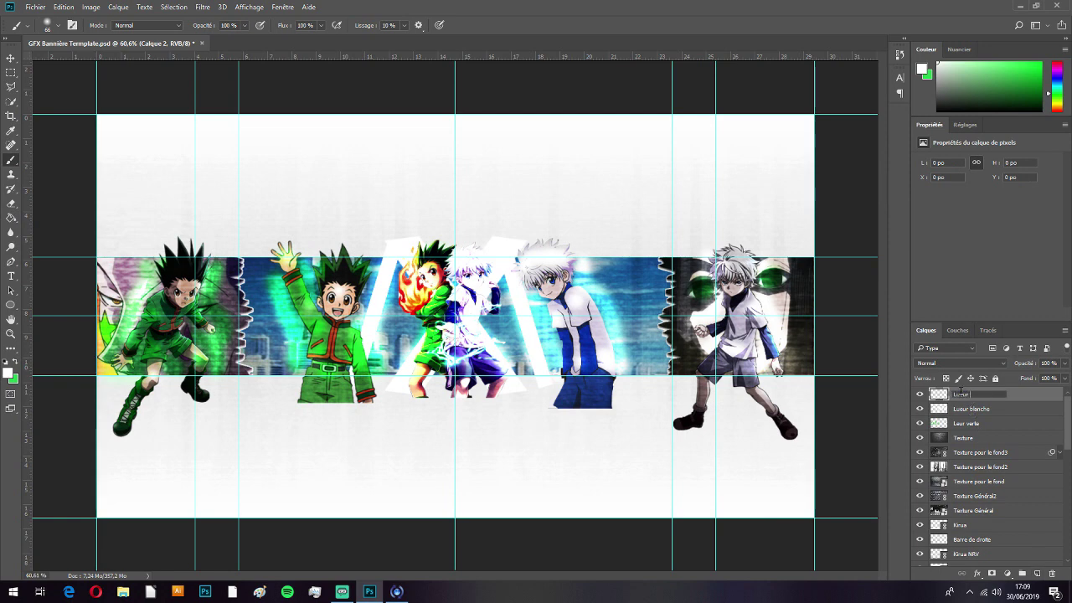
{"action": "type", "text": "Lueur orange"}
{"action": "key", "text": "Return"}
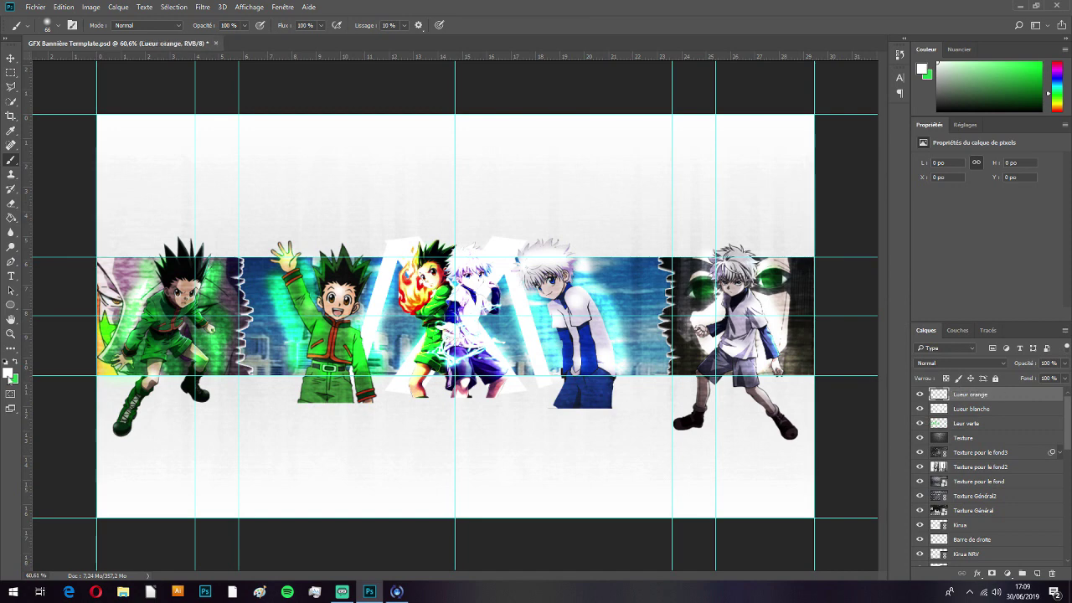
Step: Brush orange #e6642a over the central Gon's flames and face, with the Lueur orange layer's blend mode set to Incrustation
{"action": "left_click", "coordinate": [9, 375]}
{"action": "left_click_drag", "start_coordinate": [841, 269], "coordinate": [844, 332]}
{"action": "left_click", "coordinate": [805, 211]}
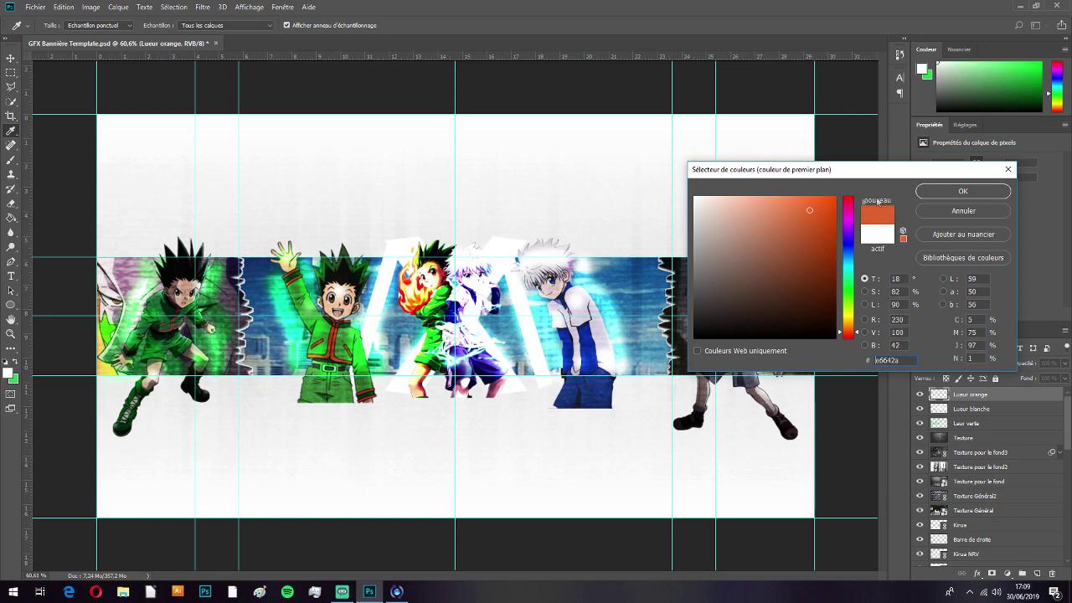
{"action": "key", "text": "Return"}
{"action": "mouse_move", "coordinate": [395, 257]}
{"action": "left_mouse_down"}
{"action": "mouse_move", "coordinate": [411, 305]}
{"action": "mouse_move", "coordinate": [407, 265]}
{"action": "mouse_move", "coordinate": [415, 292]}
{"action": "left_mouse_up"}
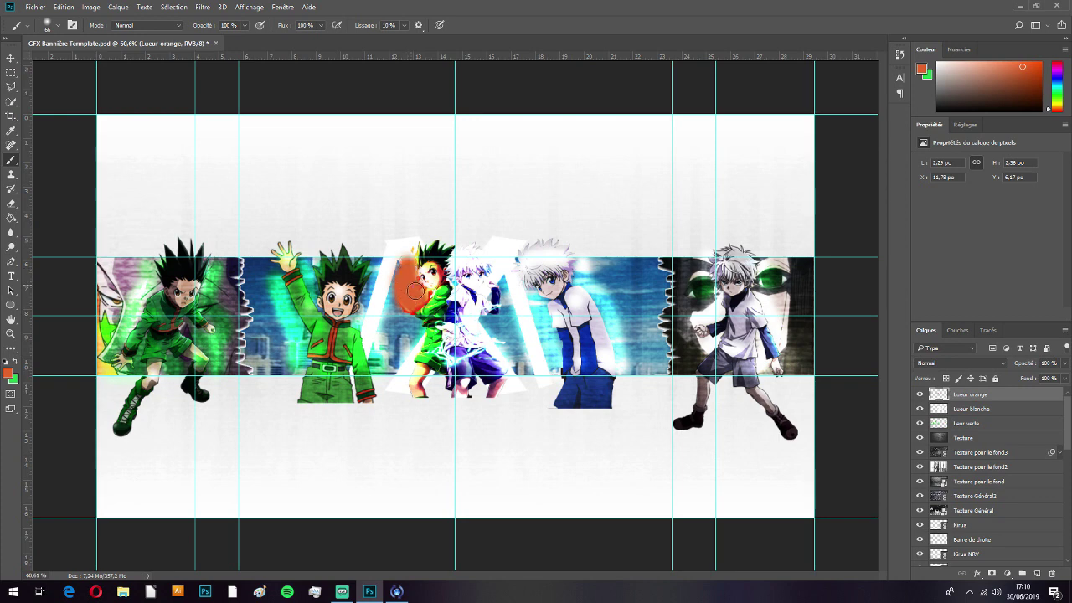
{"action": "left_click", "coordinate": [963, 363]}
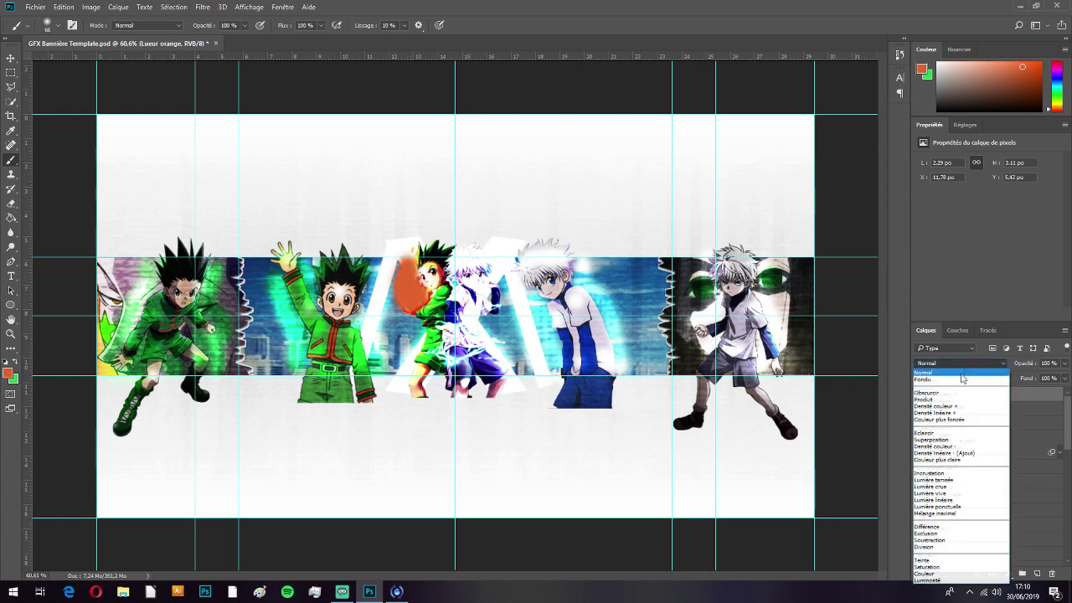
{"action": "left_click", "coordinate": [929, 474]}
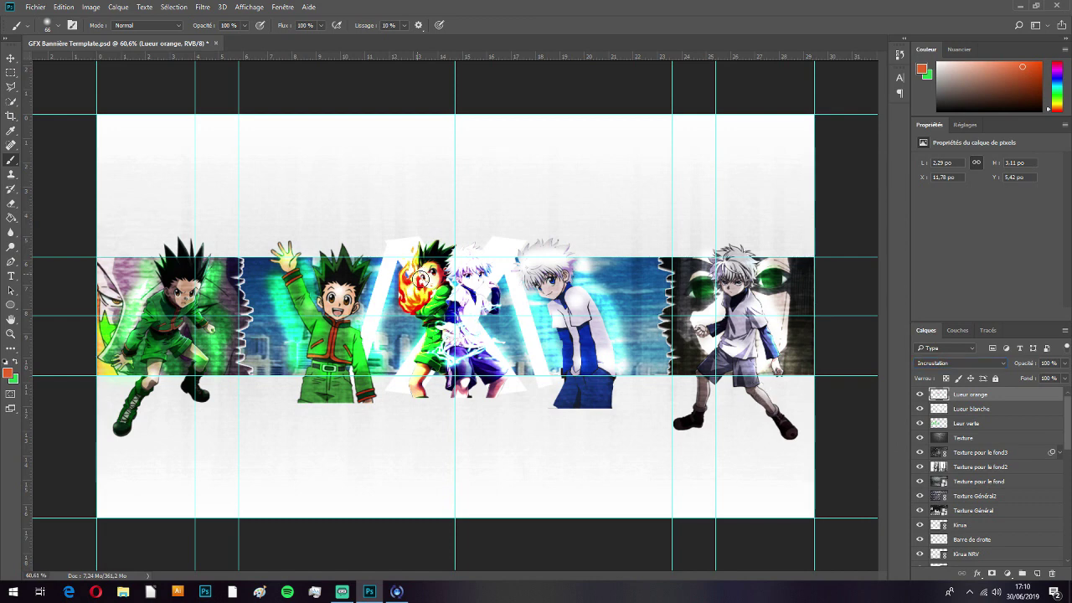
{"action": "left_click_drag", "start_coordinate": [429, 287], "coordinate": [418, 274]}
Step: Add a drop shadow (Ombre portée) and an outer glow (Lueur externe) to the Gon NRV layer
{"action": "scroll", "coordinate": [991, 440], "scroll_direction": "down", "scroll_amount": 3}
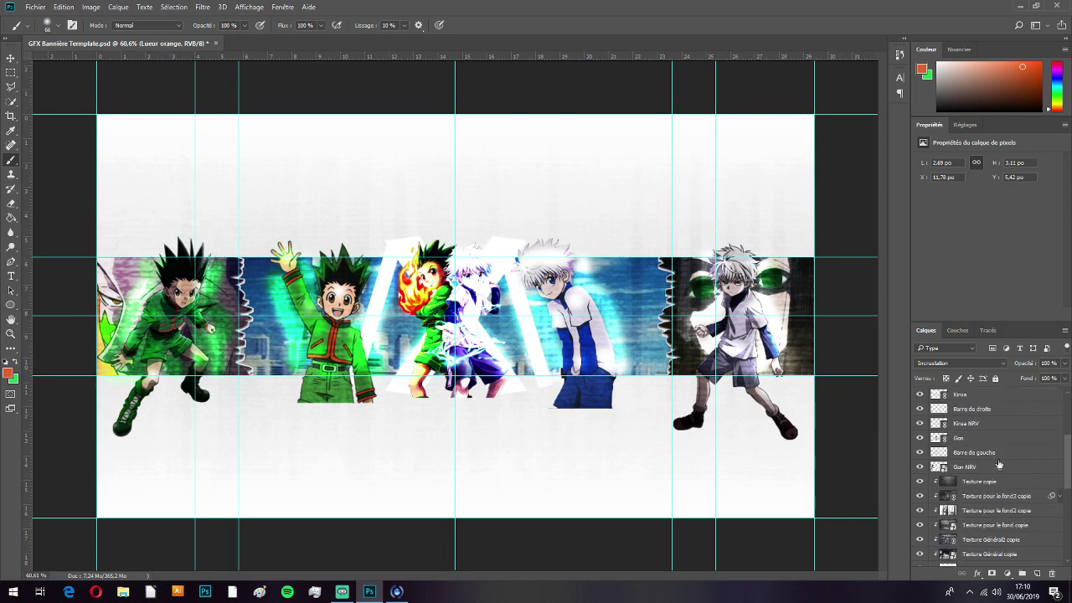
{"action": "left_click", "coordinate": [995, 438]}
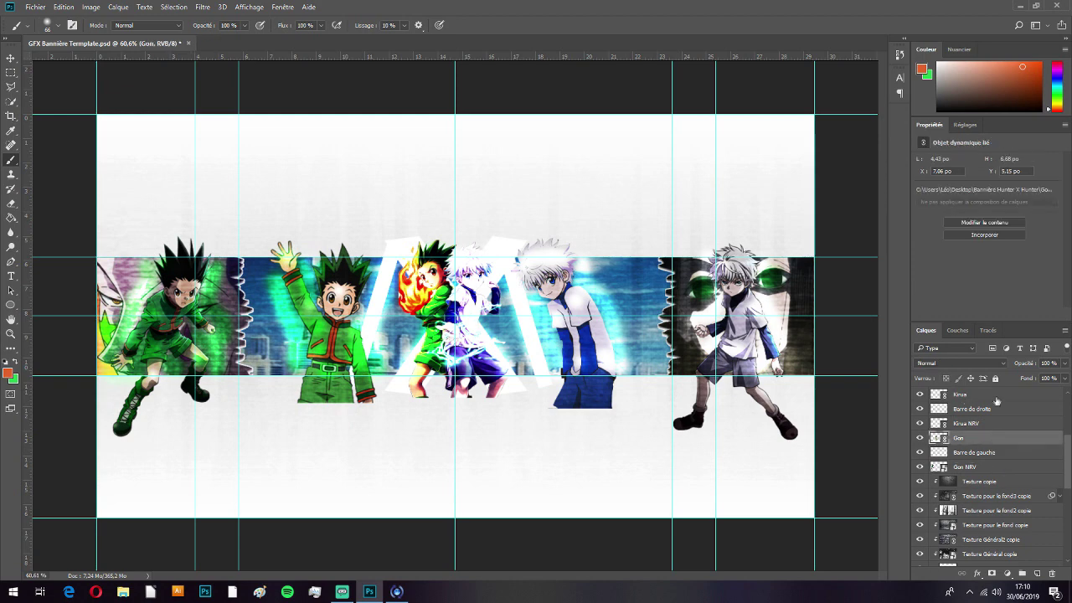
{"action": "left_click", "coordinate": [980, 469]}
{"action": "double_click", "coordinate": [1007, 468]}
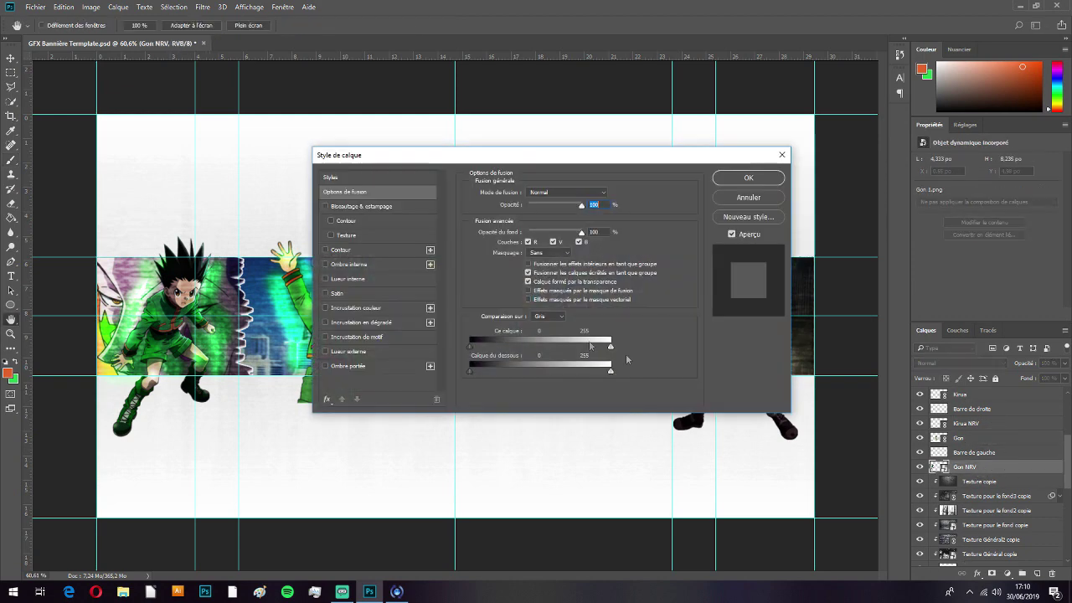
{"action": "left_click", "coordinate": [348, 366]}
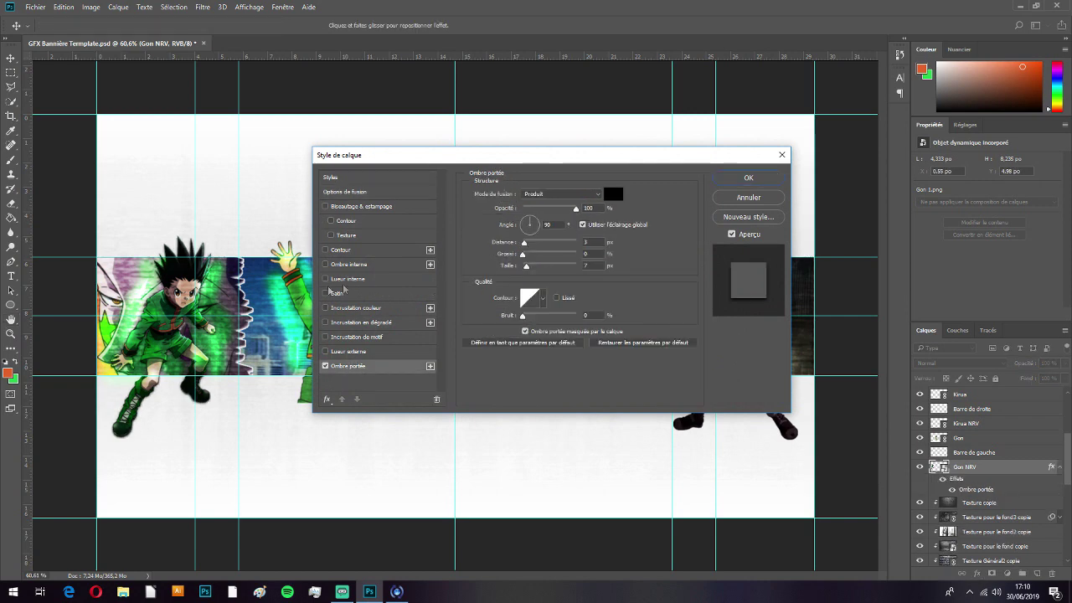
{"action": "left_click", "coordinate": [351, 352]}
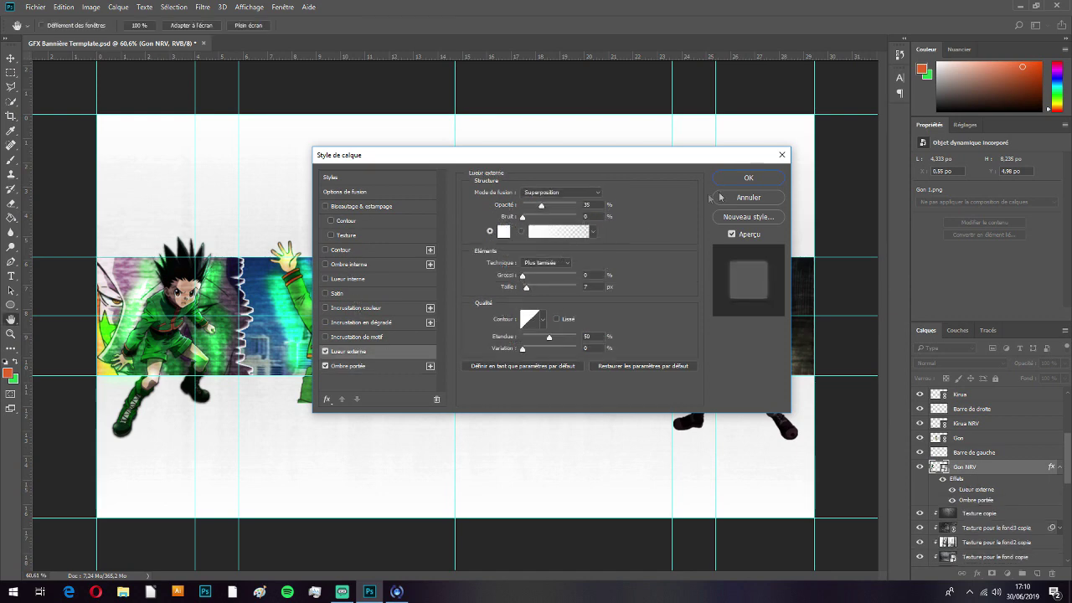
{"action": "left_click", "coordinate": [750, 178]}
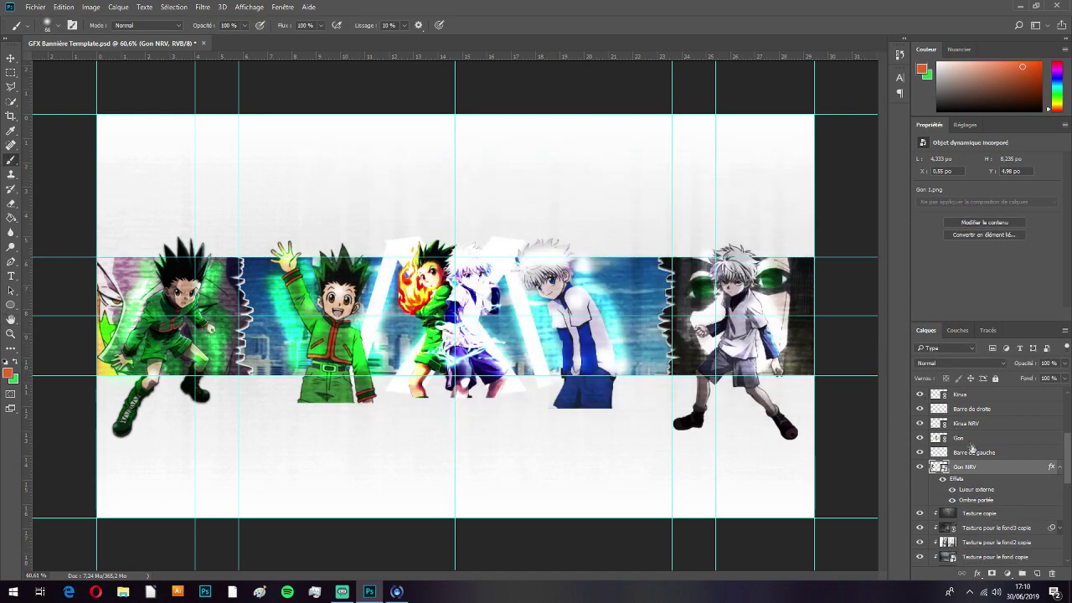
Step: Copy the Gon NRV layer's style and paste it onto the Barre de gauche layer
{"action": "left_click", "coordinate": [1061, 467]}
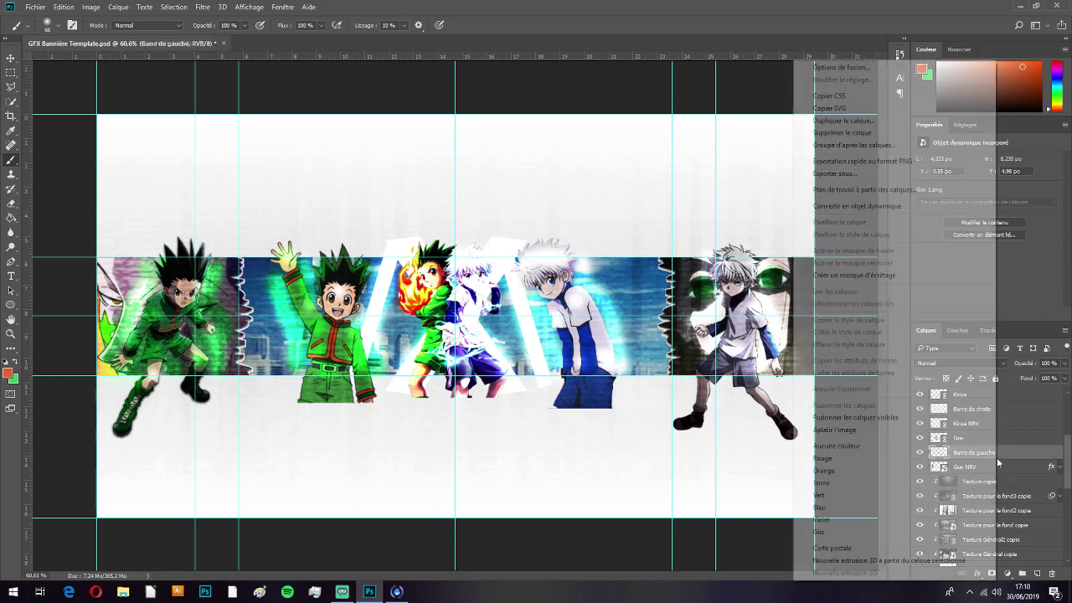
{"action": "right_click", "coordinate": [1022, 466]}
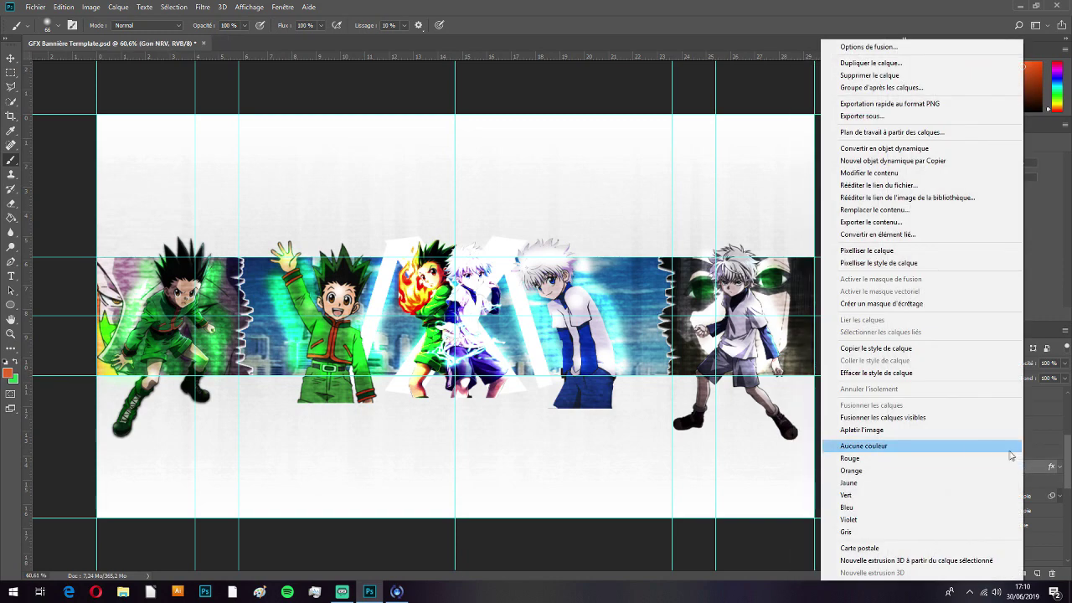
{"action": "left_click", "coordinate": [903, 348]}
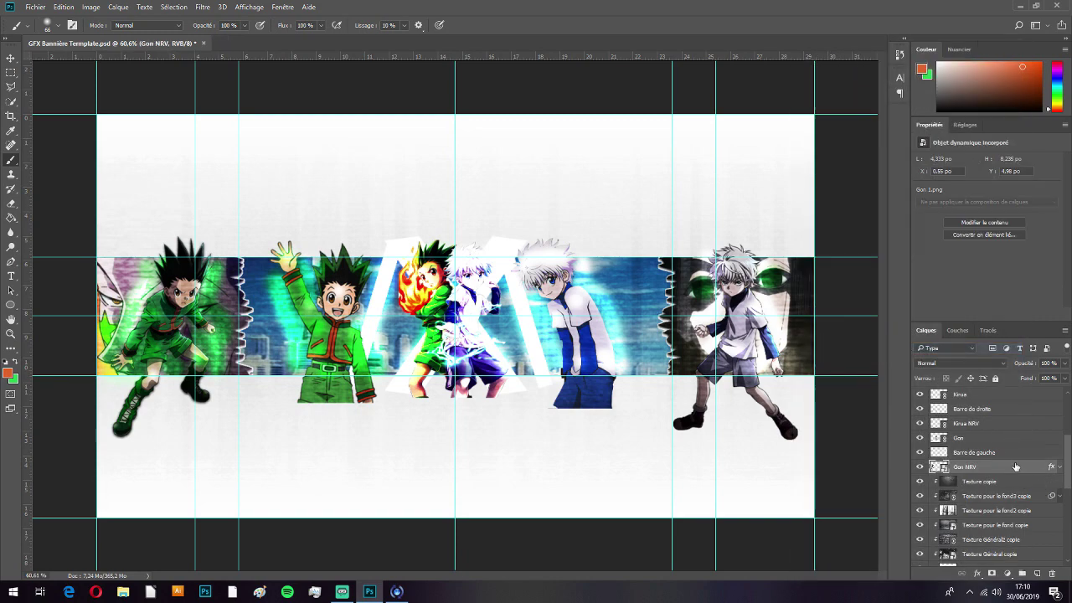
{"action": "left_click", "coordinate": [988, 438]}
{"action": "left_click", "coordinate": [985, 453]}
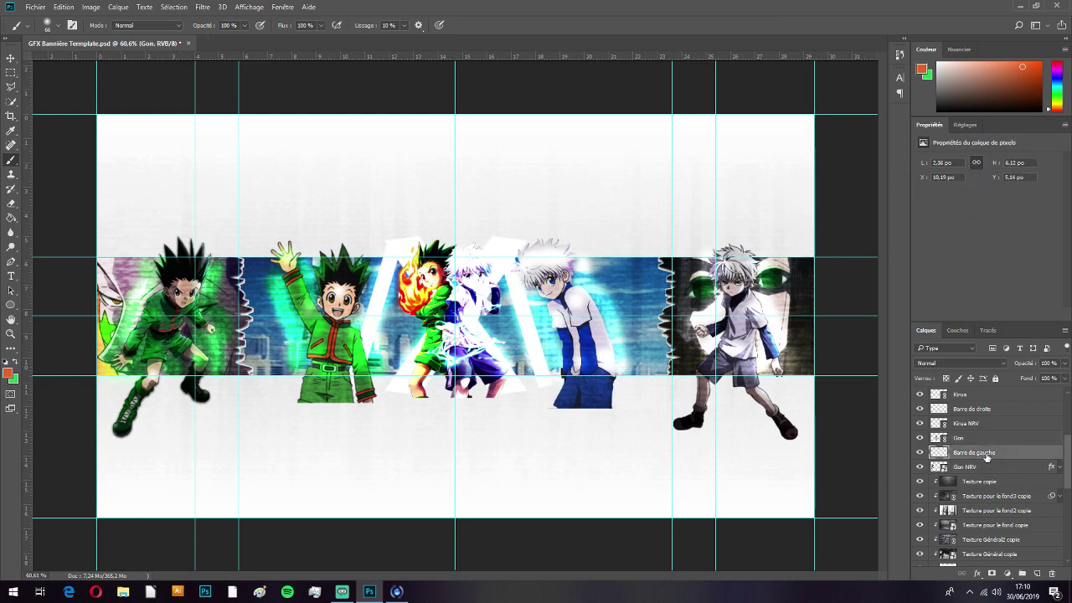
{"action": "right_click", "coordinate": [993, 456]}
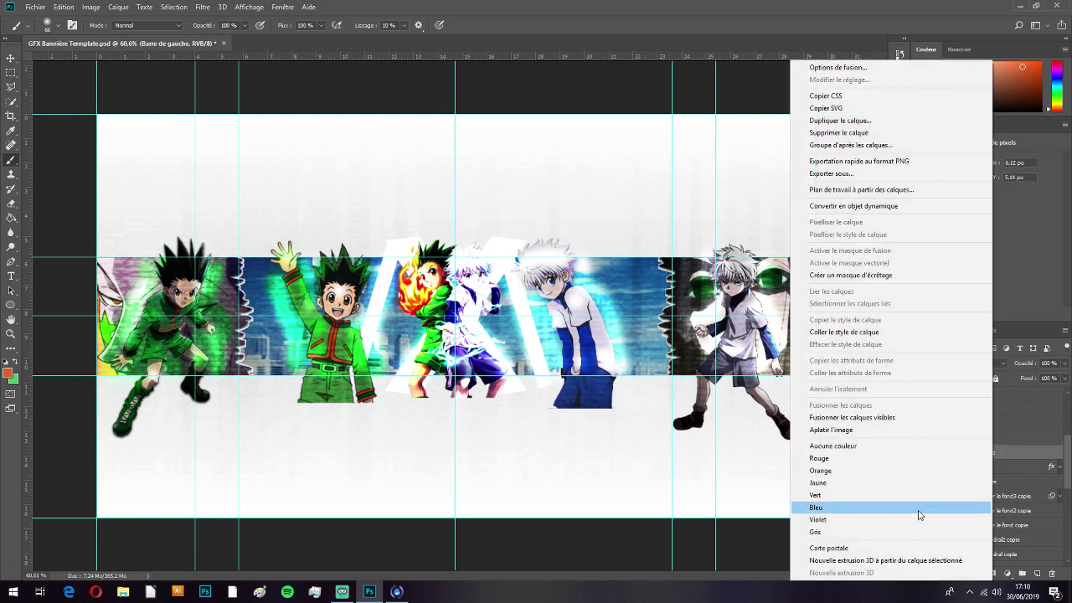
{"action": "left_click", "coordinate": [876, 332]}
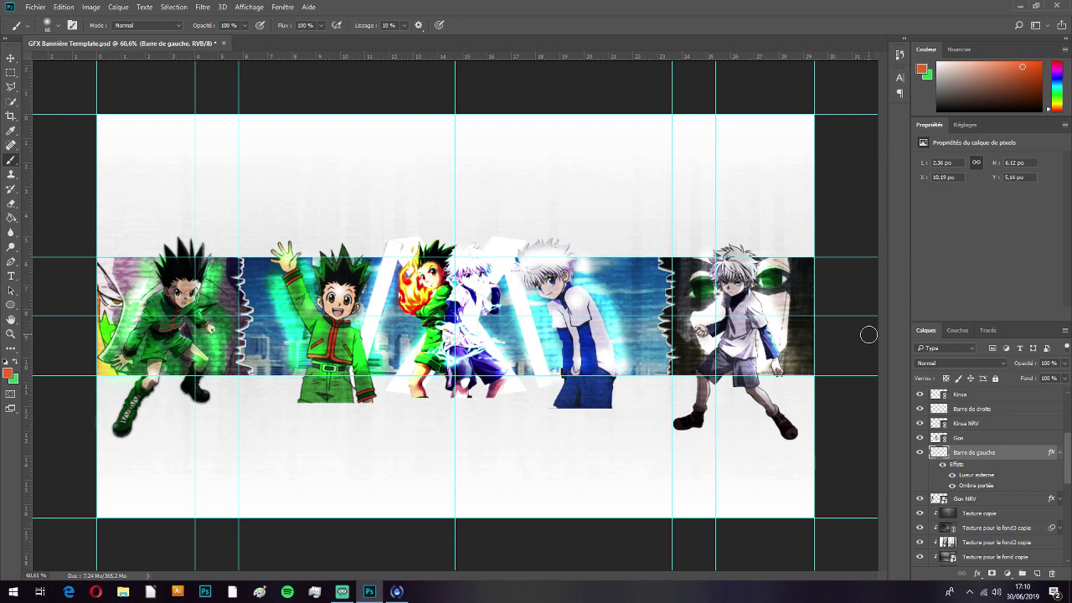
{"action": "left_click", "coordinate": [1061, 454]}
Step: Paste the copied layer style onto the Gon and Kirua NRV layers and collapse their effects lists
{"action": "right_click", "coordinate": [992, 438]}
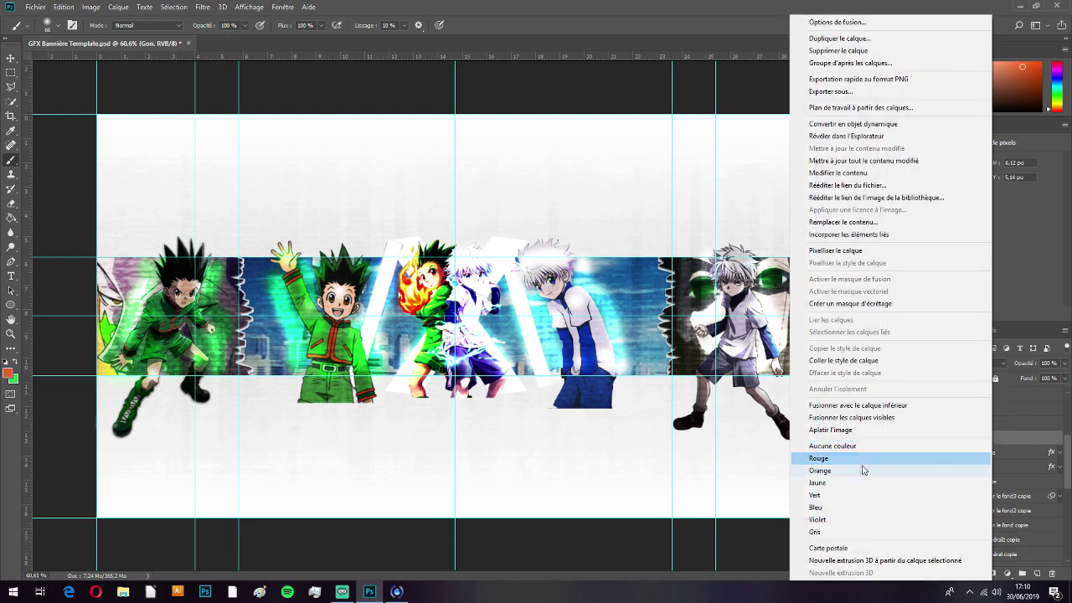
{"action": "left_click", "coordinate": [872, 361]}
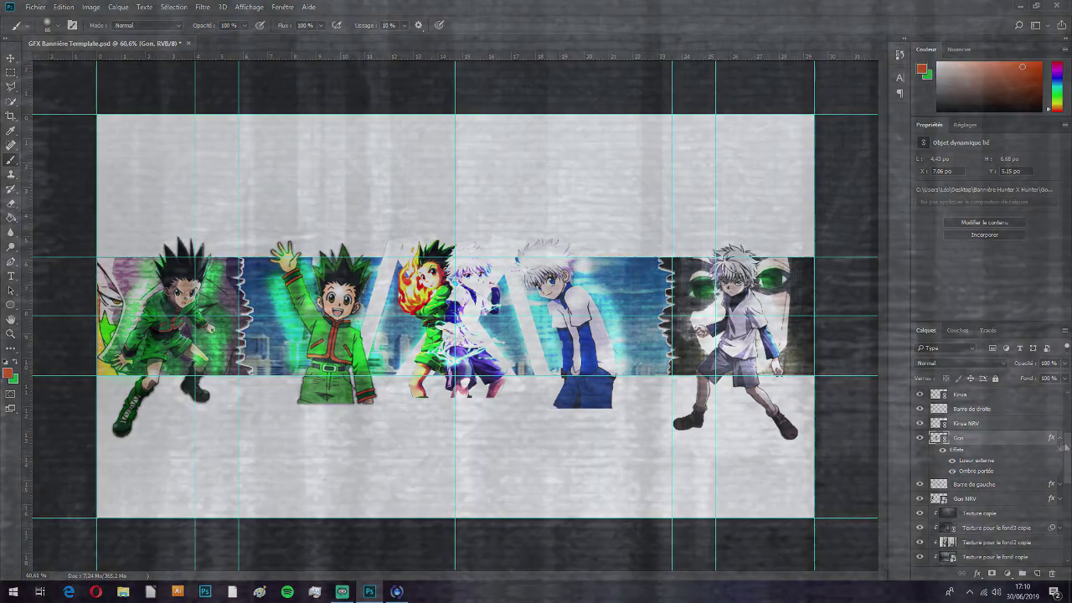
{"action": "left_click", "coordinate": [1060, 438]}
{"action": "right_click", "coordinate": [1026, 424]}
{"action": "left_click", "coordinate": [865, 362]}
{"action": "left_click_drag", "start_coordinate": [1066, 468], "coordinate": [1066, 459]}
{"action": "left_click", "coordinate": [1060, 453]}
Step: Paste the copied layer style onto the Barre de droite and Kirua layers and collapse their effects lists
{"action": "right_click", "coordinate": [998, 438]}
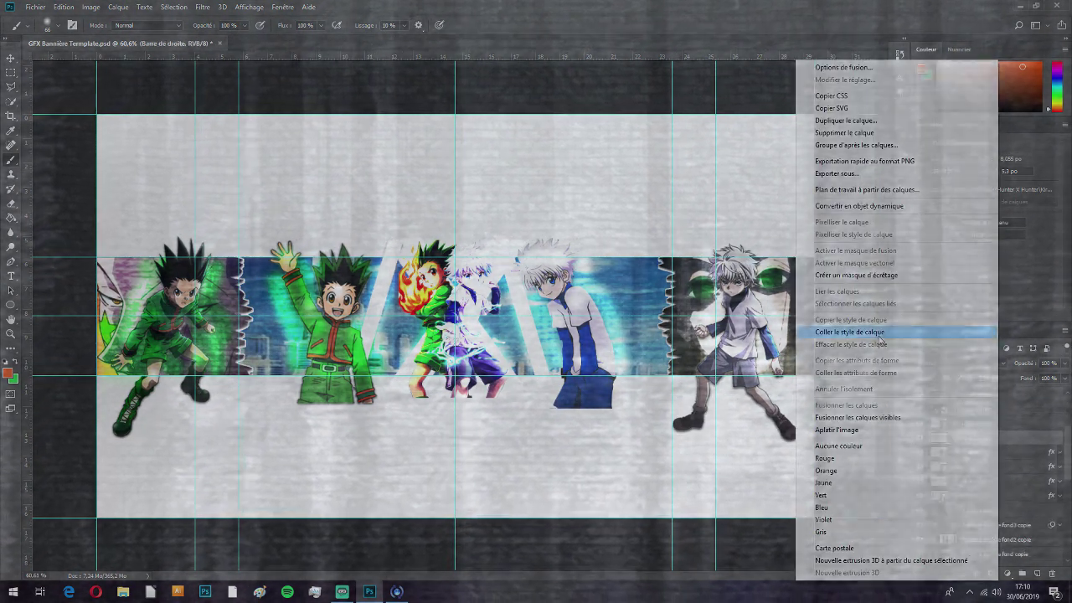
{"action": "left_click", "coordinate": [875, 331]}
{"action": "left_click", "coordinate": [1061, 438]}
{"action": "right_click", "coordinate": [1009, 424]}
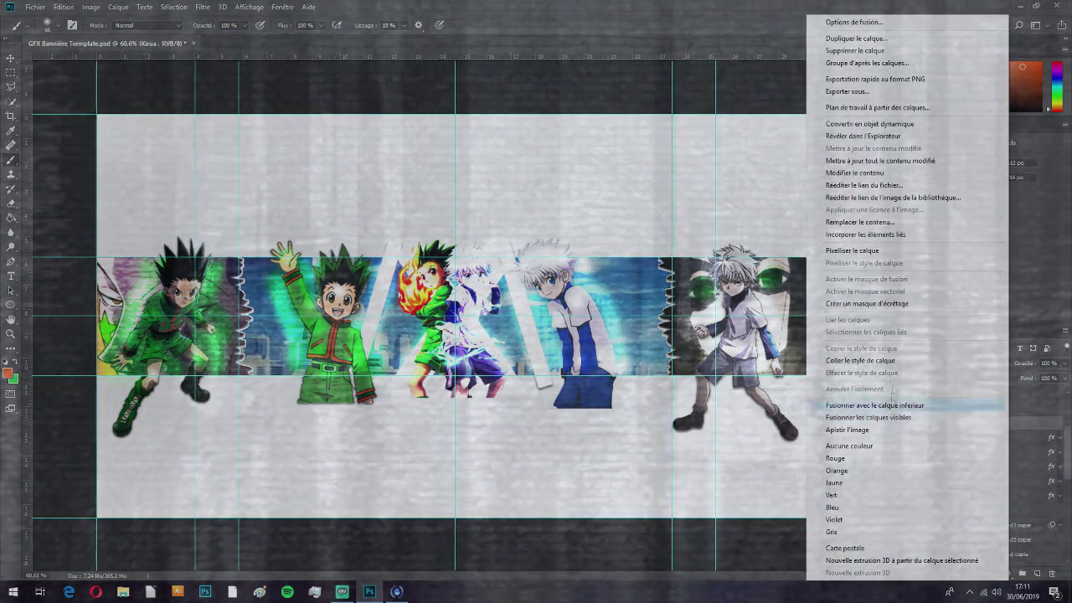
{"action": "left_click", "coordinate": [865, 361]}
{"action": "left_click", "coordinate": [1061, 424]}
Step: Paste the copied layer style onto the Gon & Kirua layer and collapse its effects list
{"action": "scroll", "coordinate": [997, 456], "scroll_direction": "up", "scroll_amount": 1}
{"action": "left_click", "coordinate": [993, 453]}
{"action": "scroll", "coordinate": [994, 469], "scroll_direction": "down", "scroll_amount": 6}
{"action": "scroll", "coordinate": [994, 469], "scroll_direction": "down", "scroll_amount": 2}
{"action": "right_click", "coordinate": [980, 516]}
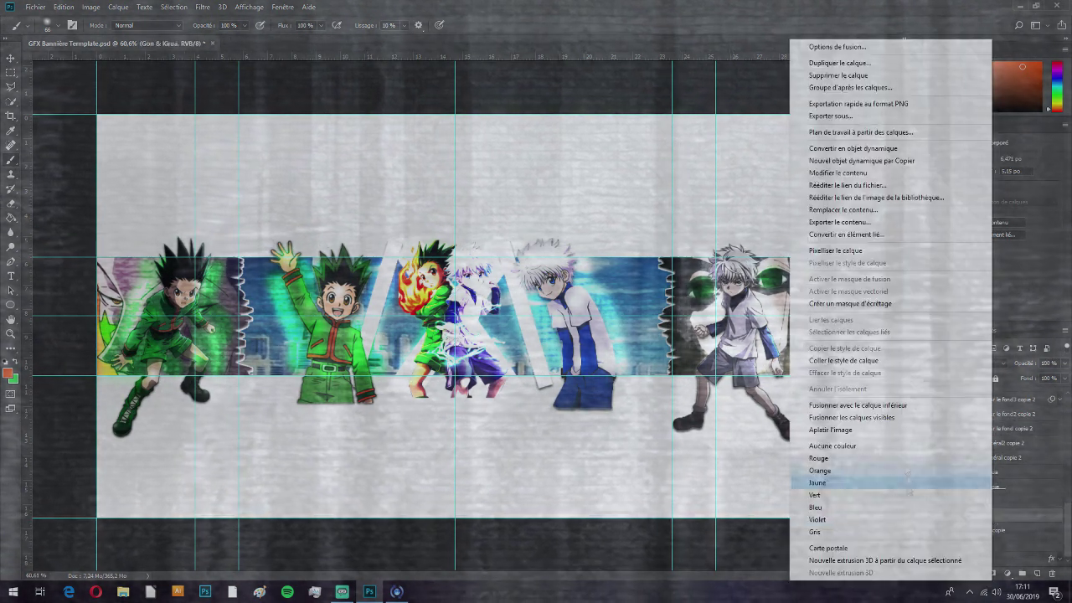
{"action": "left_click", "coordinate": [872, 362]}
{"action": "left_click", "coordinate": [1060, 515]}
Step: Paste the copied layer style onto the Barre de droite copie layer
{"action": "left_click", "coordinate": [996, 504]}
{"action": "right_click", "coordinate": [997, 505]}
{"action": "left_click", "coordinate": [875, 331]}
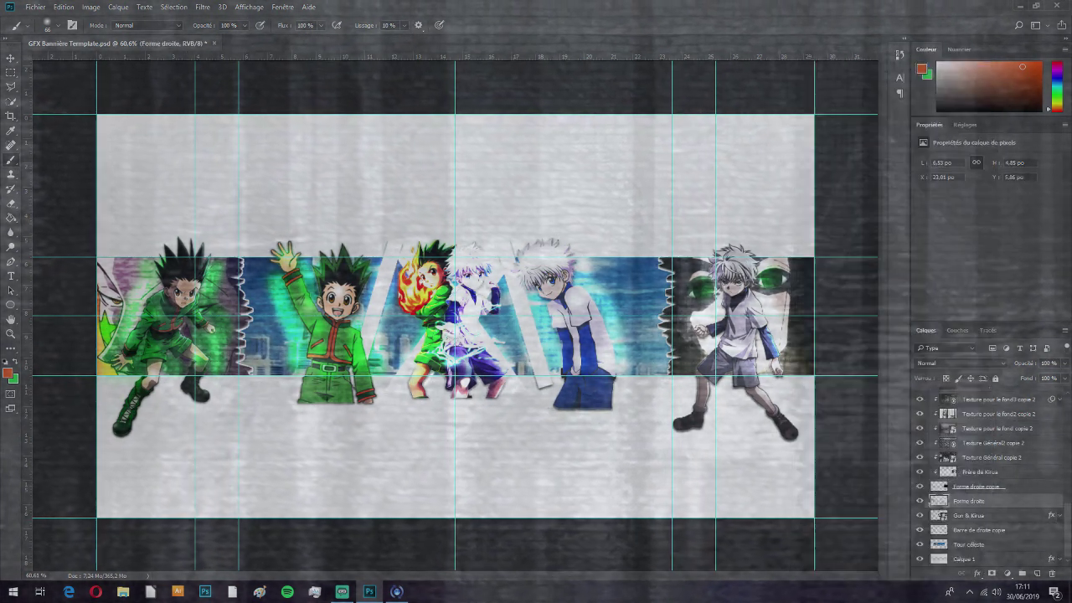
{"action": "left_click", "coordinate": [996, 530]}
{"action": "right_click", "coordinate": [997, 530]}
{"action": "left_click", "coordinate": [937, 287]}
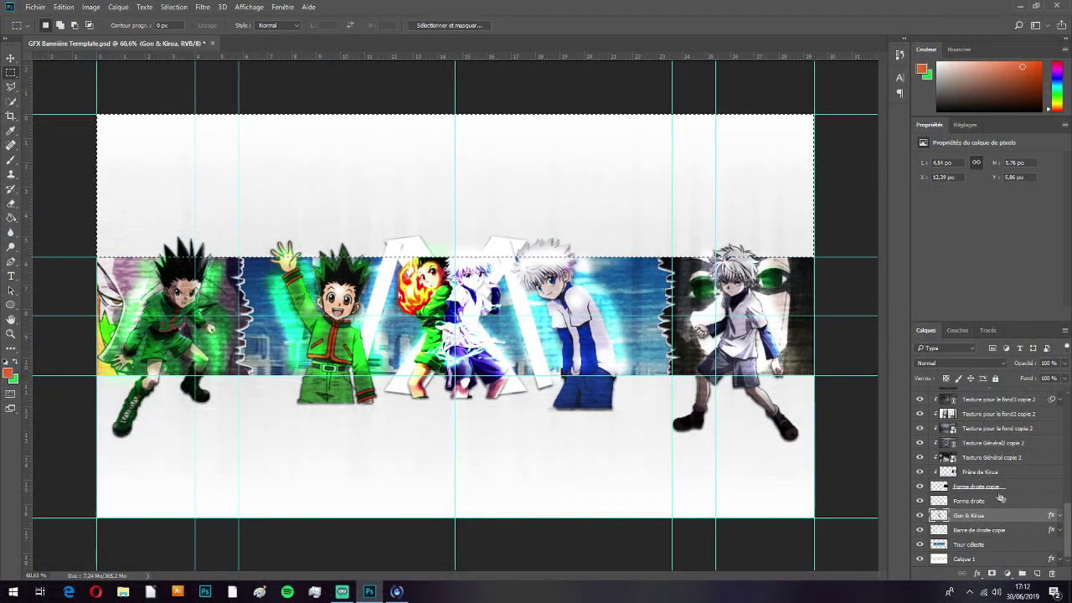
Step: Delete the part of Gon & Kirua below the central strip and the parts of Barre de droite copie above and below it
{"action": "left_click_drag", "start_coordinate": [450, 187], "coordinate": [469, 465]}
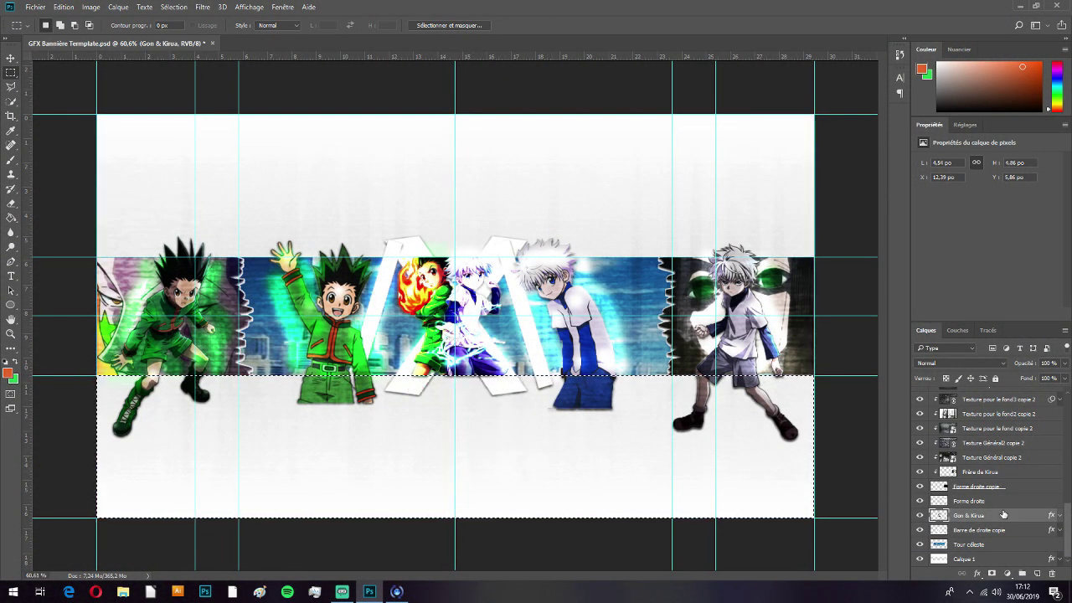
{"action": "left_click", "coordinate": [997, 503]}
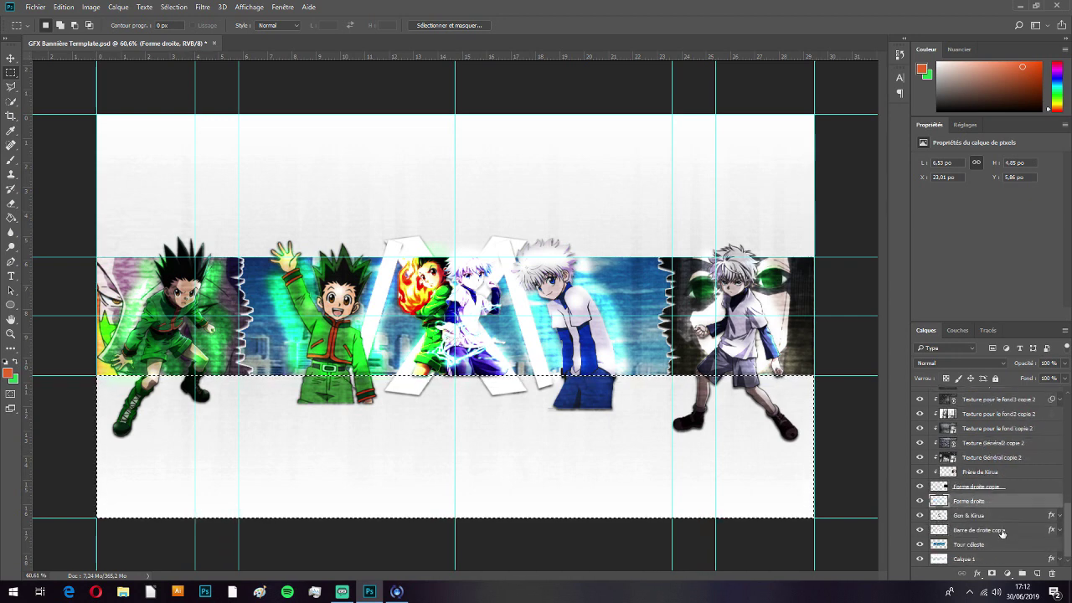
{"action": "left_click", "coordinate": [1003, 532]}
{"action": "left_click_drag", "start_coordinate": [509, 452], "coordinate": [522, 191]}
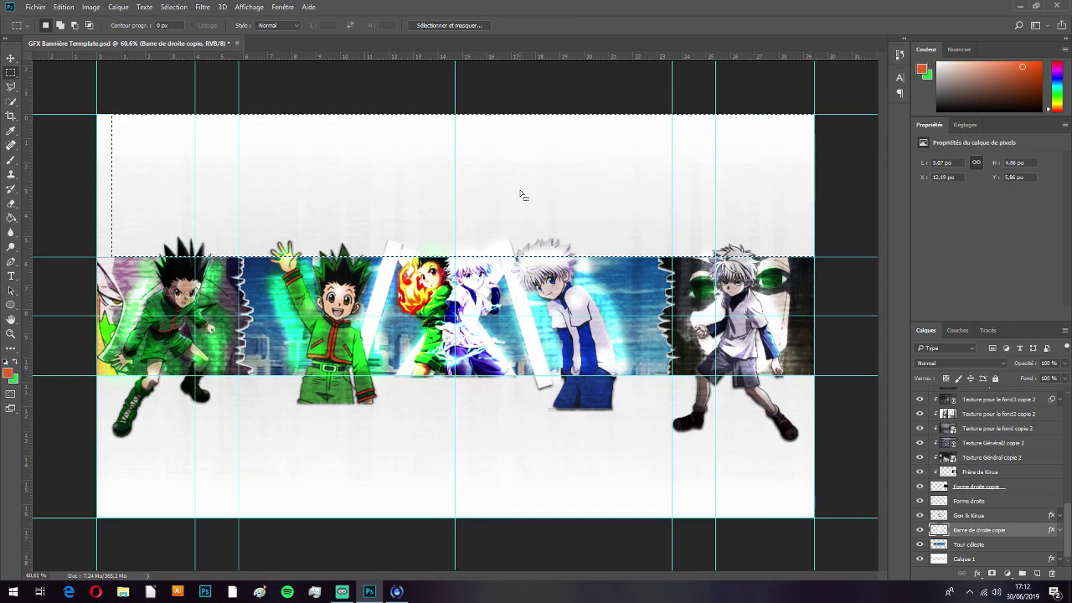
Step: Rasterize the Gon NRV layer and delete its parts above and below the central banner strip
{"action": "scroll", "coordinate": [1011, 512], "scroll_direction": "up", "scroll_amount": 1}
{"action": "scroll", "coordinate": [1011, 513], "scroll_direction": "up", "scroll_amount": 5}
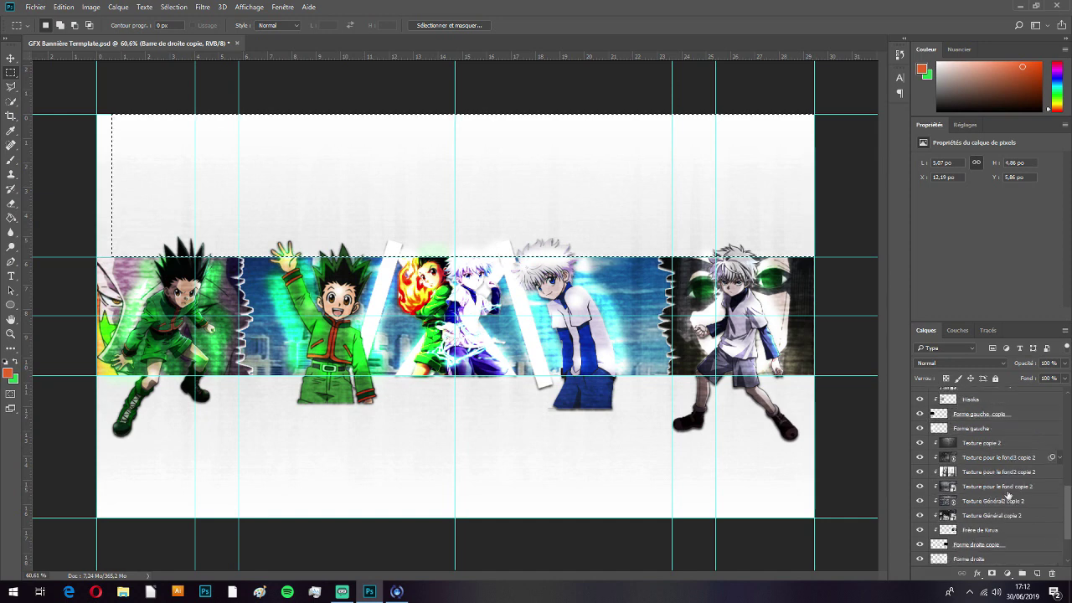
{"action": "scroll", "coordinate": [999, 470], "scroll_direction": "up", "scroll_amount": 3}
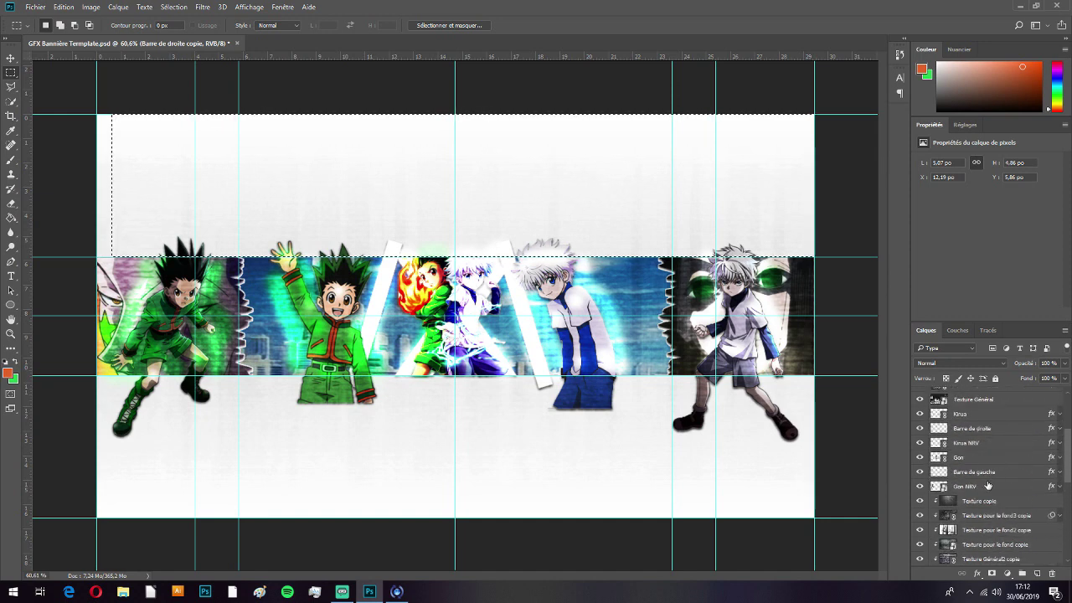
{"action": "left_click", "coordinate": [984, 485]}
{"action": "right_click", "coordinate": [984, 485]}
{"action": "left_click", "coordinate": [848, 250]}
{"action": "left_click_drag", "start_coordinate": [647, 210], "coordinate": [627, 472]}
{"action": "key", "text": "Delete"}
Step: Delete the parts of the Barre de gauche layer that extend above and below the central strip
{"action": "left_click", "coordinate": [975, 472]}
{"action": "key", "text": "Delete"}
{"action": "left_click_drag", "start_coordinate": [540, 415], "coordinate": [532, 153]}
{"action": "key", "text": "Delete"}
Step: Rasterize the Gon layer and delete its parts above and below the central strip
{"action": "right_click", "coordinate": [983, 458]}
{"action": "left_click", "coordinate": [822, 251]}
{"action": "key", "text": "Delete"}
{"action": "left_click_drag", "start_coordinate": [610, 215], "coordinate": [623, 479]}
{"action": "key", "text": "Delete"}
Step: Rasterize the Kirua NRV layer and delete its parts above and below the central strip
{"action": "right_click", "coordinate": [972, 443]}
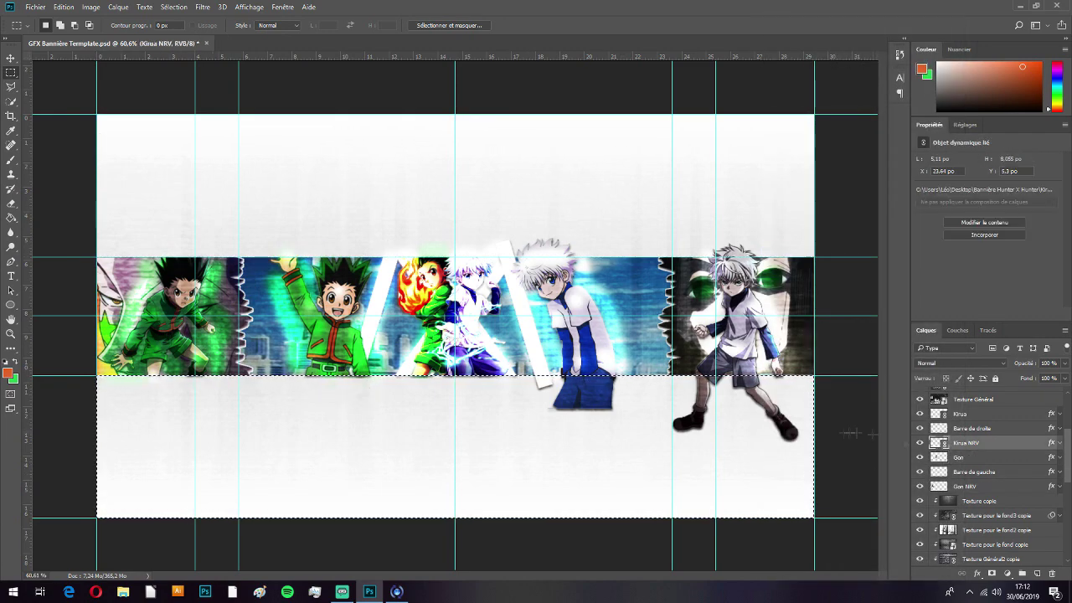
{"action": "left_click", "coordinate": [816, 251]}
{"action": "key", "text": "Delete"}
{"action": "left_click_drag", "start_coordinate": [730, 468], "coordinate": [748, 207]}
{"action": "key", "text": "Delete"}
Step: Delete the parts of the Barre de droite layer that extend above and below the central strip
{"action": "left_click", "coordinate": [1037, 430]}
{"action": "key", "text": "Delete"}
{"action": "left_click_drag", "start_coordinate": [653, 231], "coordinate": [668, 489]}
{"action": "key", "text": "Delete"}
Step: Rasterize the Kirua layer, delete its parts above and below the central strip, and clear the selection
{"action": "scroll", "coordinate": [989, 469], "scroll_direction": "up", "scroll_amount": 1}
{"action": "right_click", "coordinate": [974, 444]}
{"action": "left_click", "coordinate": [819, 251]}
{"action": "key", "text": "Delete"}
{"action": "left_click_drag", "start_coordinate": [633, 432], "coordinate": [626, 184]}
{"action": "key", "text": "Delete"}
{"action": "key", "text": "ctrl+d"}
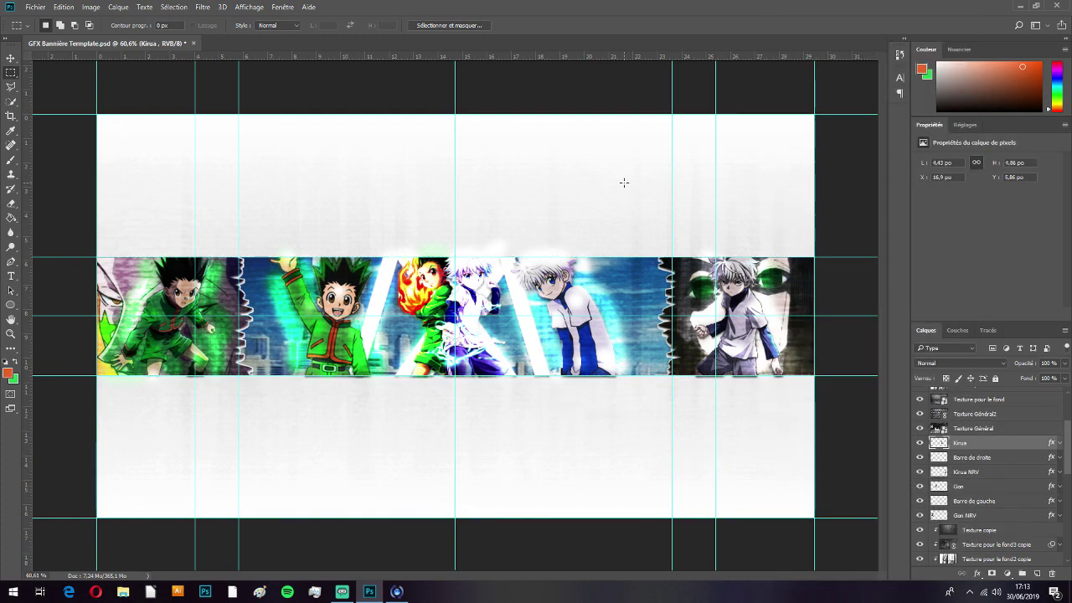